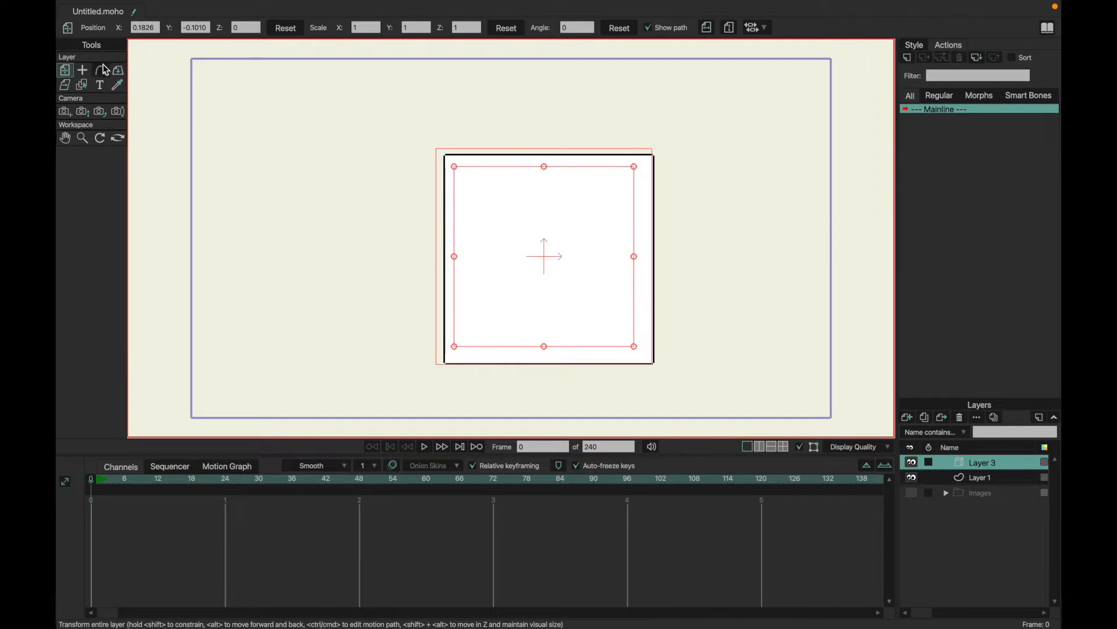
Step: Rotate the cube in 3D around its X and Y axes, and delete its layer
drag(593, 203, 226, 269)
drag(576, 235, 376, 311)
drag(531, 232, 745, 341)
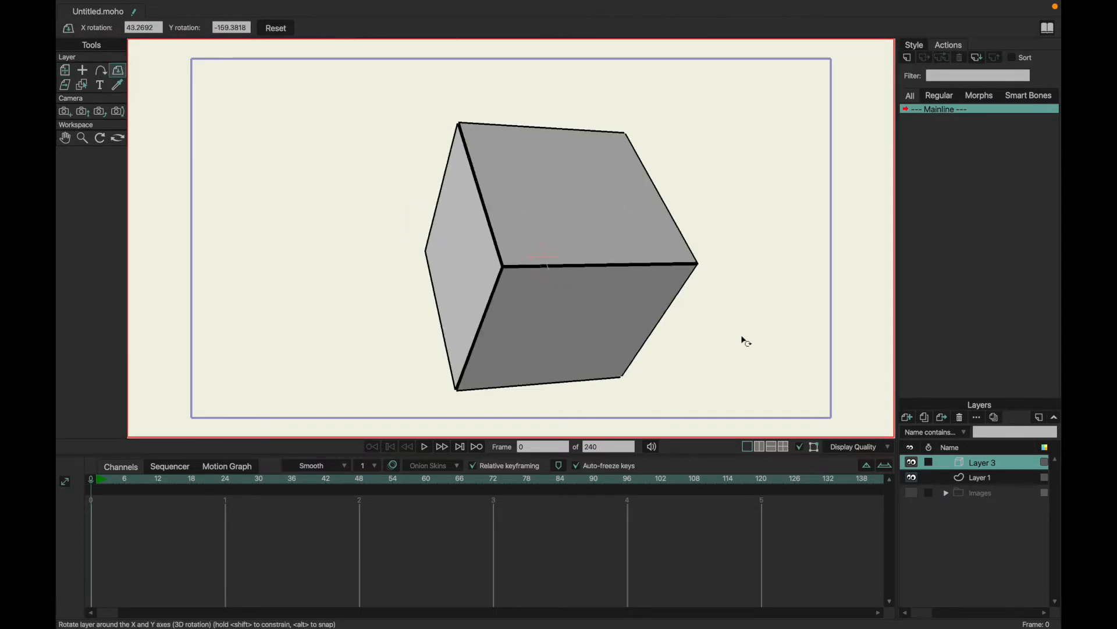
click(961, 417)
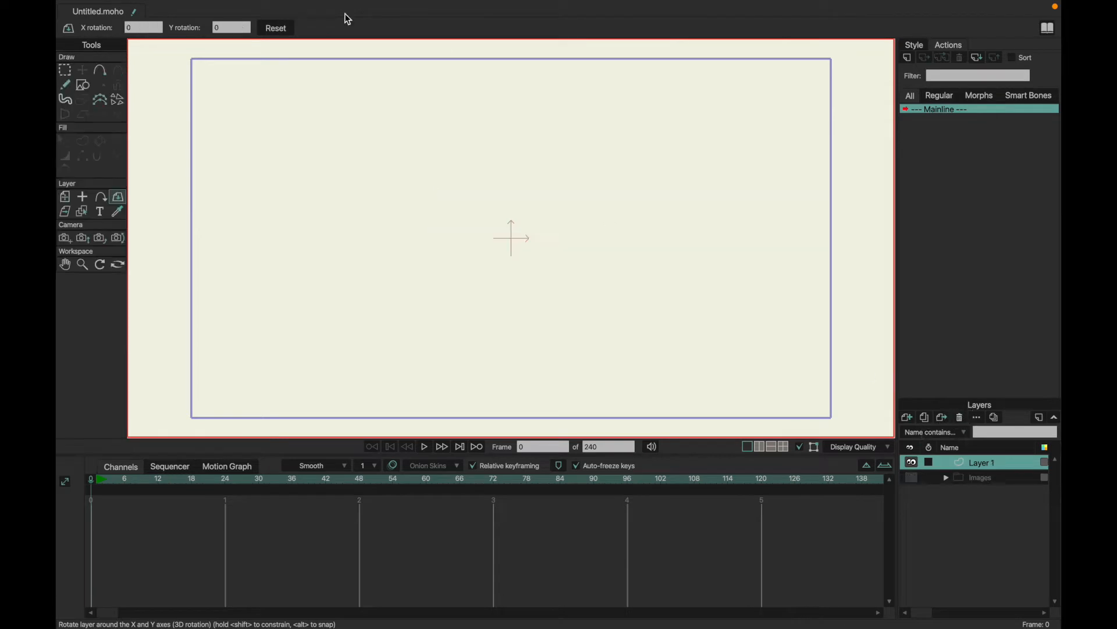
Step: Add a 3D torus to the document with the Torus script
click(389, 4)
mouse_move(336, 8)
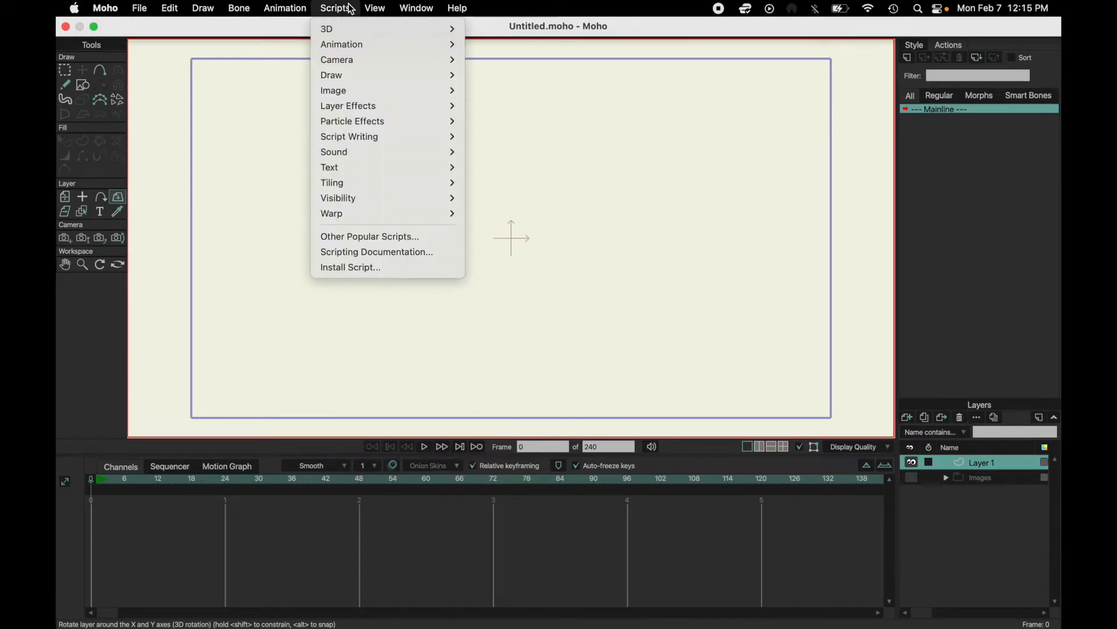
mouse_move(356, 29)
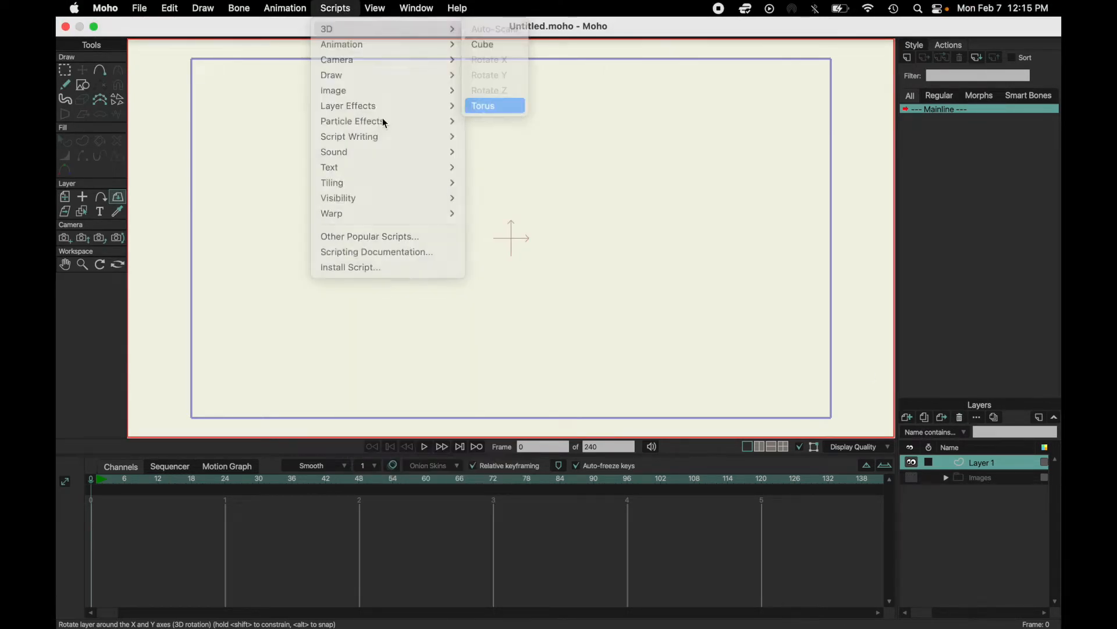
click(481, 107)
Step: Try rotating the torus around its X and Y axes, and delete its layer
drag(444, 142, 713, 171)
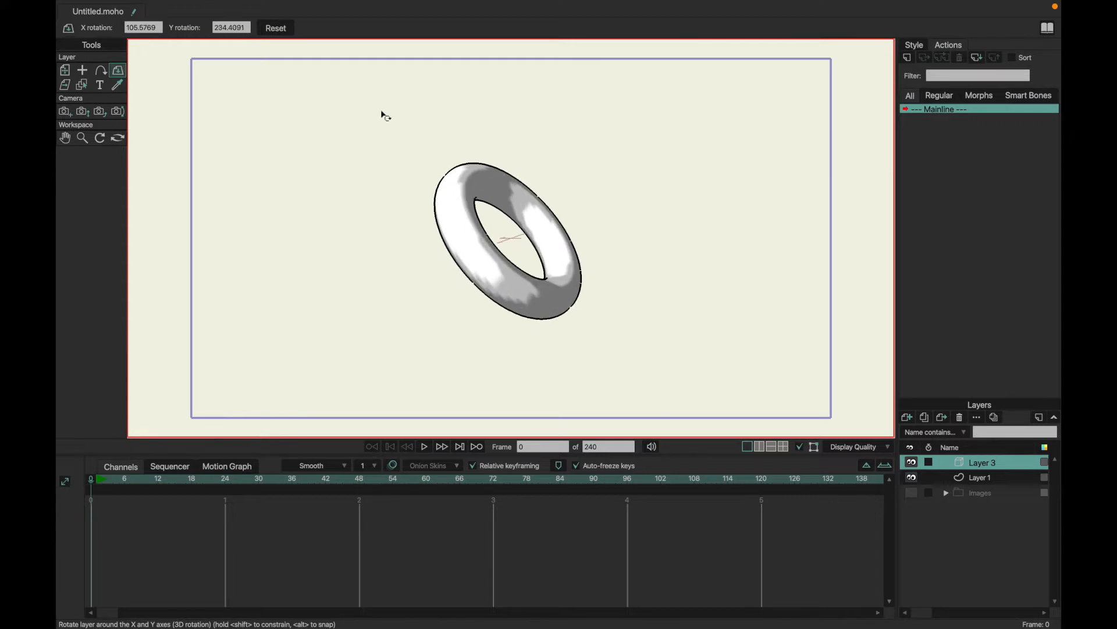
click(274, 28)
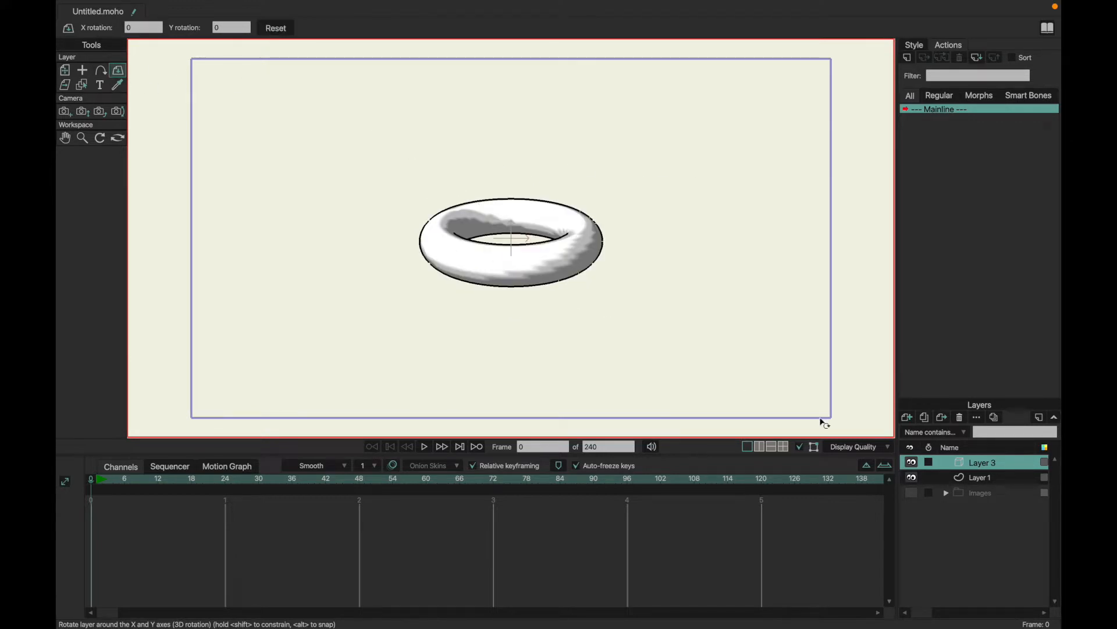
click(961, 418)
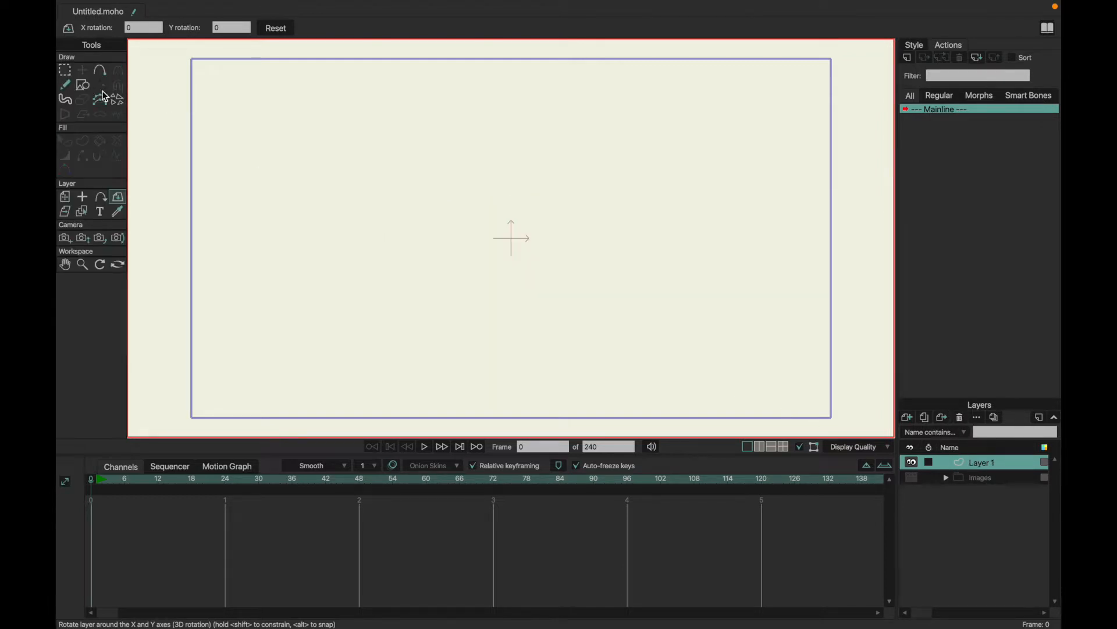
Step: Draw a circle without fill or stroke on Layer 1 and centre it at position X 0, Y 0
click(83, 86)
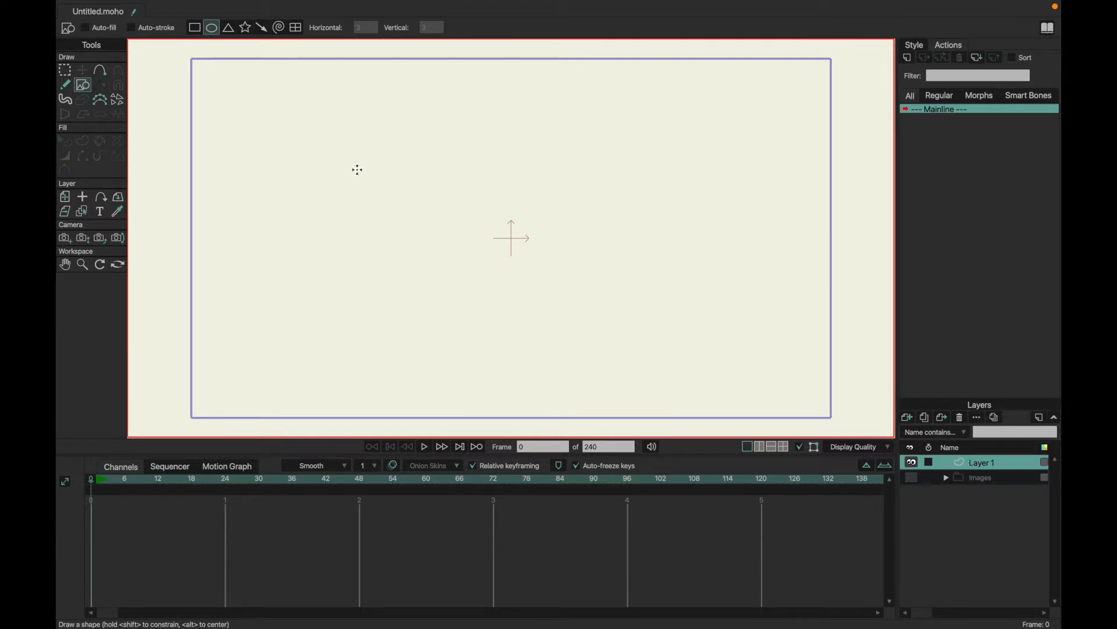
drag(493, 186, 665, 331)
double_click(288, 27)
text(0)
key(Return)
key(Tab)
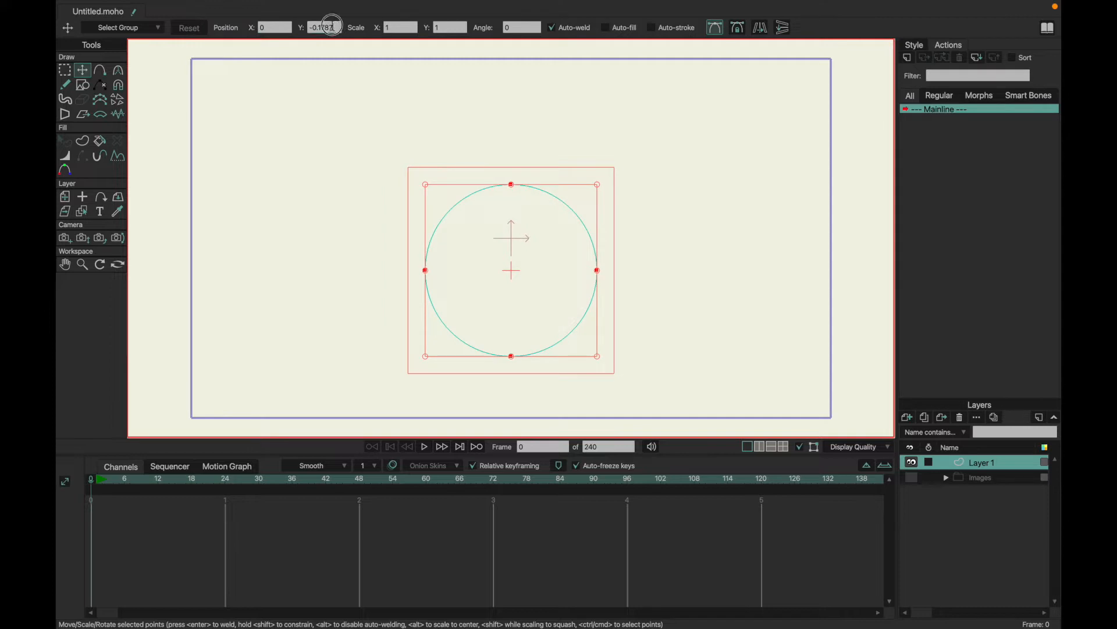
text(0)
key(Return)
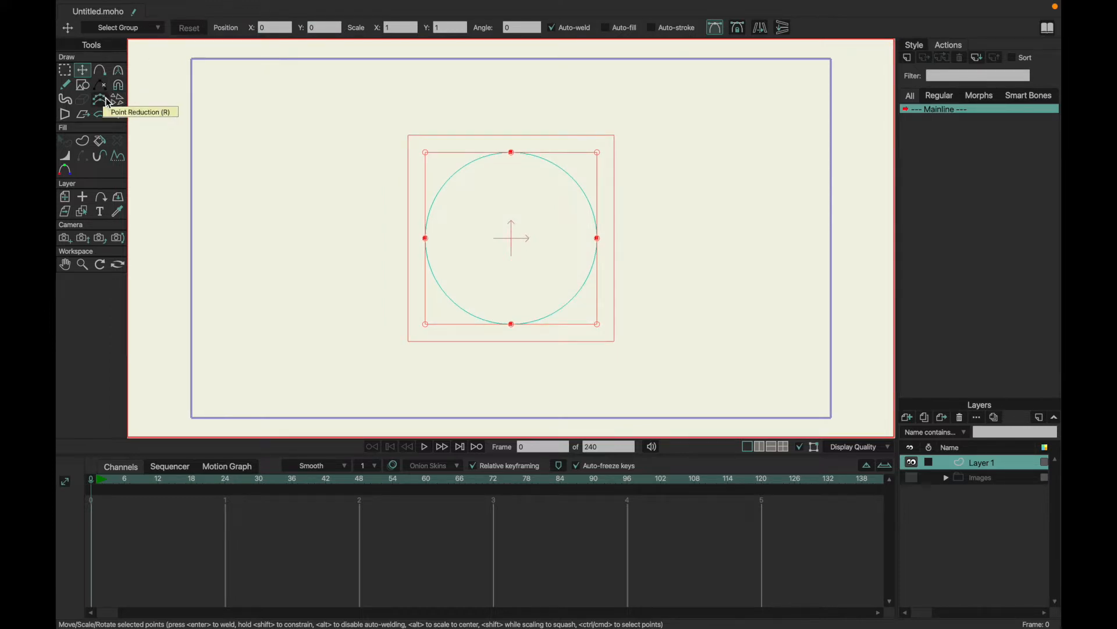
Step: Fill the circle with white, leaving it without a stroke
key(p)
click(498, 233)
key(q)
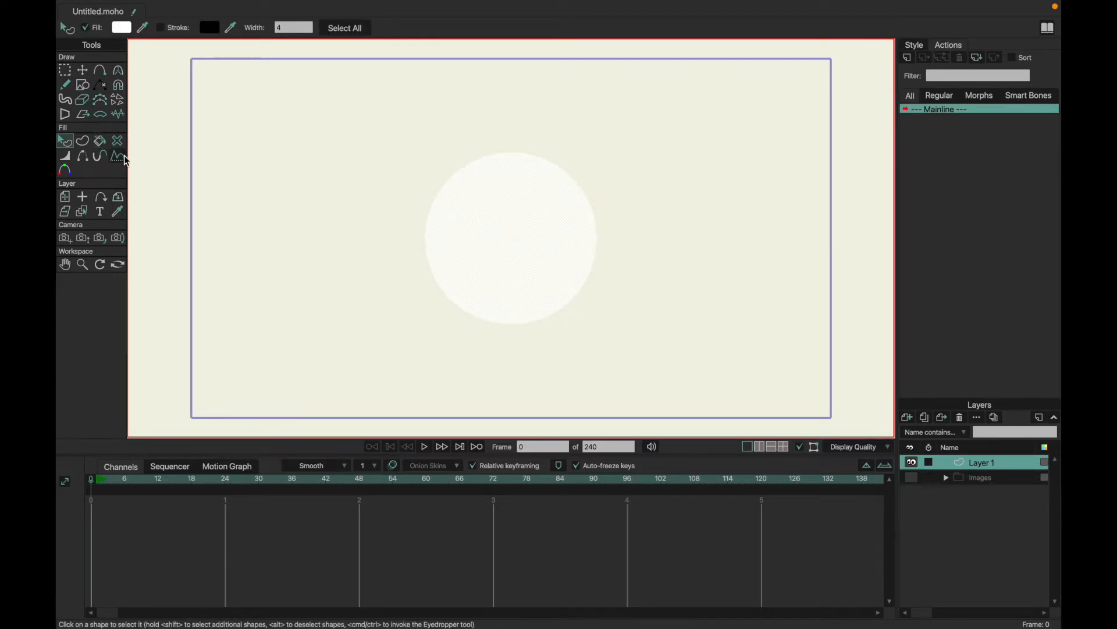
click(83, 85)
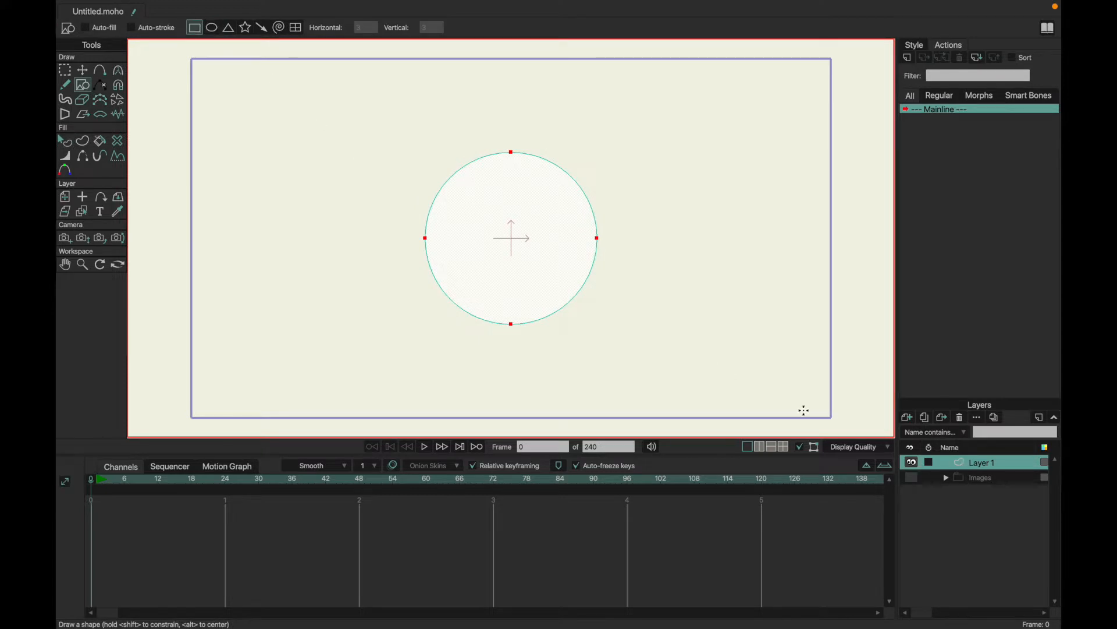
key(q)
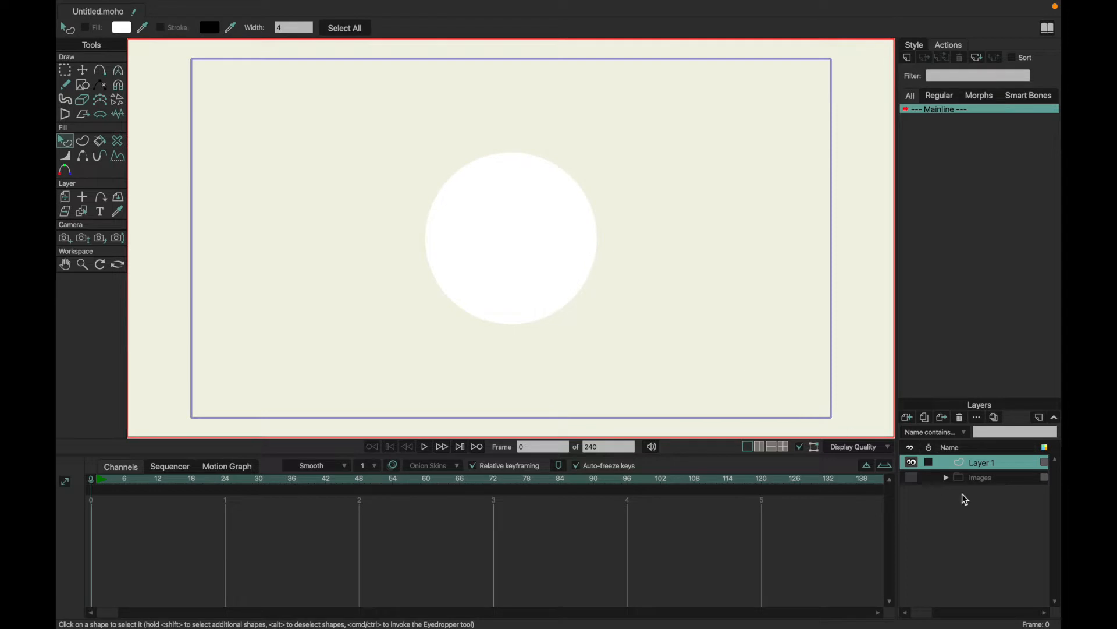
Step: Set the 3D conversion of Layer 1 to Extrude in its layer settings
double_click(963, 463)
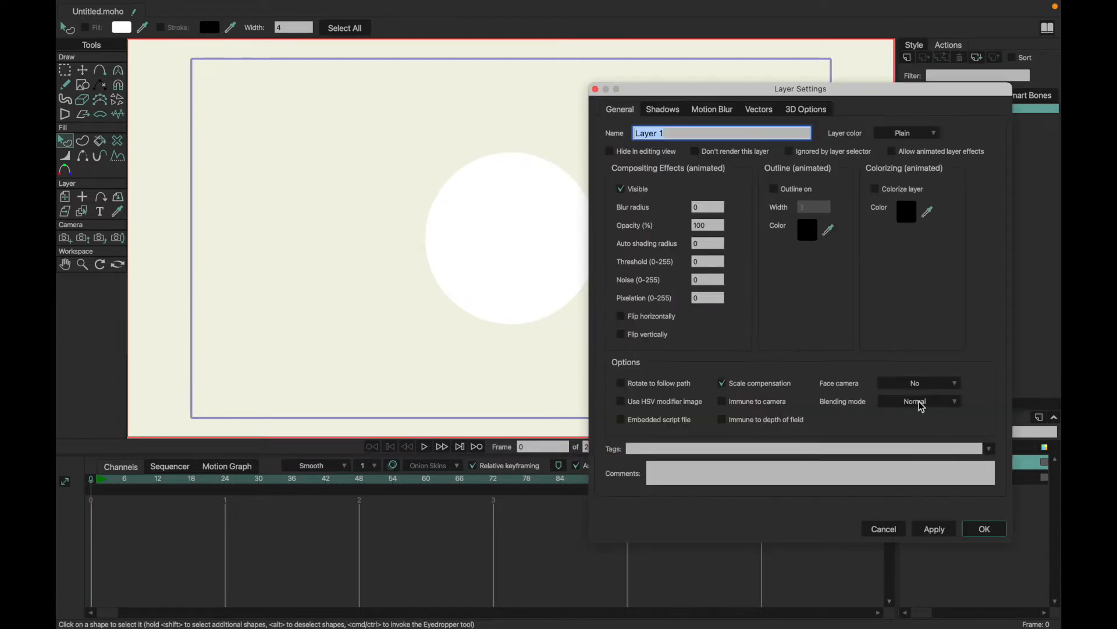
click(813, 112)
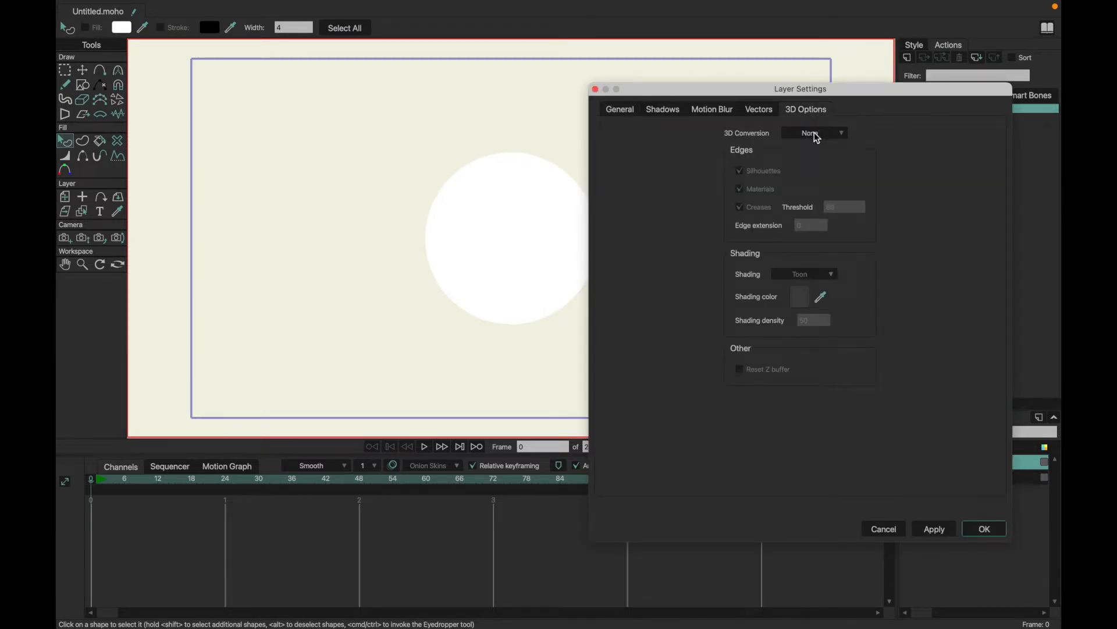
click(815, 133)
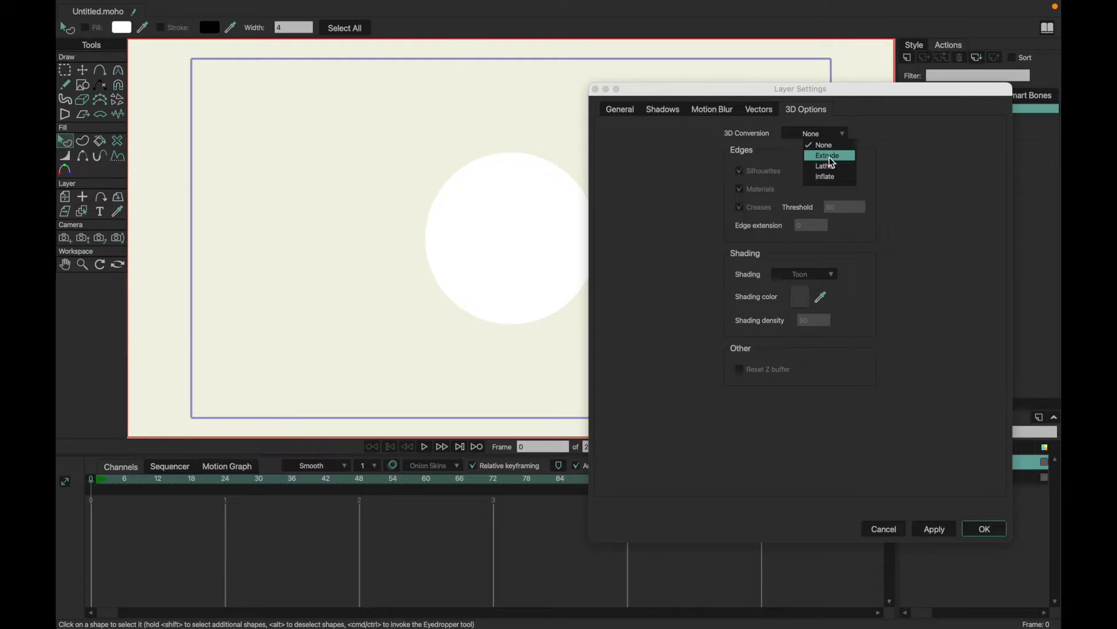
click(831, 158)
click(937, 532)
click(985, 528)
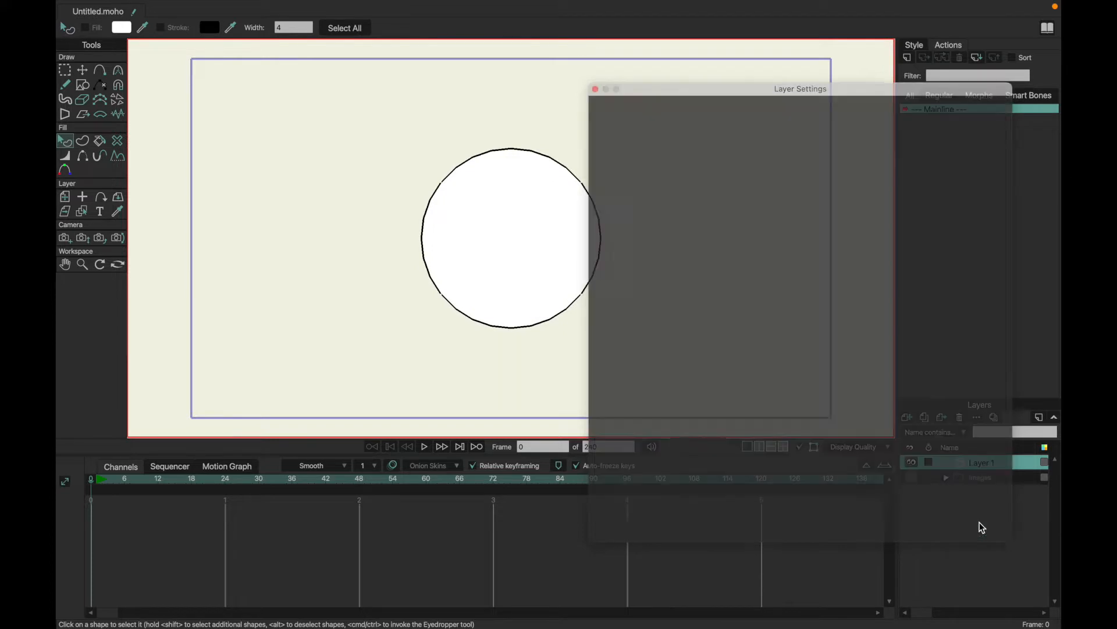
Step: Rotate the extruded circle in 3D until its rim faces the view, to inspect its thickness
click(118, 196)
drag(165, 205, 744, 227)
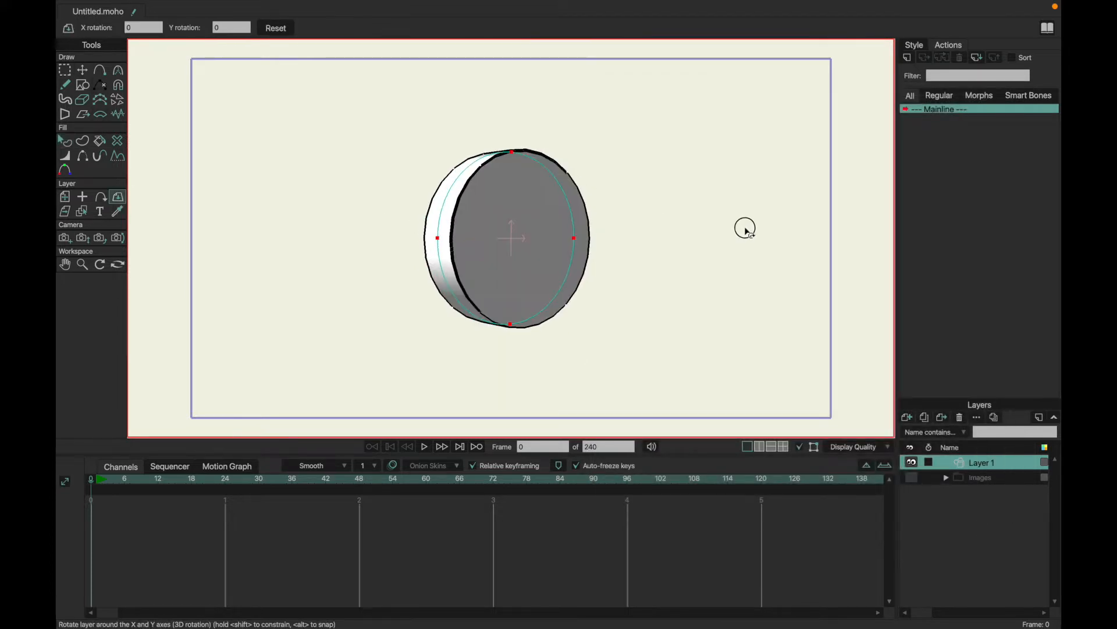
drag(347, 320, 596, 292)
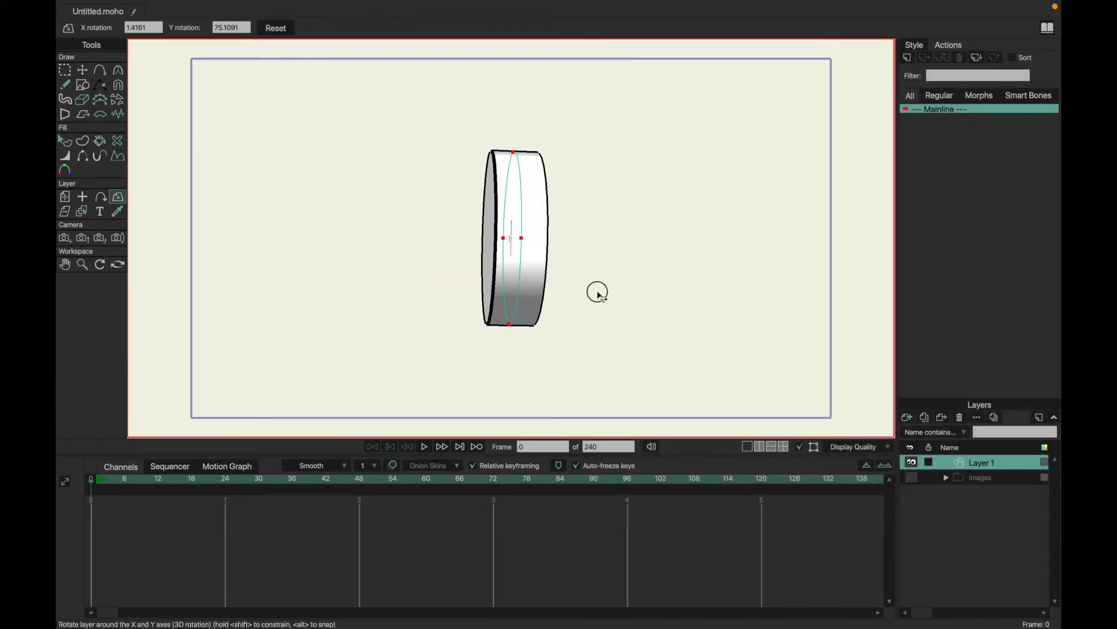
drag(666, 302, 533, 312)
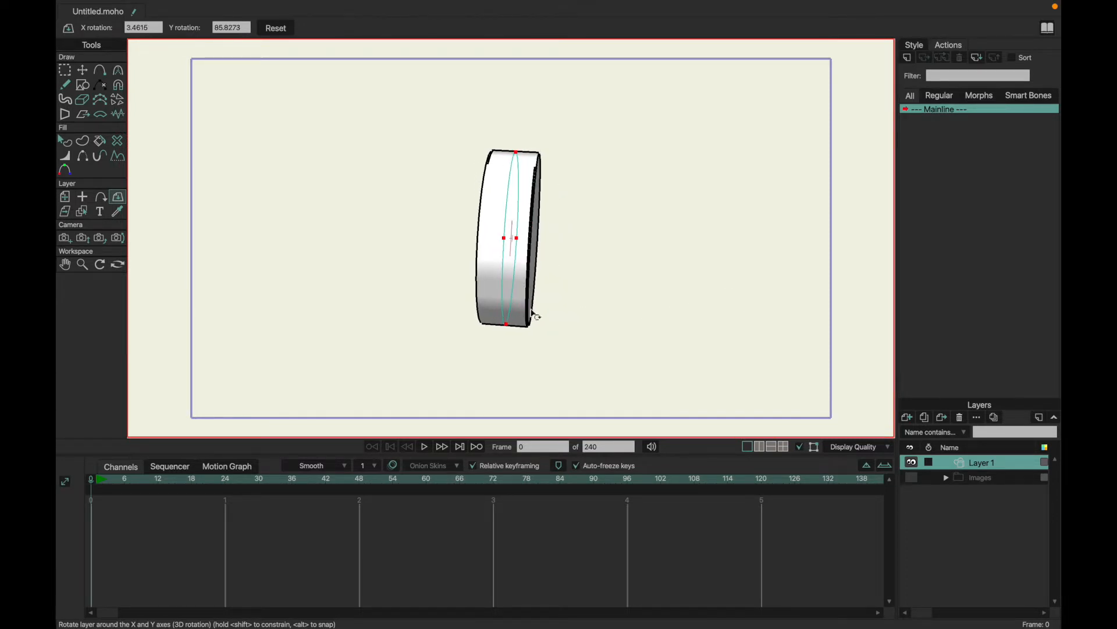
Step: Try raising the layer's Z position to 0.5250, and reset the position
click(65, 199)
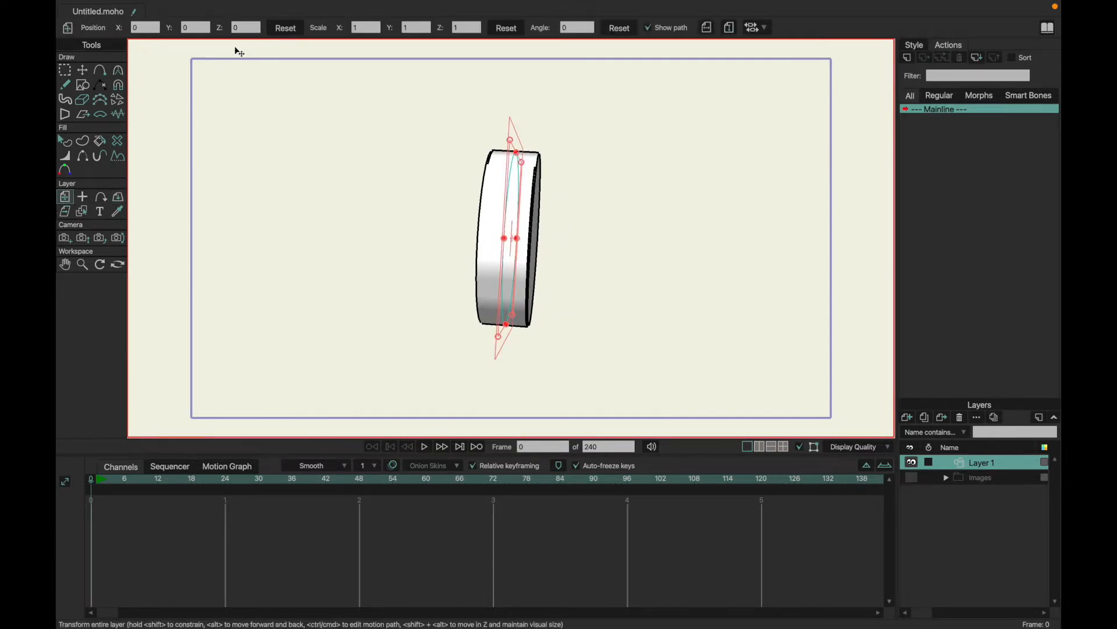
click(247, 25)
scroll(251, 27, up, 11)
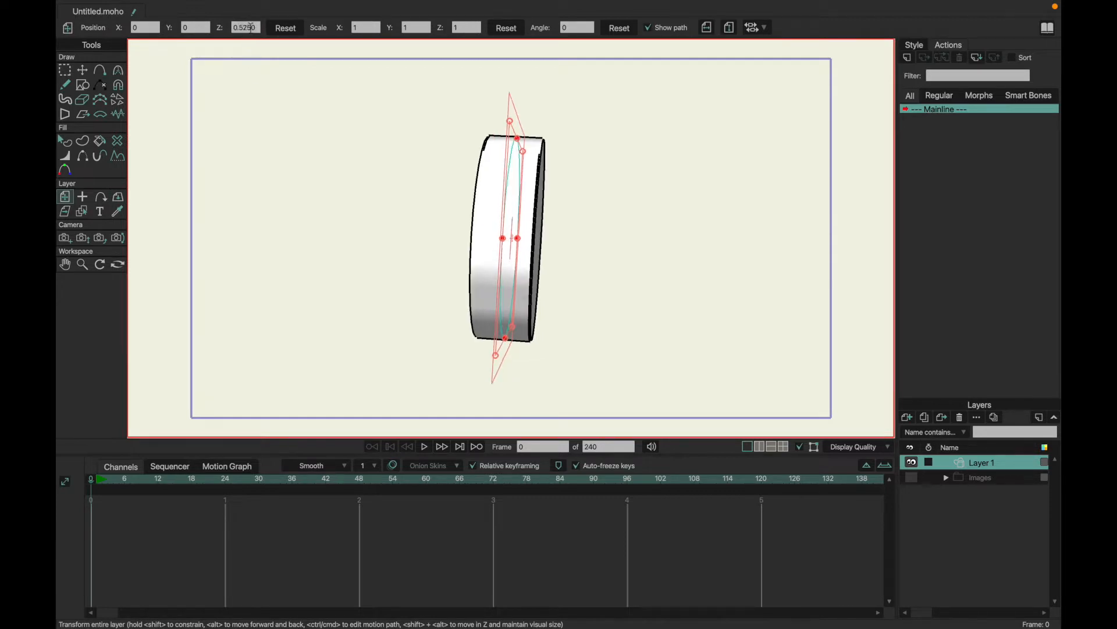
click(285, 29)
Step: Vary the layer's Z scale to test the extrusion depth, and thin the disc to a Z scale of 0.1250
click(465, 26)
scroll(467, 26, up, 20)
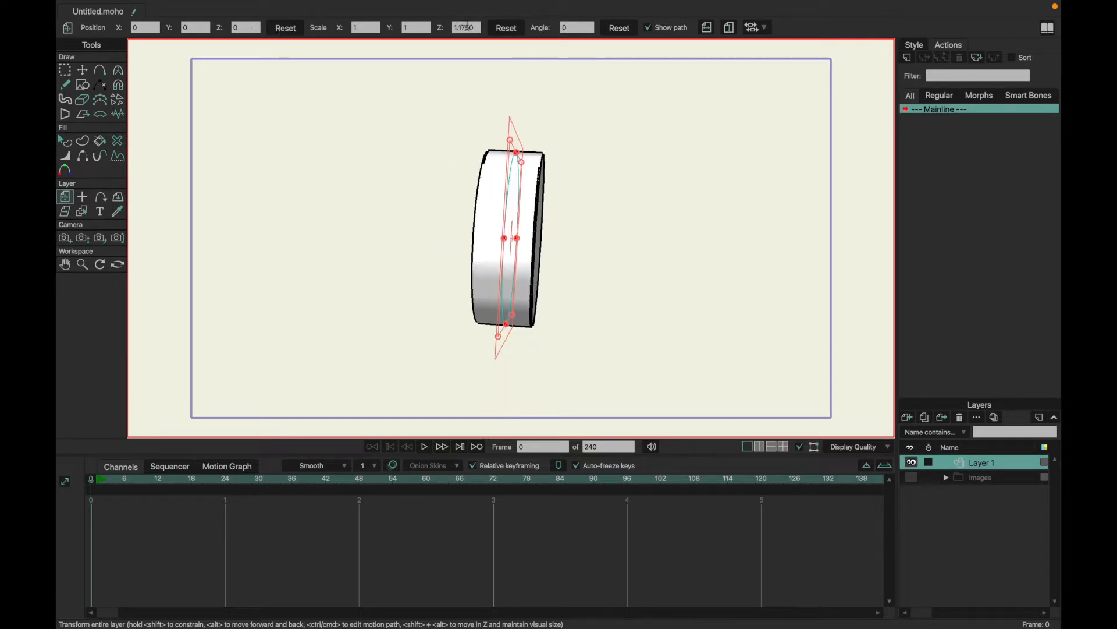
scroll(467, 27, up, 19)
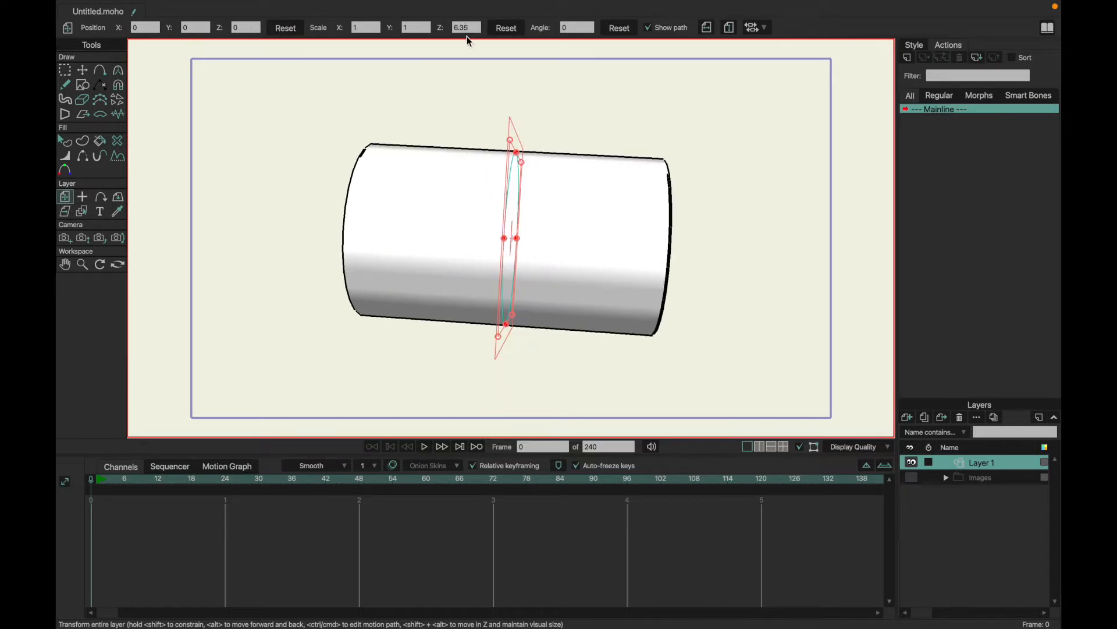
scroll(471, 27, down, 20)
scroll(472, 28, down, 10)
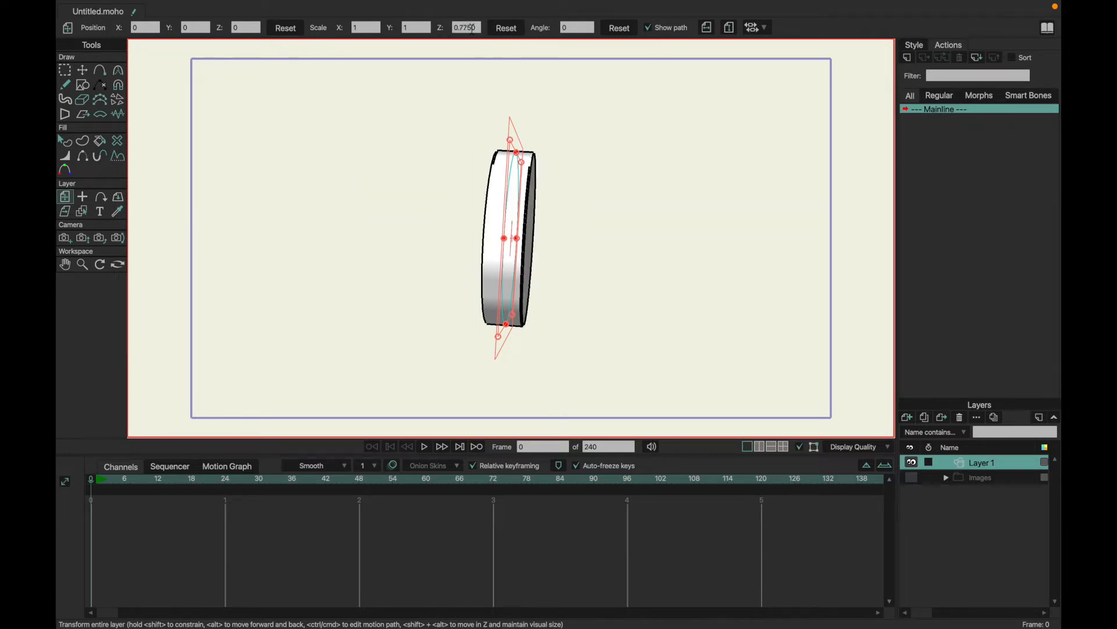
scroll(472, 27, down, 5)
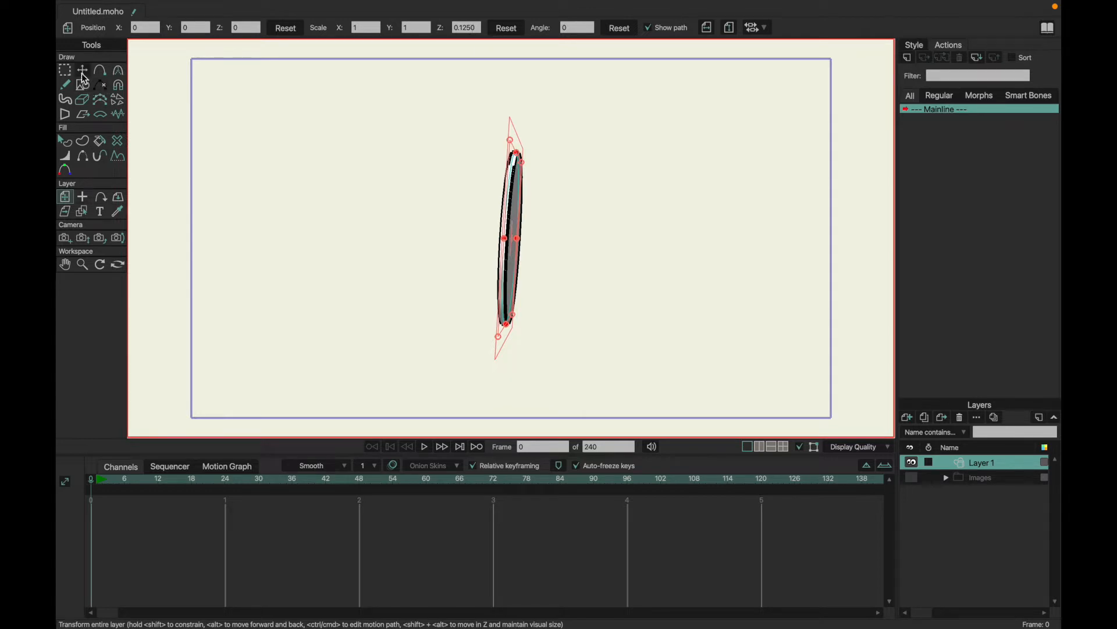
Step: Reset the layer's 3D rotation and split the circle's outline repeatedly to add more points
click(118, 197)
click(275, 28)
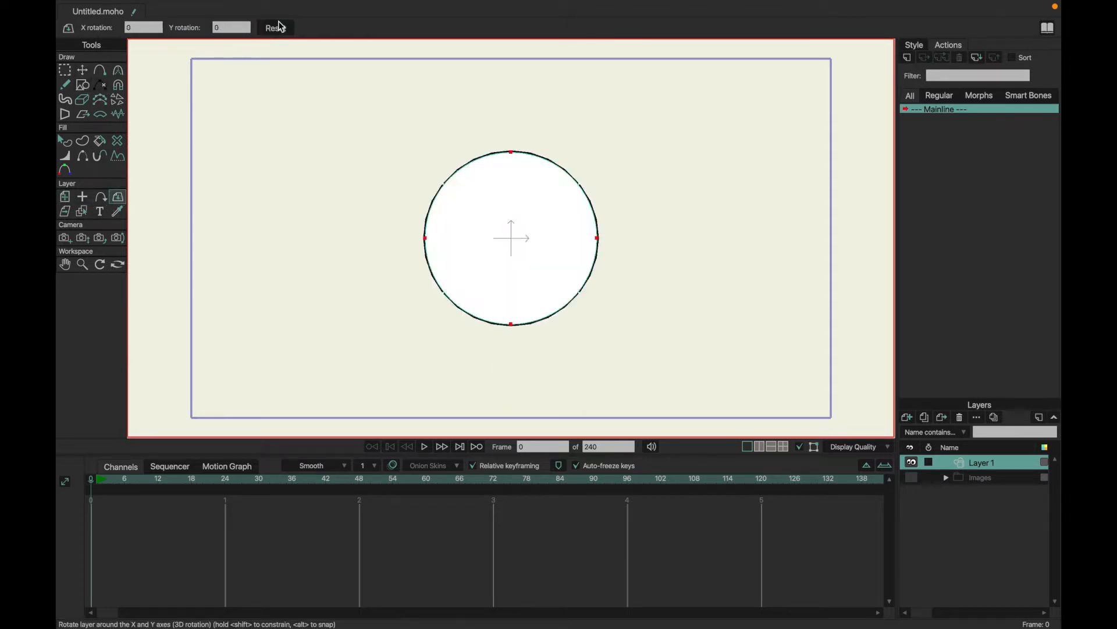
click(69, 73)
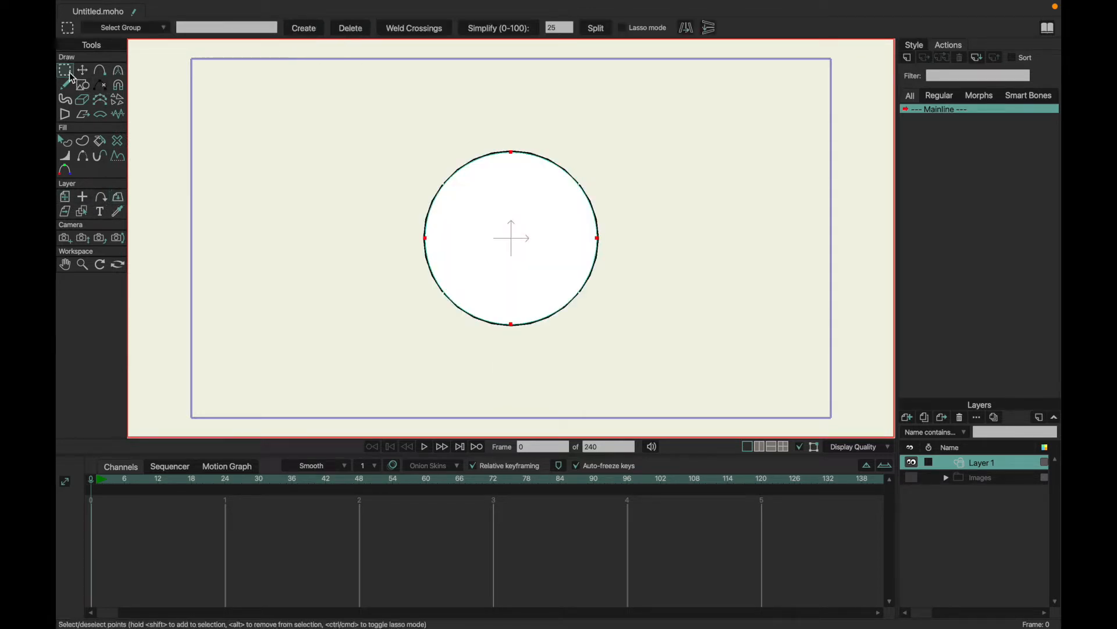
click(596, 28)
click(596, 28)
Step: Select groups of points on the circle's upper-left, lower-right and upper-right edges and move them inward to form notches
click(81, 69)
key(g)
drag(434, 177, 468, 205)
drag(568, 321, 523, 300)
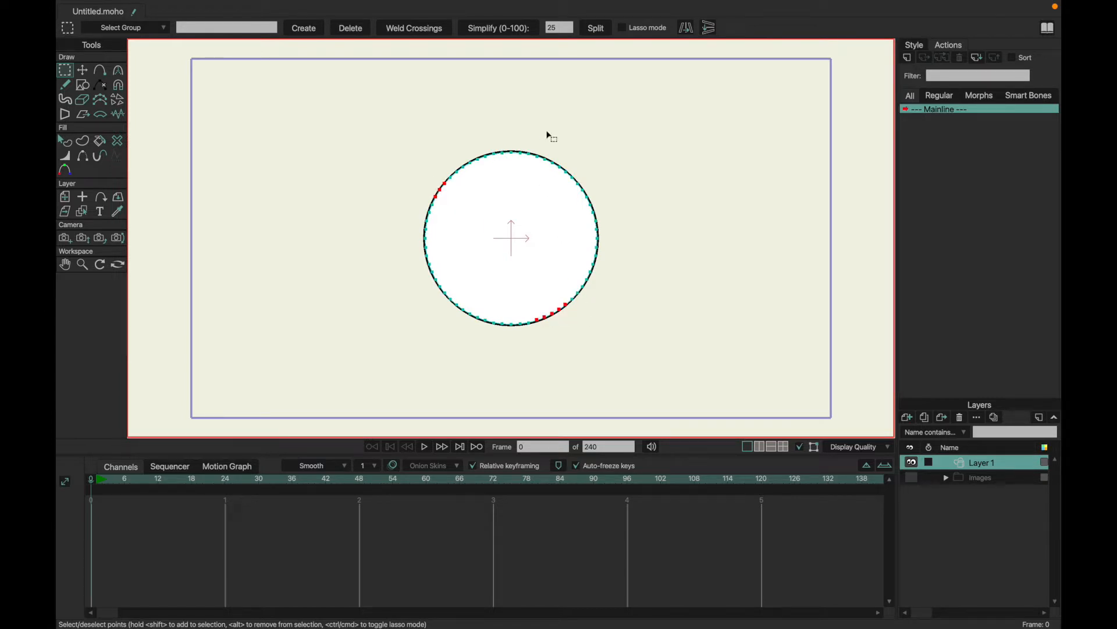
drag(539, 142, 578, 183)
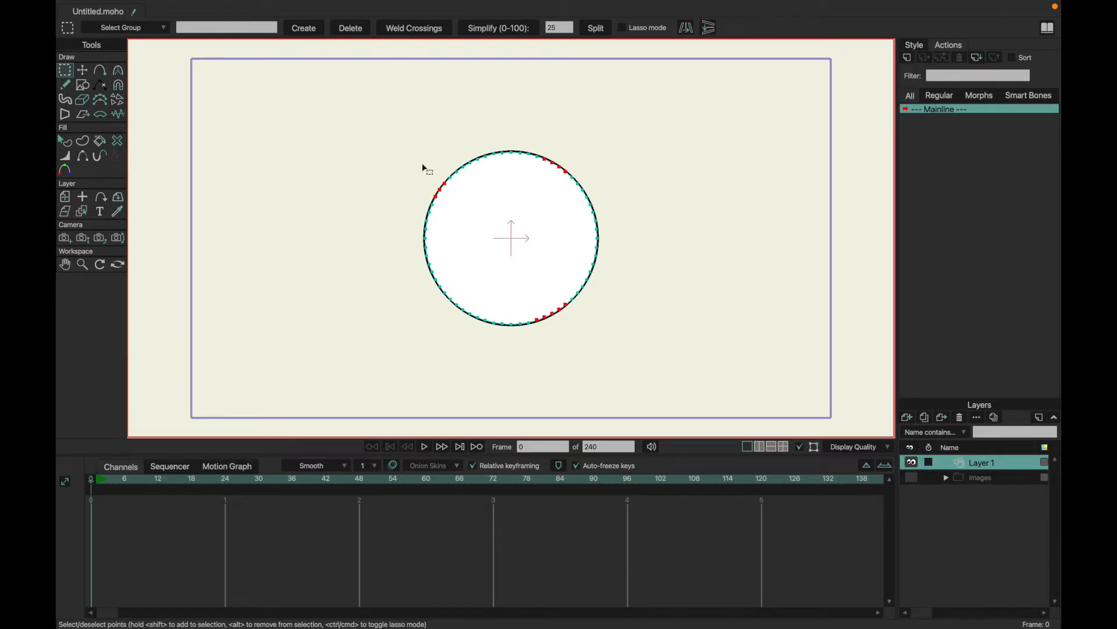
click(82, 70)
drag(567, 164, 547, 182)
Step: Pull individual notch points further toward the circle's centre to make the cuts jagged and deeper
key(g)
click(377, 237)
key(t)
click(715, 28)
drag(460, 210, 513, 192)
click(539, 185)
click(539, 297)
drag(540, 298, 512, 274)
Step: Rotate the notched disc about 71° around its Y axis and render frame 0
click(65, 199)
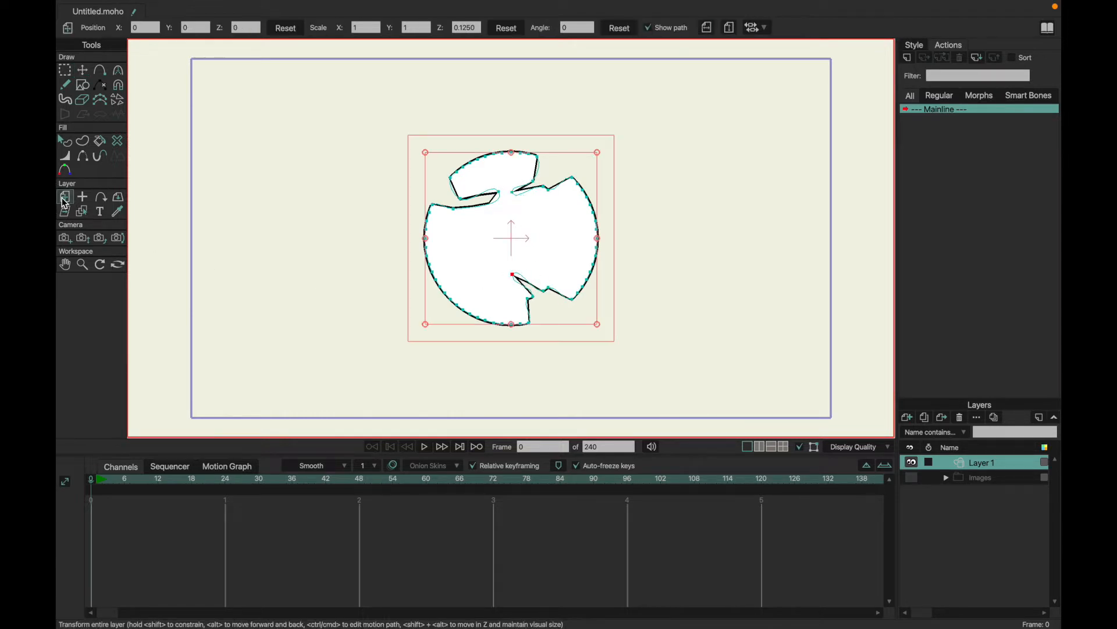
click(117, 197)
drag(318, 184, 923, 245)
key(super+r)
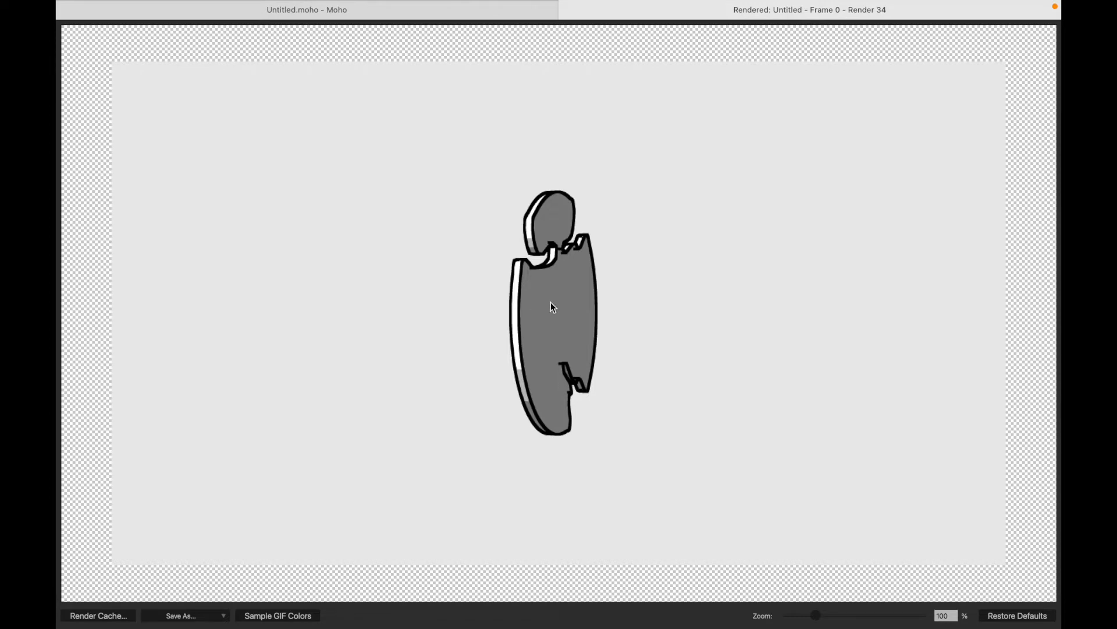
Step: Return to the Untitled.moho document and deepen the extrusion by setting the layer's Z scale to 11.3250
click(363, 10)
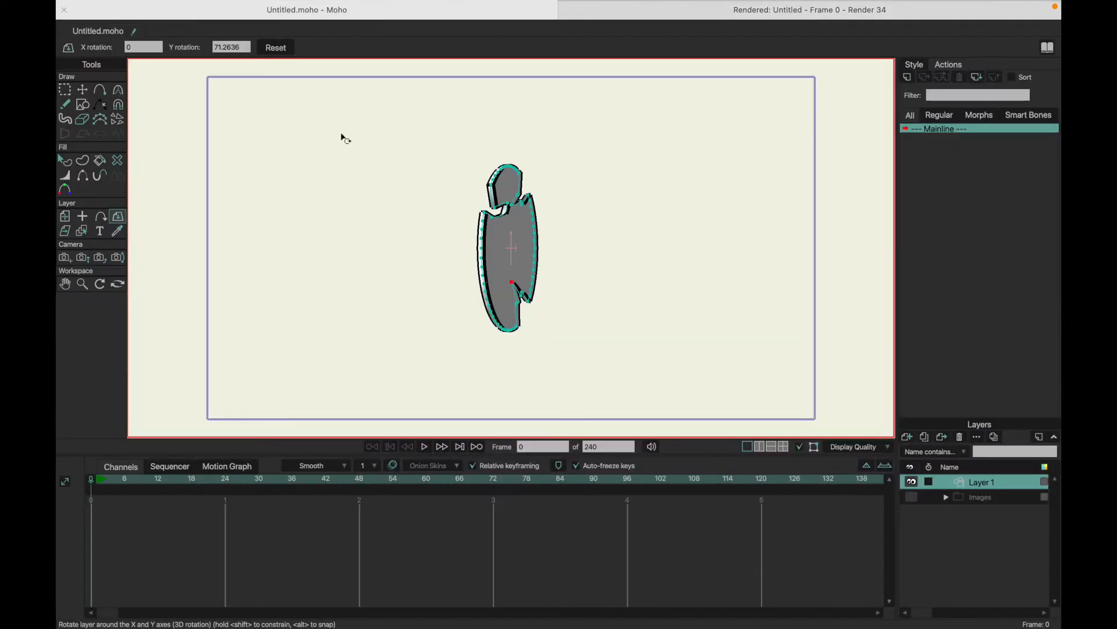
click(64, 216)
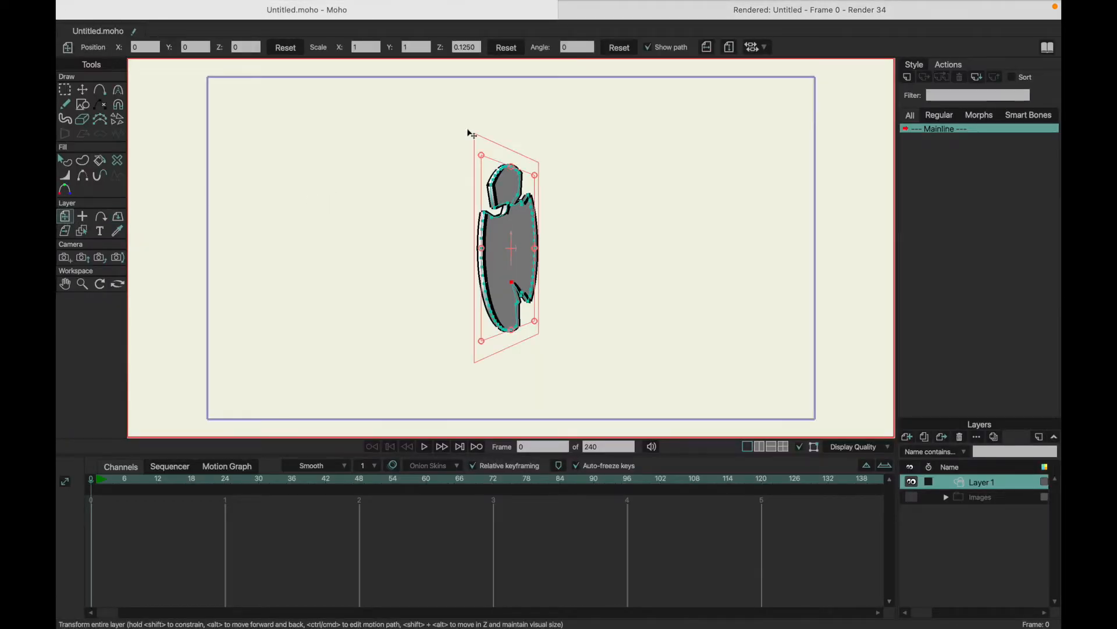
click(472, 49)
scroll(472, 48, up, 20)
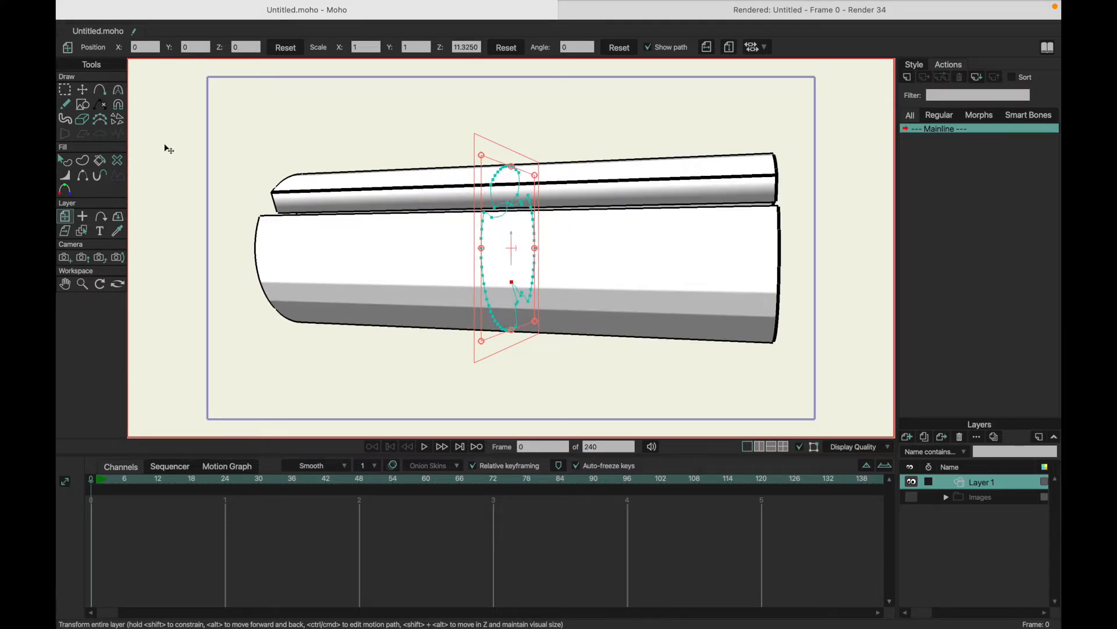
Step: Rotate the notched extrusion to bring its end face toward the viewer and render frame 0
click(118, 216)
drag(658, 233, 498, 210)
key(ctrl+r)
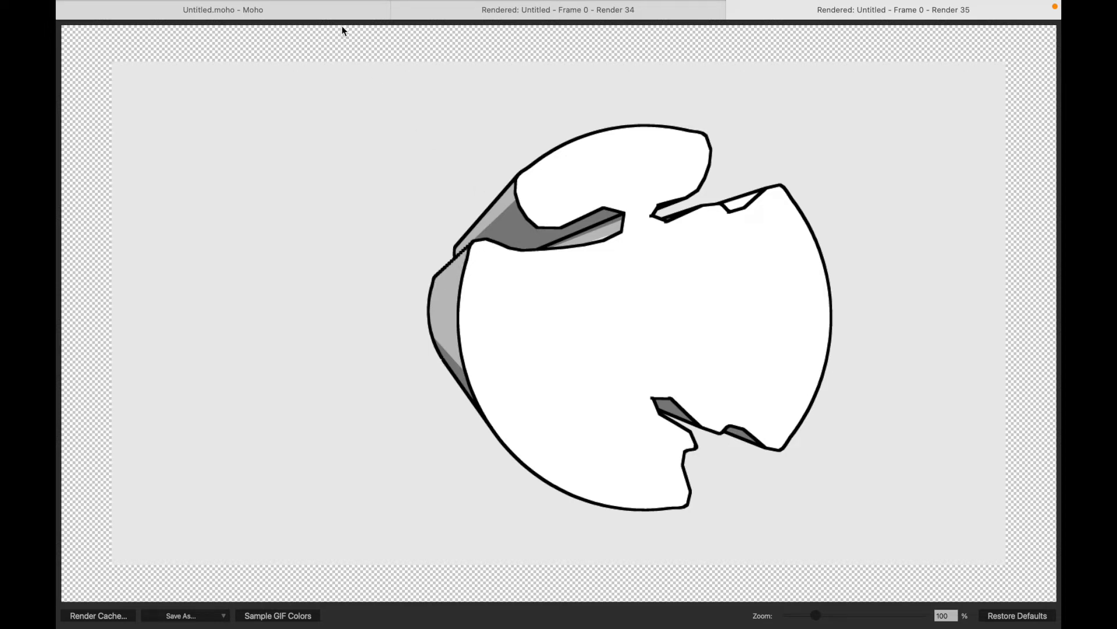
Step: Return to the Untitled.moho document, rotate the extrusion to X 6.2868 and Y 54.7364, and render frame 0
click(341, 10)
drag(258, 234, 666, 265)
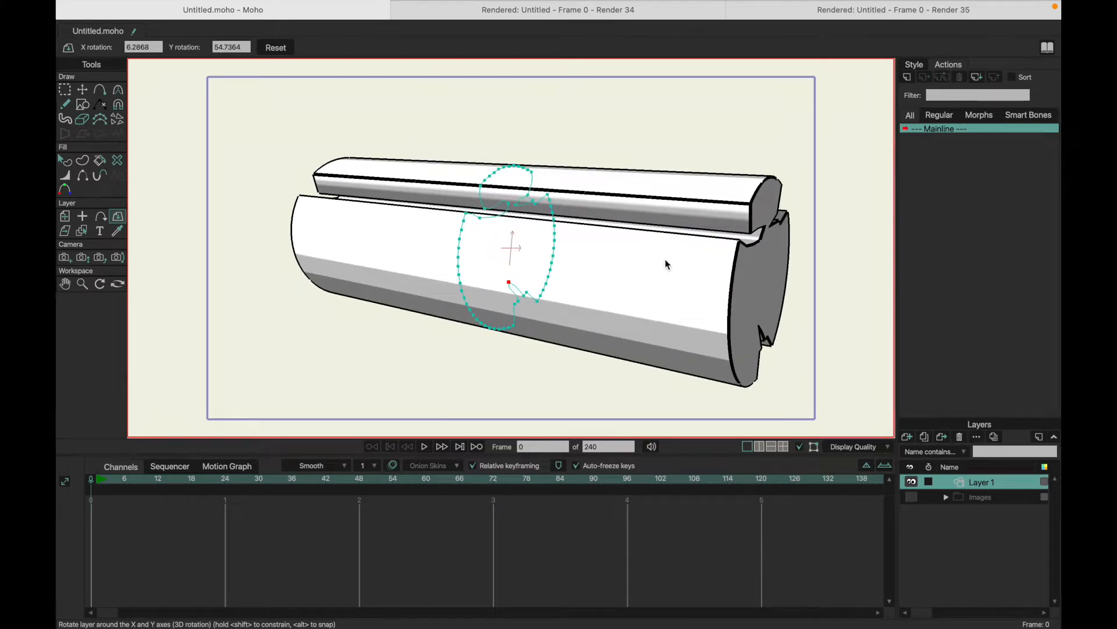
key(super+r)
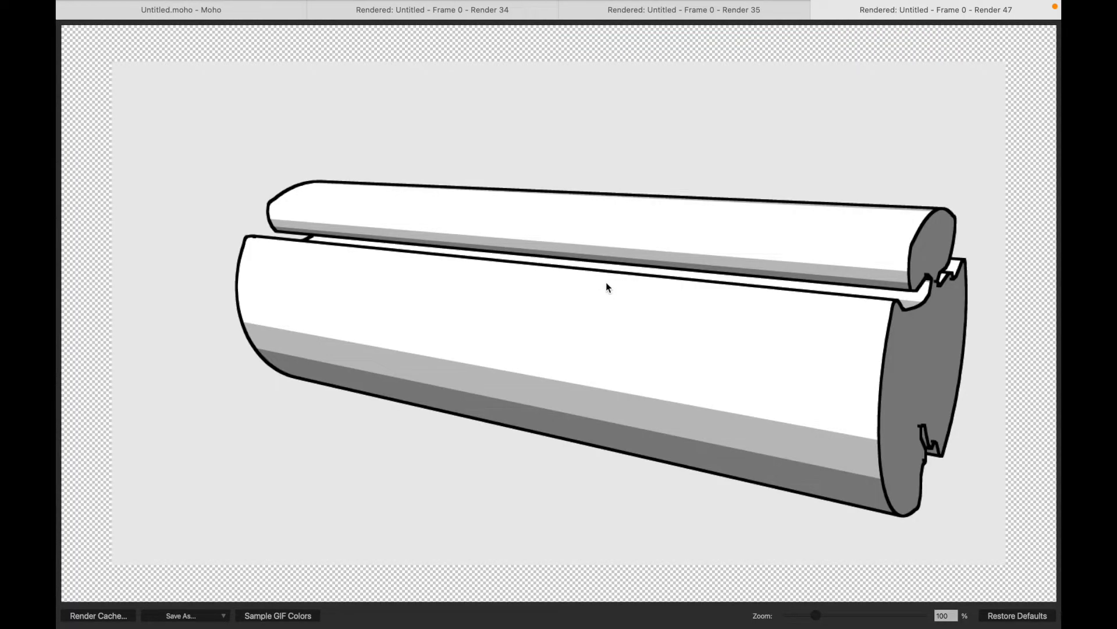
click(249, 9)
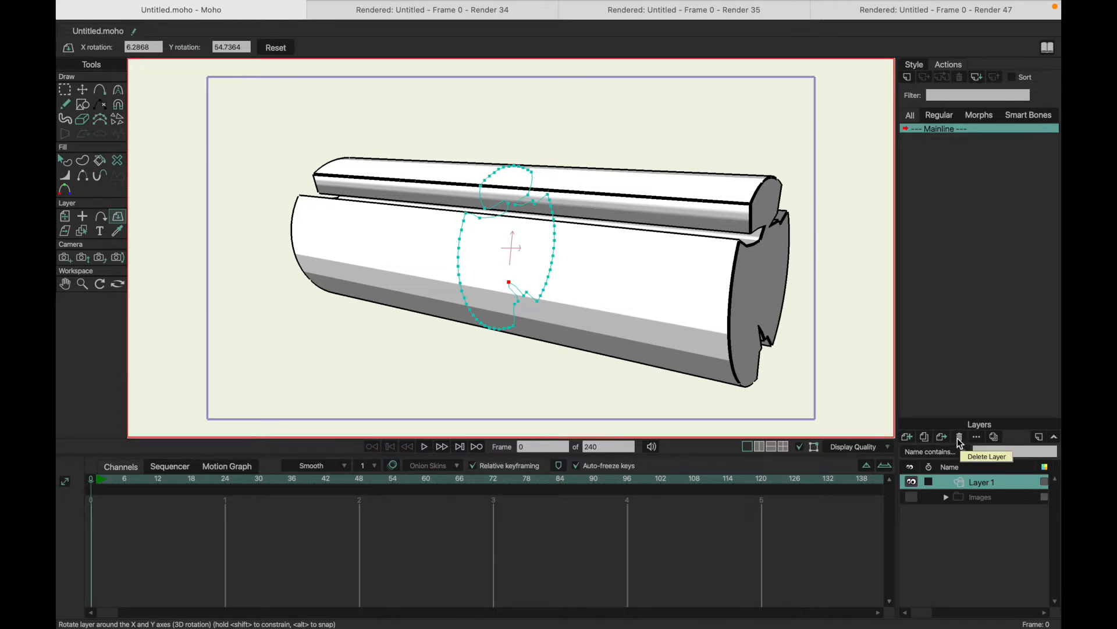
Step: Change Layer 1's 3D conversion to Lathe and rotate the layer to about X 31.76, Y 22.50
double_click(963, 482)
click(810, 112)
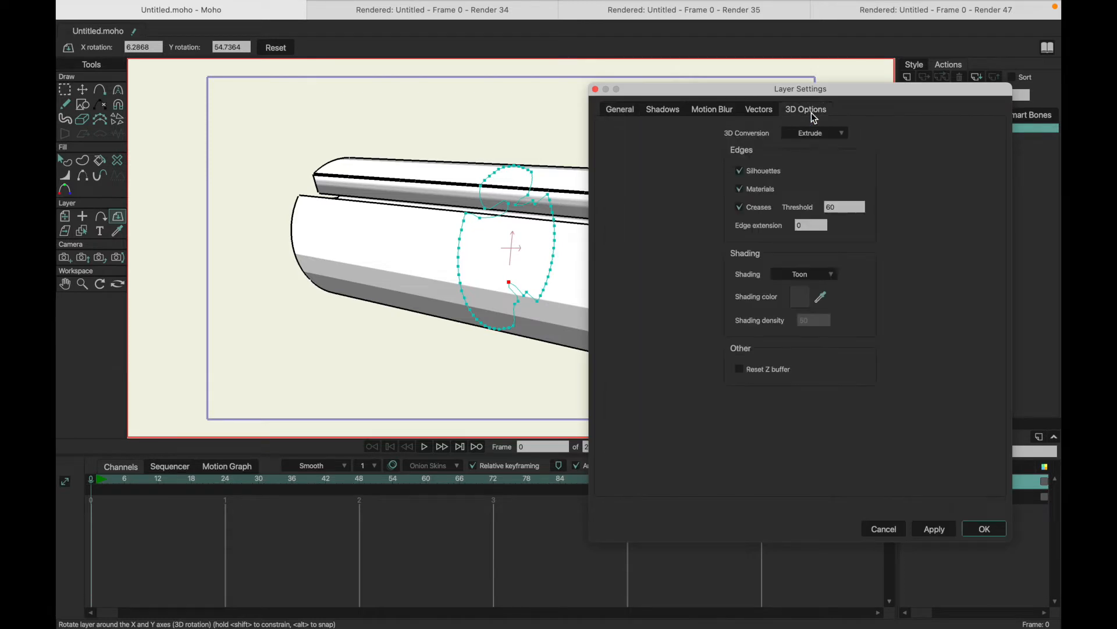
click(811, 140)
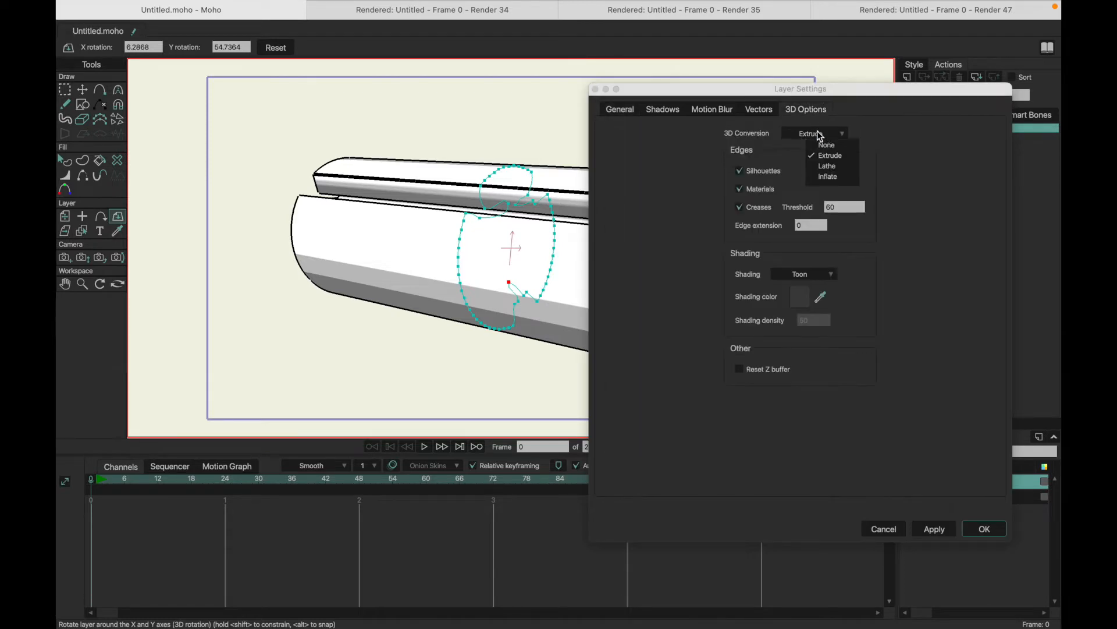
click(831, 167)
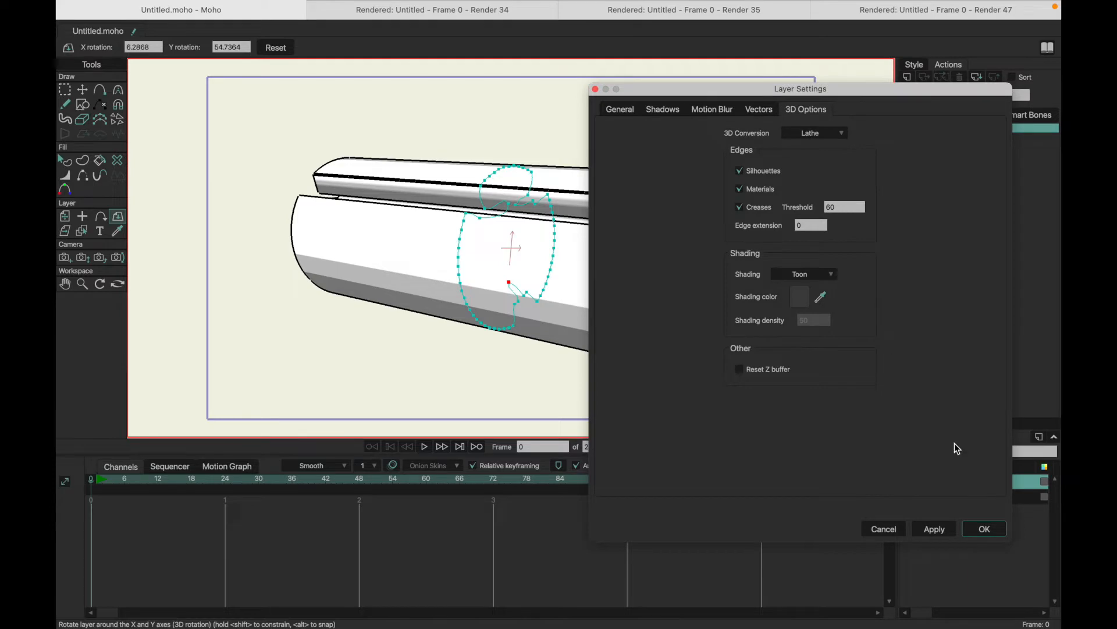
click(932, 528)
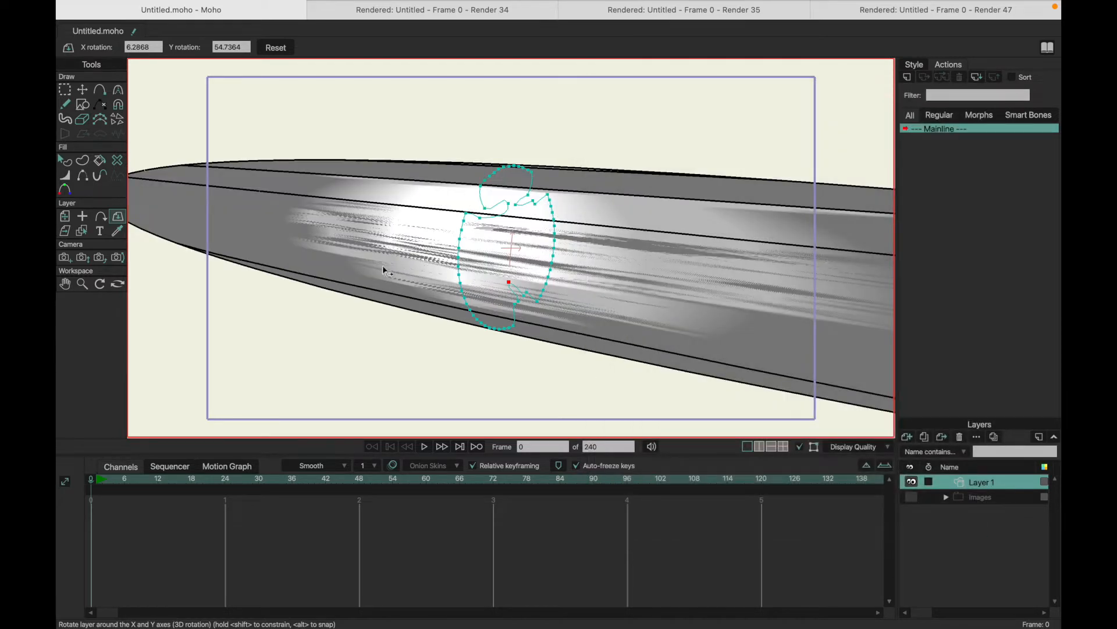
drag(382, 209, 729, 282)
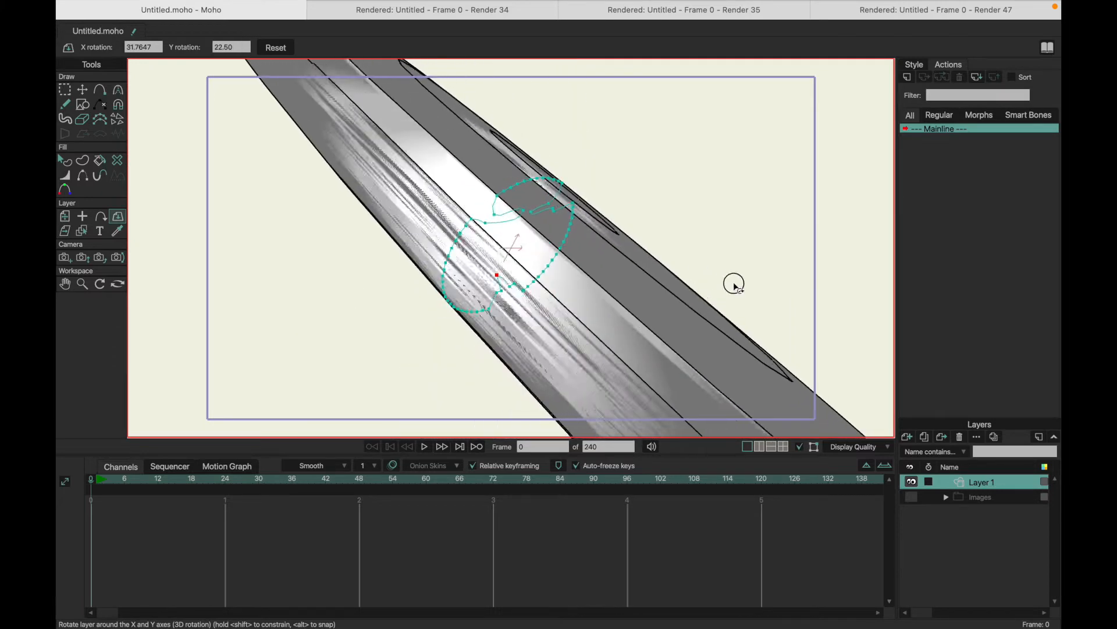
Step: Set the layer's Z scale to 1
click(65, 216)
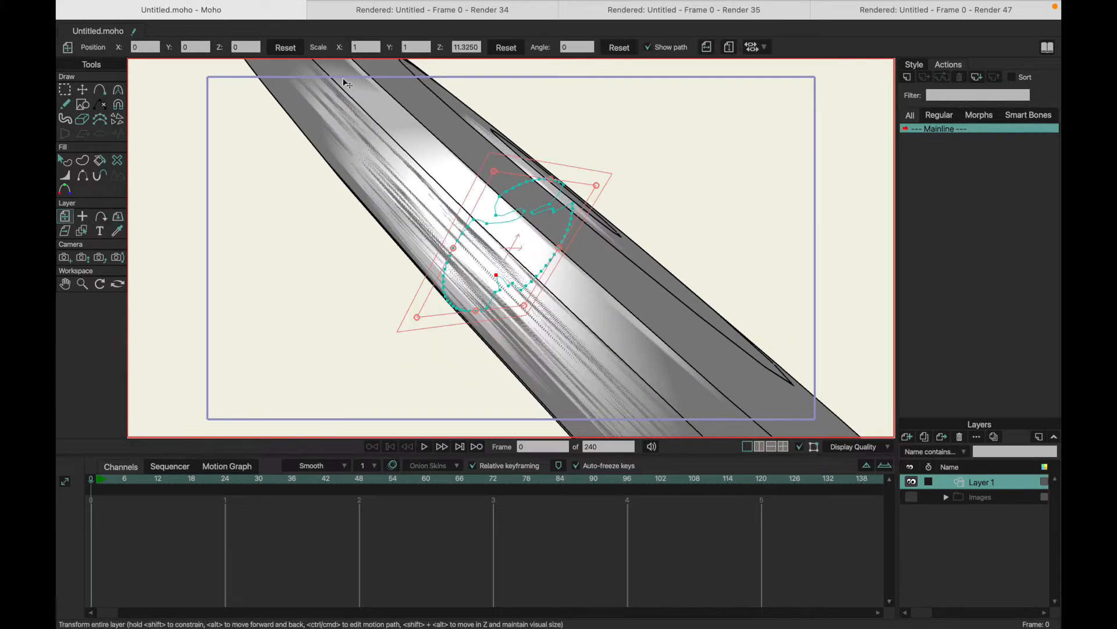
drag(480, 47, 378, 46)
text(1)
key(Return)
Step: Rotate the lathed shape to about X 50.79, Y -38.62, render frame 0 and return to the Untitled.moho document
click(117, 216)
drag(349, 180, 441, 251)
key(ctrl+r)
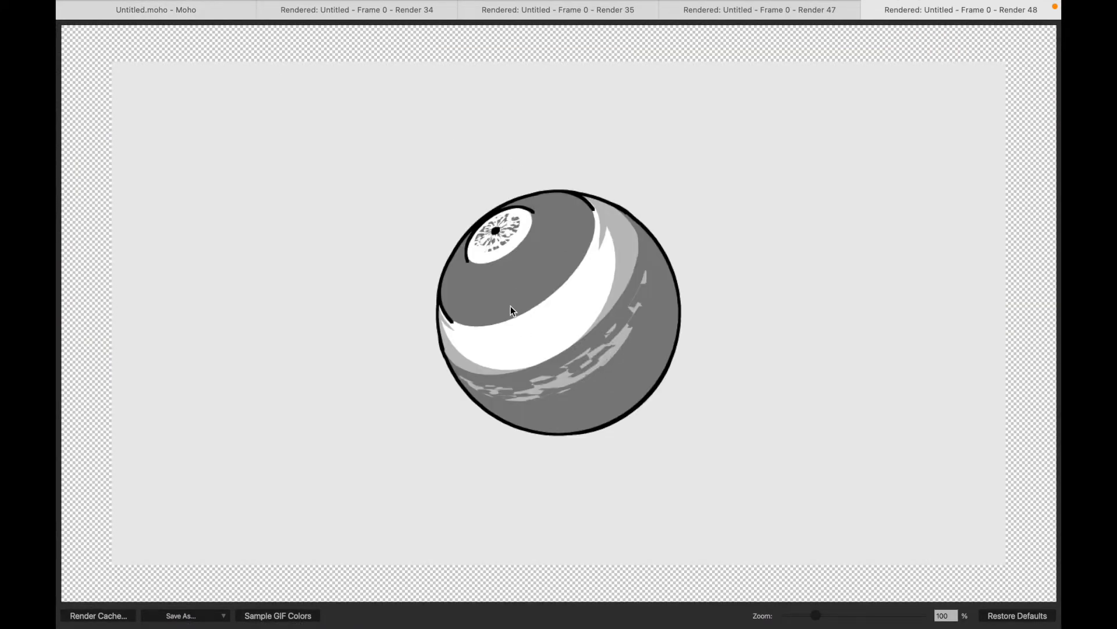
click(225, 17)
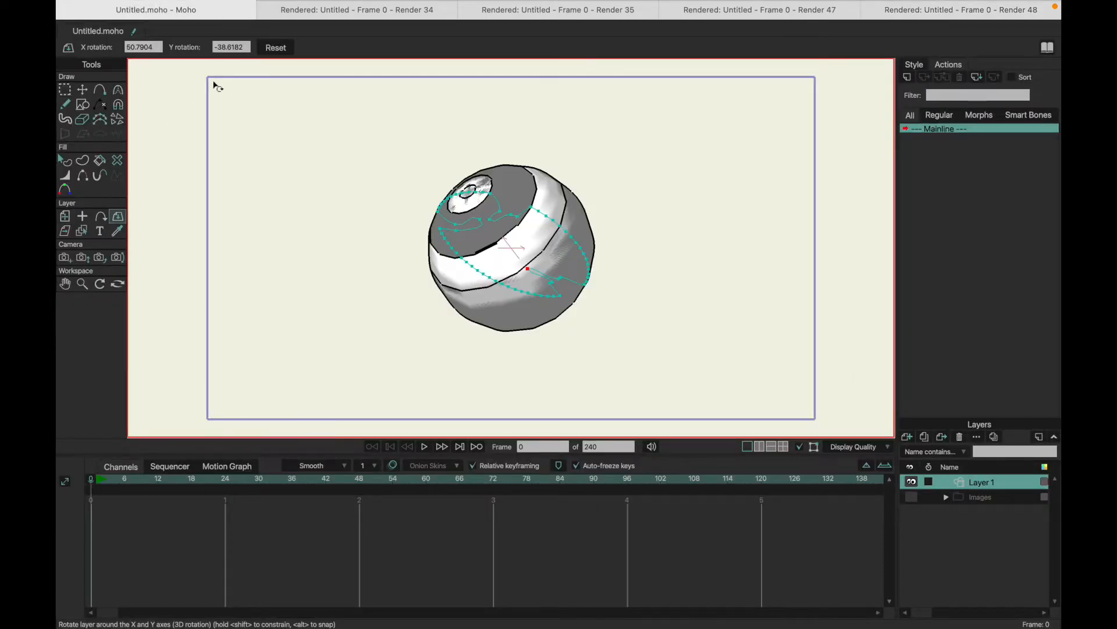
Step: Reset the layer's X and Y rotation and delete all of the notched circle's points
click(276, 47)
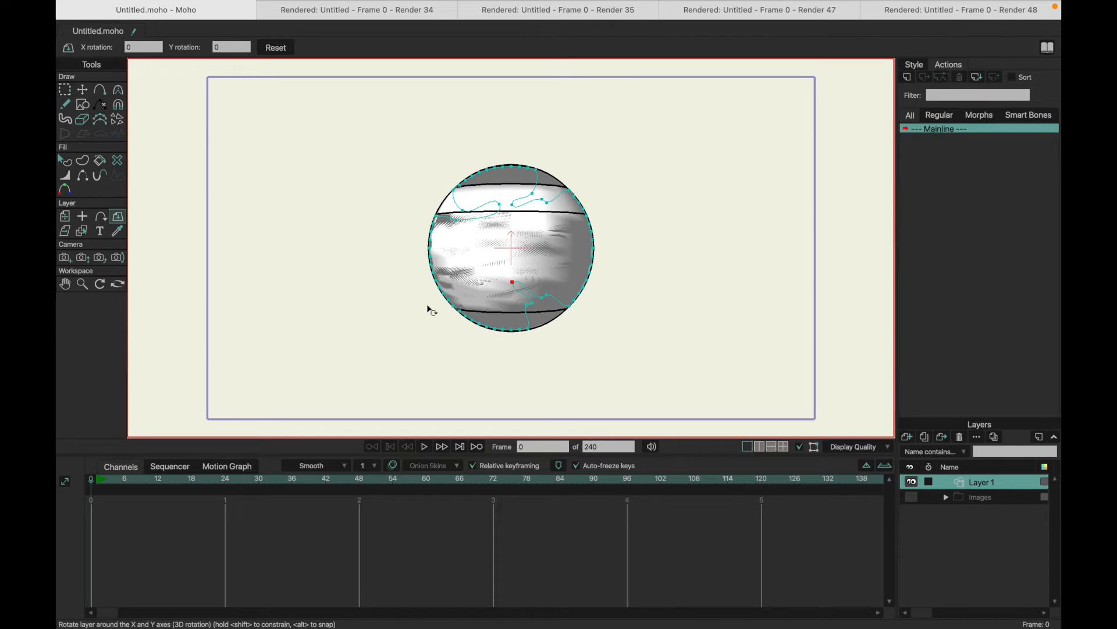
key(g)
drag(375, 137, 674, 387)
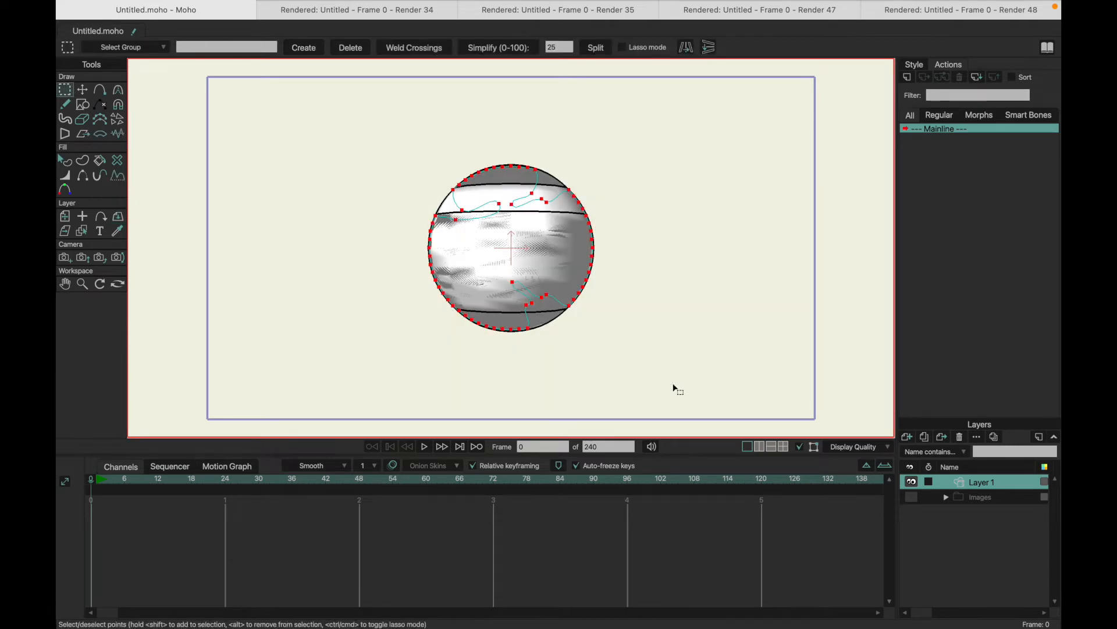
key(Delete)
Step: Draw a new circle with the oval shape and centre it on the origin at position X 0, Y 0
click(83, 104)
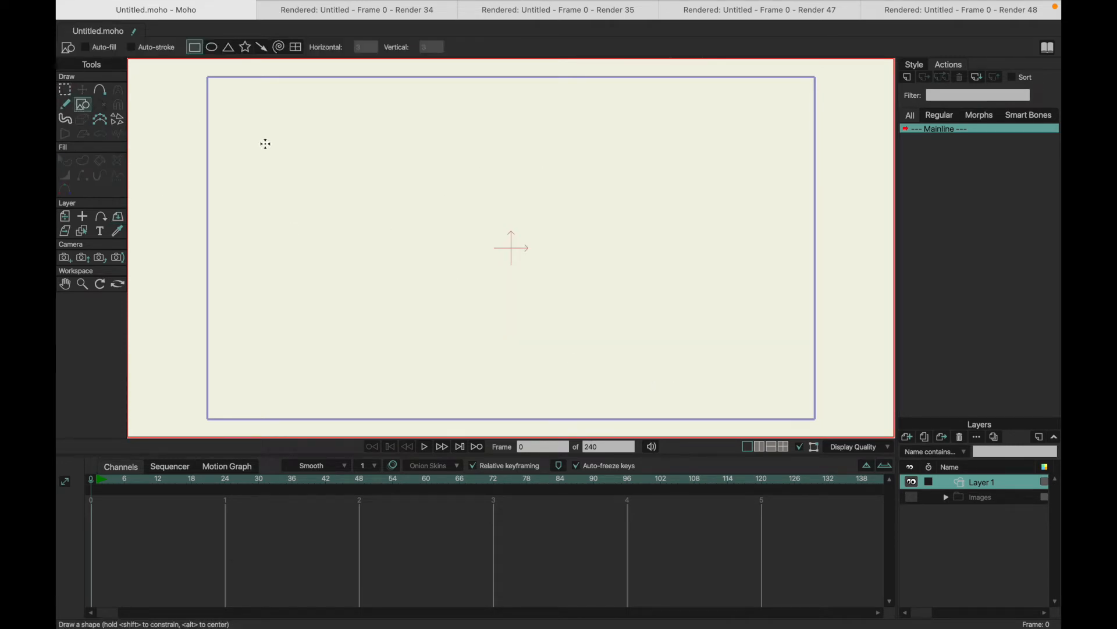
click(212, 46)
drag(414, 177, 596, 326)
key(t)
click(287, 47)
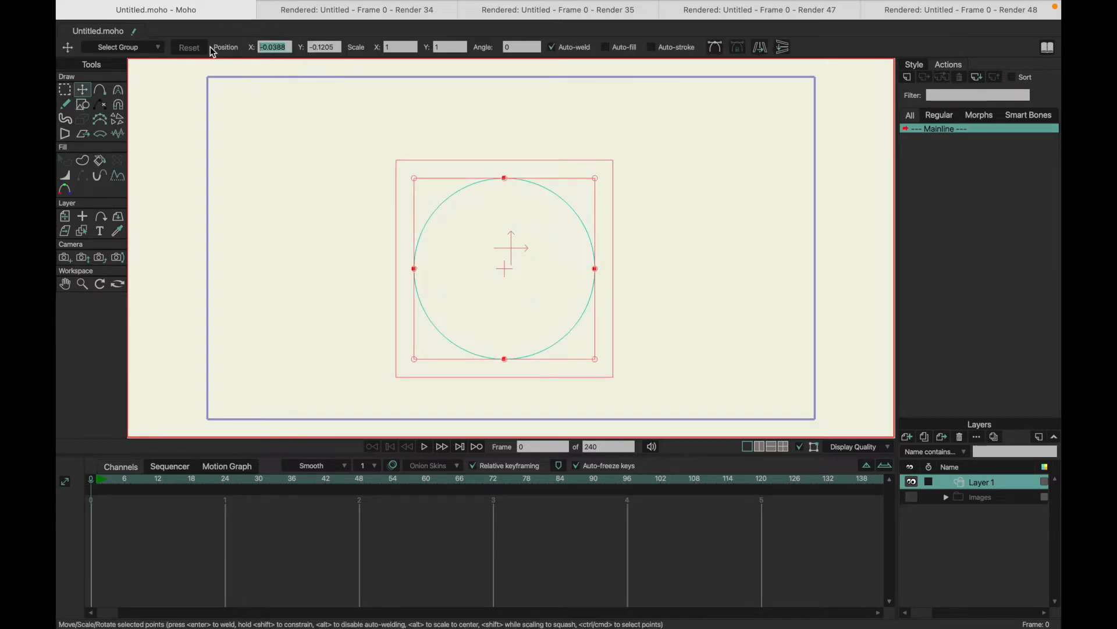
text(0)
click(338, 46)
text(0)
key(Return)
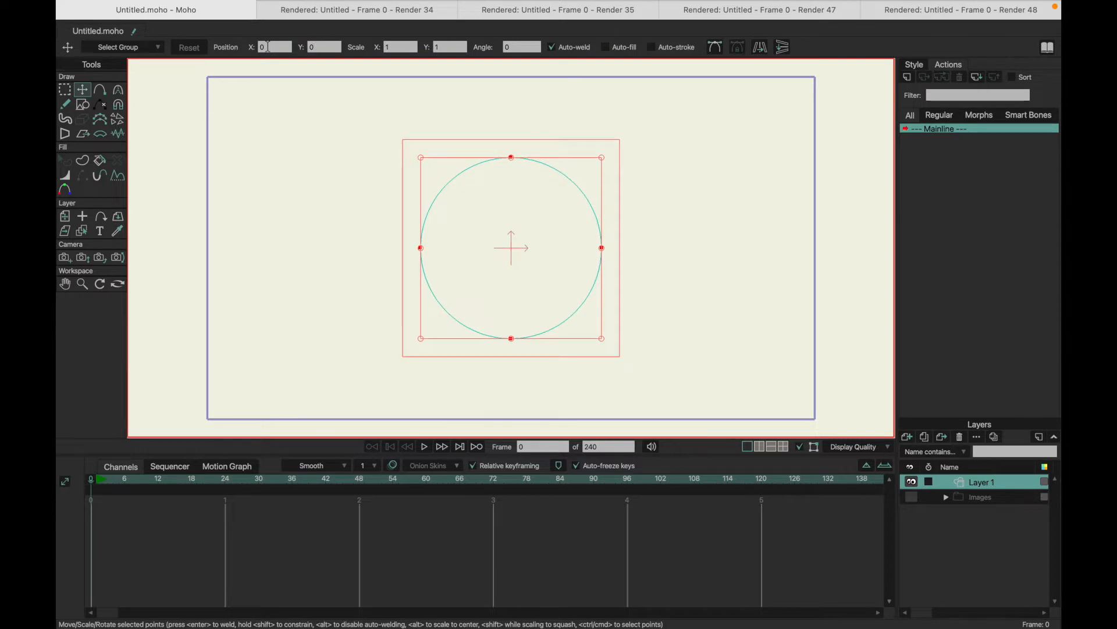
Step: Fill the new circle with the Paint Bucket and render frame 0
key(u)
click(547, 227)
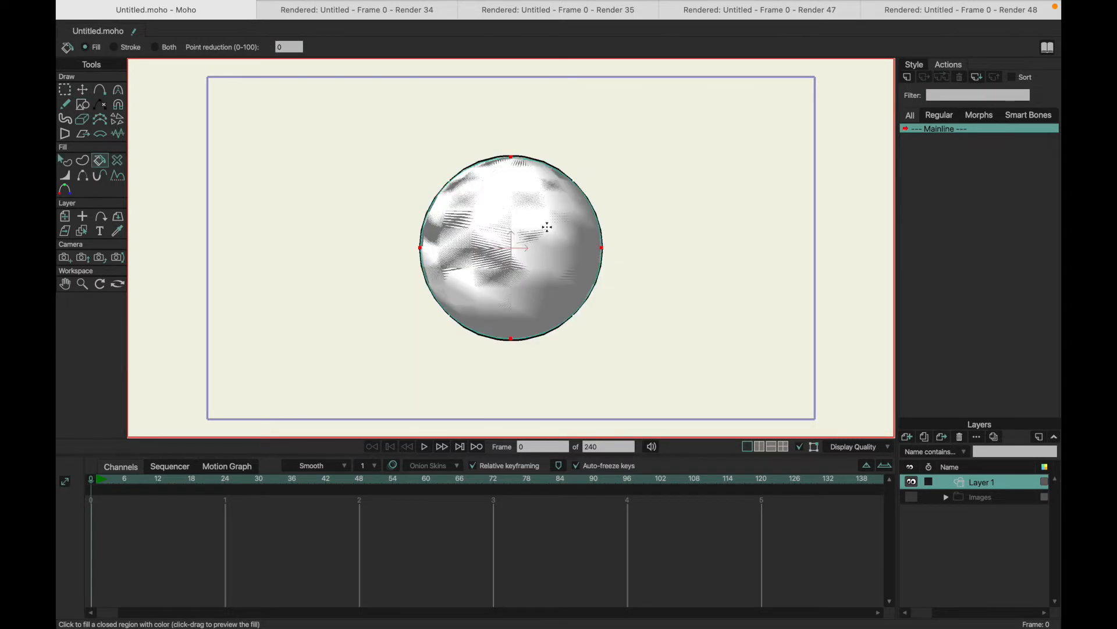
key(super+r)
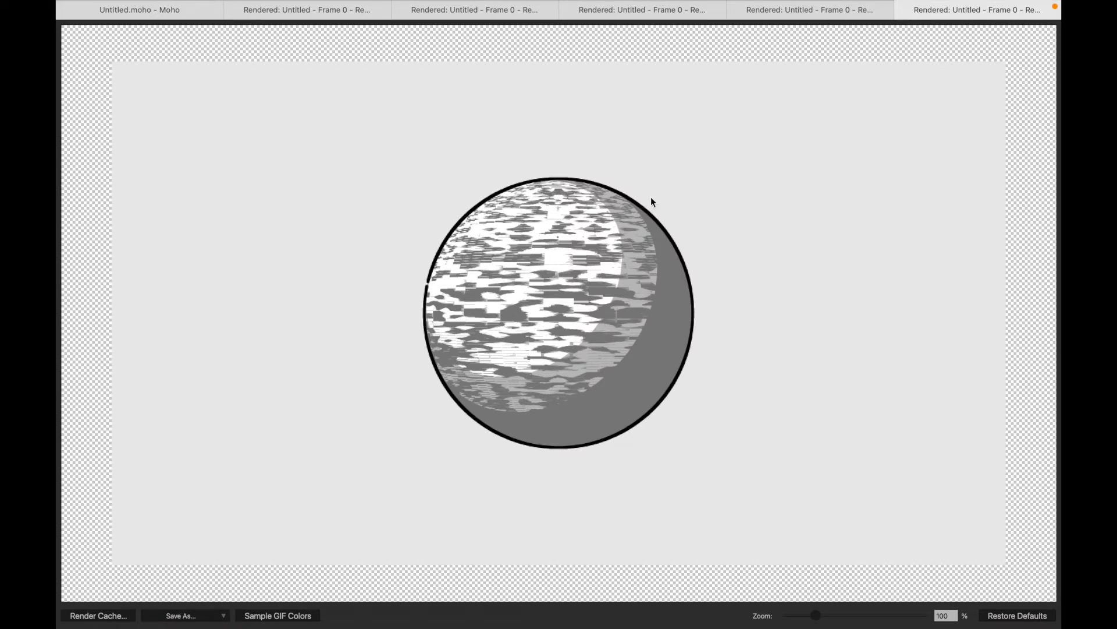
Step: Close all the render windows and return to the Untitled.moho document
click(233, 14)
click(233, 14)
click(233, 14)
click(233, 14)
click(291, 10)
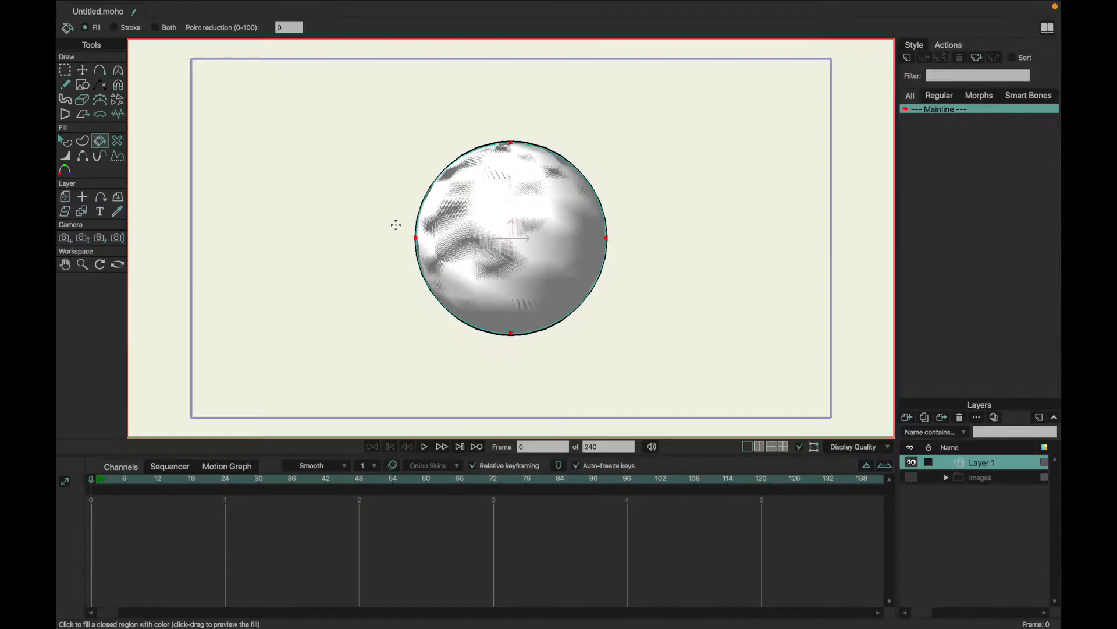
Step: Set Layer 1's 3D shading to None and render frame 0
double_click(995, 463)
click(796, 110)
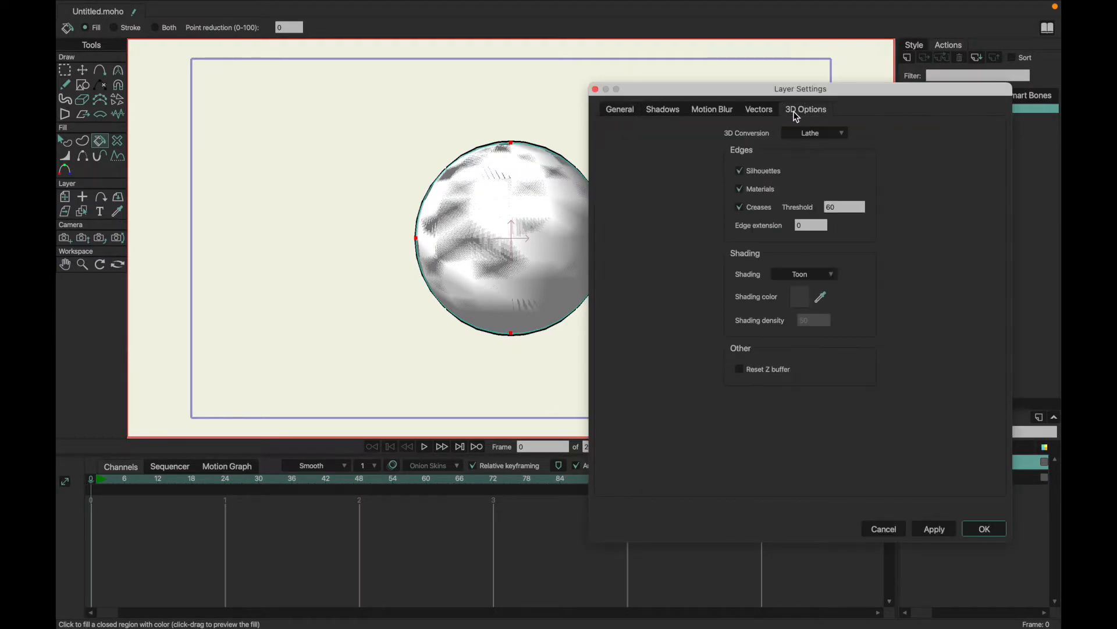
click(811, 276)
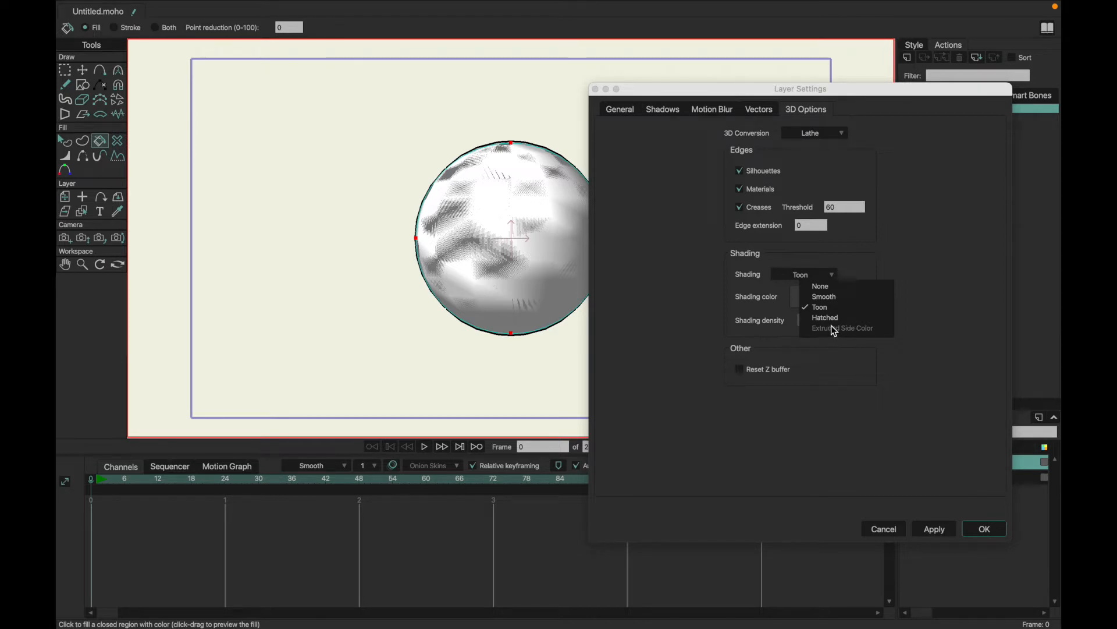
click(833, 287)
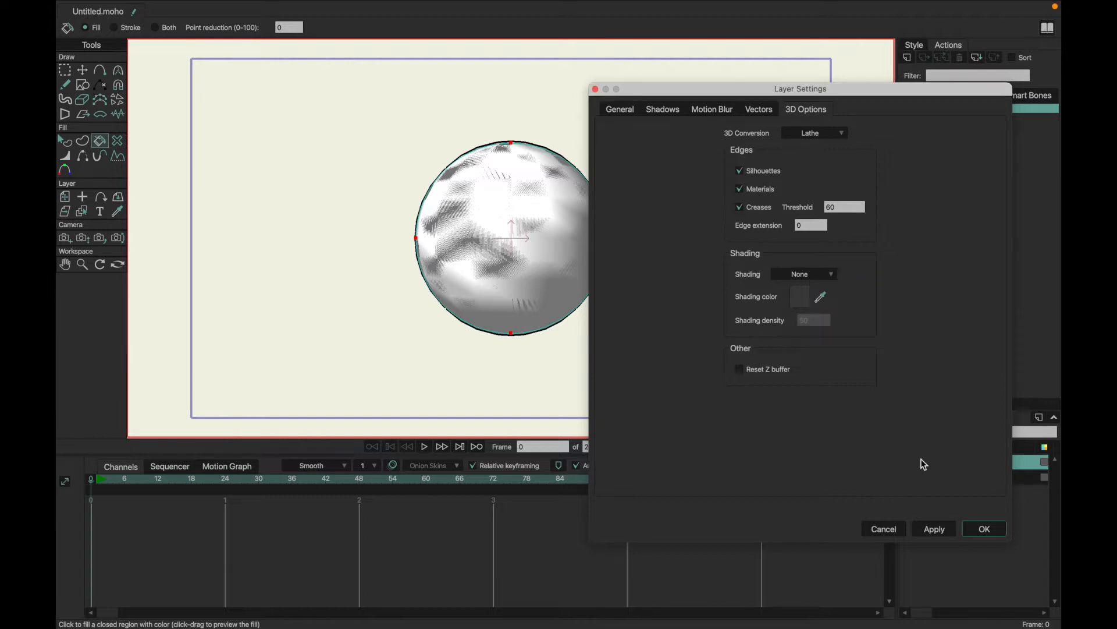
click(935, 530)
click(984, 529)
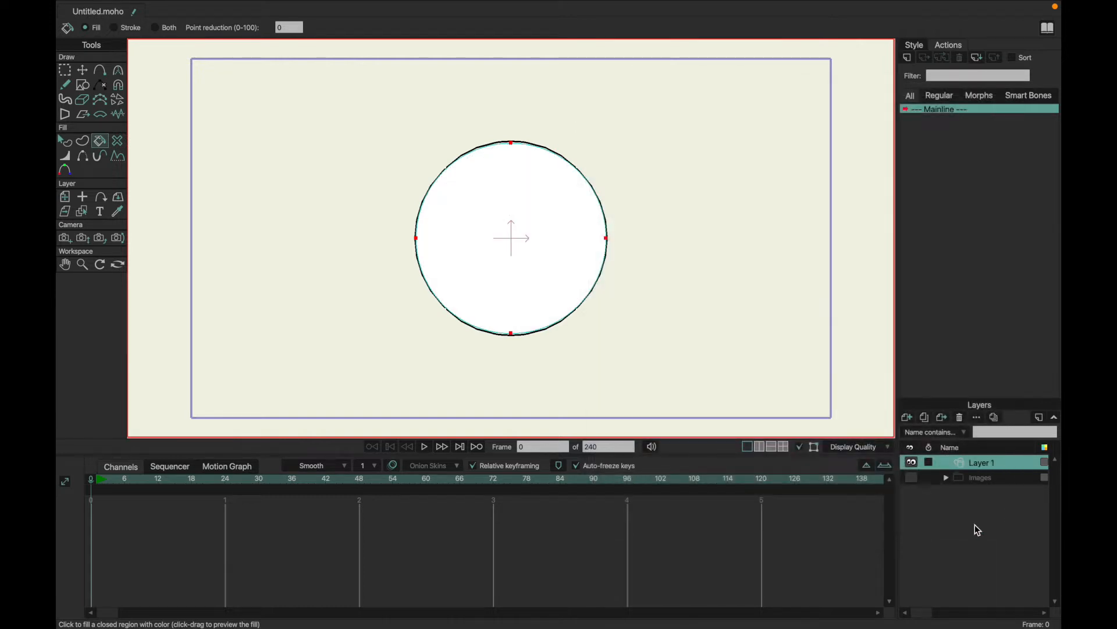
key(super+r)
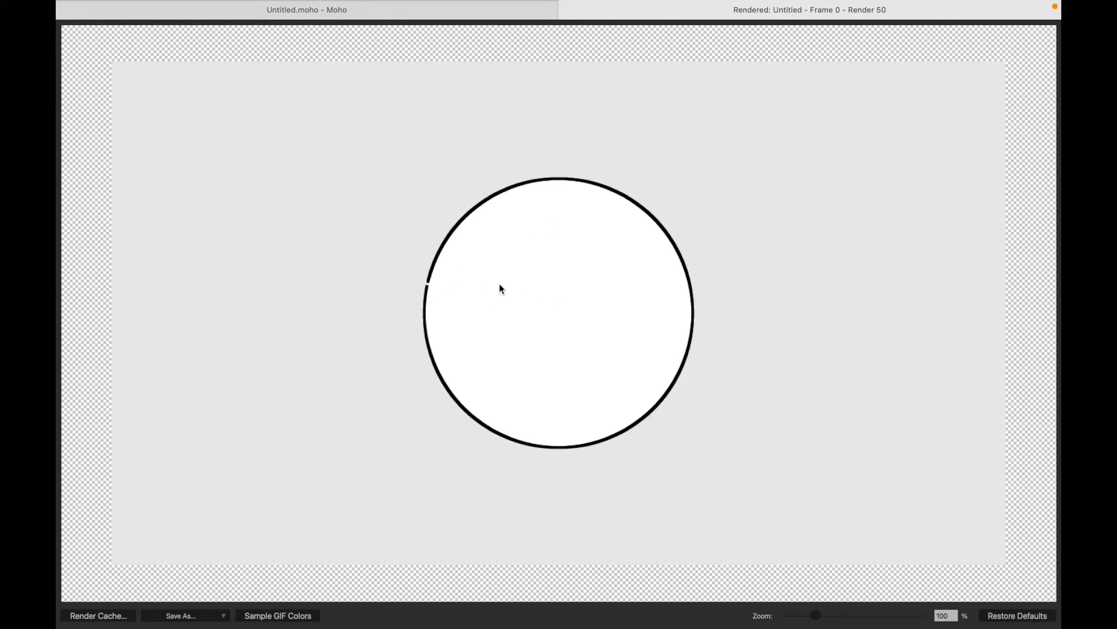
Step: Return to the Untitled.moho document, rotate the unshaded sphere about 166° around its Y axis and reset the rotation
click(466, 17)
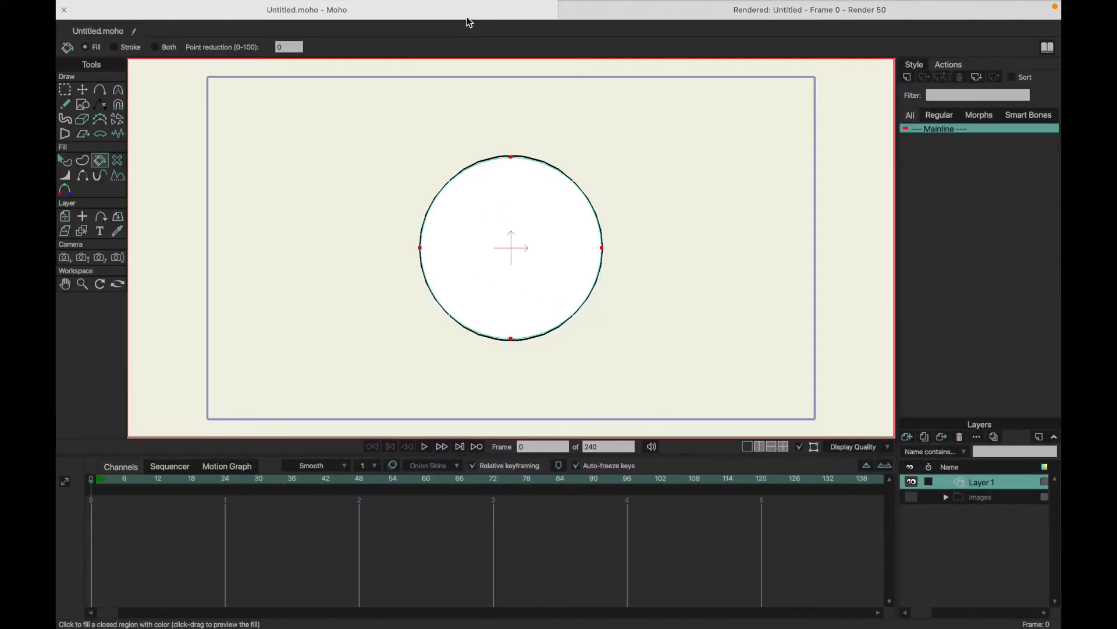
click(118, 217)
drag(352, 232, 925, 308)
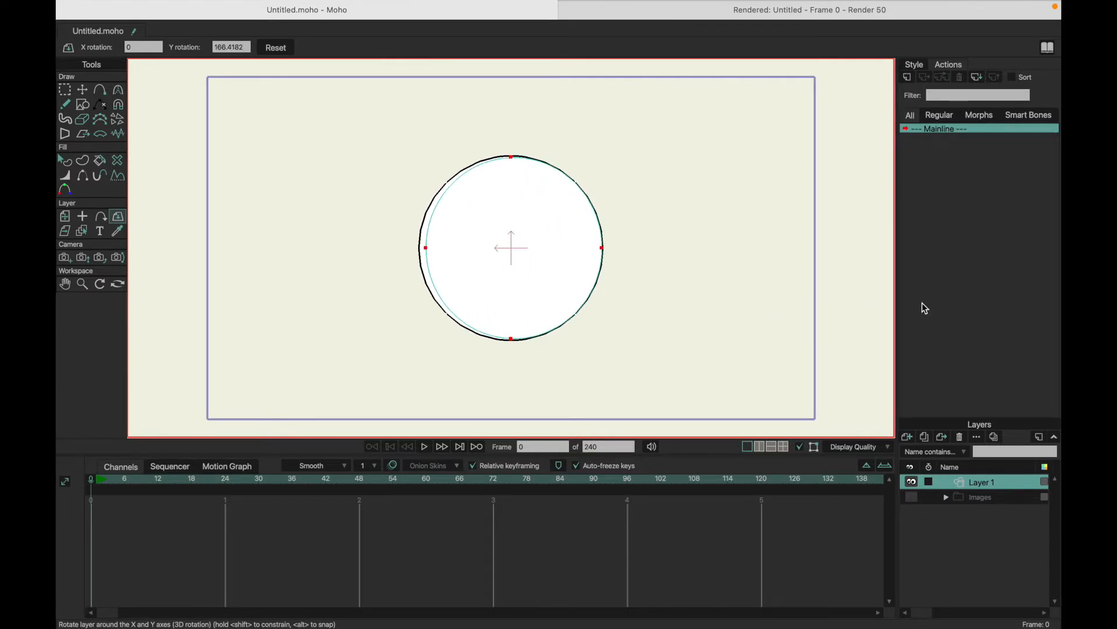
click(281, 50)
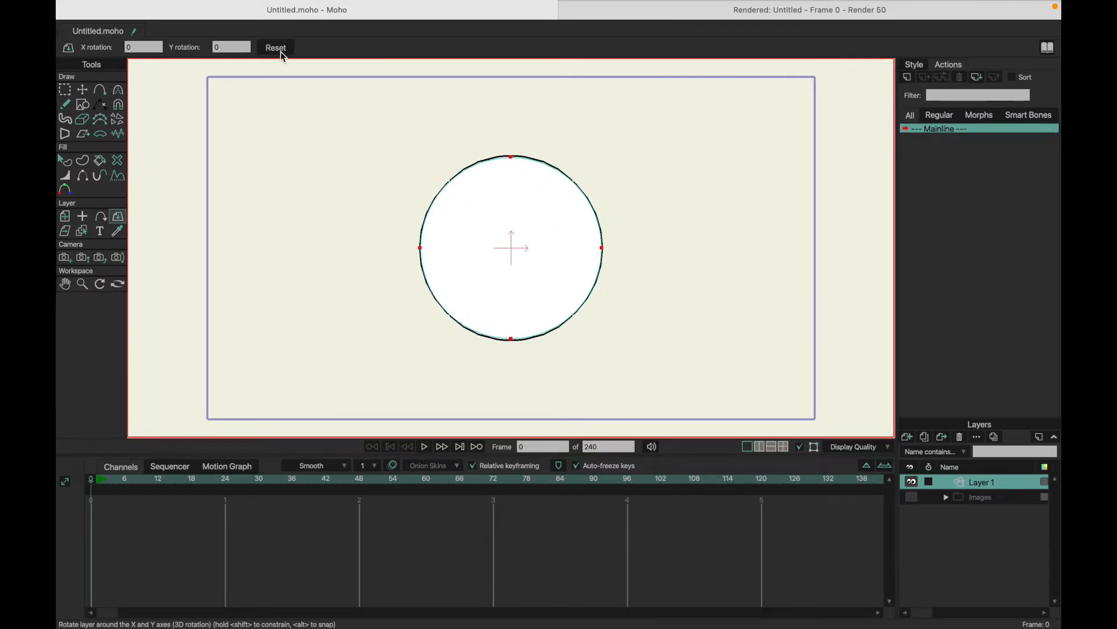
Step: Set Layer 1's 3D shading to Smooth
double_click(982, 483)
click(806, 109)
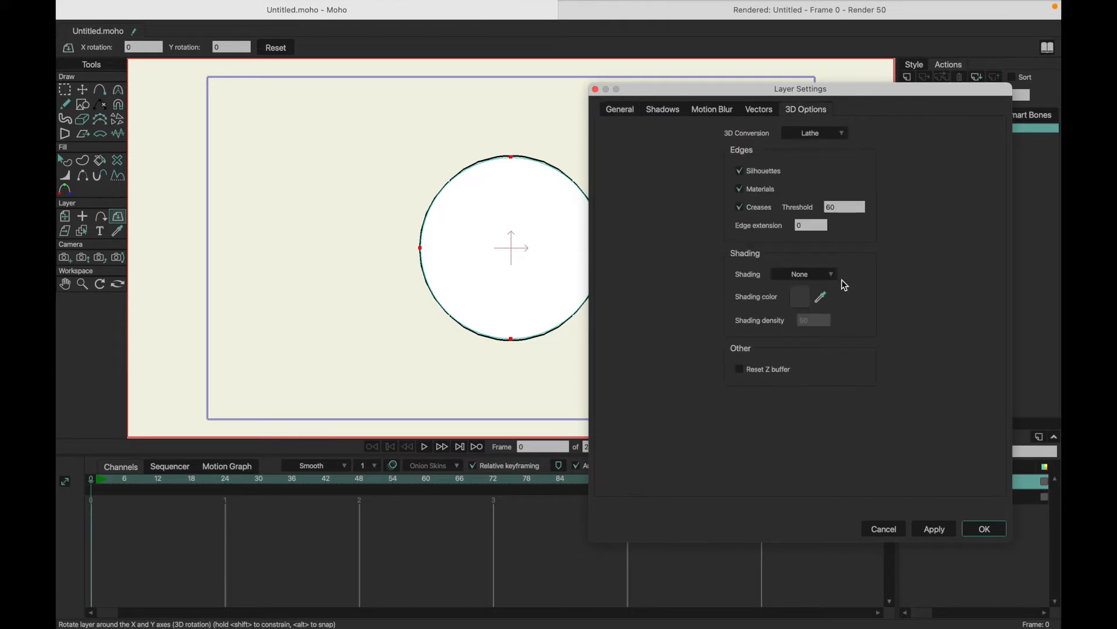
click(827, 273)
click(839, 306)
click(816, 271)
click(839, 292)
click(985, 528)
Step: Rotate the sphere to about 102.85° around its Y axis, render frame 0 and return to the Untitled.moho document
drag(291, 242, 679, 280)
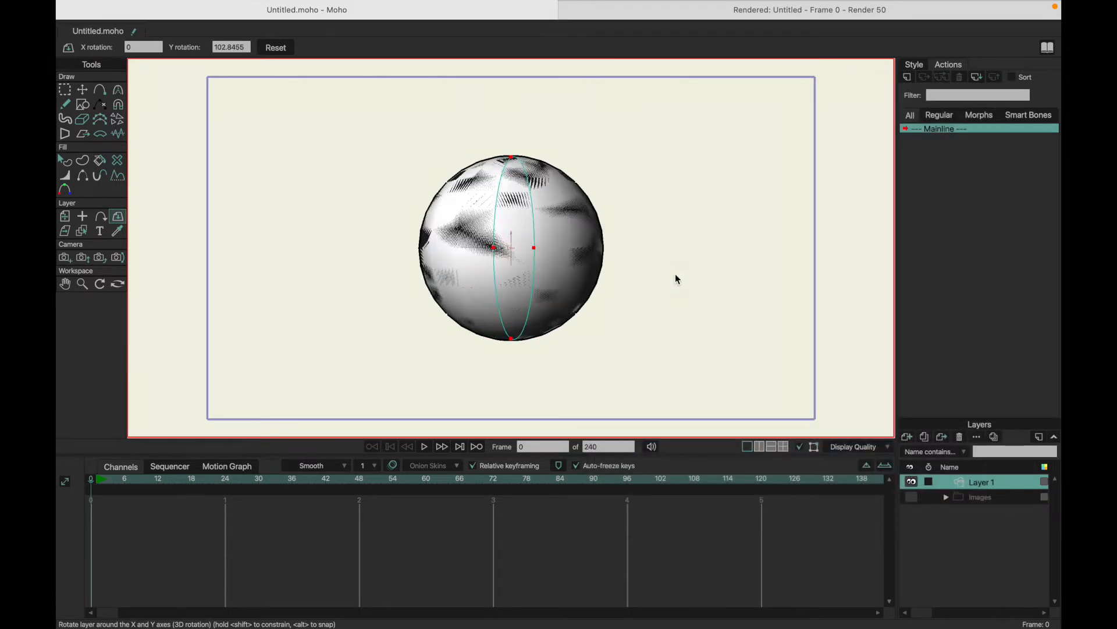
key(super+r)
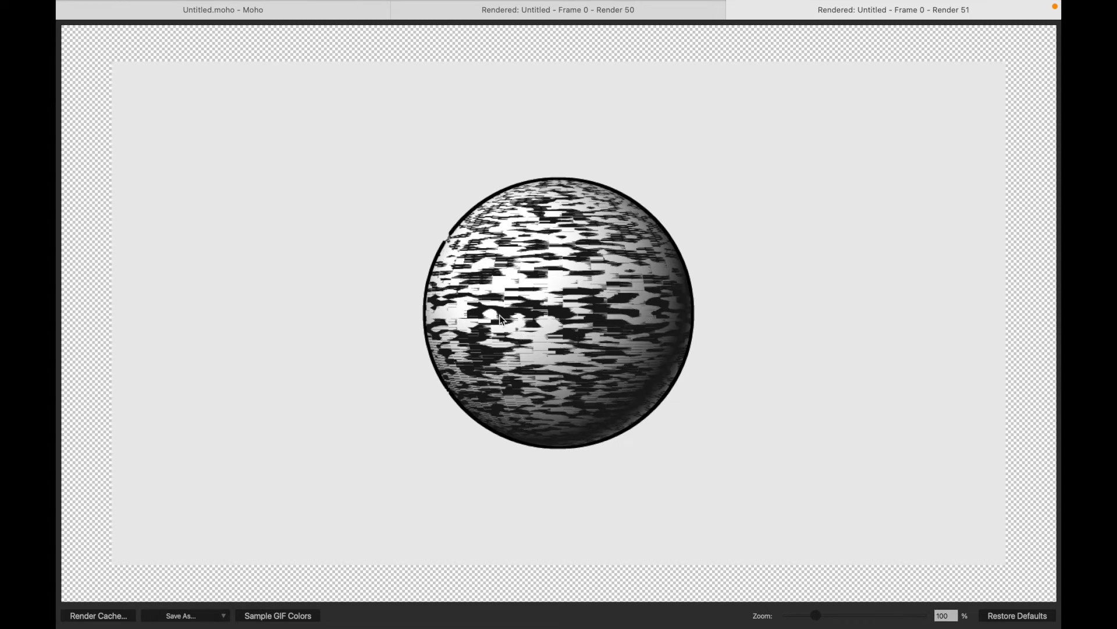
click(264, 12)
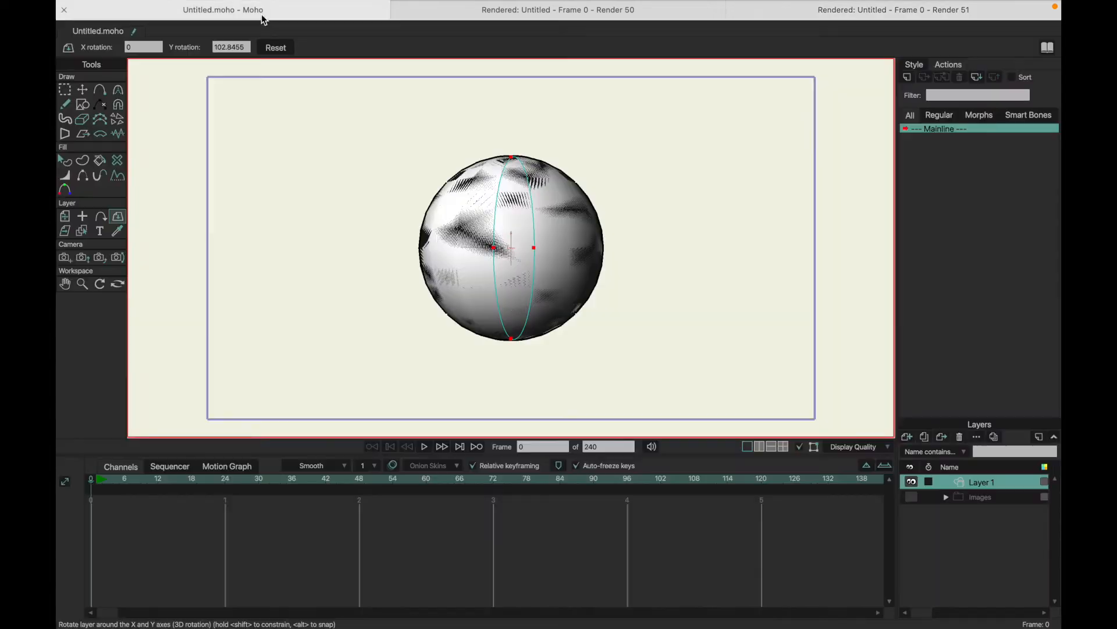
Step: Change Layer 1's 3D shading to Hatched and apply it
double_click(985, 481)
click(799, 110)
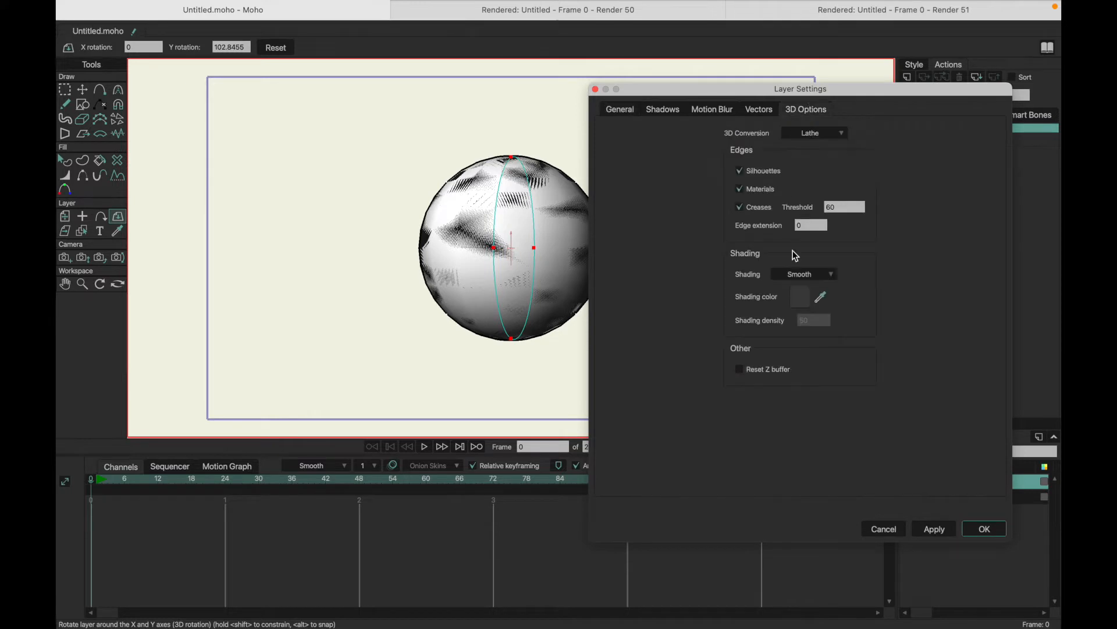
click(791, 276)
click(821, 320)
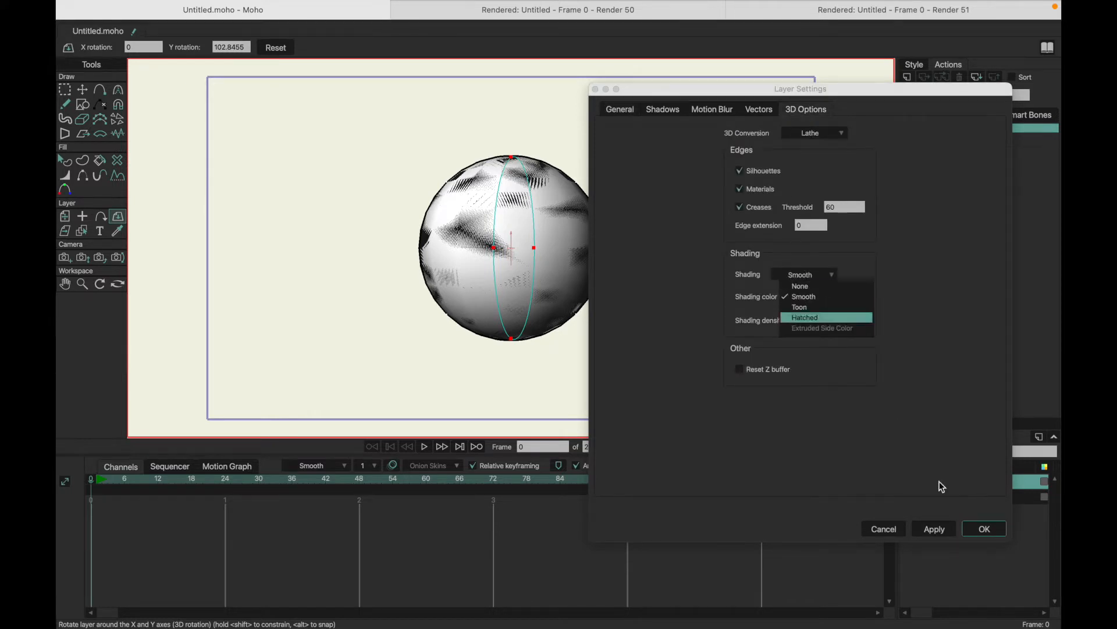
click(937, 529)
click(982, 528)
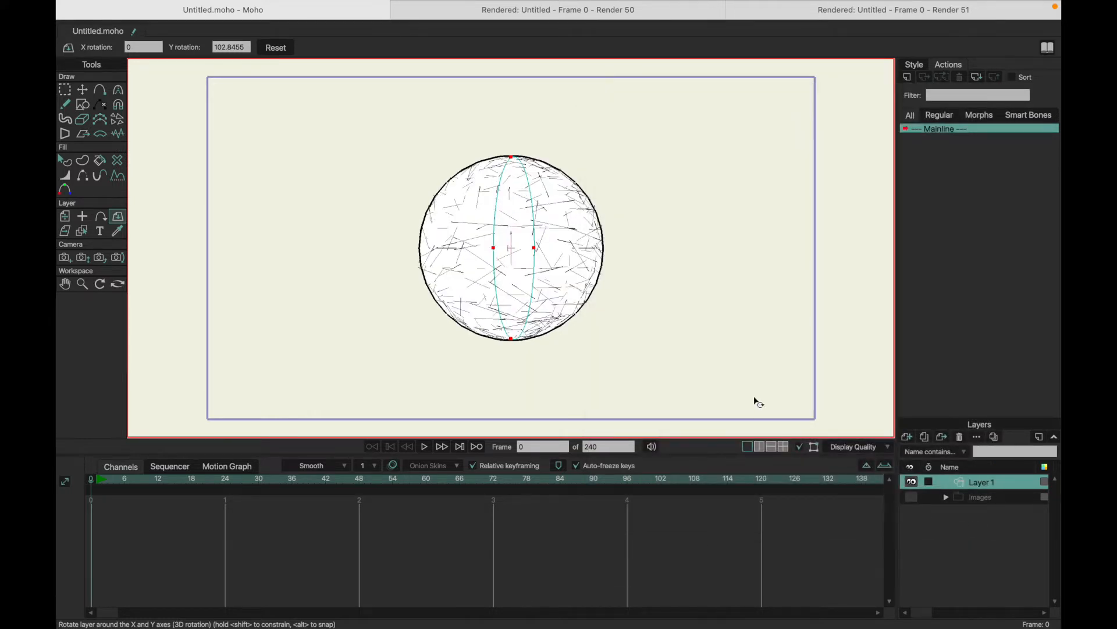
Step: Render frame 0 of the hatched sphere and return to the Untitled.moho document
key(super+r)
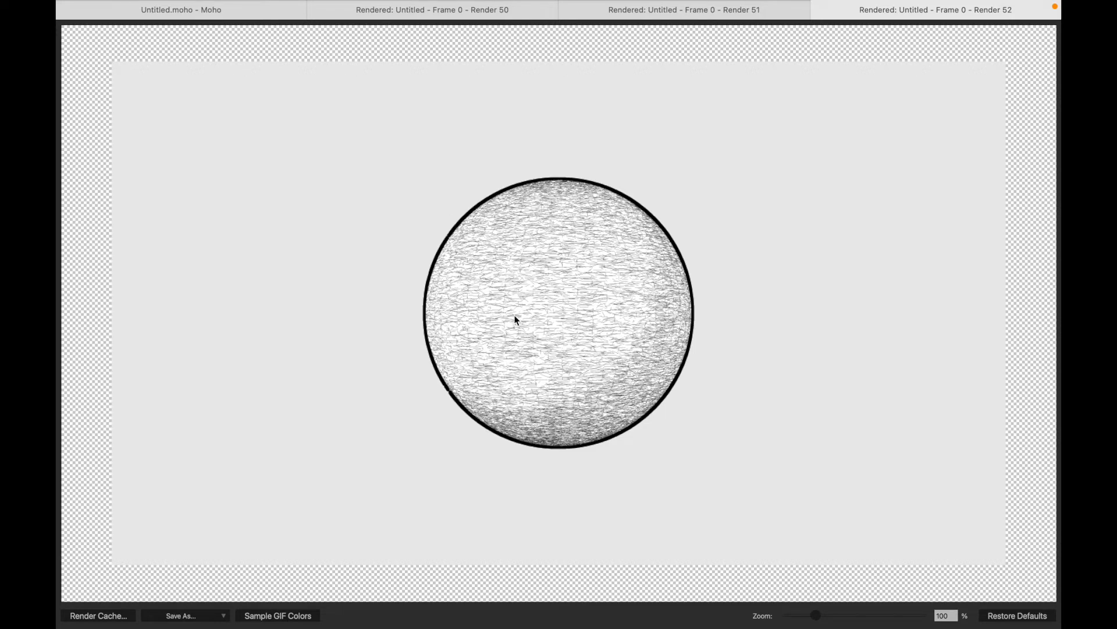
click(315, 11)
click(315, 10)
click(315, 11)
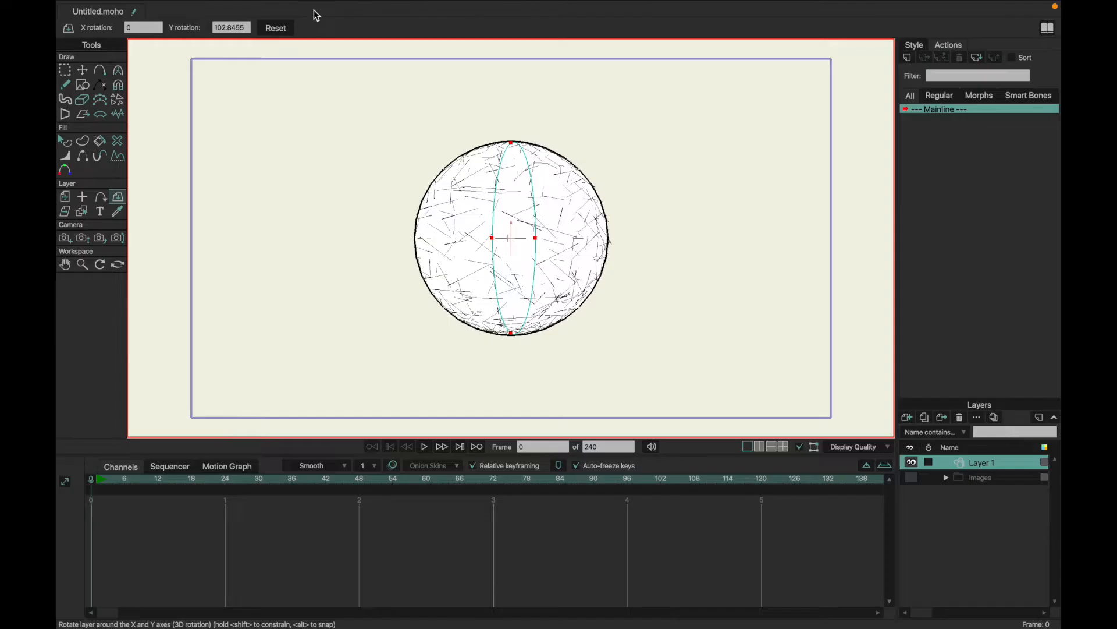
Step: Reset the sphere layer's 3D rotation
click(910, 418)
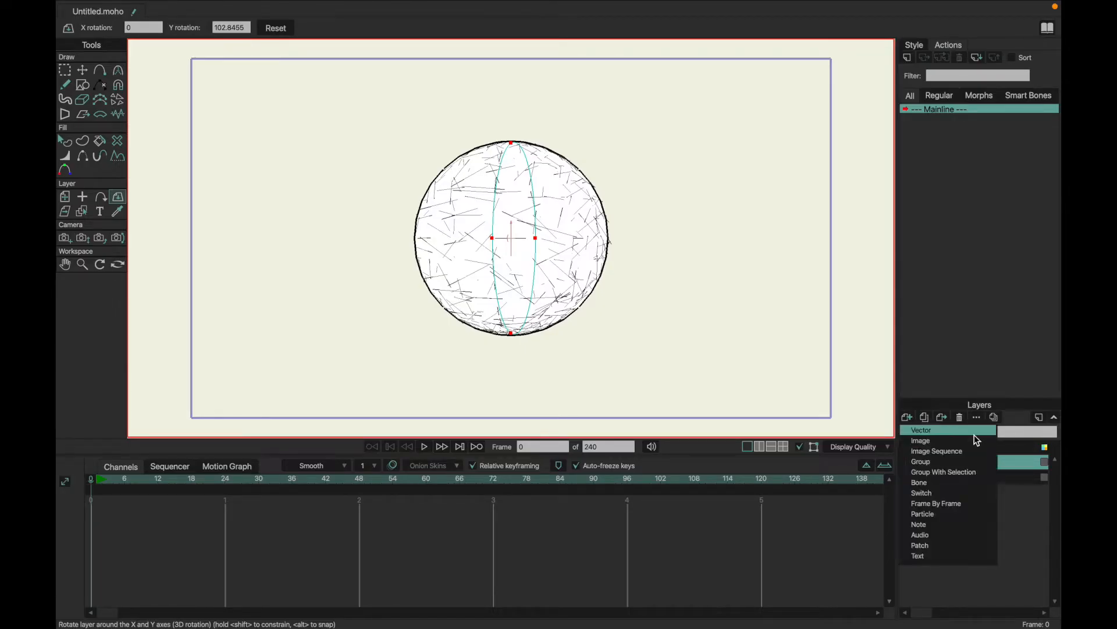
click(999, 453)
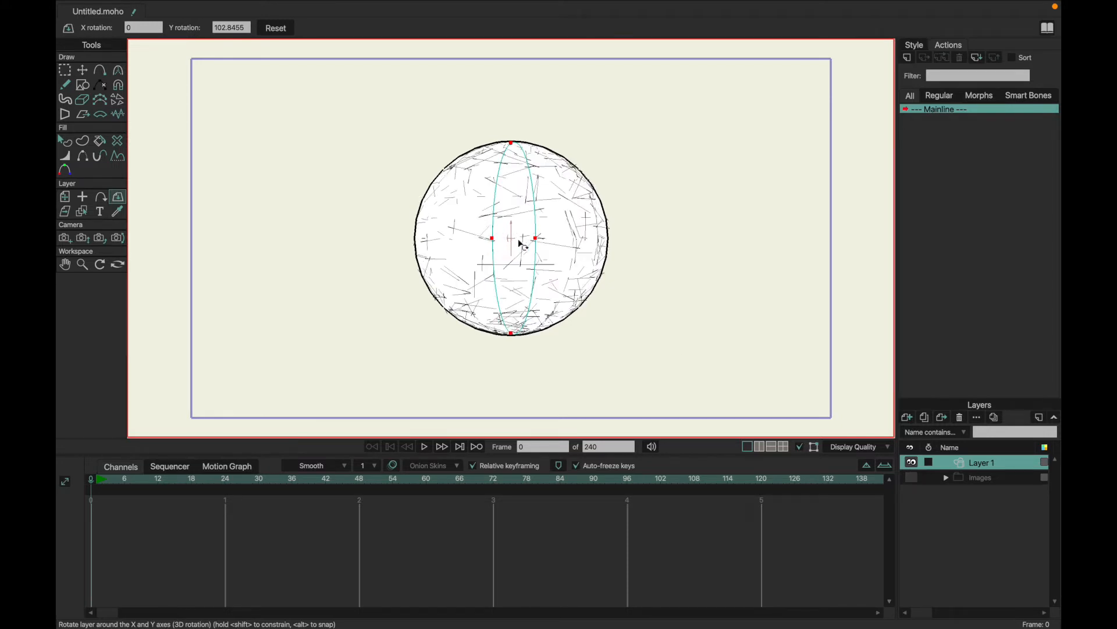
click(277, 29)
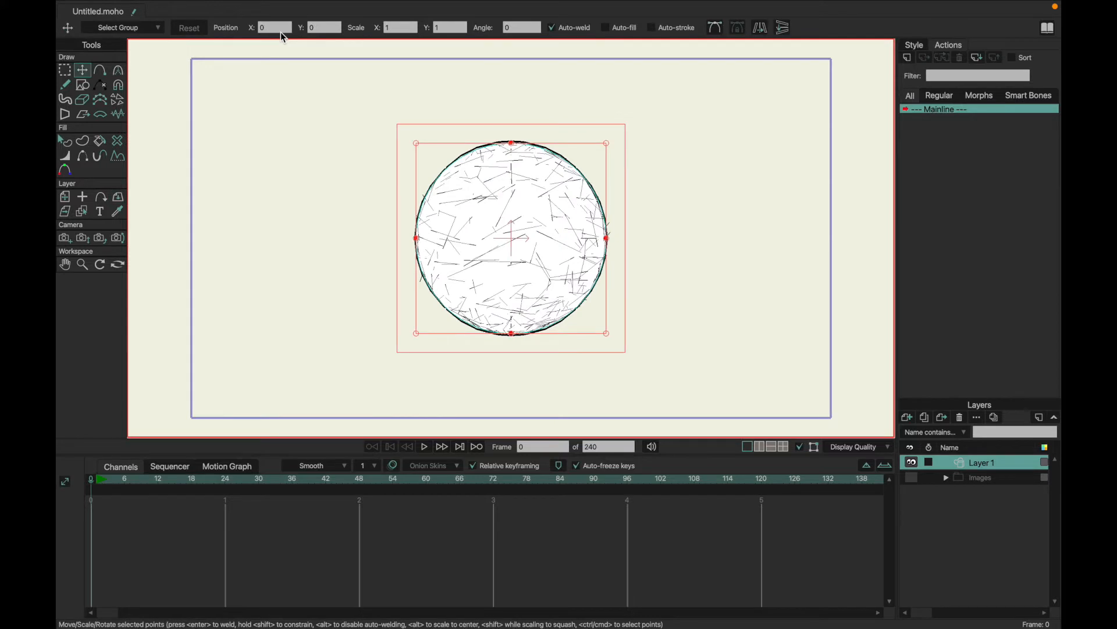
Step: Replace the circle on Layer 1 with a square centred at X 0, Y 0
click(82, 85)
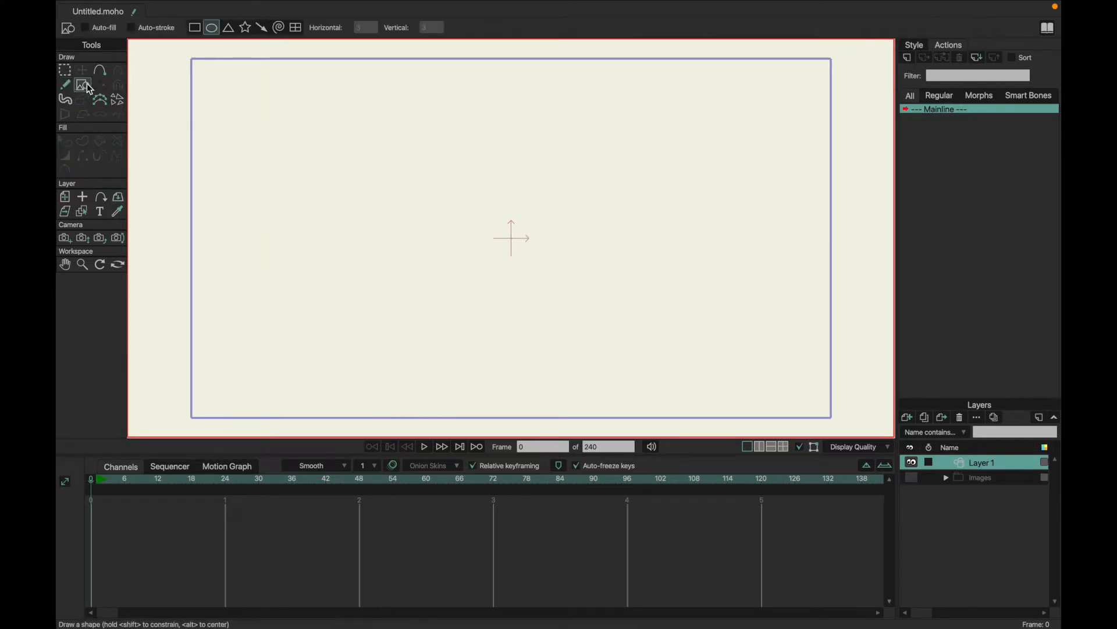
drag(424, 181, 588, 305)
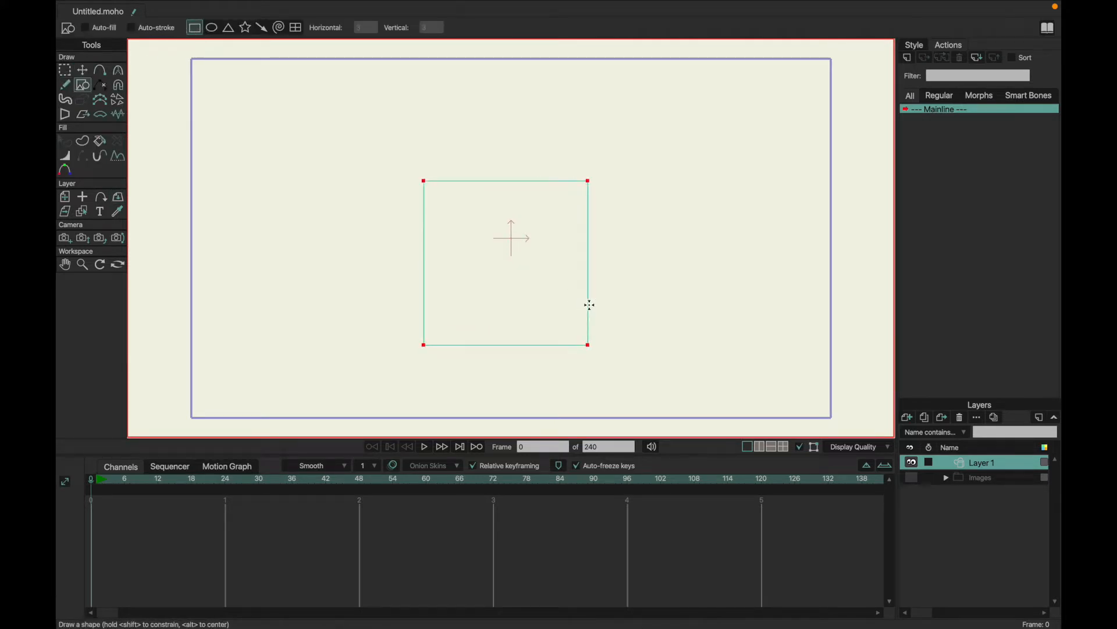
key(t)
double_click(283, 28)
text(0)
key(Return)
double_click(337, 27)
text(0)
key(Return)
Step: Fill the square with the Paint Bucket so that it becomes a lathed cylinder
key(p)
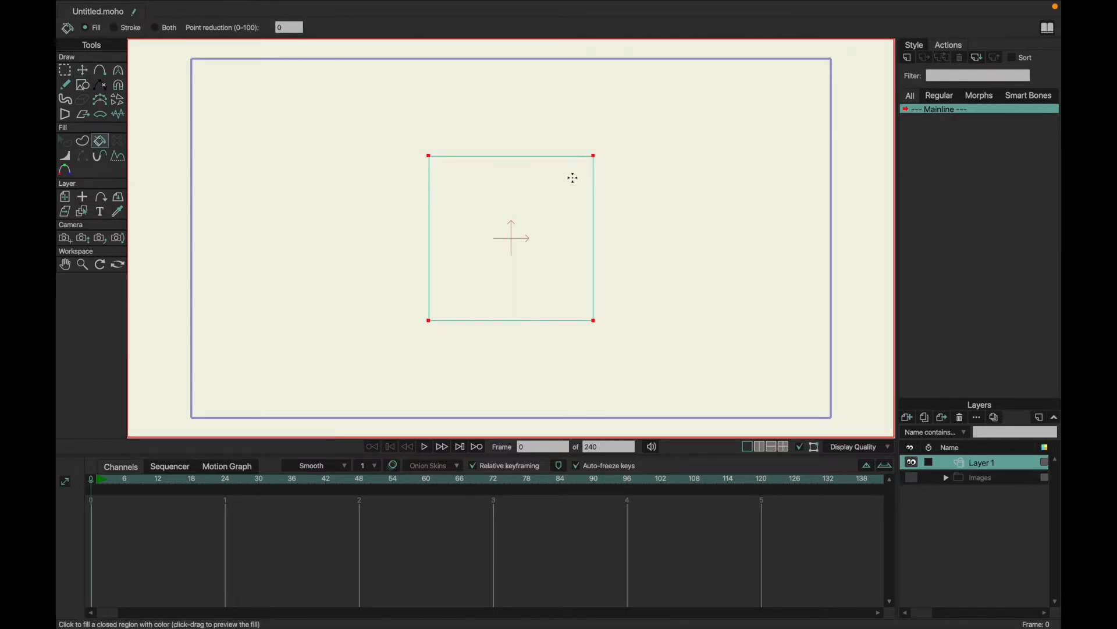
click(568, 197)
key(g)
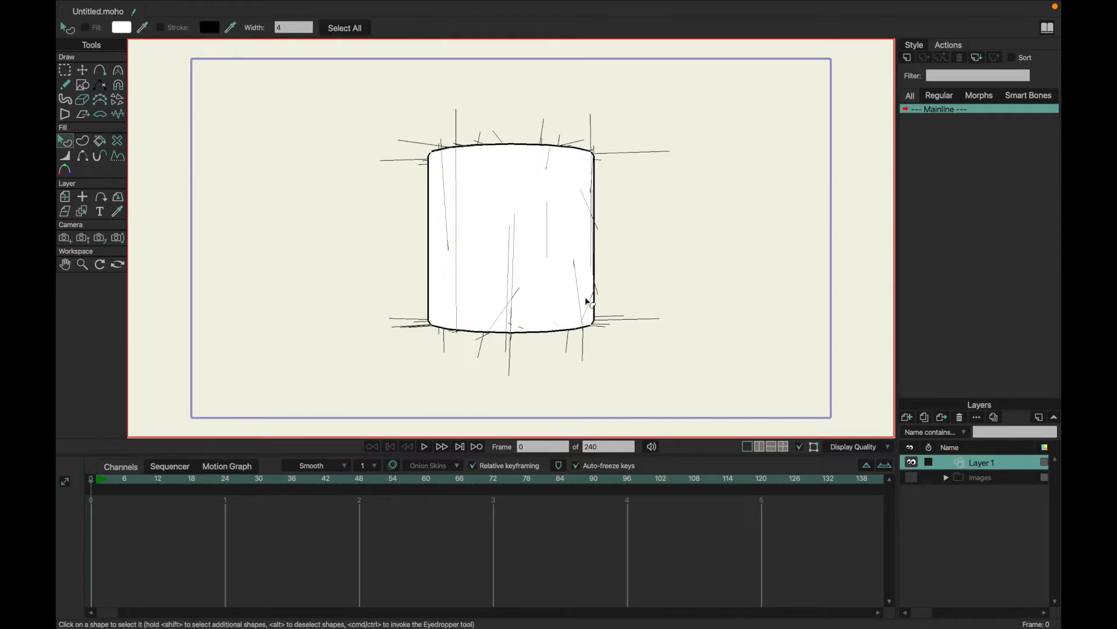
Step: Set Layer 1's 3D shading to Toon and apply it
double_click(973, 464)
click(813, 111)
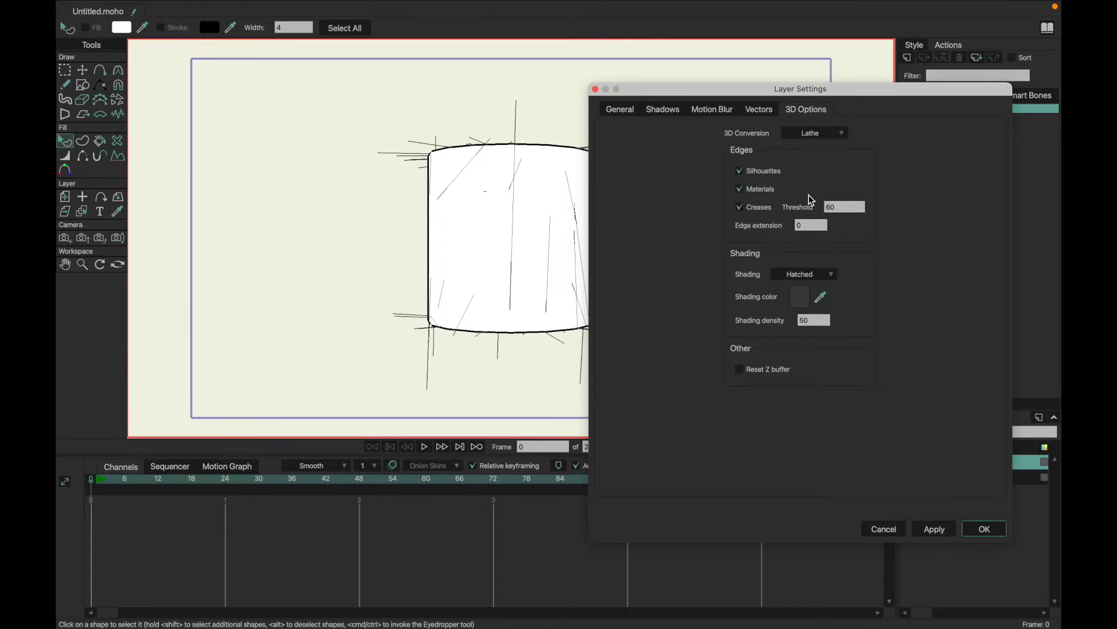
click(811, 275)
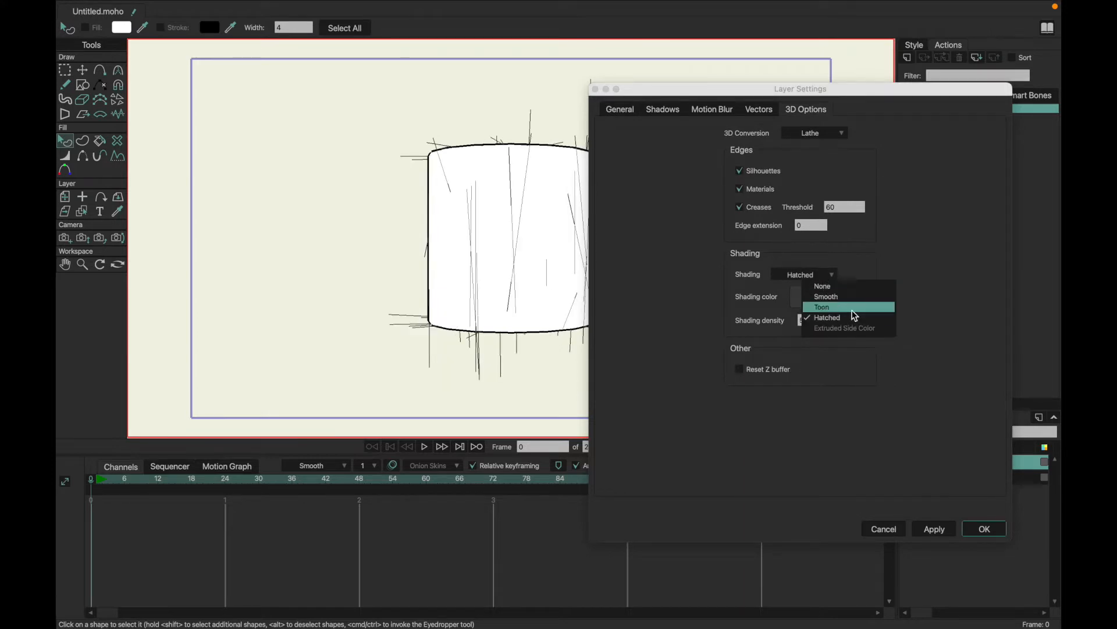
key(Return)
click(931, 527)
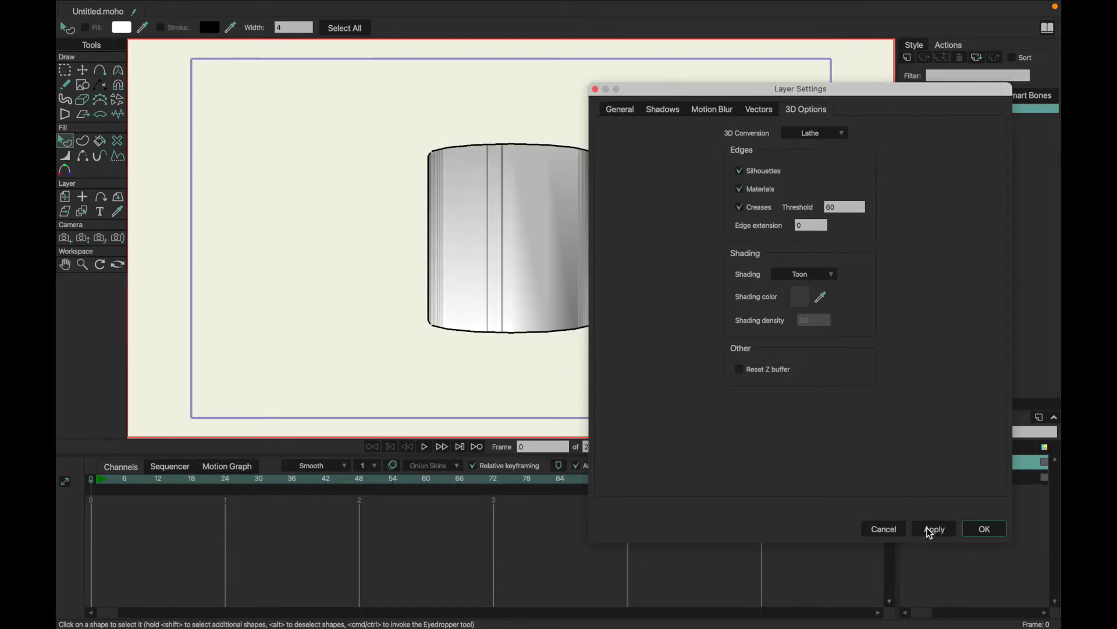
click(967, 526)
Step: Rotate the cylinder in 3D until it is seen end-on, at about 90.16° X and -0.25° Y
click(118, 198)
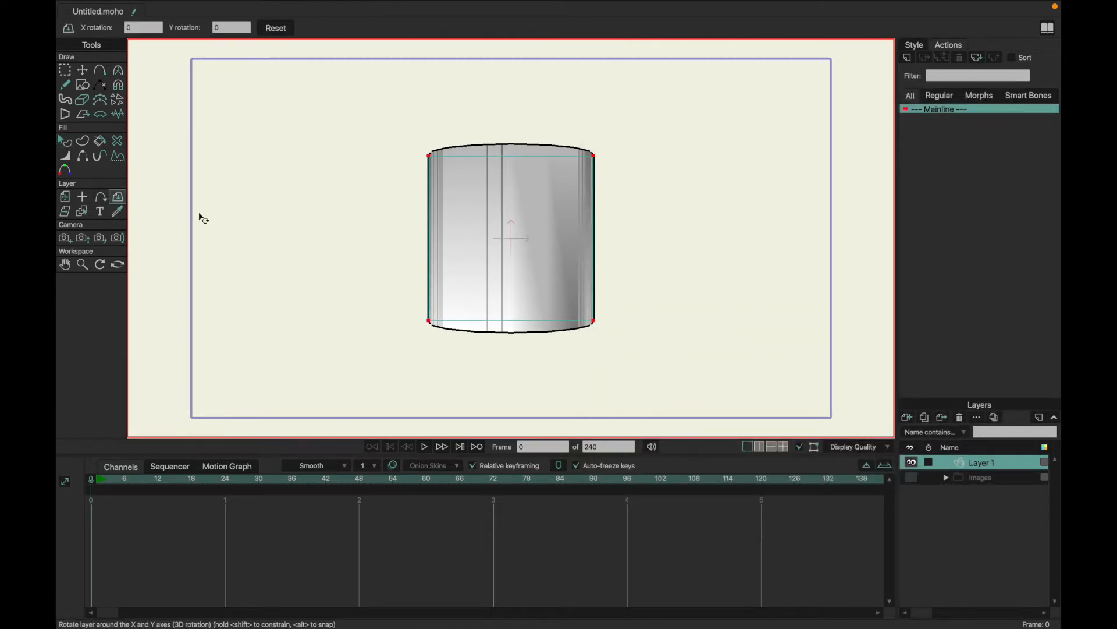
drag(507, 184, 501, 236)
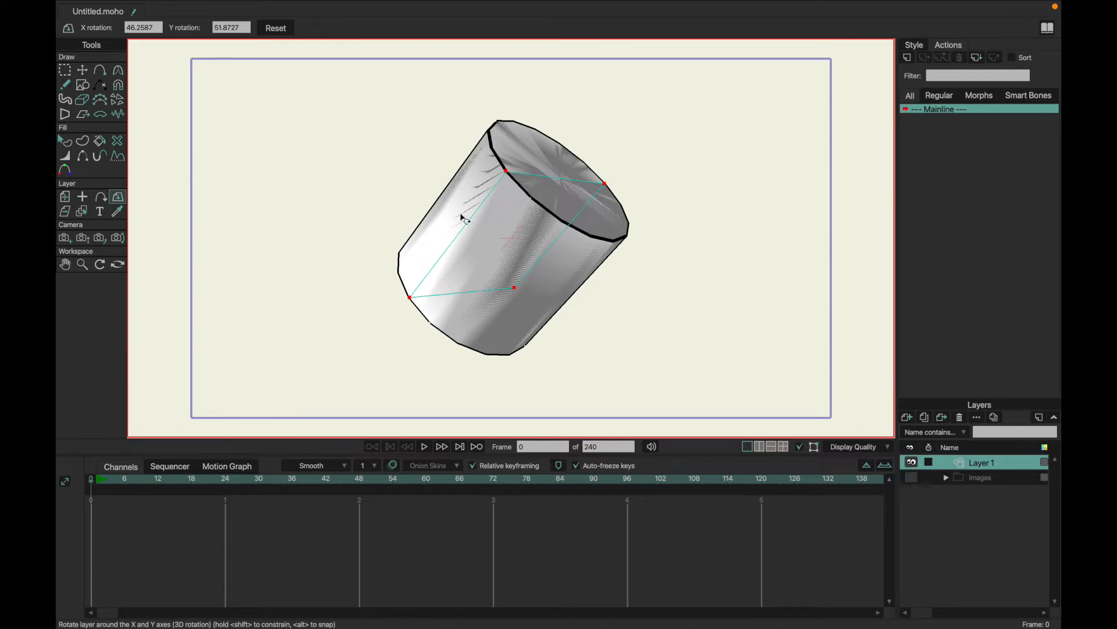
drag(496, 157, 343, 250)
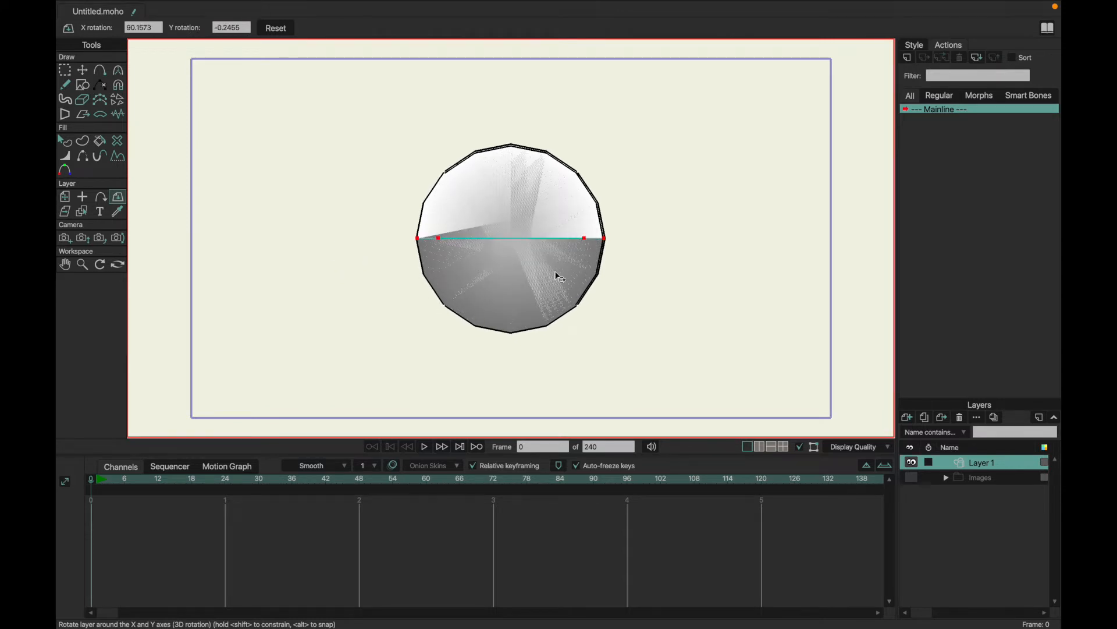
Step: Select the square's two right-edge points, try moving them in the rotated view, and undo the move
click(65, 70)
mouse_move(532, 157)
mouse_down()
mouse_move(643, 294)
mouse_move(491, 294)
mouse_up()
key(t)
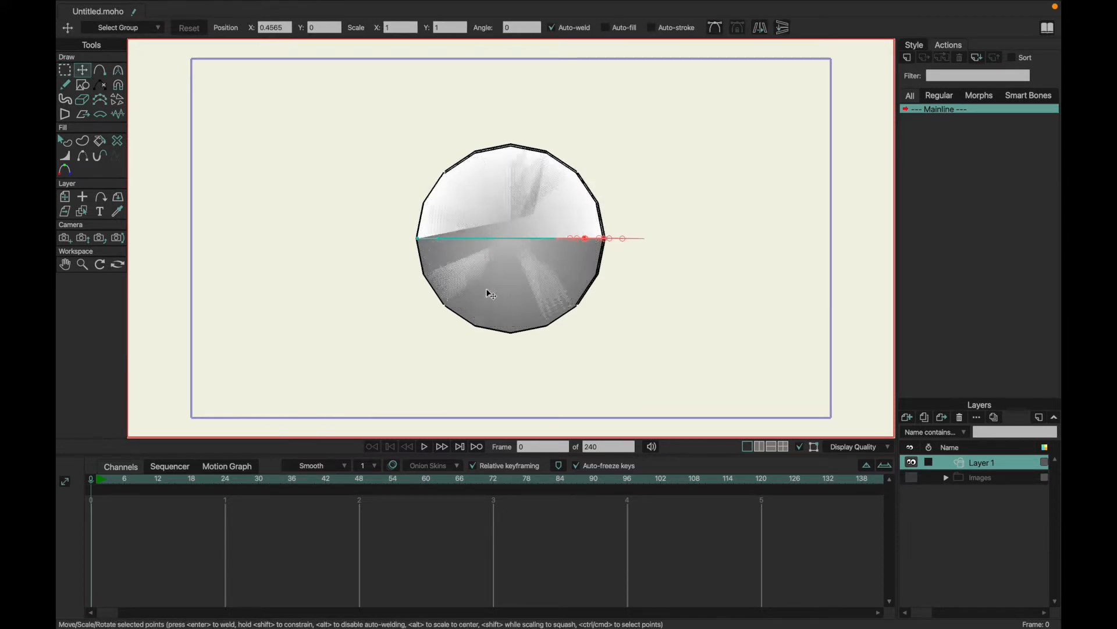
drag(599, 257, 344, 234)
key(super+z)
Step: Reset the layer's 3D rotation and move the square's two right-edge points to just left of the lathe axis
click(117, 196)
click(277, 29)
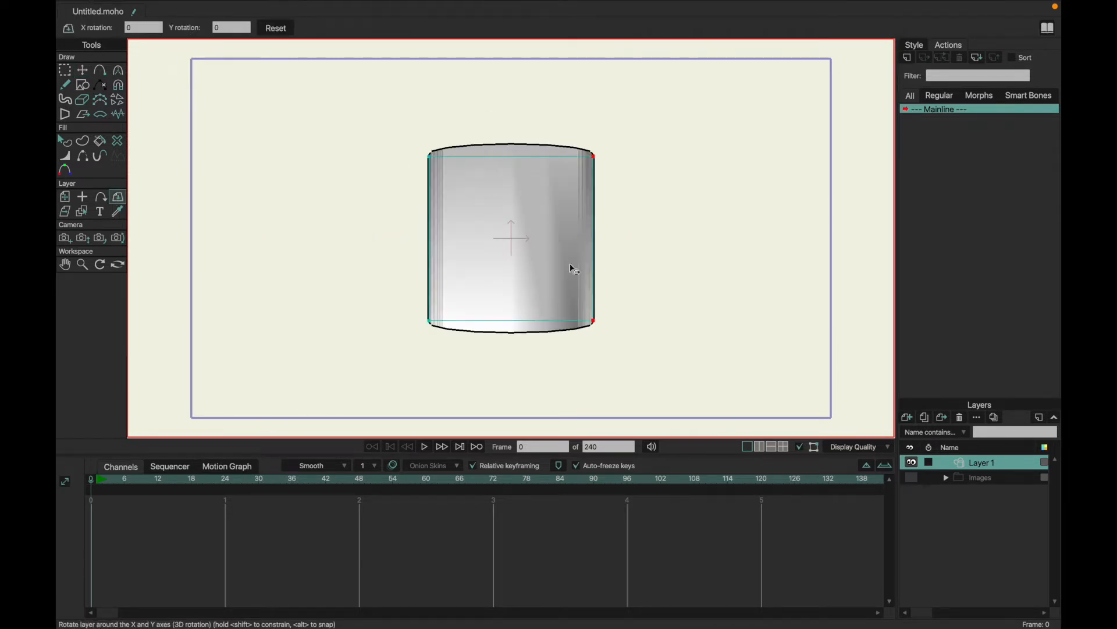
key(t)
drag(629, 280, 559, 280)
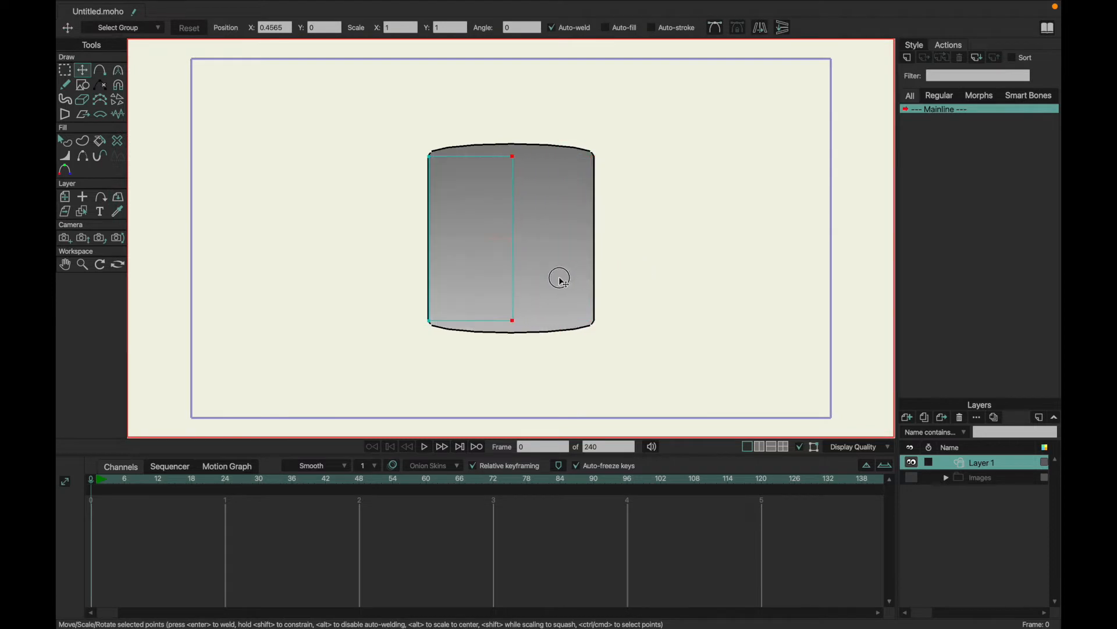
drag(283, 247, 273, 247)
Step: Rotate the lathed shape about its X axis until its central hole is seen end-on
key(r)
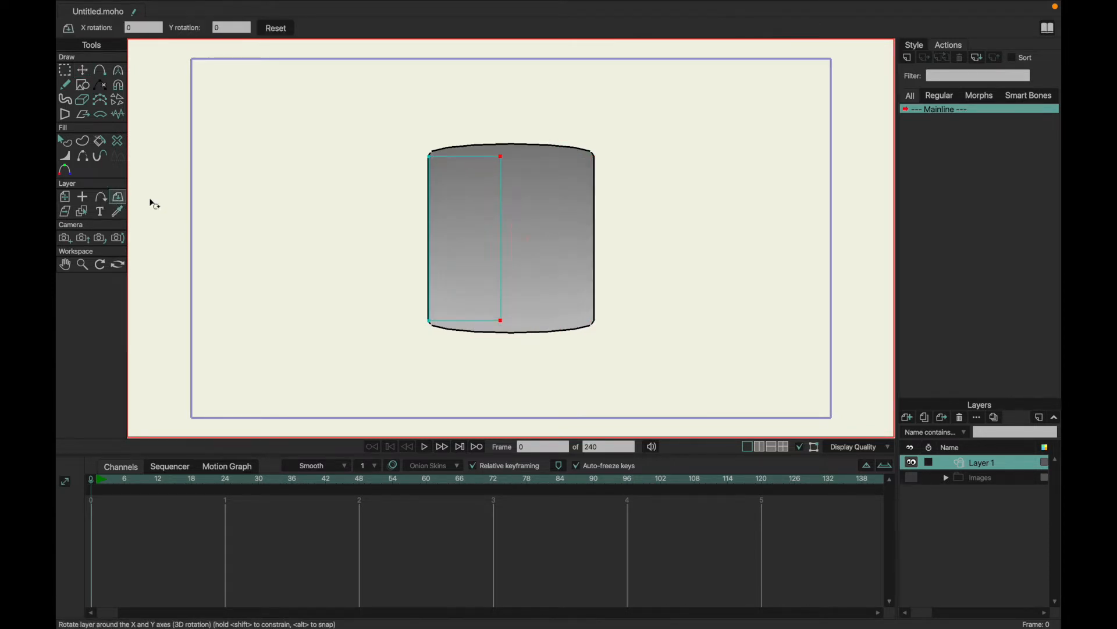
drag(317, 194, 314, 379)
drag(312, 200, 312, 312)
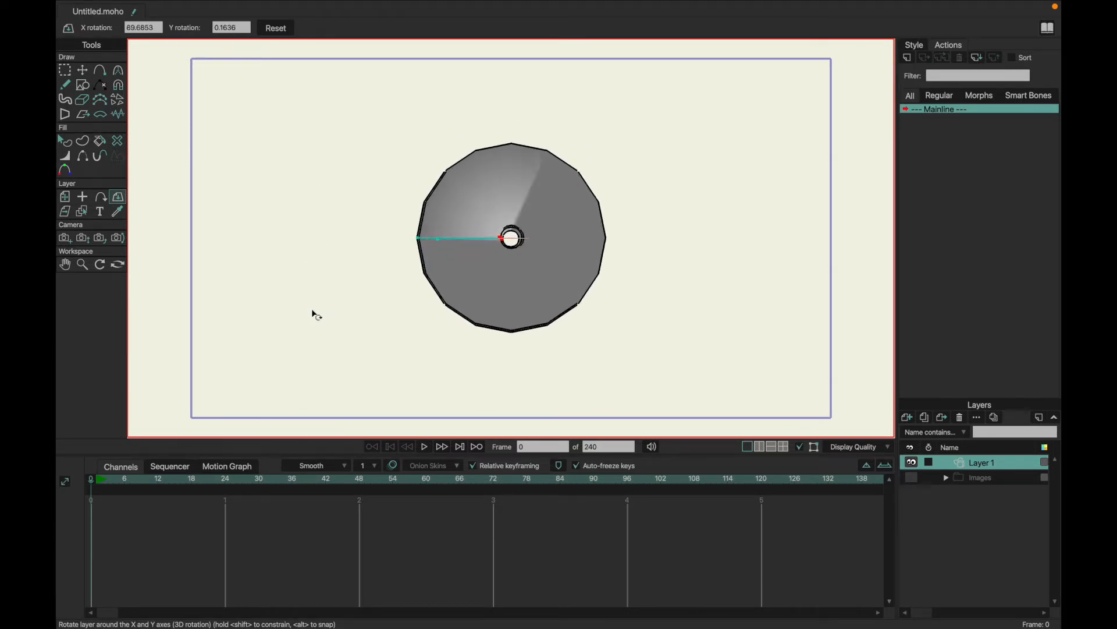
Step: Try to widen the central hole by moving the inner points in the rotated view, and rotate the shape to inspect it
key(t)
drag(510, 248, 462, 254)
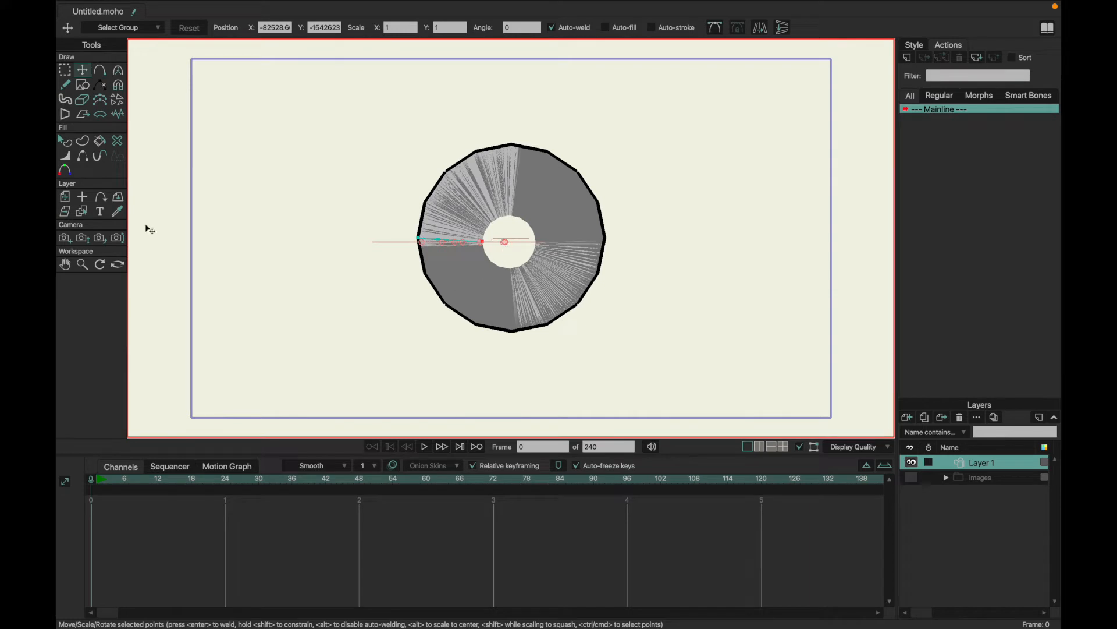
click(118, 196)
drag(257, 264, 263, 175)
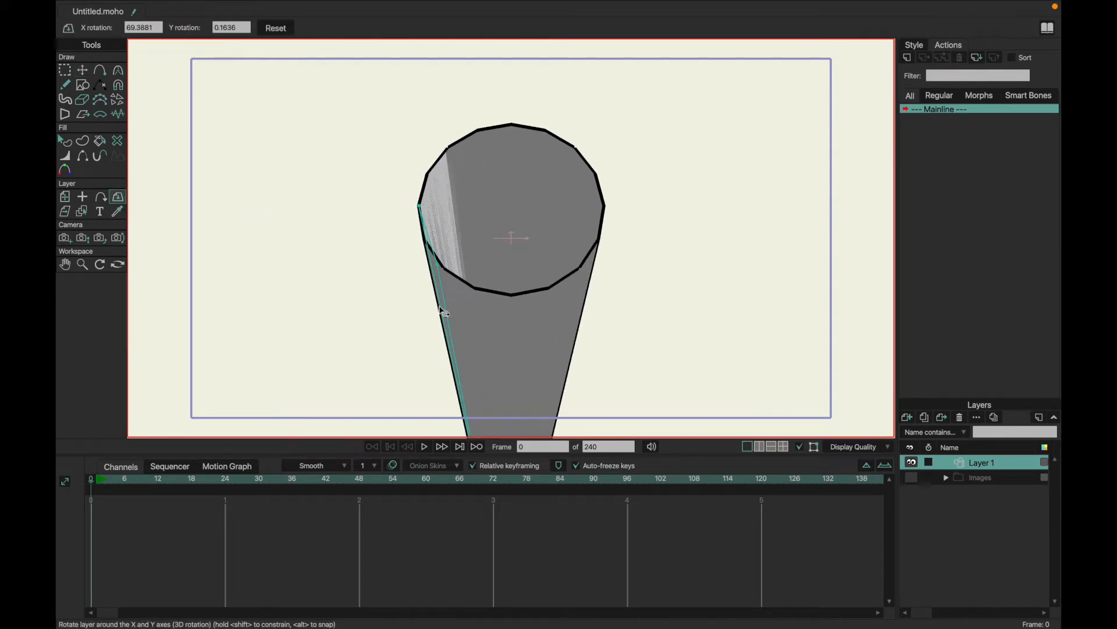
drag(454, 309, 461, 305)
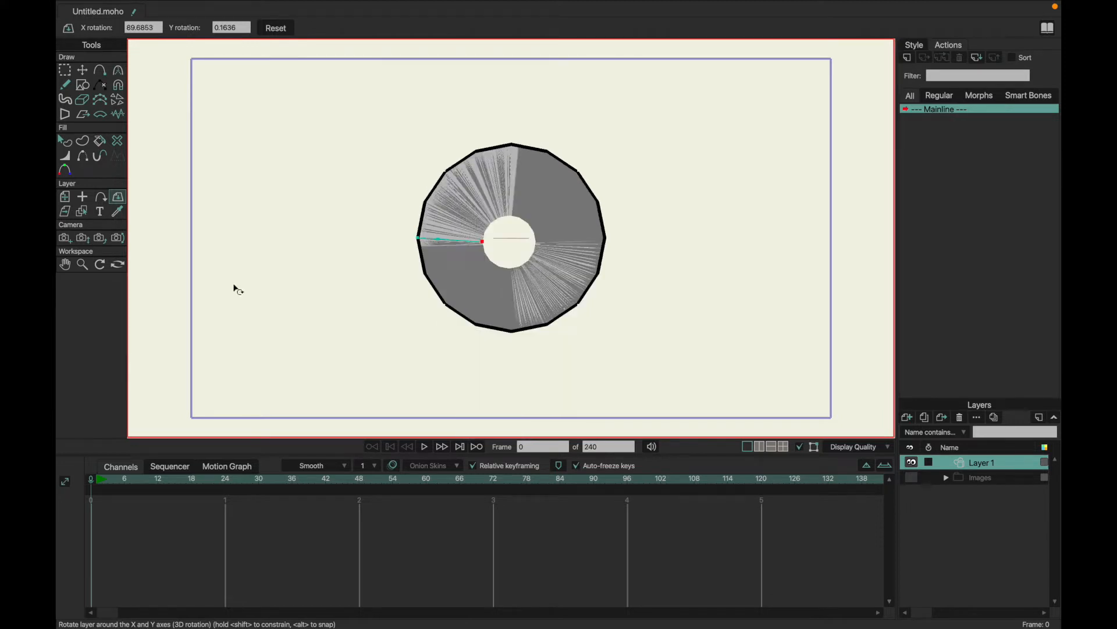
Step: Undo the inner-point move made in the rotated view and reset the layer's 3D rotation
click(276, 30)
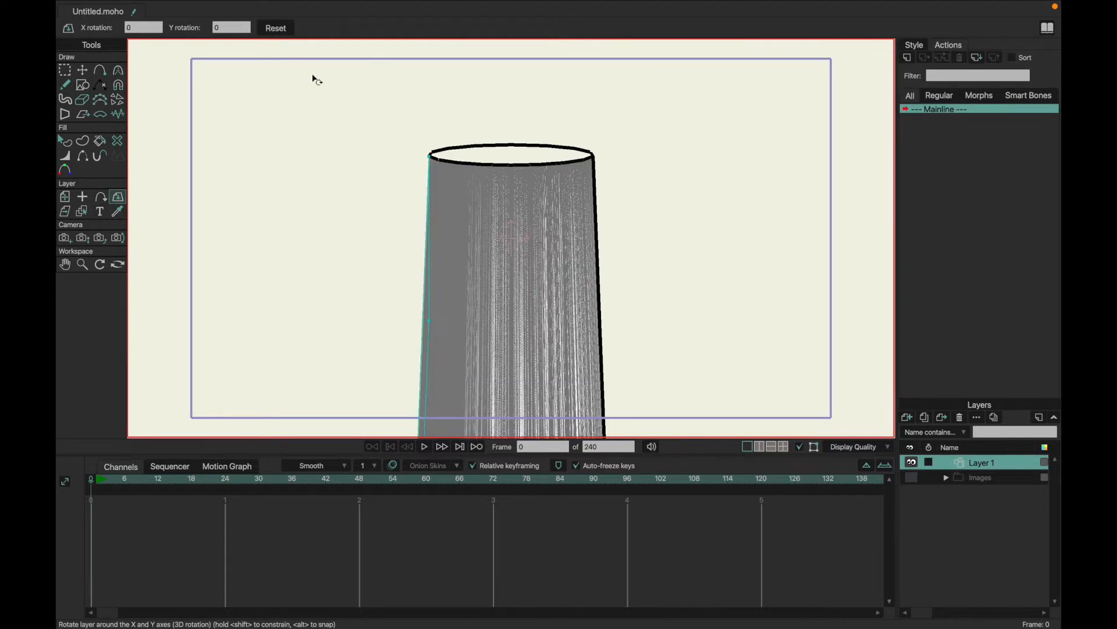
key(ctrl+z)
click(285, 30)
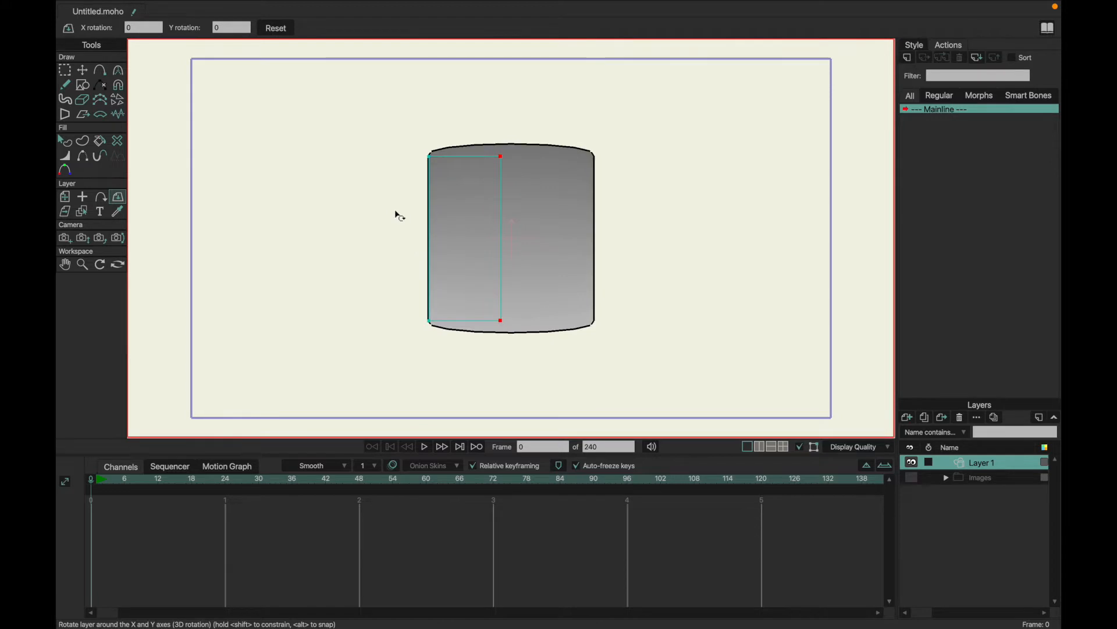
Step: Move the profile's two inner points outward from the axis, the lower one down and the upper one up to about X -0.28, Y 0.58
click(65, 198)
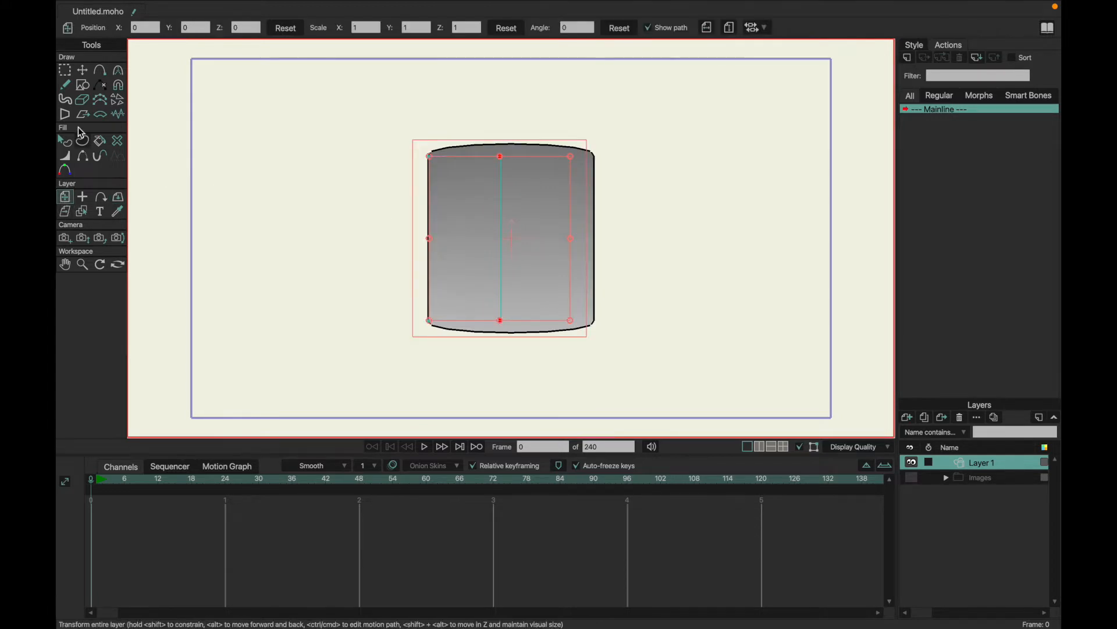
click(69, 73)
click(82, 70)
drag(505, 215, 465, 295)
super+click(684, 271)
drag(459, 236, 460, 135)
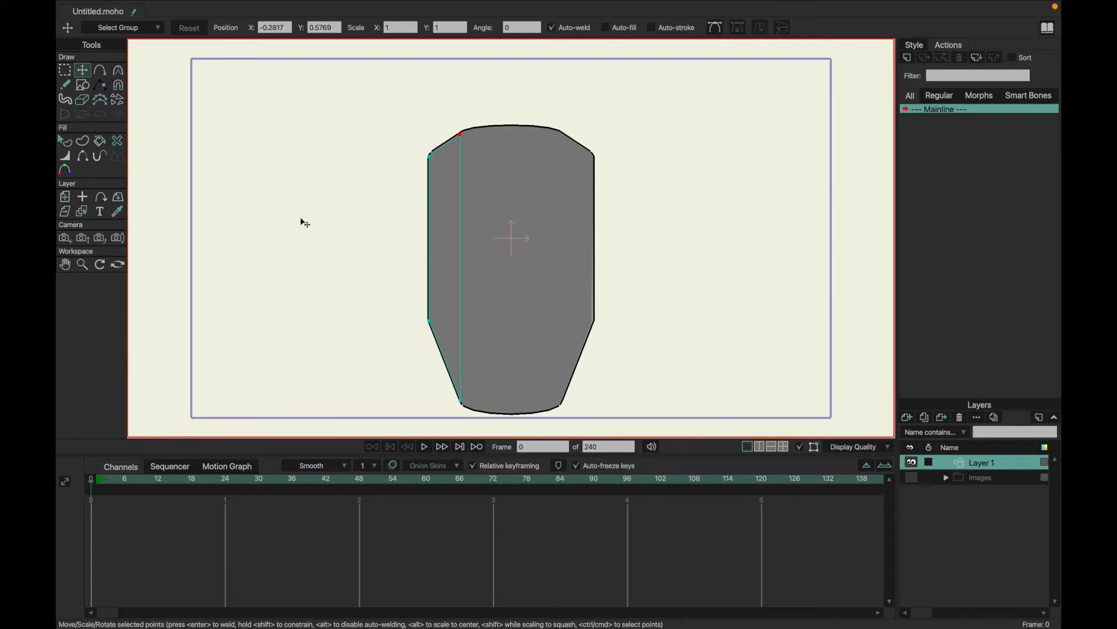
Step: Rotate the shape to about -92.36° X and -14.24° Y and add a point to the profile's inner edge
click(117, 197)
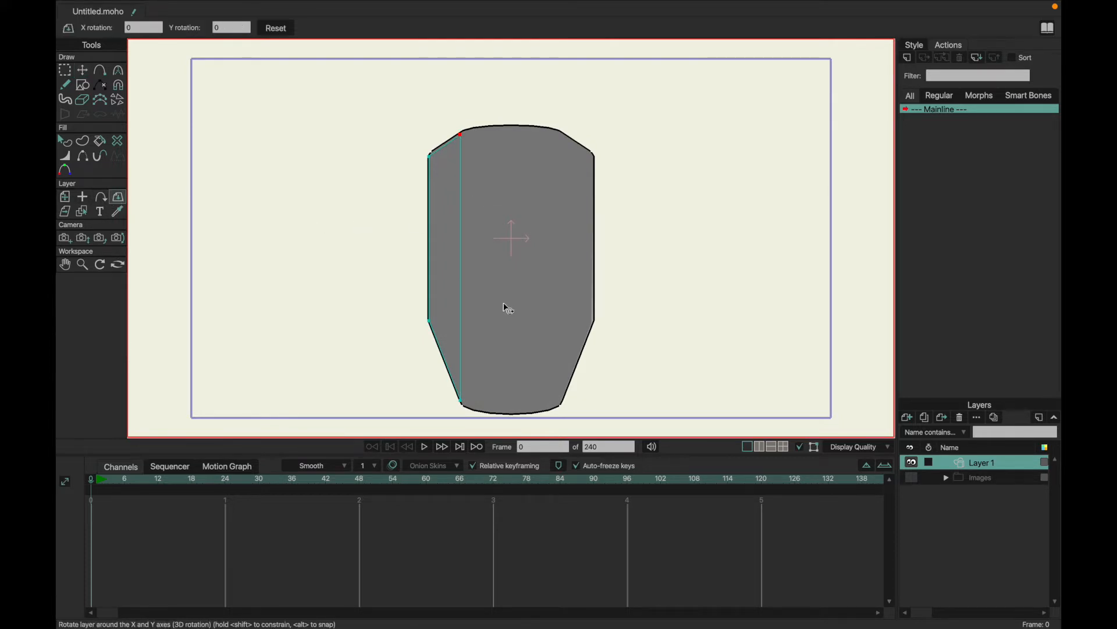
drag(521, 323, 429, 157)
key(a)
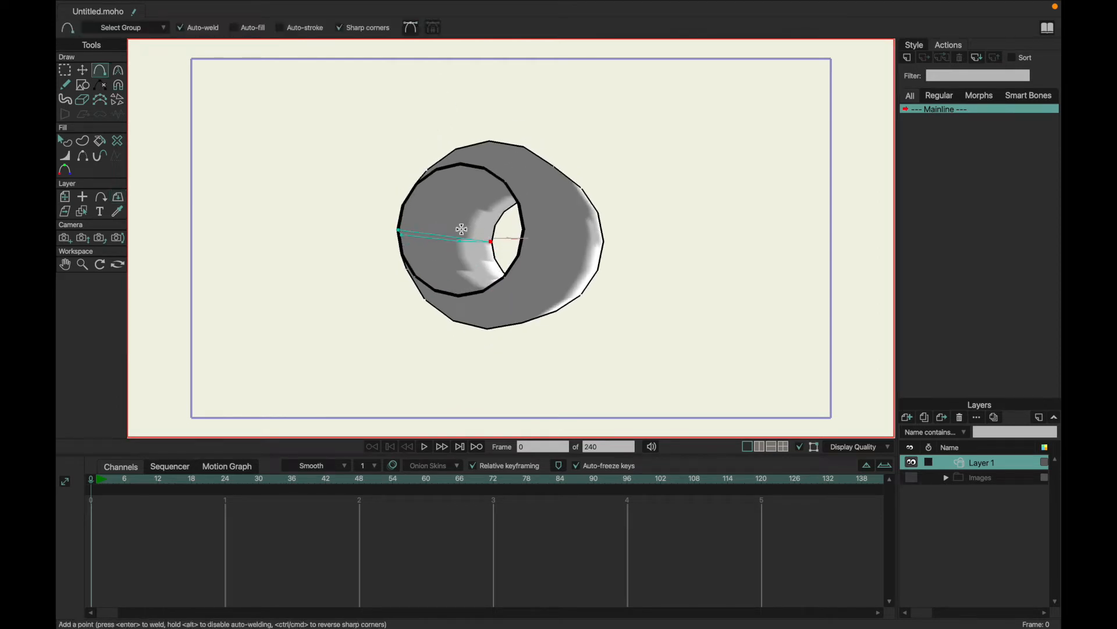
mouse_move(444, 235)
mouse_down()
mouse_move(416, 228)
mouse_move(456, 230)
mouse_up()
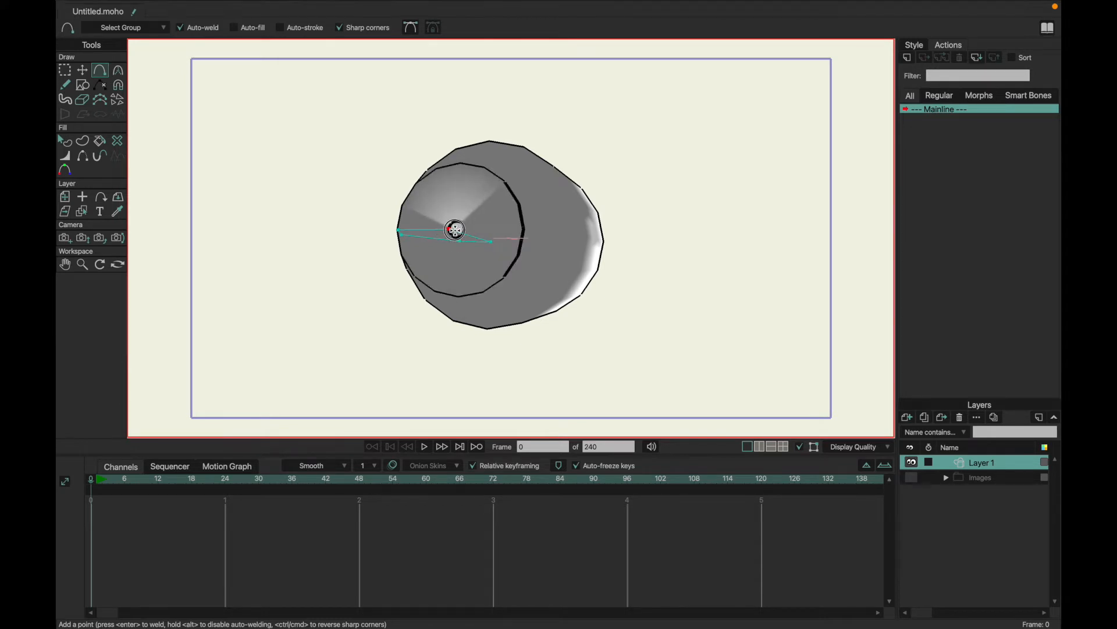
Step: Reset the layer's 3D rotation and move the added point up to about midway along the inner edge
click(118, 196)
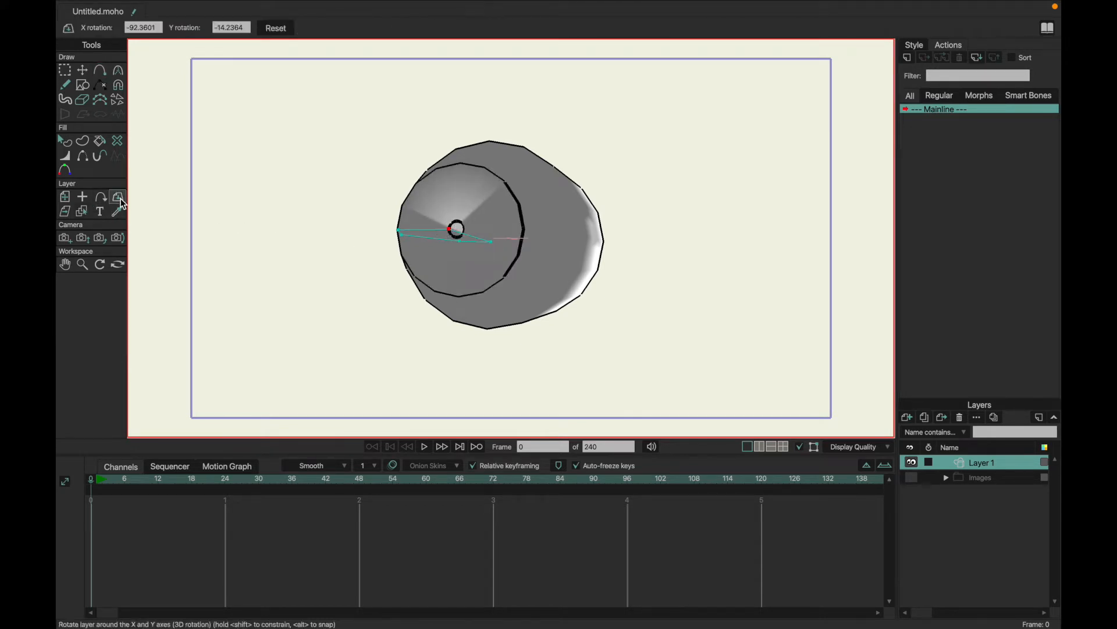
click(278, 27)
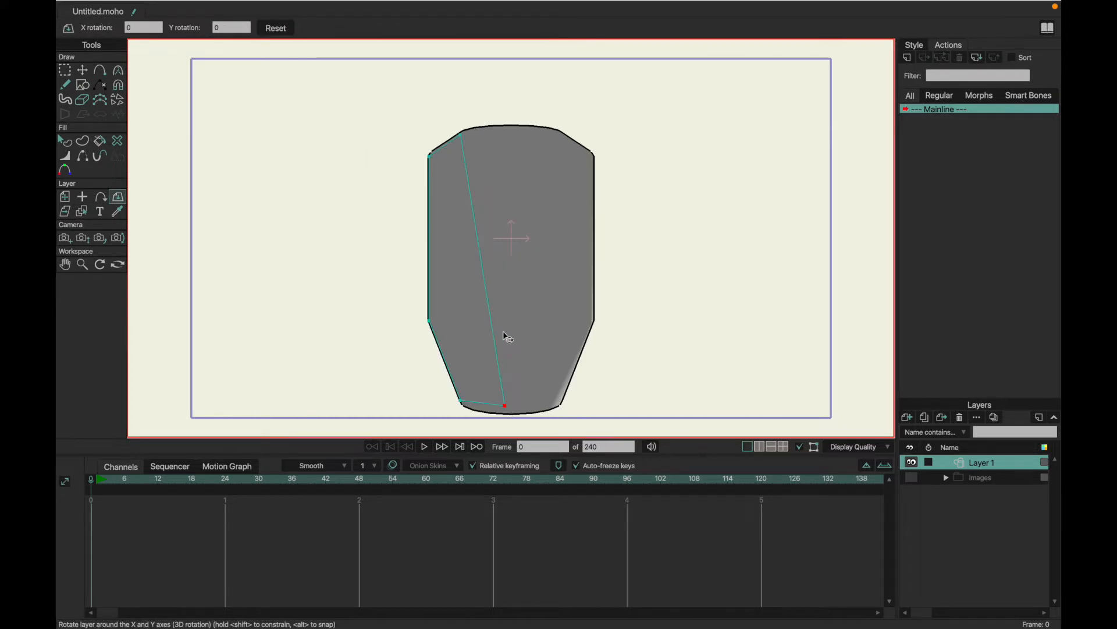
key(t)
drag(504, 406, 481, 261)
Step: Rotate the lathed shape to inspect its altered interior, and reset the 3D rotation
click(118, 196)
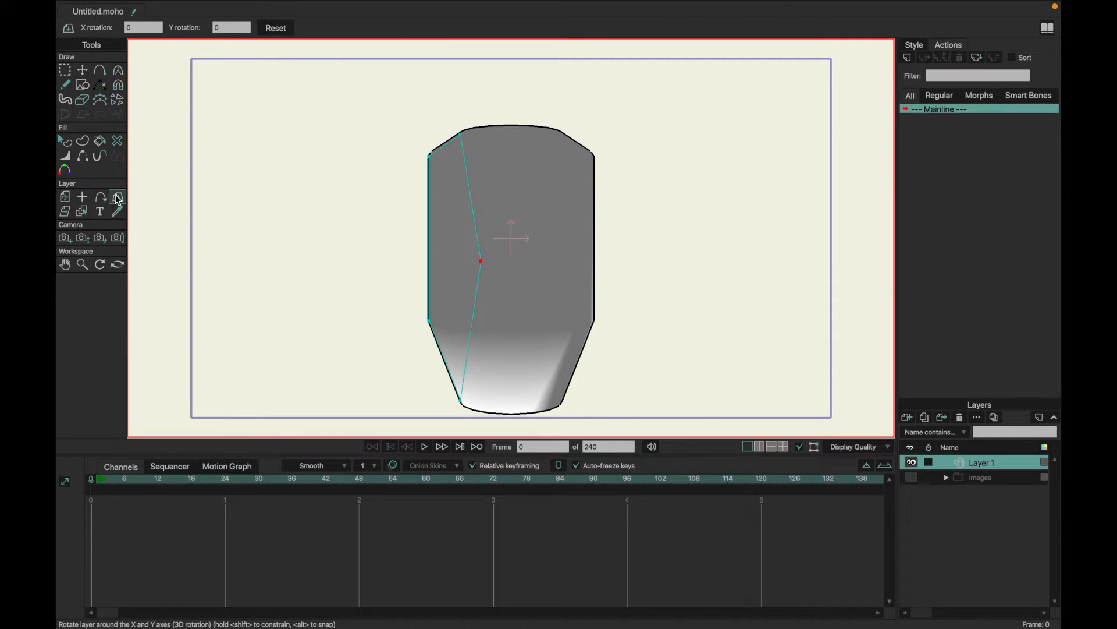
drag(460, 348, 510, 174)
click(276, 29)
Step: Delete the added point from the profile's inner edge
key(g)
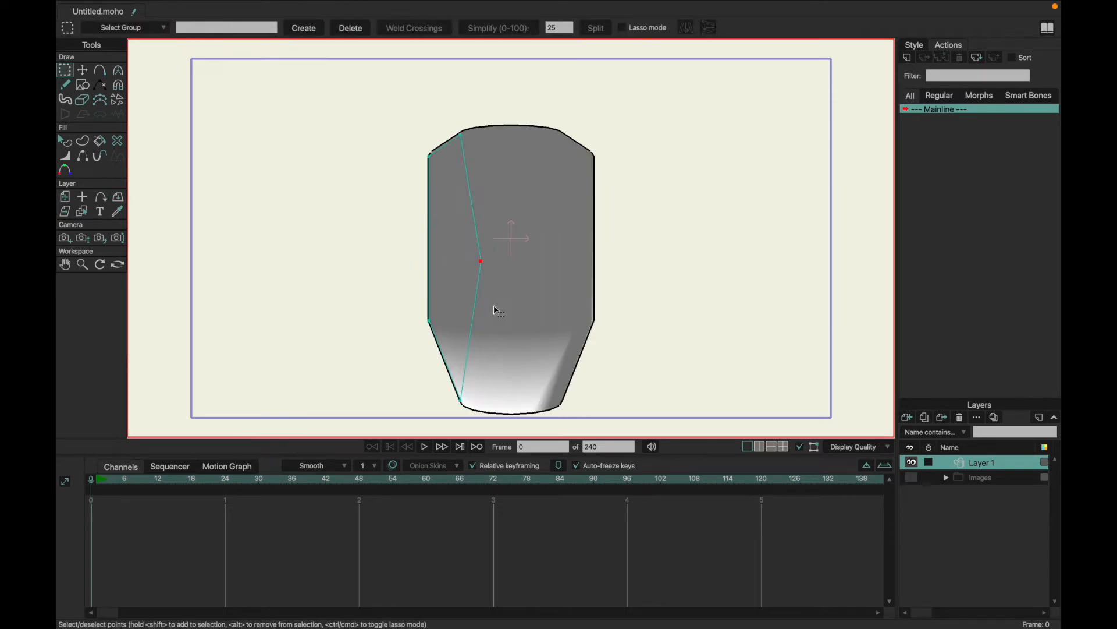
key(ctrl+a)
drag(462, 201, 553, 368)
key(Delete)
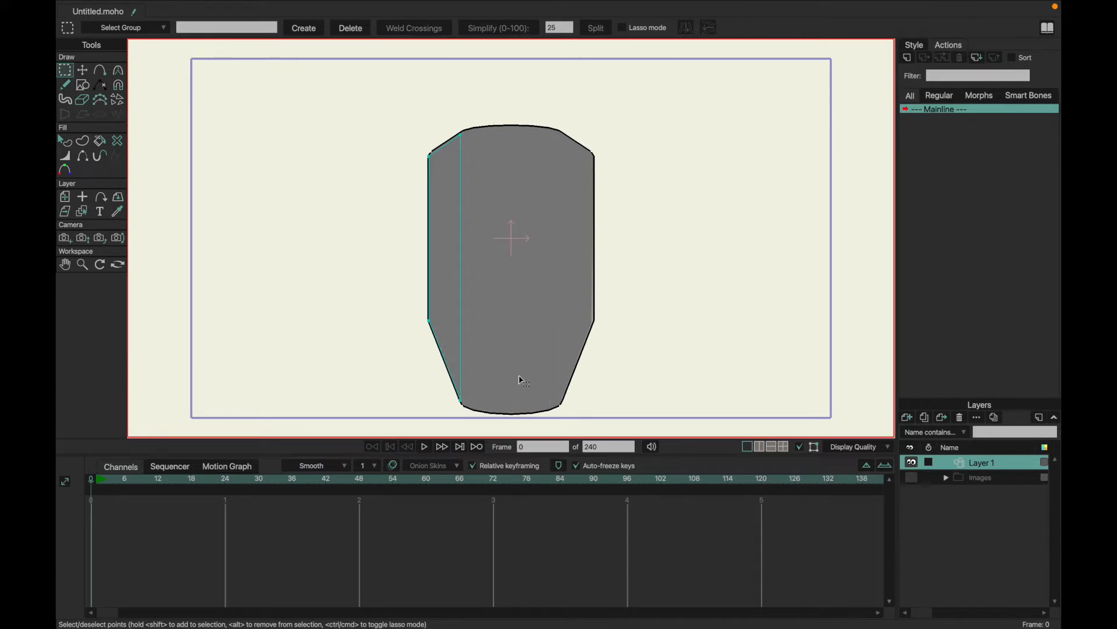
Step: Select all points of the lathed profile and set their position to X 0 and Y 0
drag(448, 376, 509, 414)
drag(436, 94, 446, 106)
key(ctrl+a)
click(82, 70)
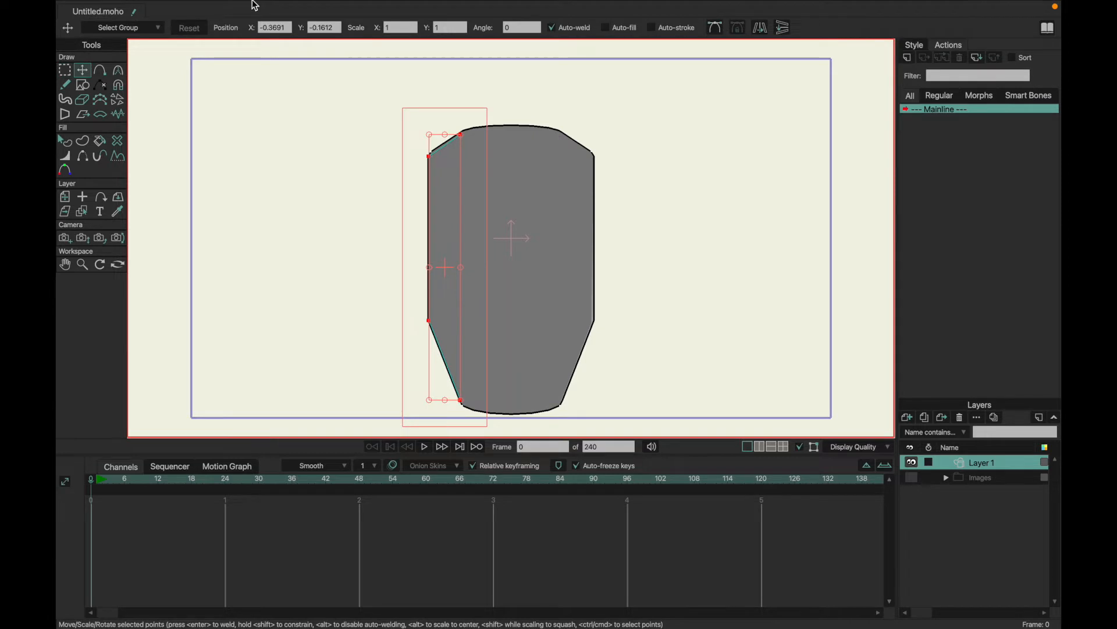
click(339, 28)
text(0)
click(285, 27)
text(0)
key(Return)
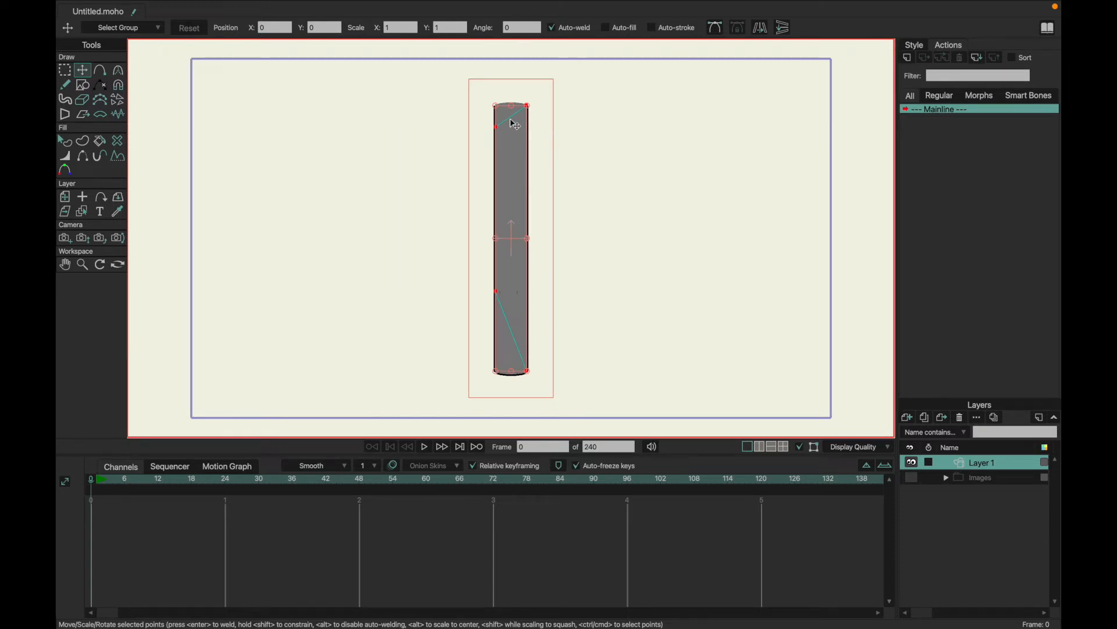
Step: Select the two points of the profile's inner edge and set their X position to 0
drag(514, 135, 584, 394)
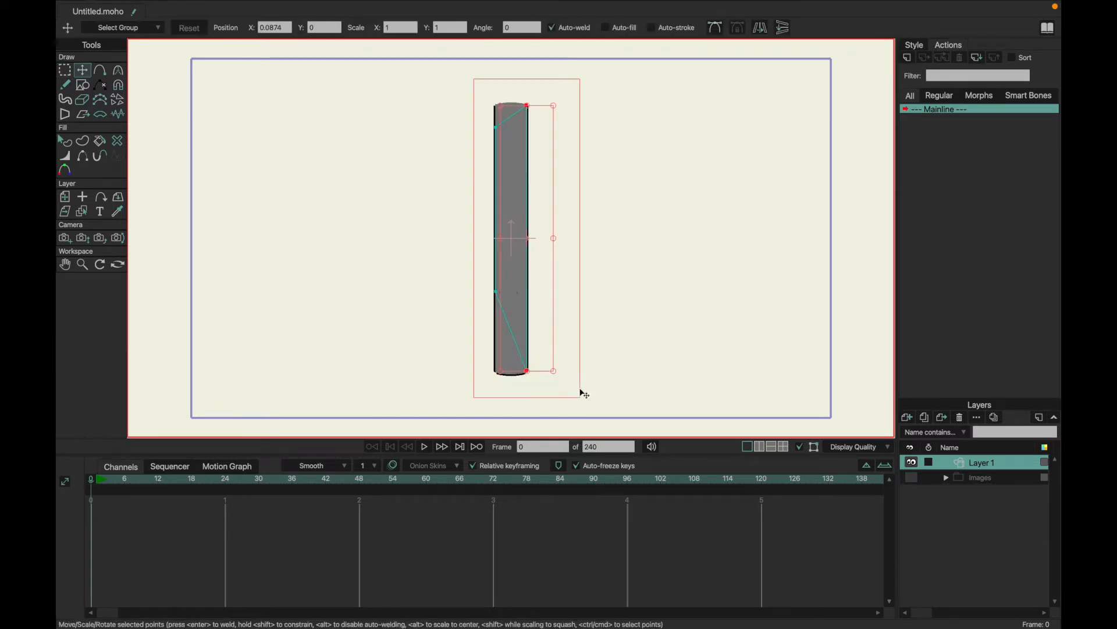
click(289, 27)
text(0)
key(Return)
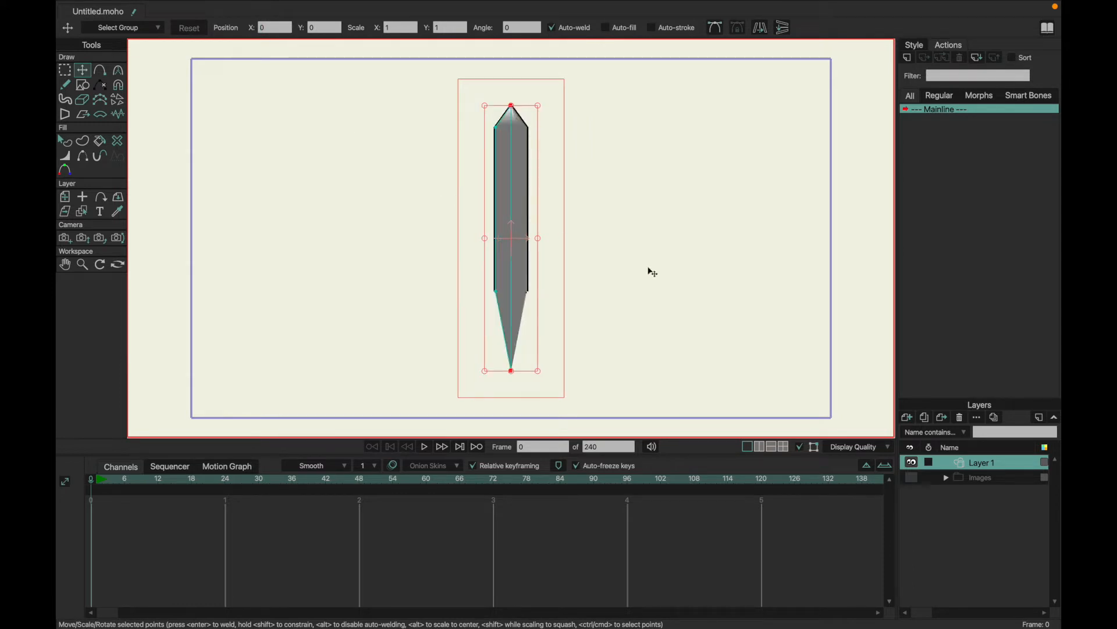
Step: Delete the whole profile, draw a square around the canvas centre and fill it
key(g)
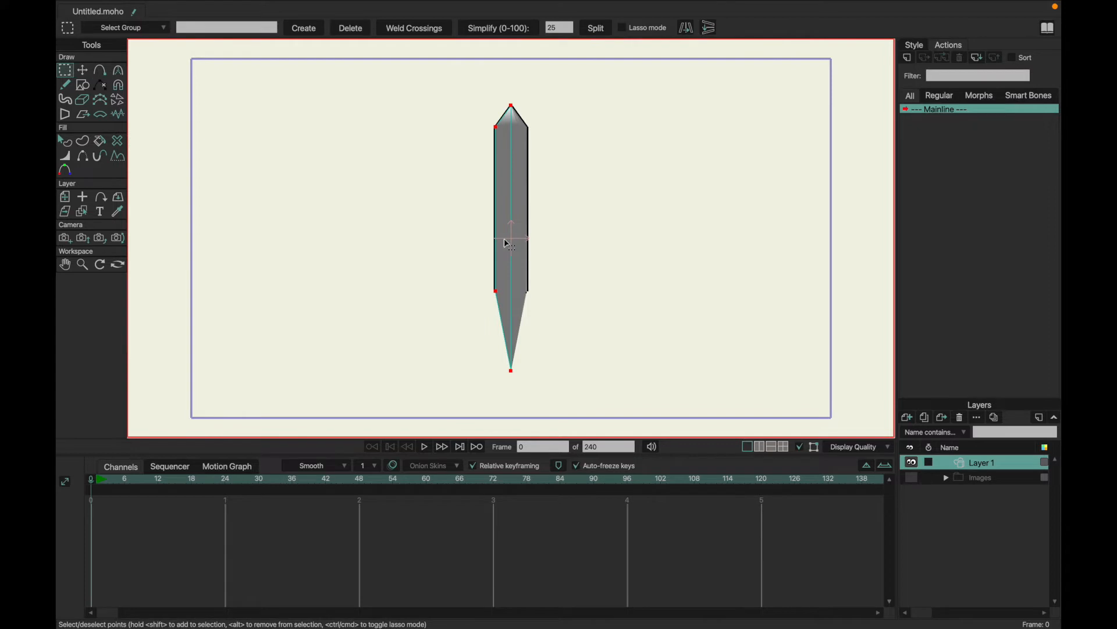
key(Delete)
click(83, 85)
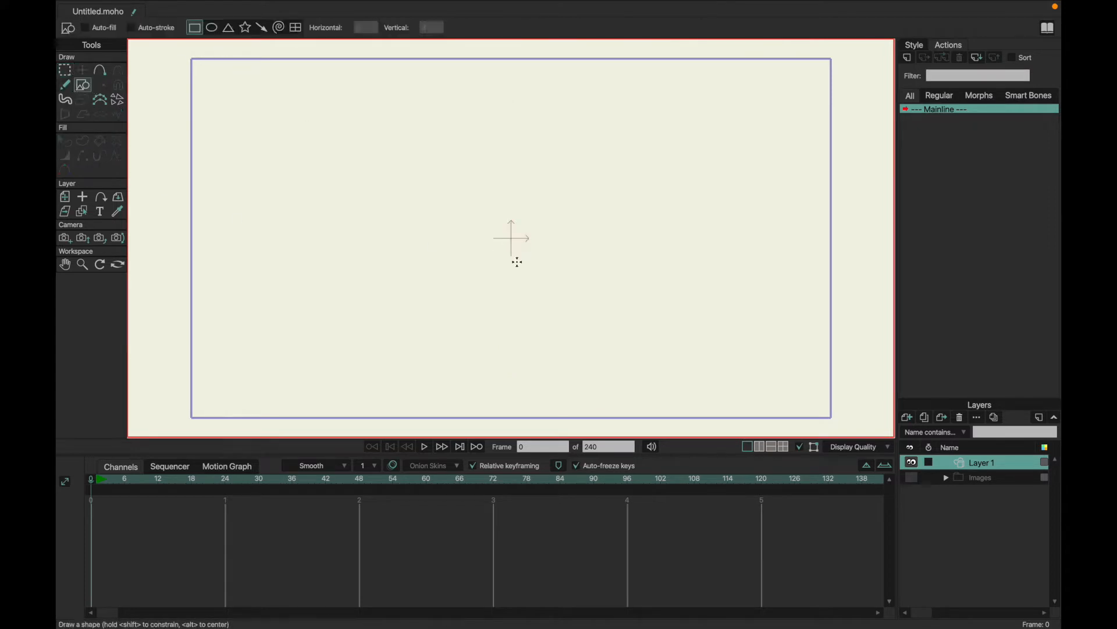
drag(427, 184, 618, 341)
key(p)
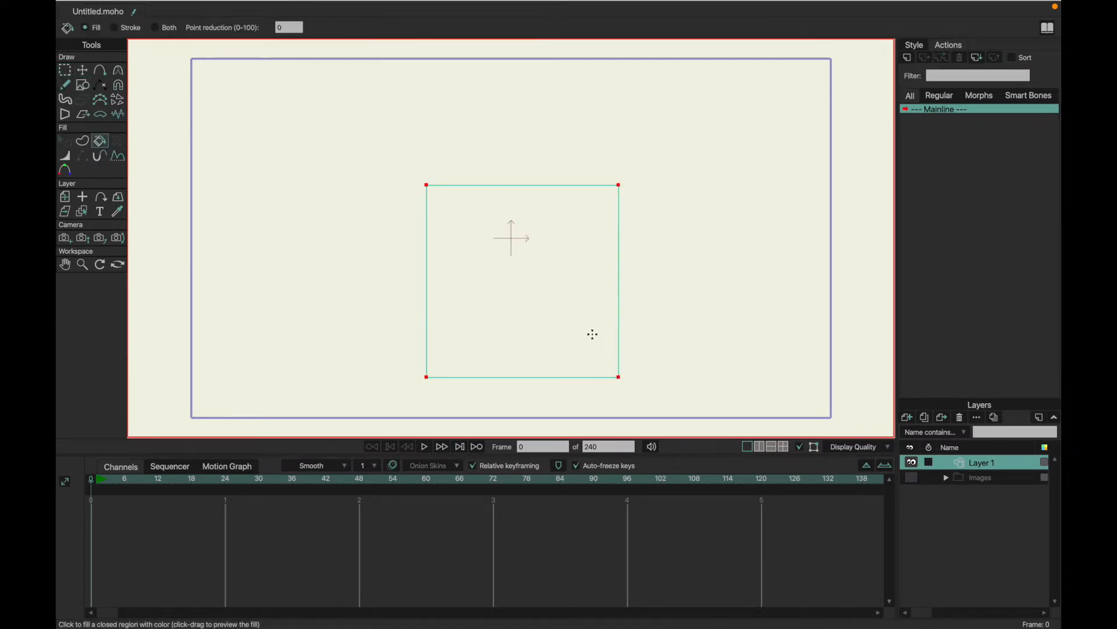
click(593, 334)
Step: Set the position of the square's points to X 0 and Y 0
key(t)
click(284, 27)
text(0)
click(323, 28)
text(0)
key(Return)
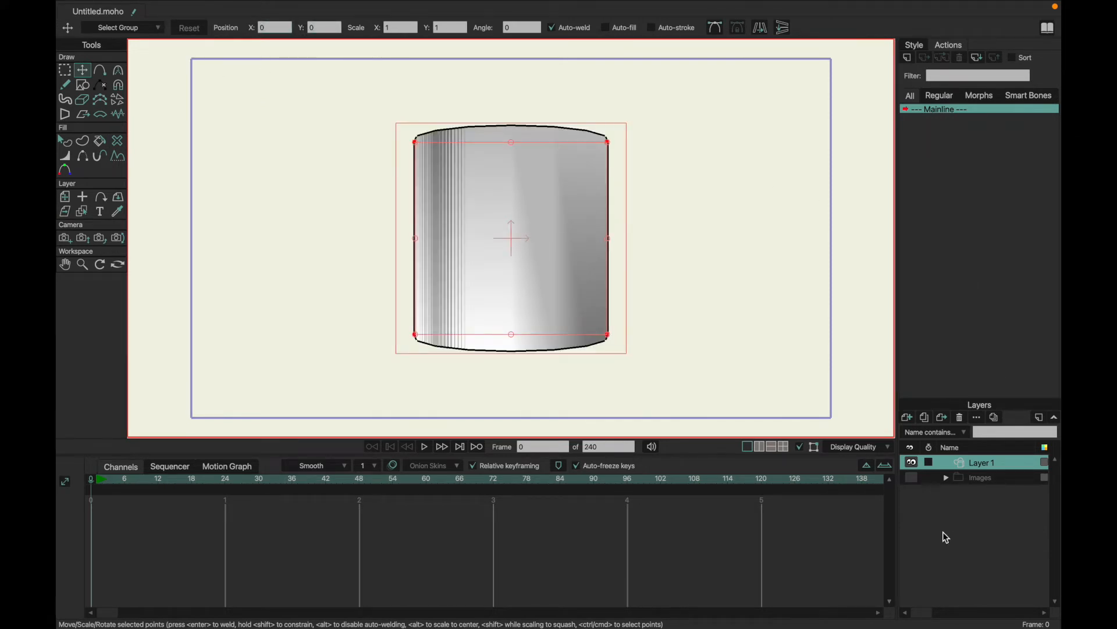
Step: Change Layer 1's 3D conversion to Extrude in the layer settings
double_click(990, 463)
click(817, 111)
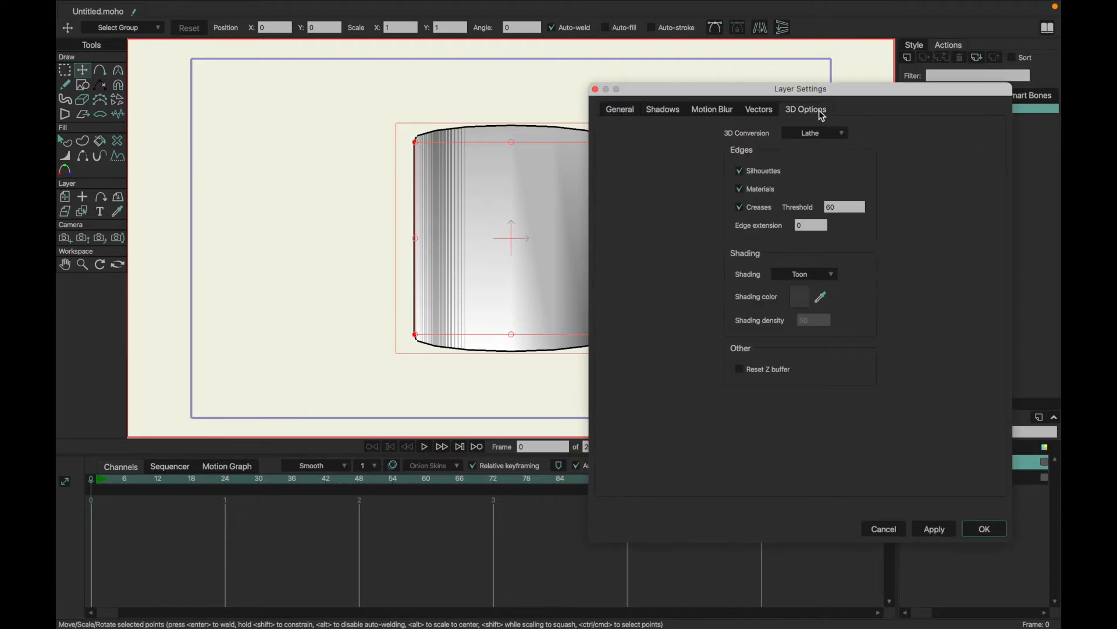
click(838, 133)
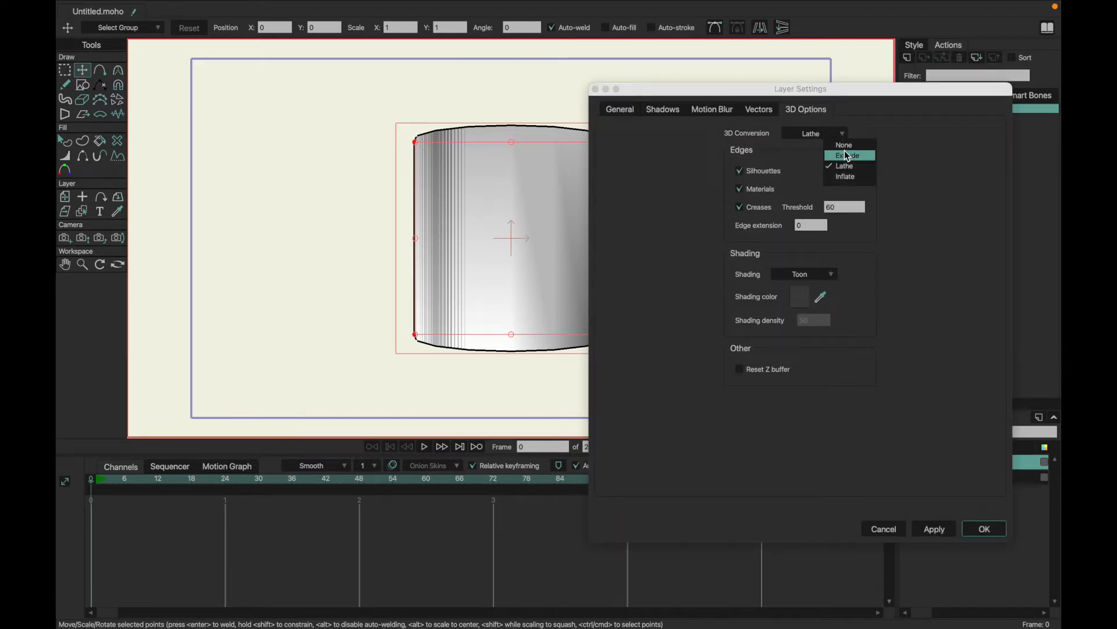
click(847, 156)
click(978, 526)
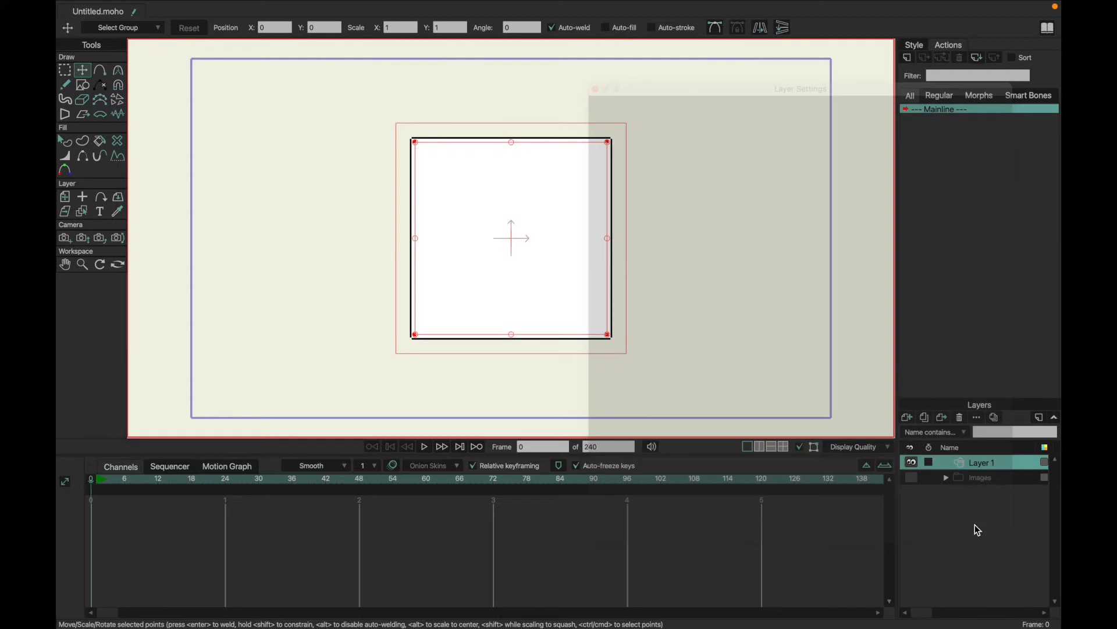
Step: Rotate the extruded square to about -42.01° X and -68.56° Y and set the layer's Z scale to 4
click(118, 196)
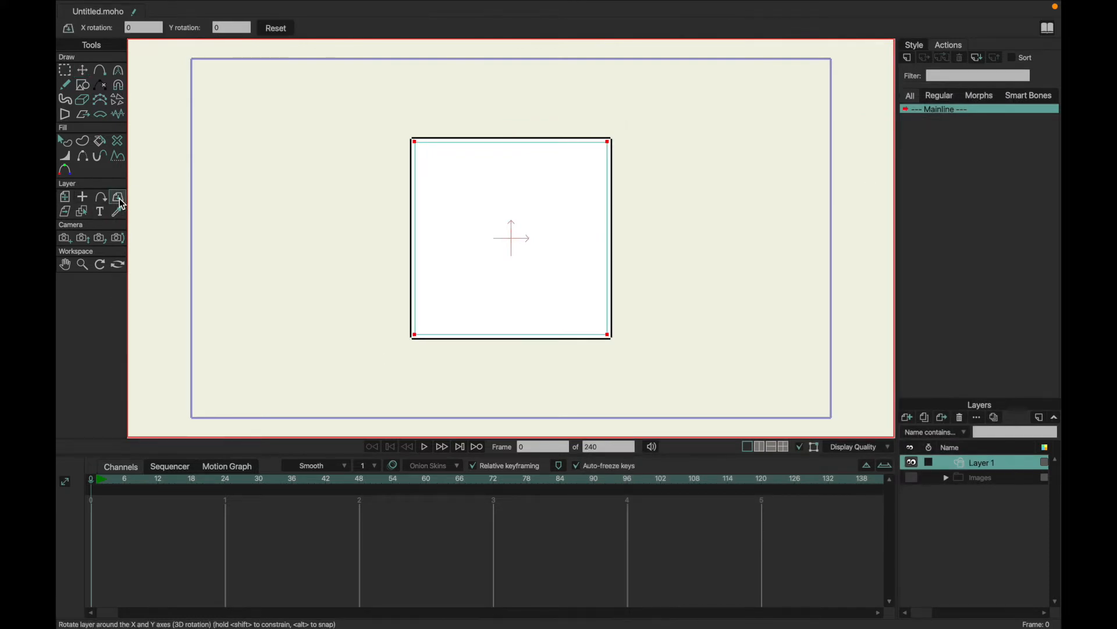
drag(443, 210, 307, 220)
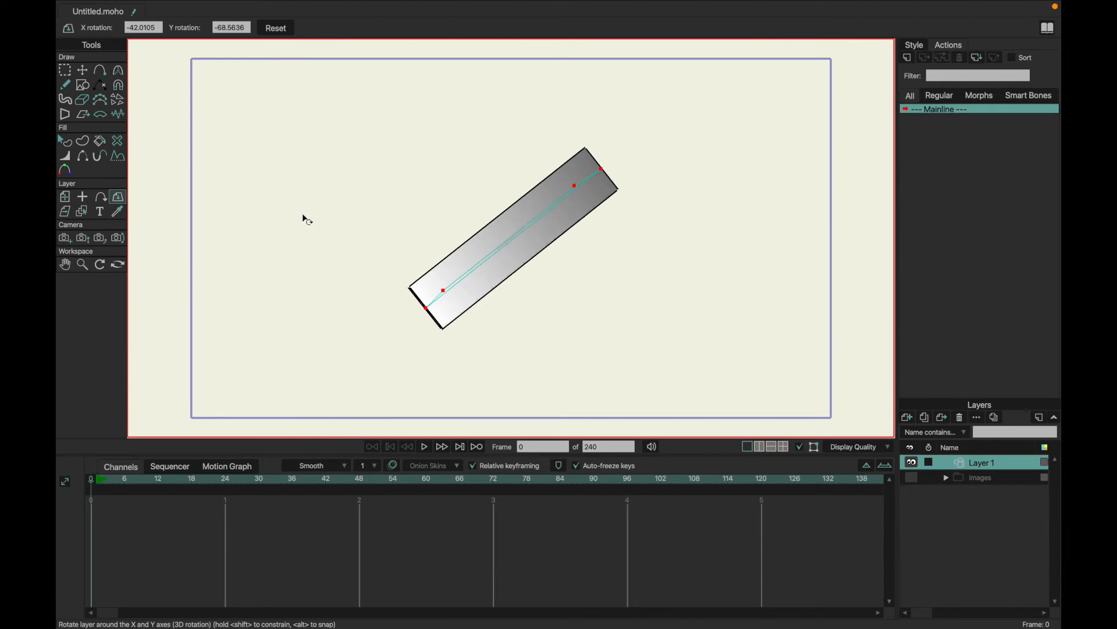
click(65, 196)
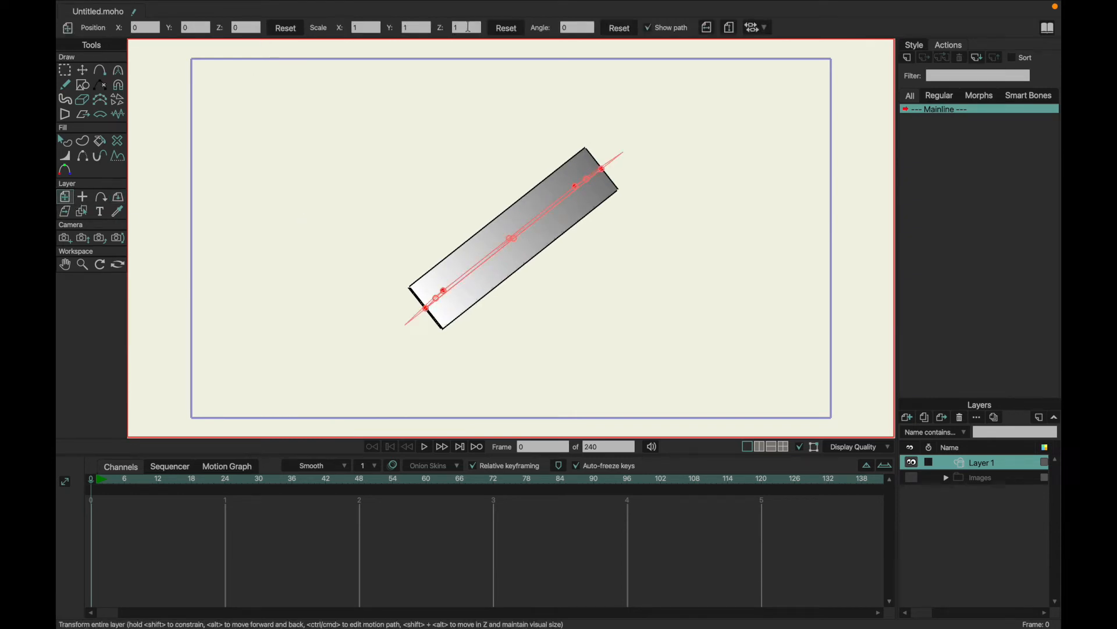
scroll(468, 27, up, 20)
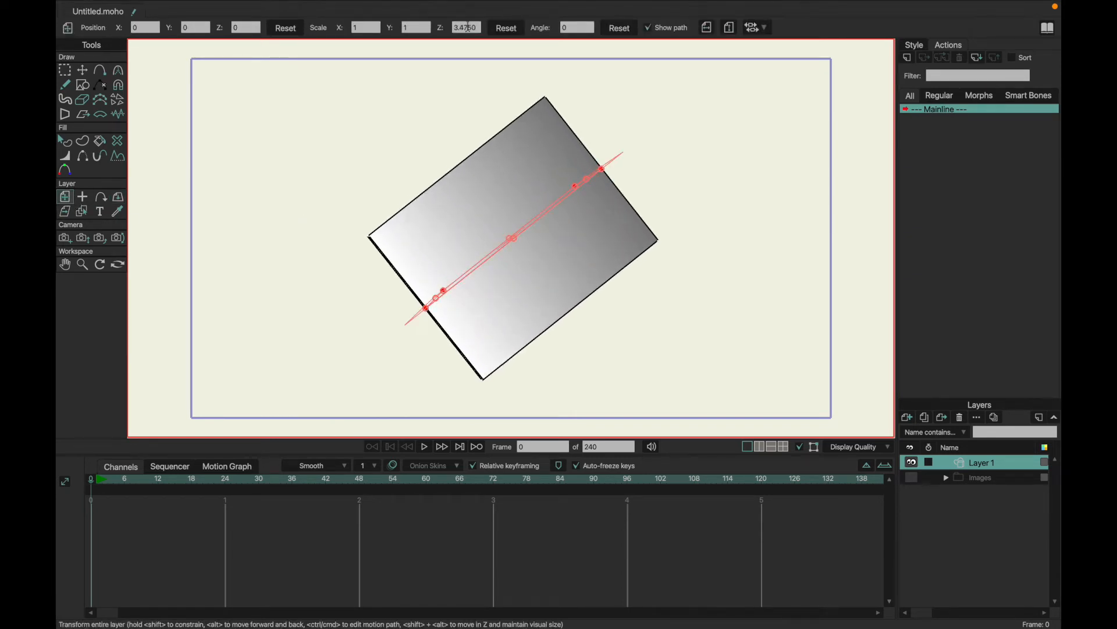
drag(473, 28, 396, 28)
text(4)
key(Return)
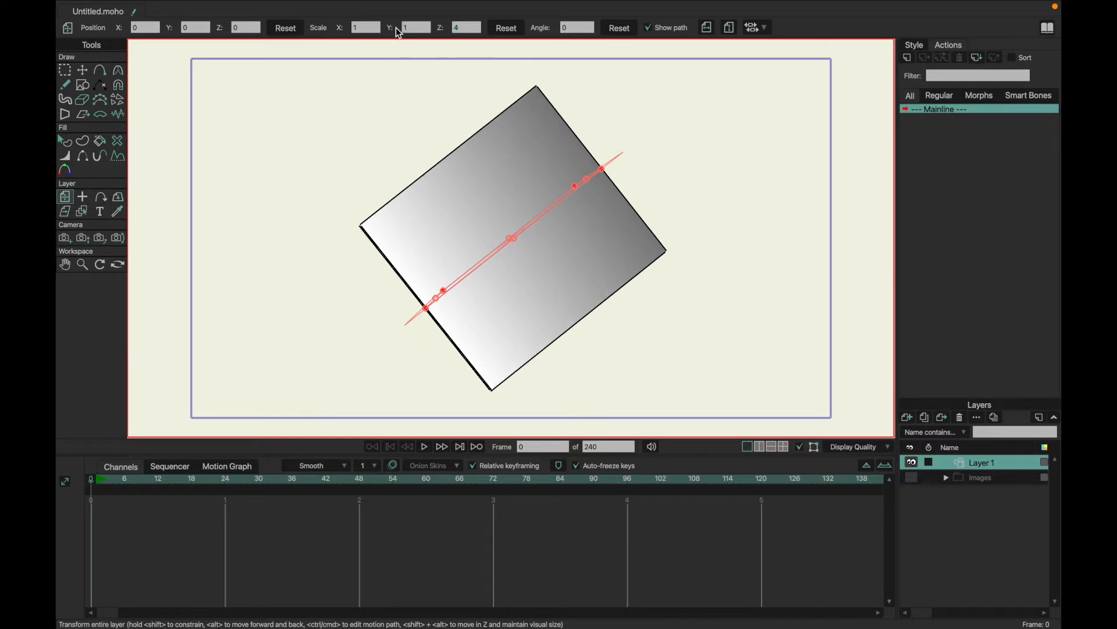
Step: Rotate the extruded box to about 46.42° X and -13.66° Y and change the layer's 3D conversion to Inflate
click(117, 196)
drag(340, 225, 784, 399)
double_click(980, 462)
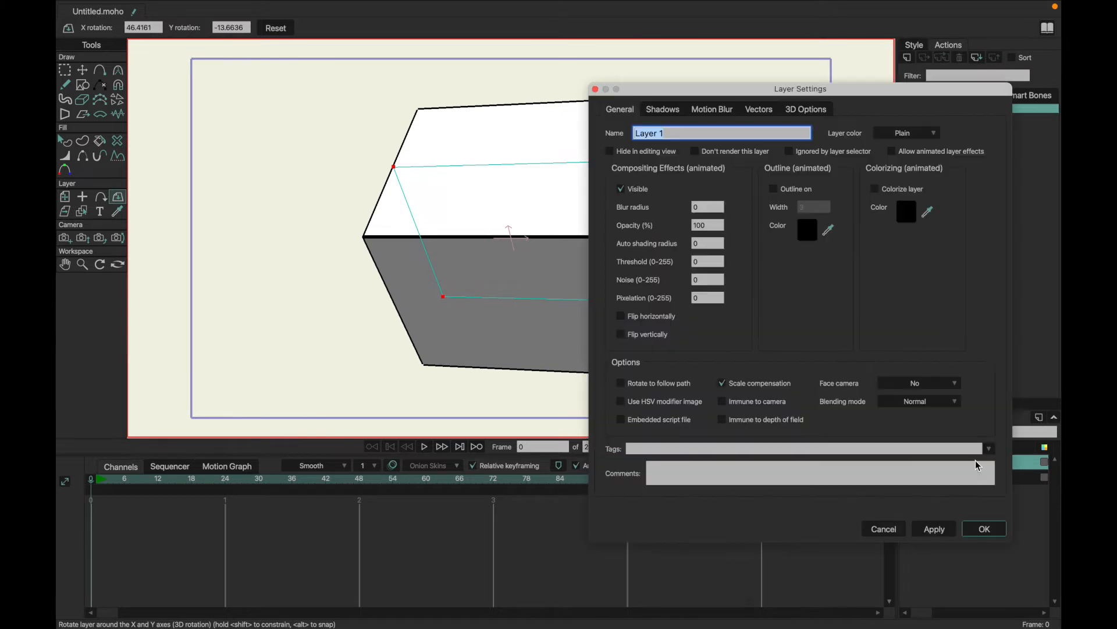
click(819, 115)
click(837, 133)
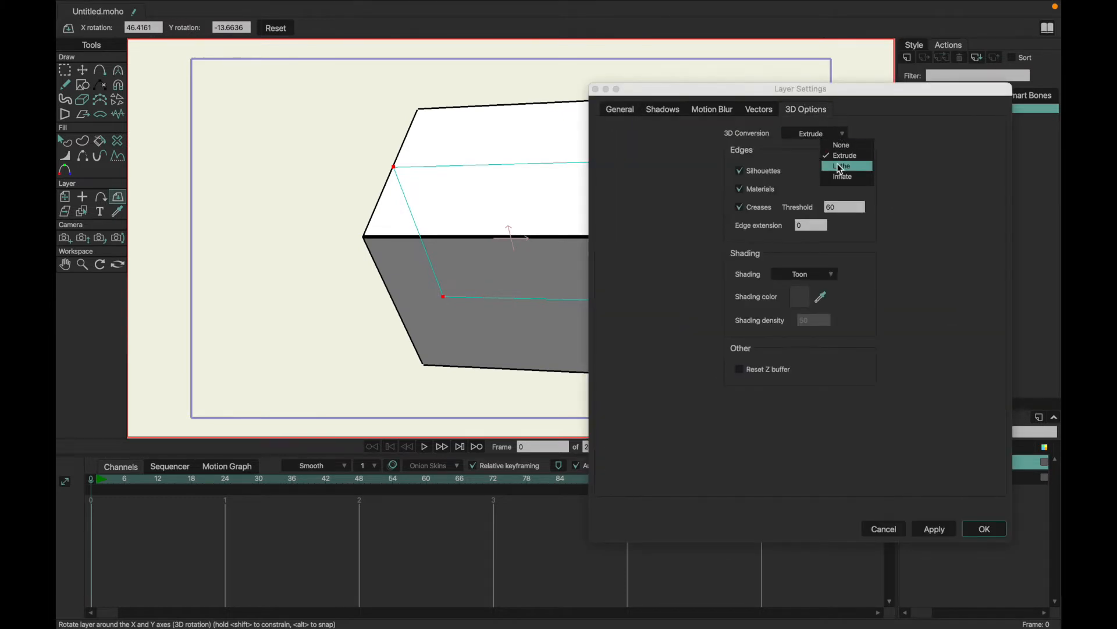
click(842, 177)
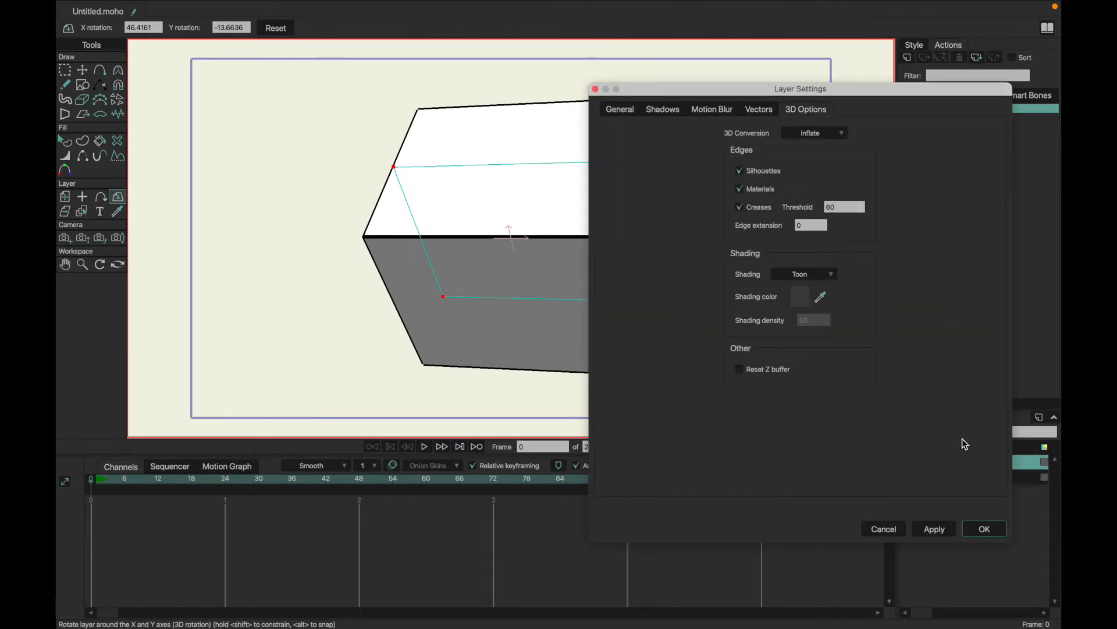
click(933, 528)
click(983, 528)
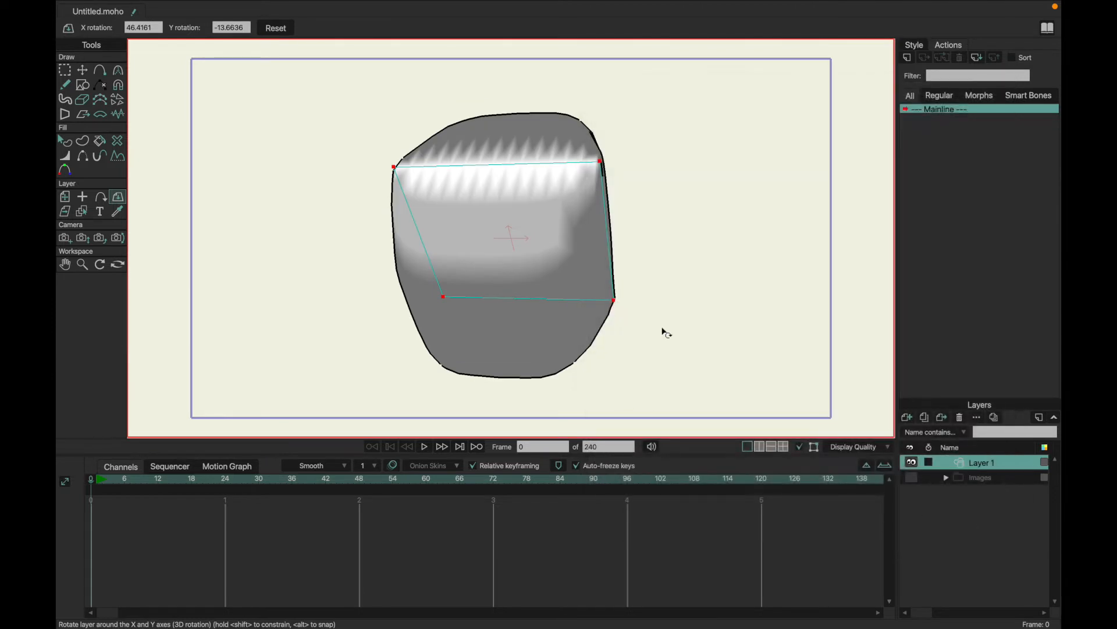
Step: Rotate the inflated shape to about 1.26° X and -90.16° Y and set the layer's Z scale to 1
drag(665, 347, 225, 165)
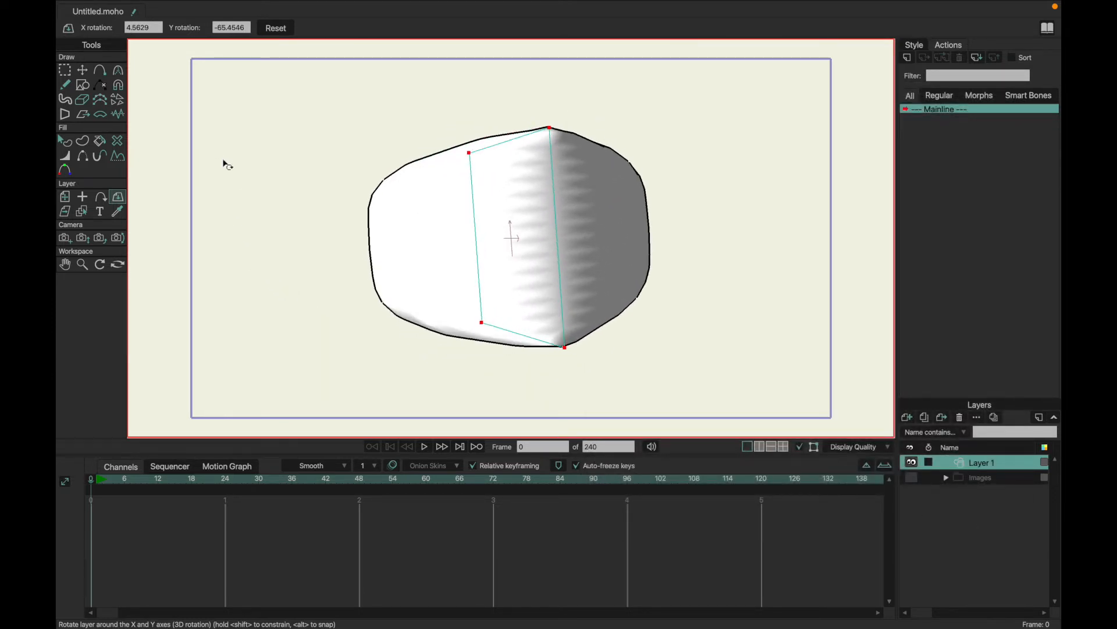
drag(606, 252, 223, 241)
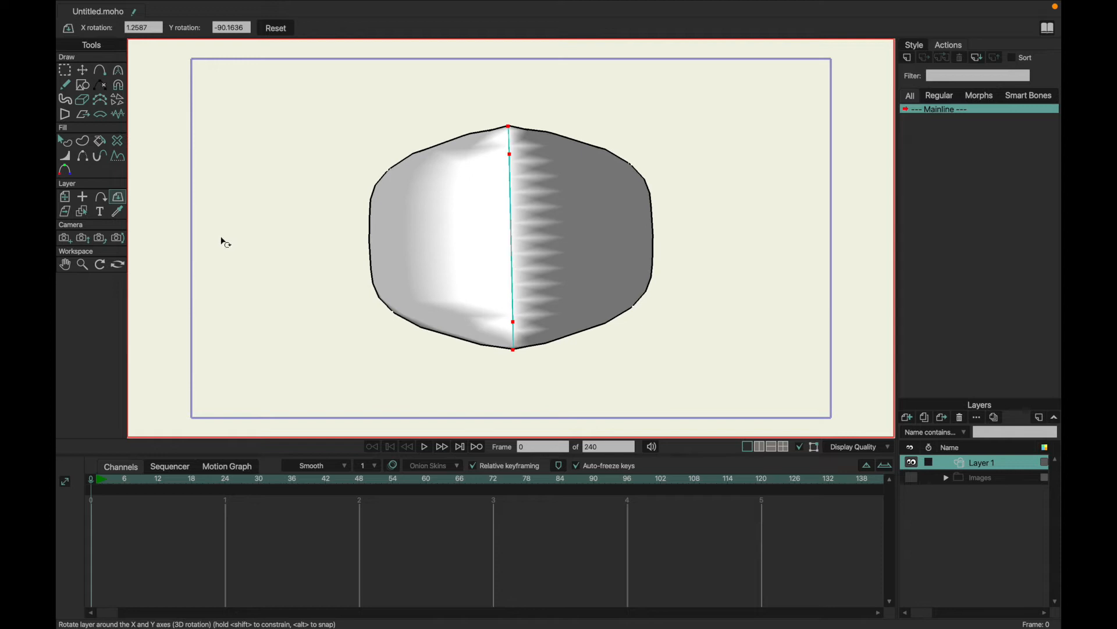
click(65, 196)
double_click(476, 29)
text(1)
key(Return)
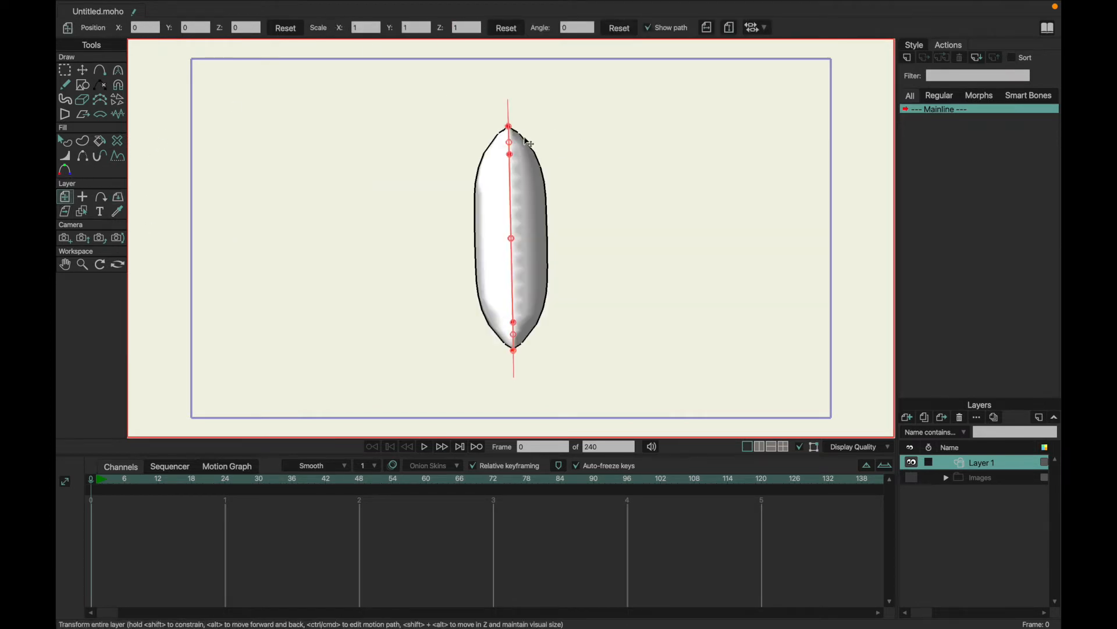
Step: Rotate the inflated square in 3D to examine its front and its edge-on profile from several angles
click(117, 197)
drag(309, 221, 886, 262)
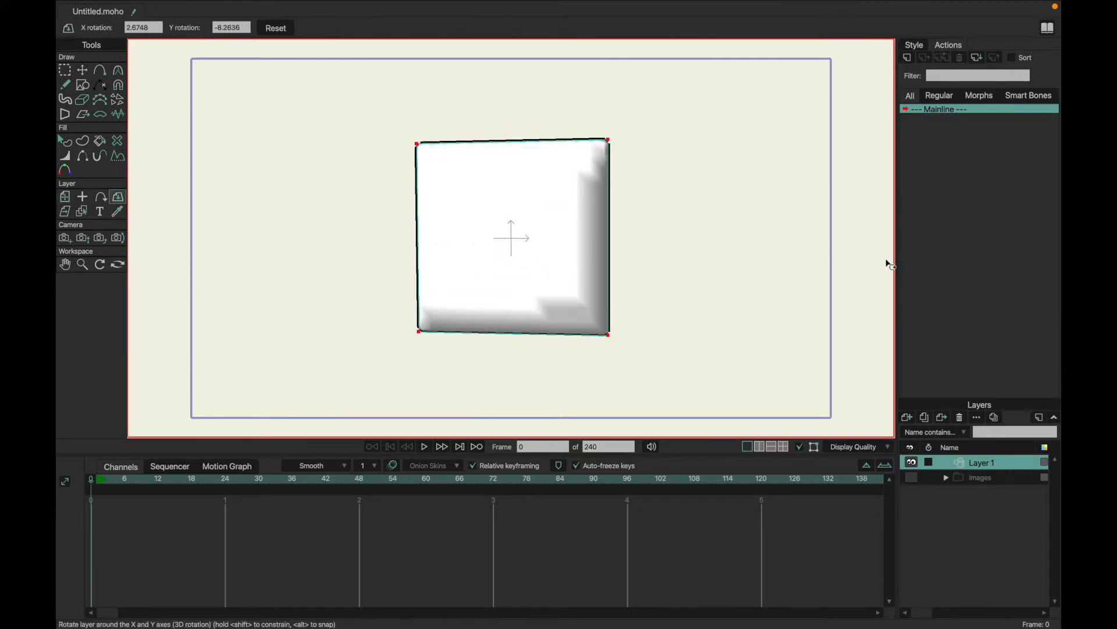
drag(404, 270, 661, 365)
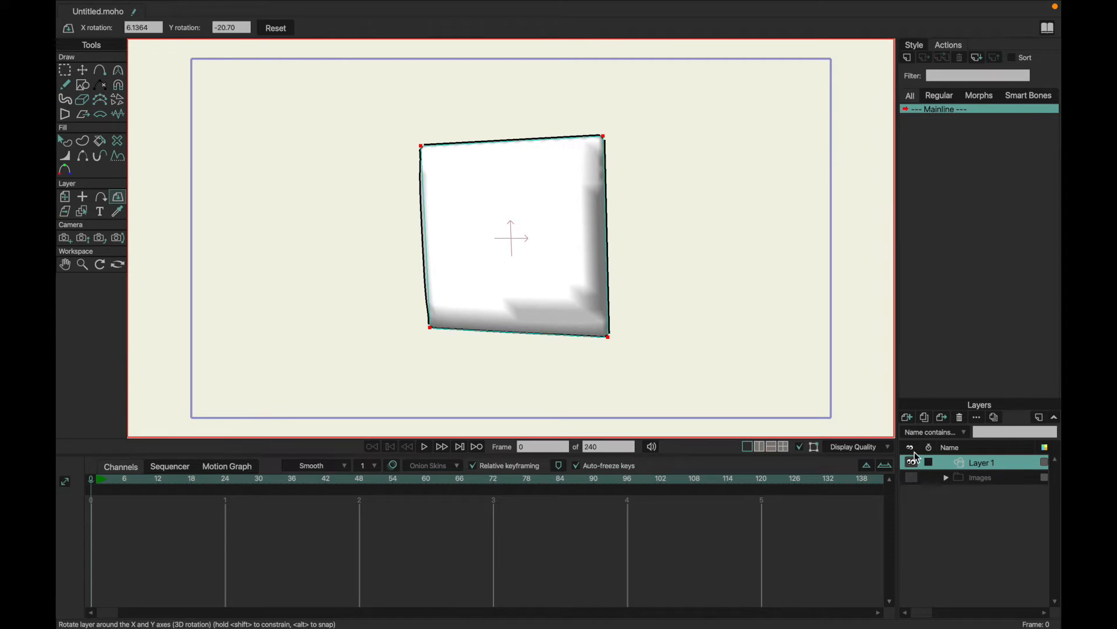
mouse_move(738, 327)
mouse_down()
mouse_move(676, 297)
mouse_move(499, 292)
mouse_move(625, 326)
mouse_move(442, 317)
mouse_move(666, 312)
mouse_move(515, 184)
mouse_move(768, 259)
mouse_move(653, 105)
mouse_move(487, 387)
mouse_move(750, 363)
mouse_move(826, 341)
mouse_move(621, 365)
mouse_move(697, 300)
mouse_move(577, 180)
mouse_up()
mouse_move(508, 352)
mouse_down()
mouse_move(681, 396)
mouse_move(718, 384)
mouse_move(718, 437)
mouse_move(455, 287)
mouse_move(631, 163)
mouse_move(576, 155)
mouse_move(421, 204)
mouse_move(526, 340)
mouse_move(617, 342)
mouse_up()
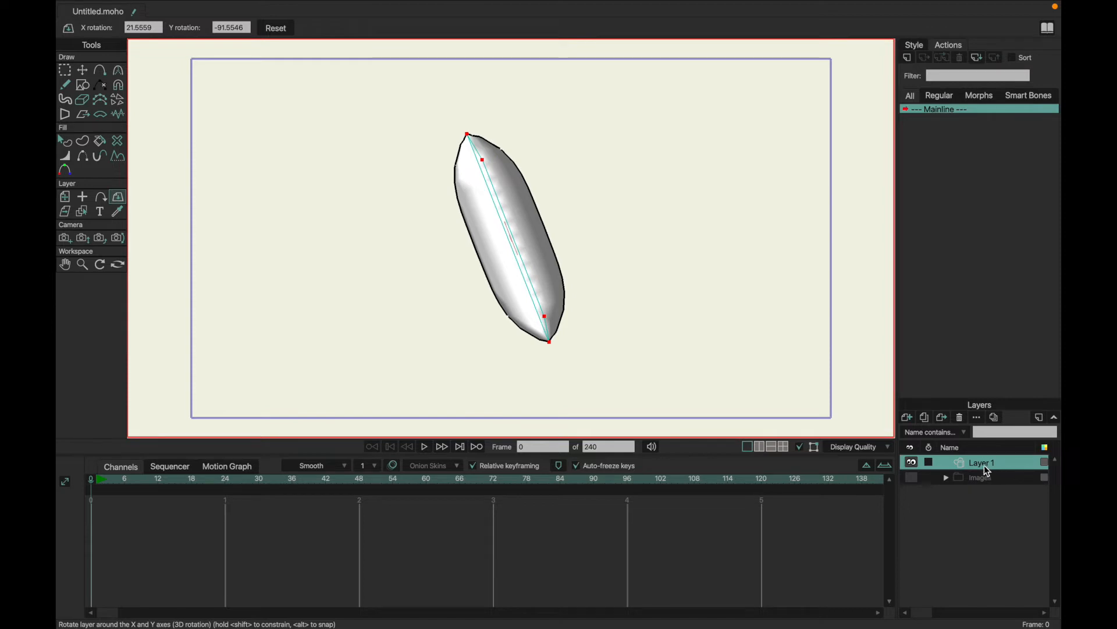
drag(689, 334, 491, 260)
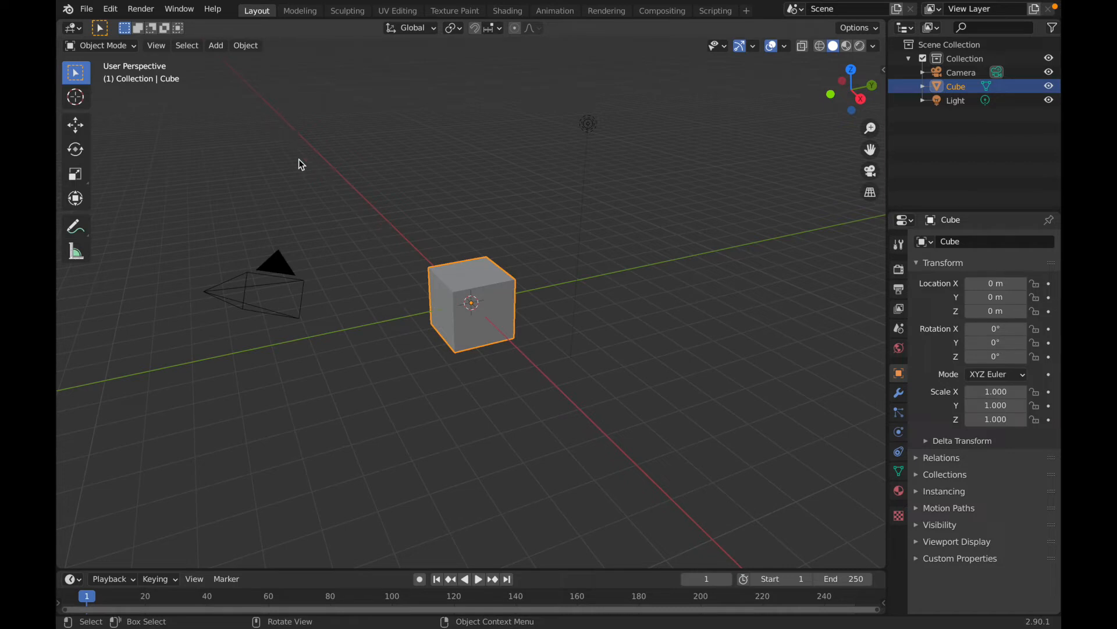
Step: Switch to Blender, delete the default cube and add a Monkey mesh at the origin
key(x)
click(550, 320)
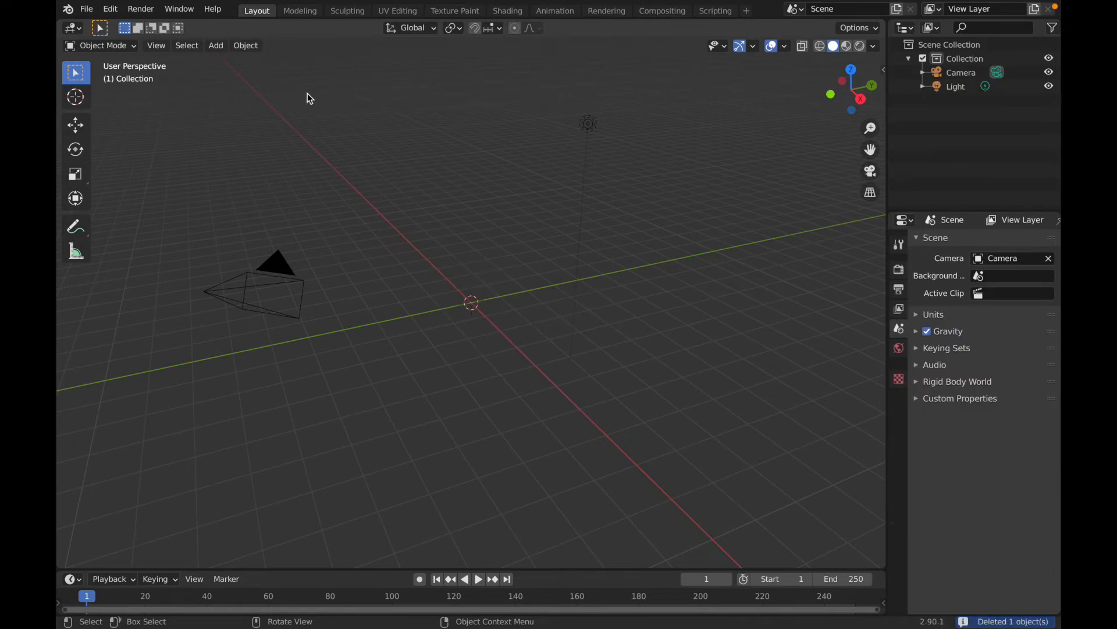
click(215, 45)
mouse_move(244, 61)
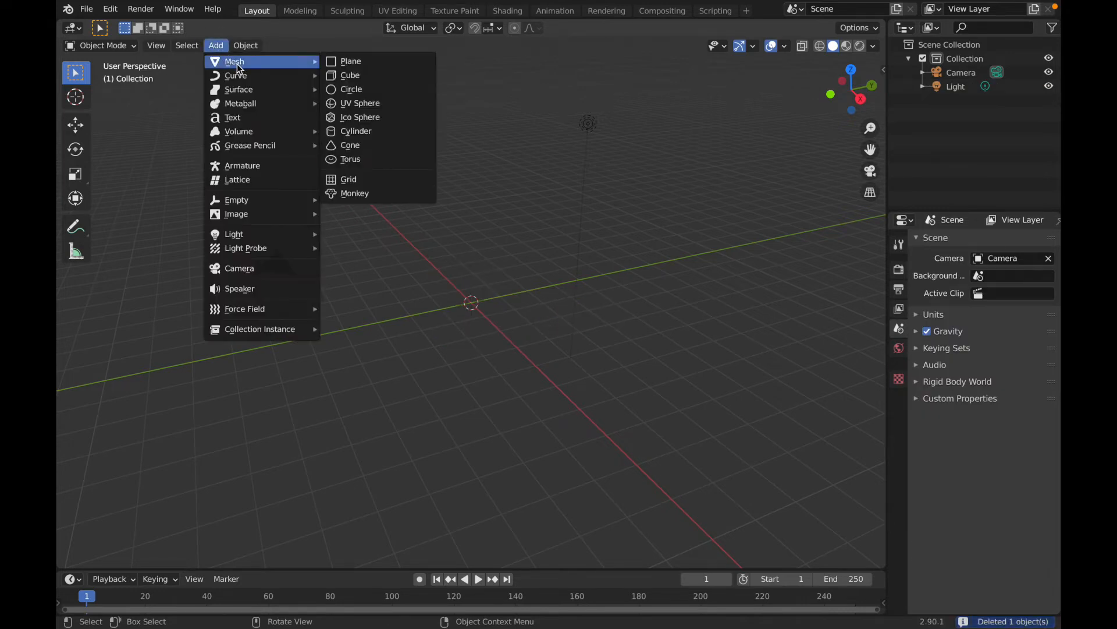
click(390, 198)
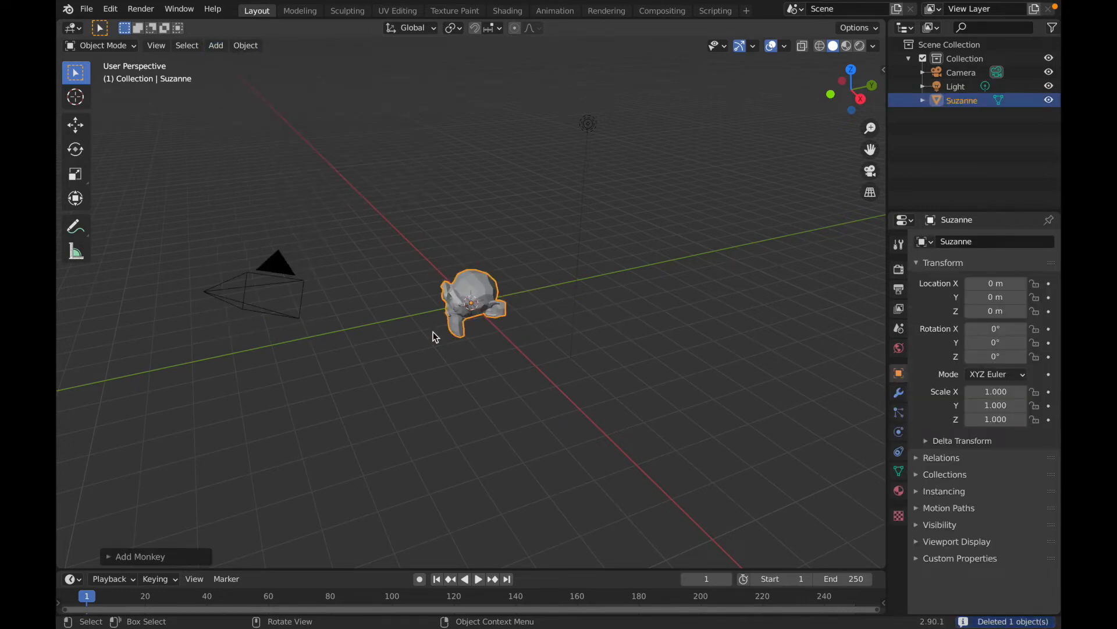
Step: Add a new material to the monkey mesh
drag(400, 343, 512, 325)
scroll(497, 334, left, 10)
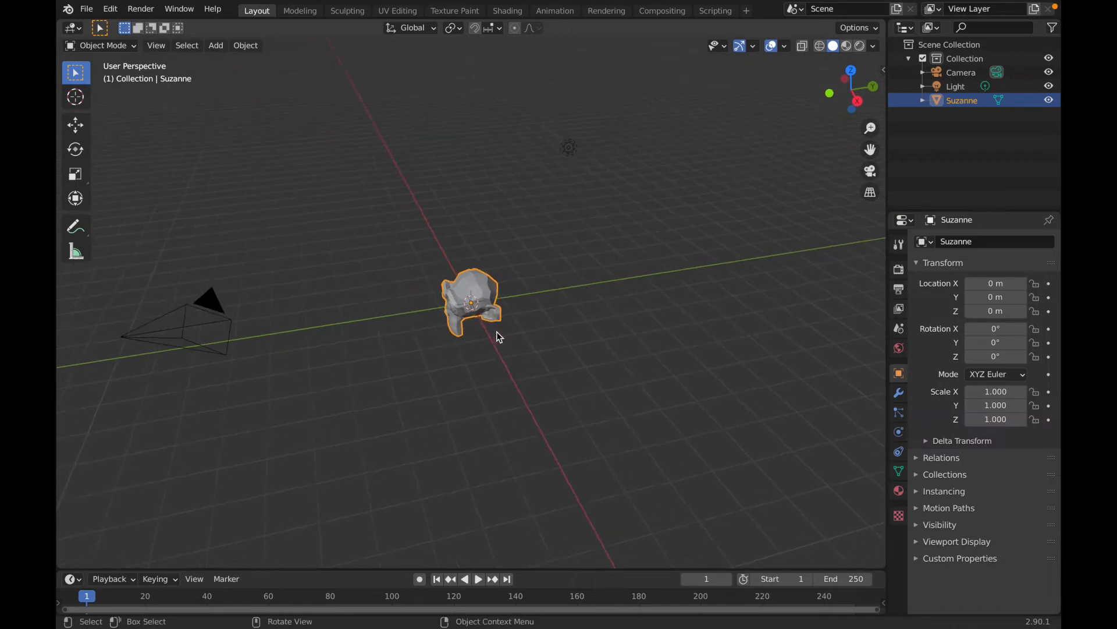
scroll(500, 336, left, 15)
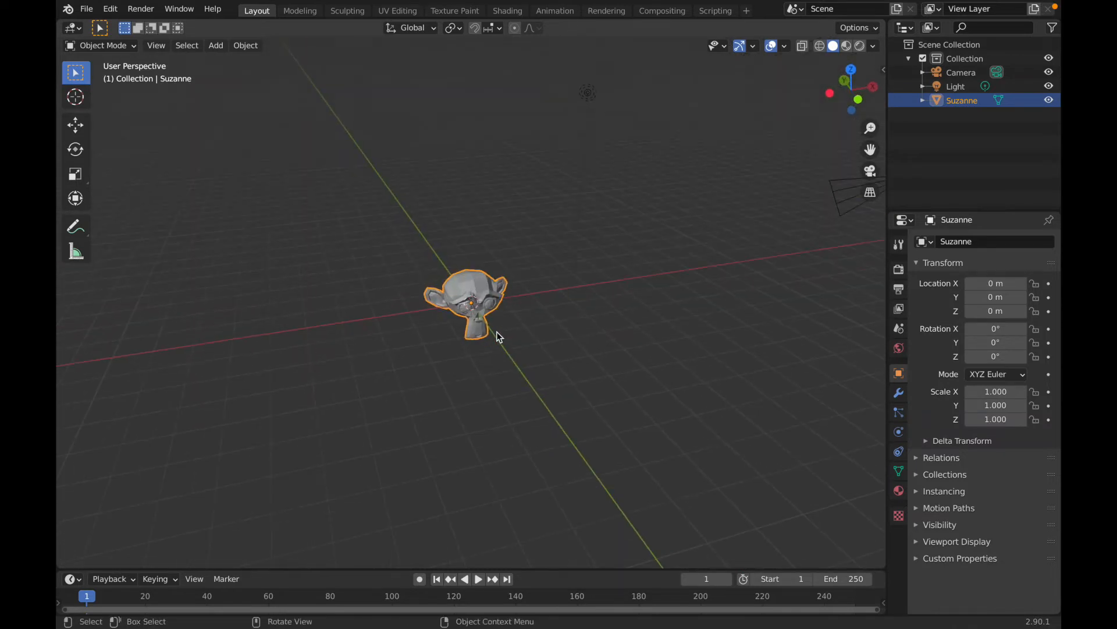
scroll(499, 336, left, 15)
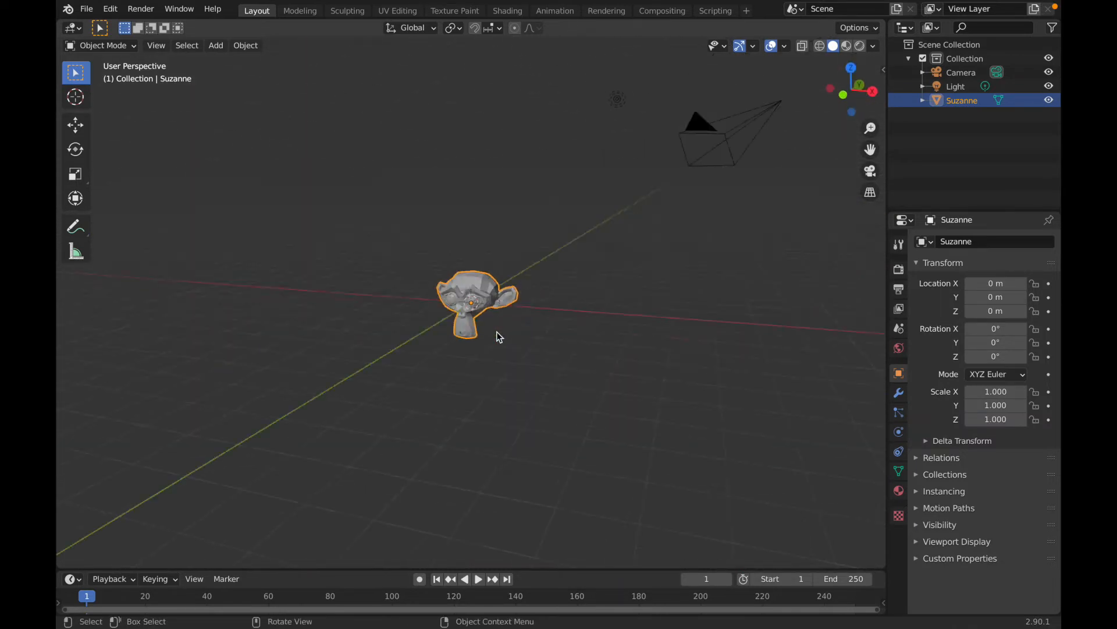
scroll(499, 336, left, 10)
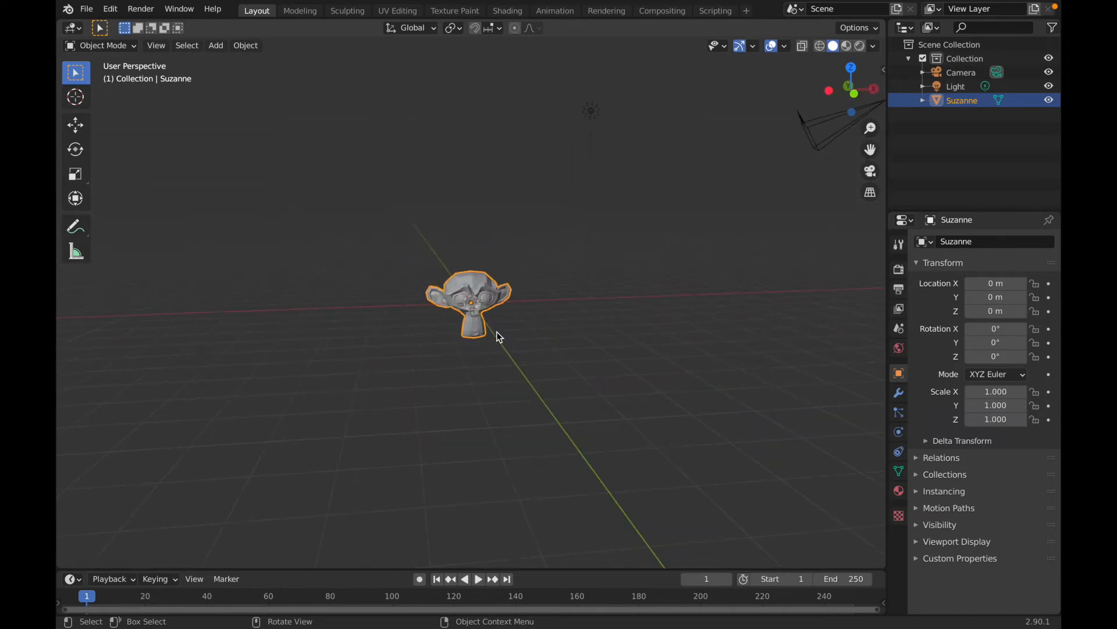
click(898, 491)
click(967, 301)
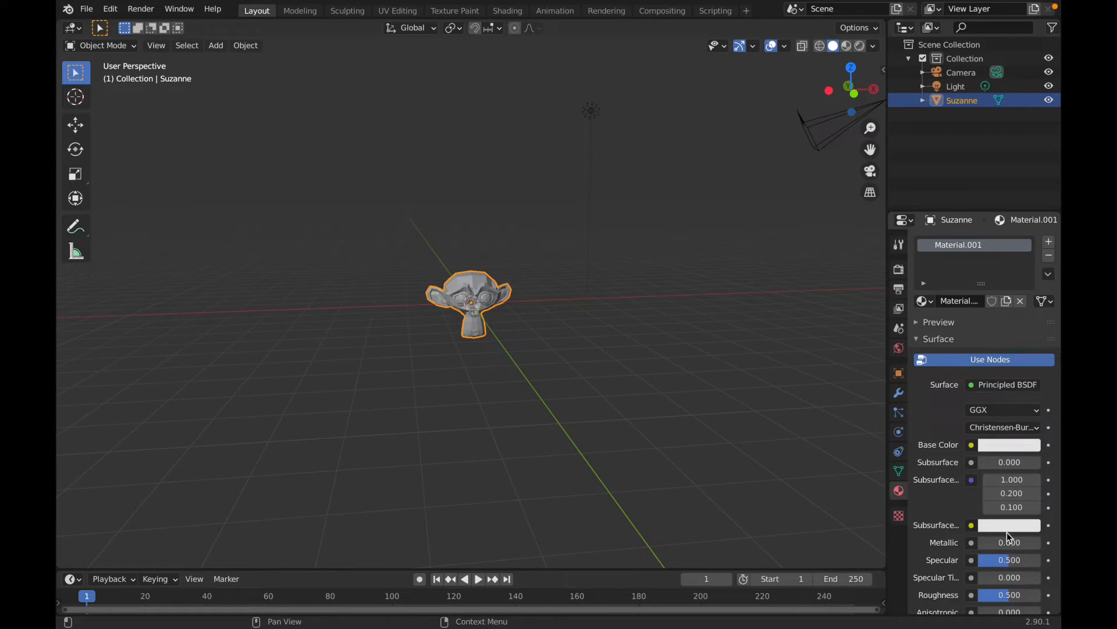
Step: Make the monkey material's base and subsurface colors blue (H 0.664, S 1.000, V 0.906) and switch the viewport to Material Preview
click(1000, 450)
drag(968, 295, 1016, 273)
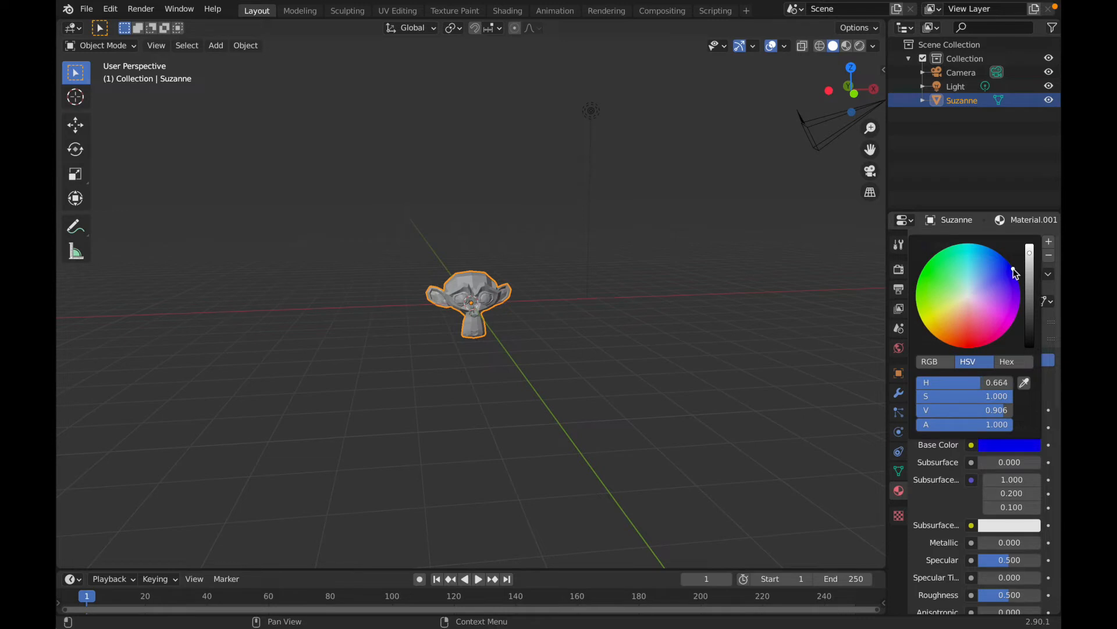
click(1022, 447)
click(1026, 464)
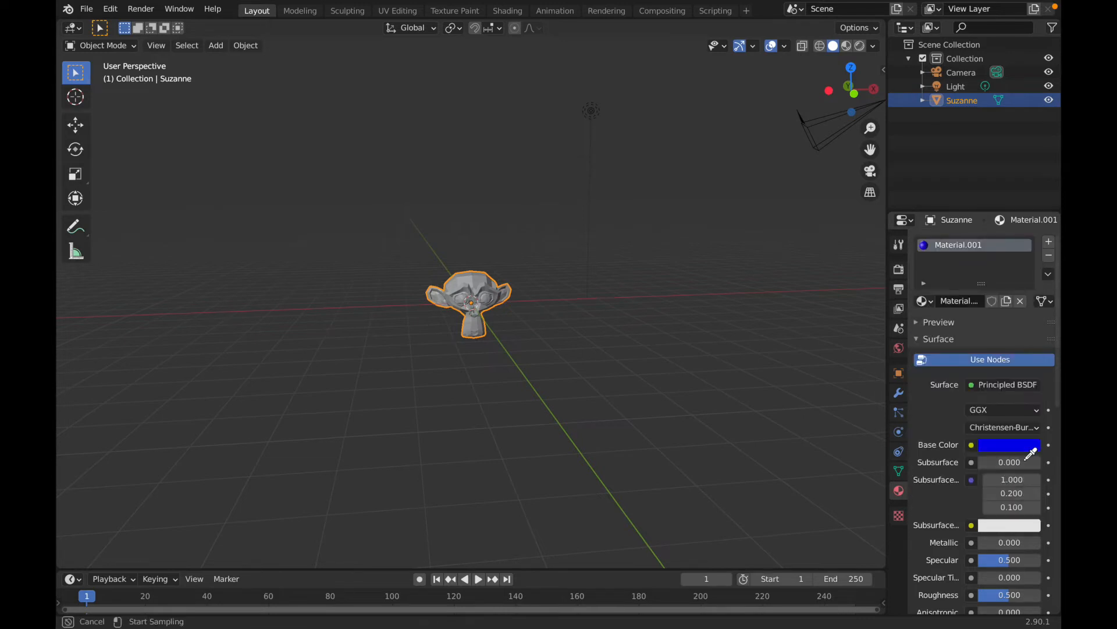
click(1022, 449)
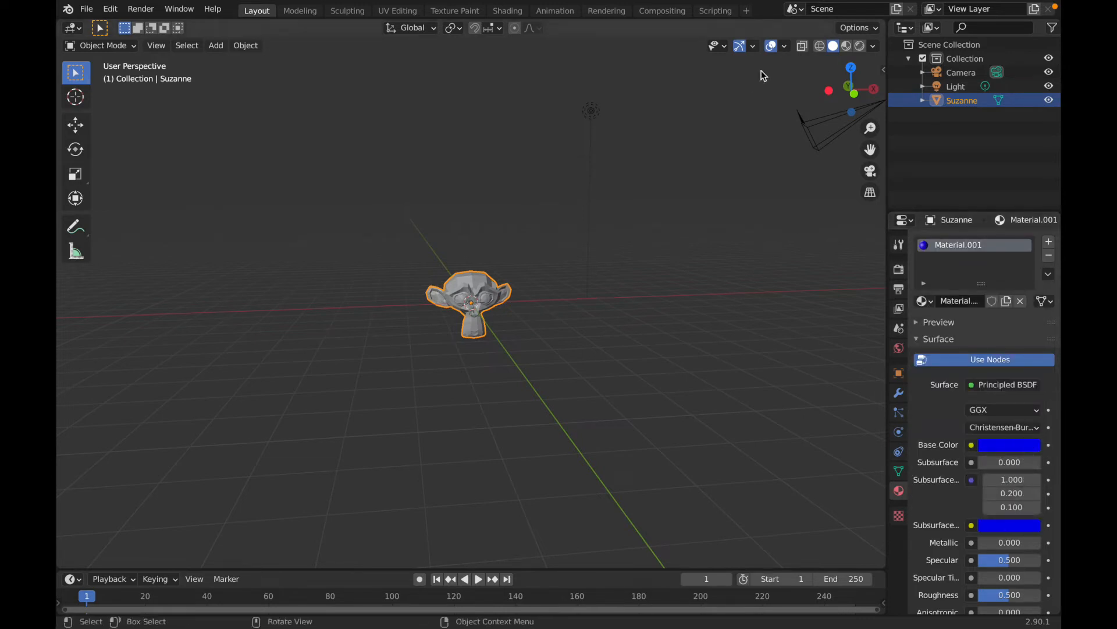
click(847, 45)
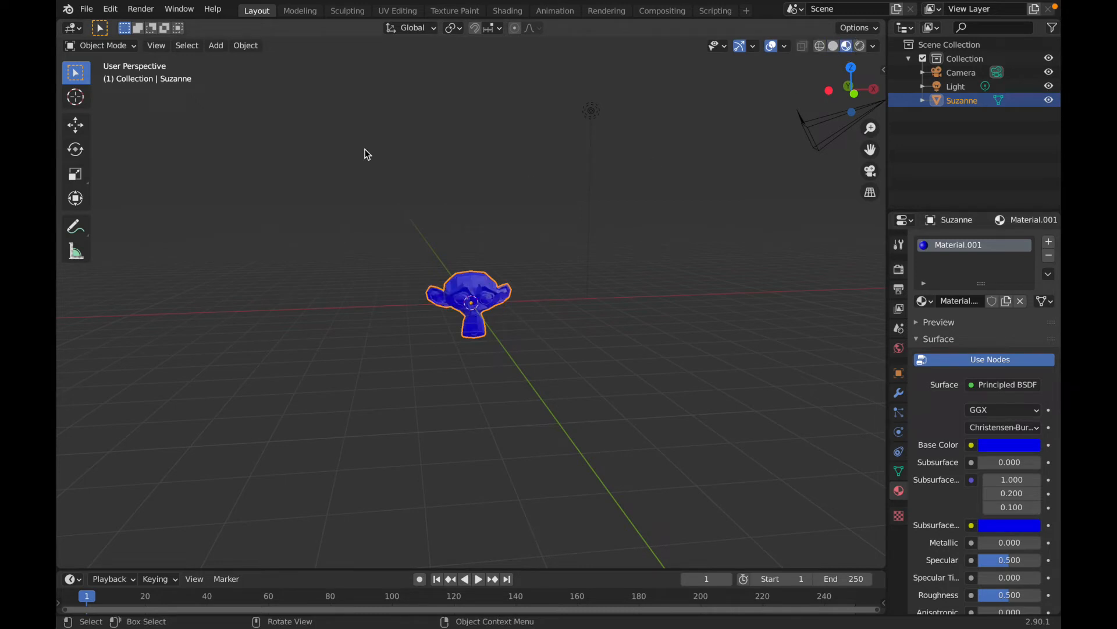
Step: Export the scene as Wavefront OBJ named untitled.obj into Desktop/Moho Tutorials/3D Tutorial/Images
click(86, 10)
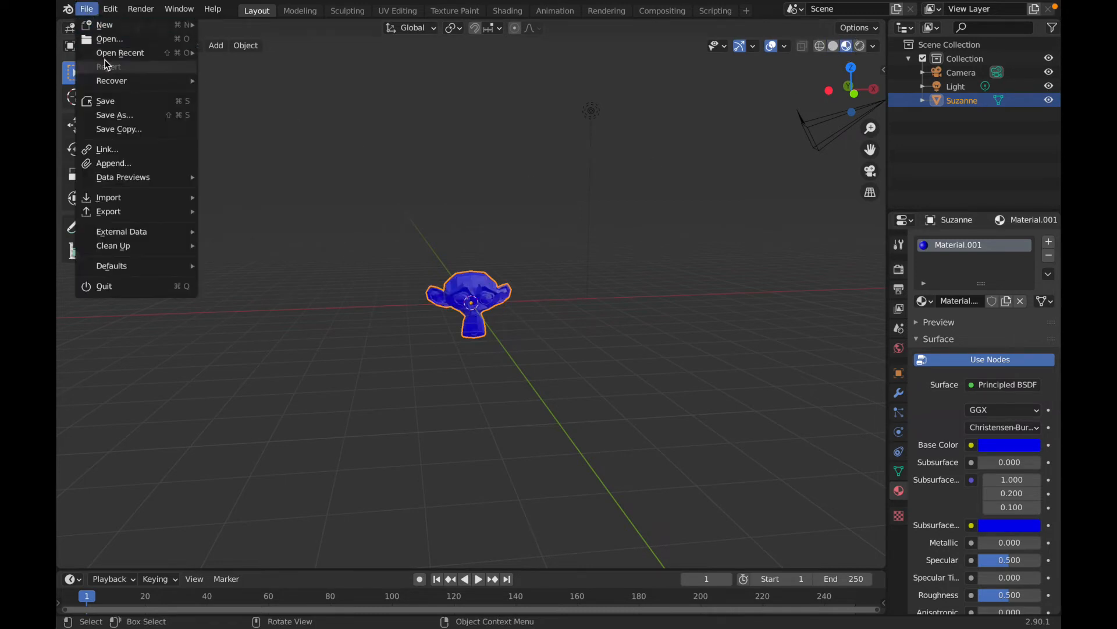
mouse_move(188, 208)
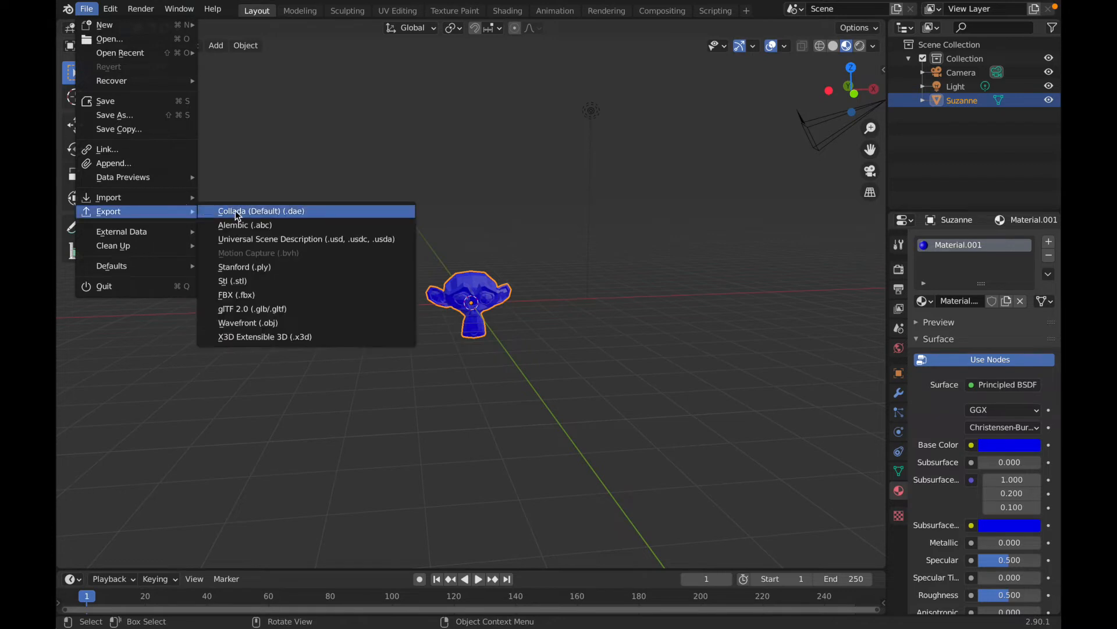
click(285, 329)
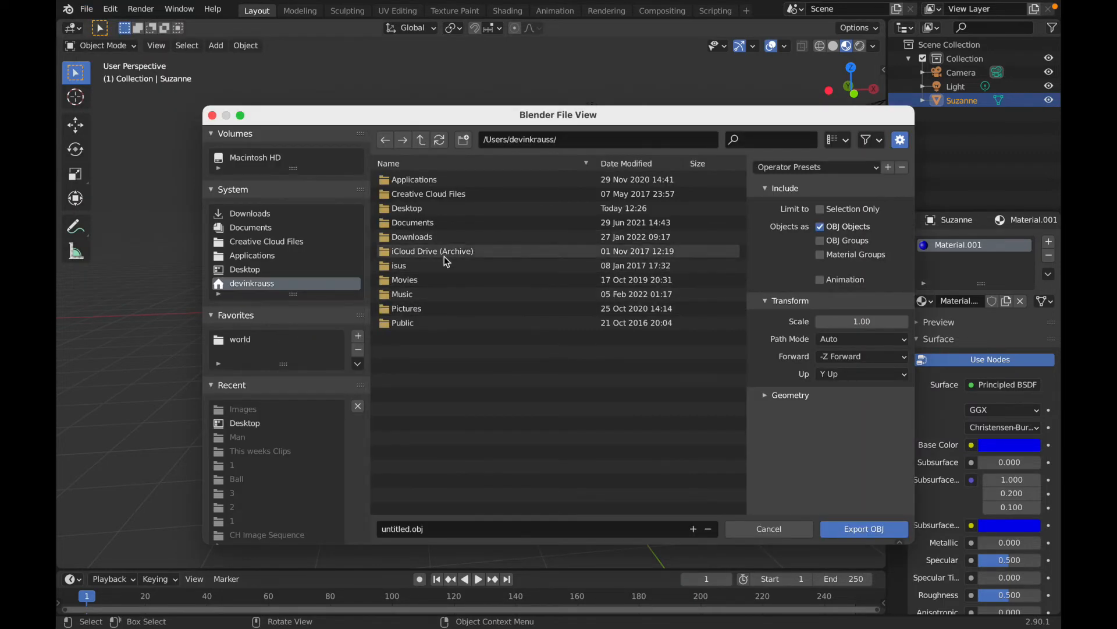
double_click(439, 209)
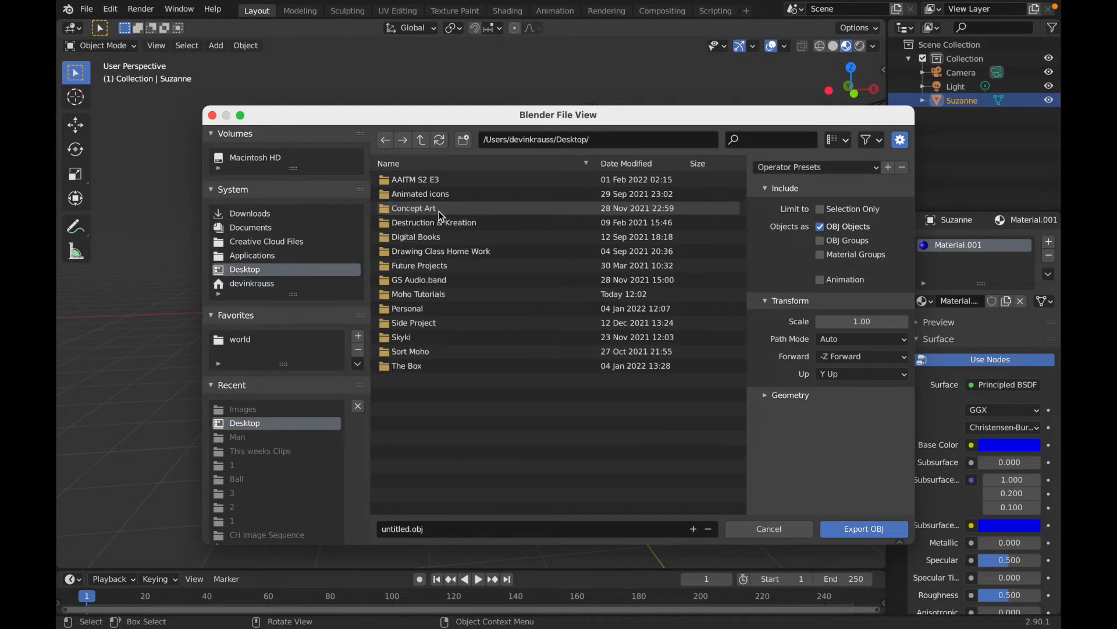
double_click(446, 293)
double_click(507, 193)
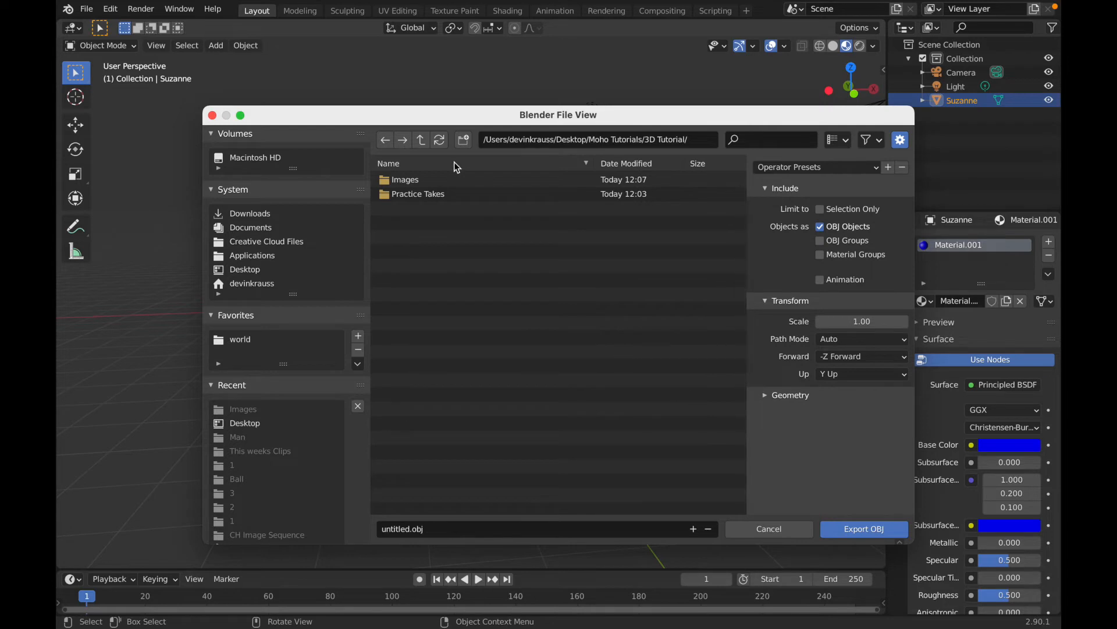
double_click(456, 180)
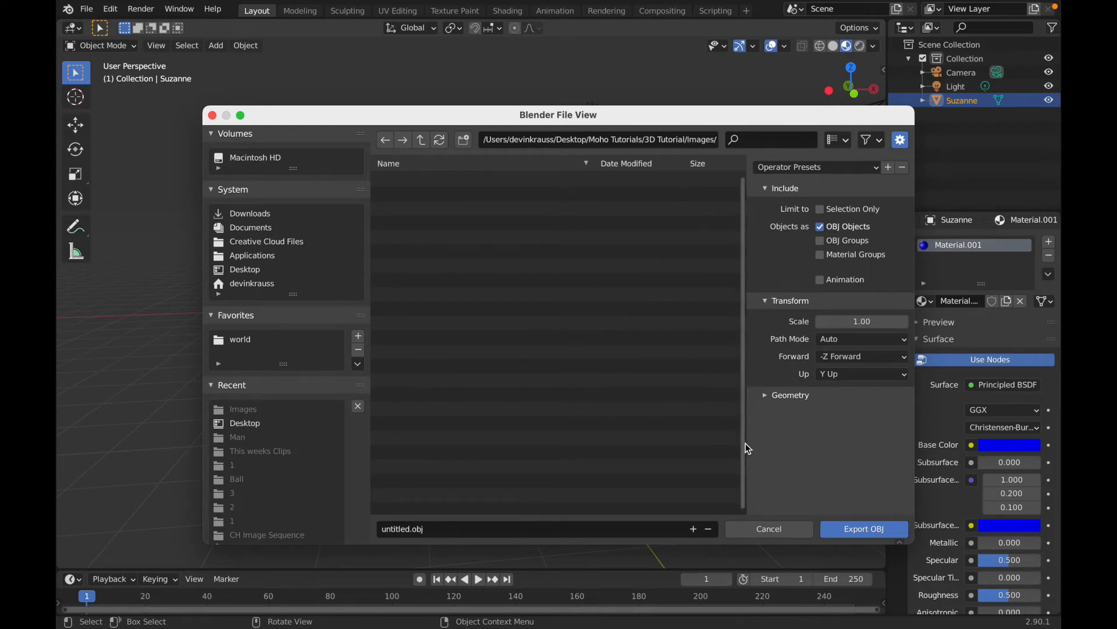
click(858, 530)
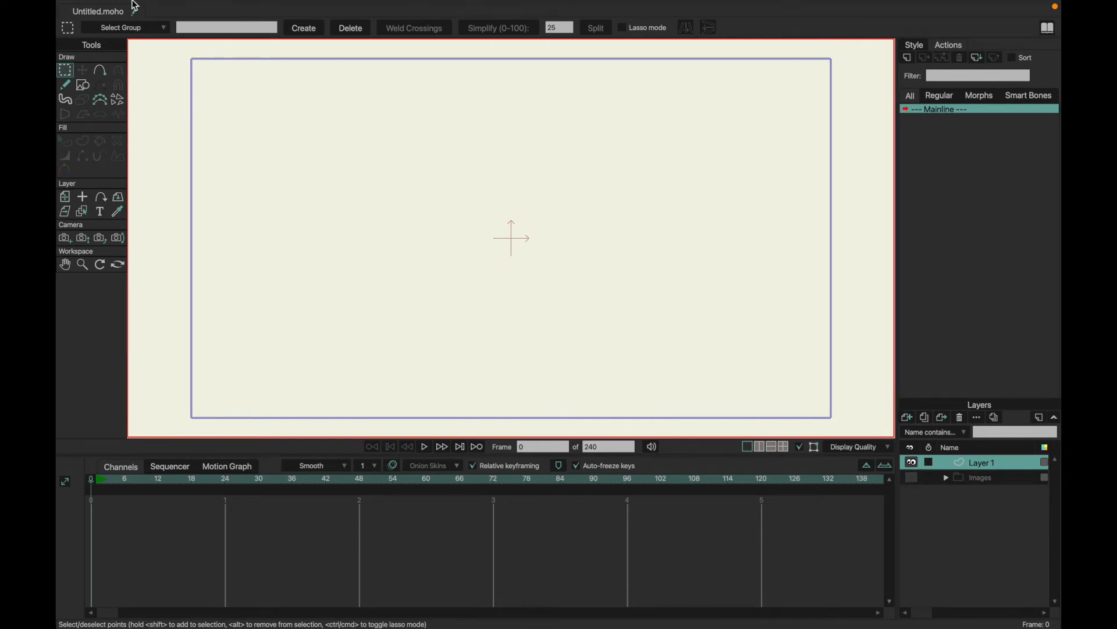
Step: Switch to Moho and import untitled.obj from the Images folder as an OBJ 3D model
click(106, 8)
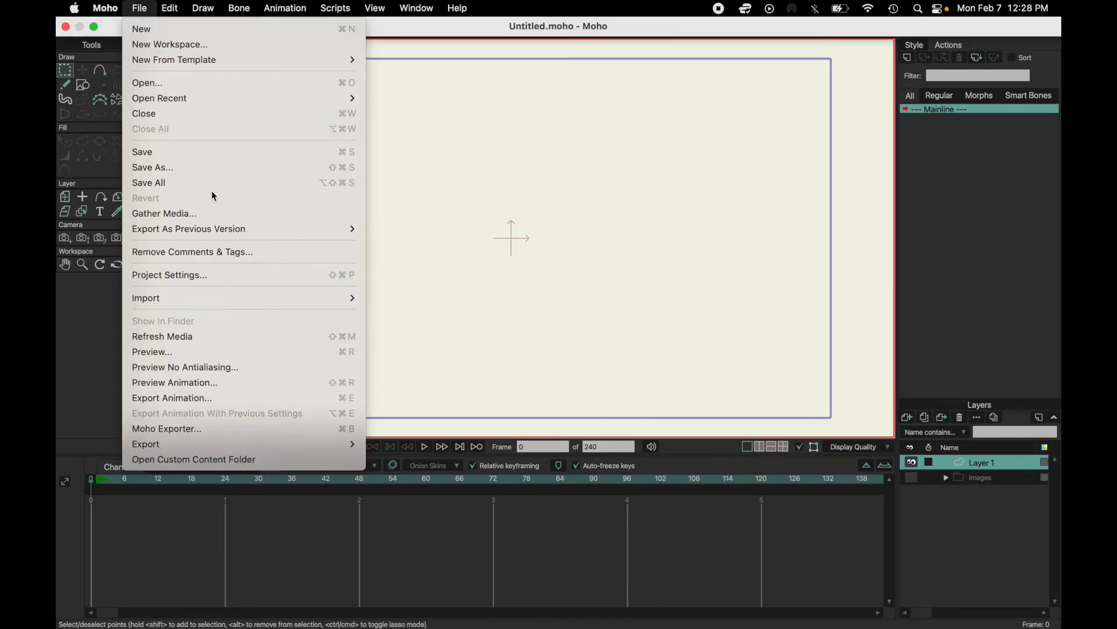
mouse_move(242, 297)
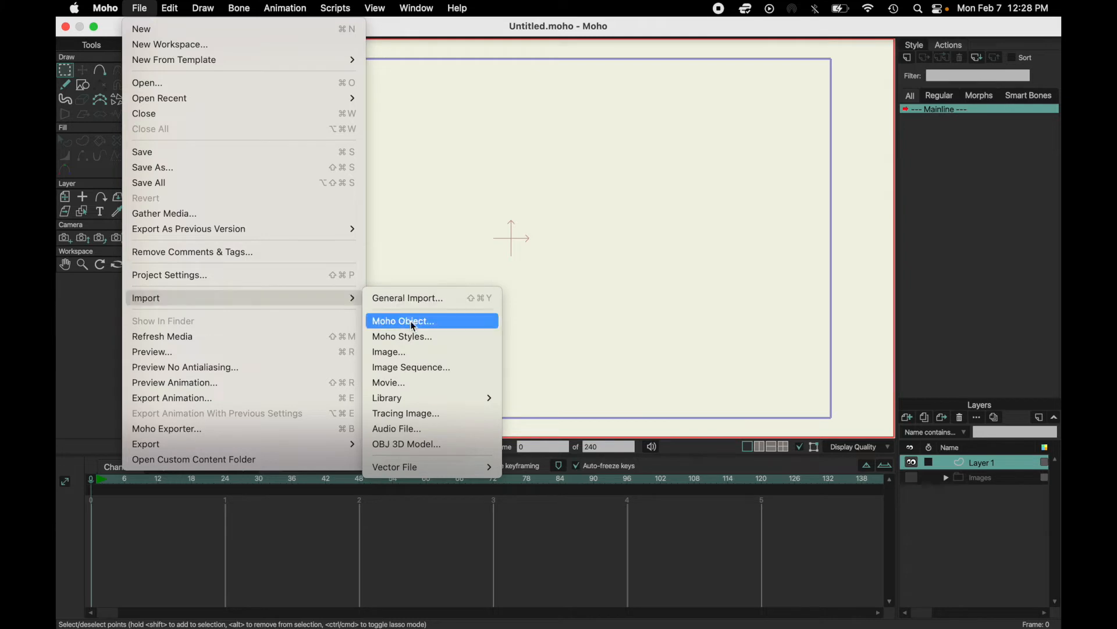
click(431, 447)
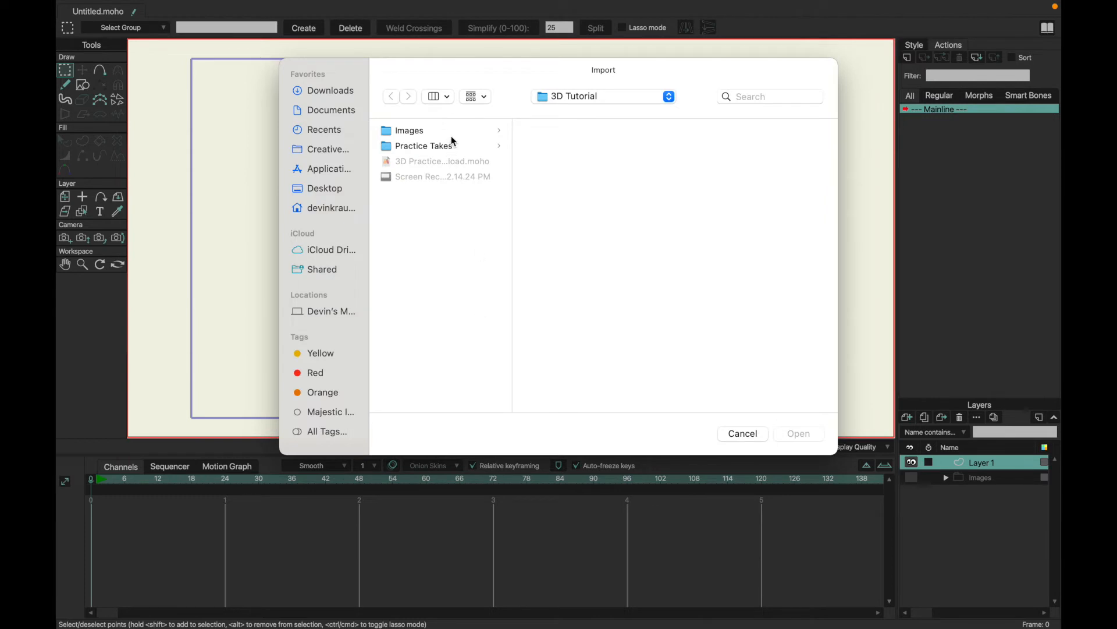
click(442, 130)
click(555, 192)
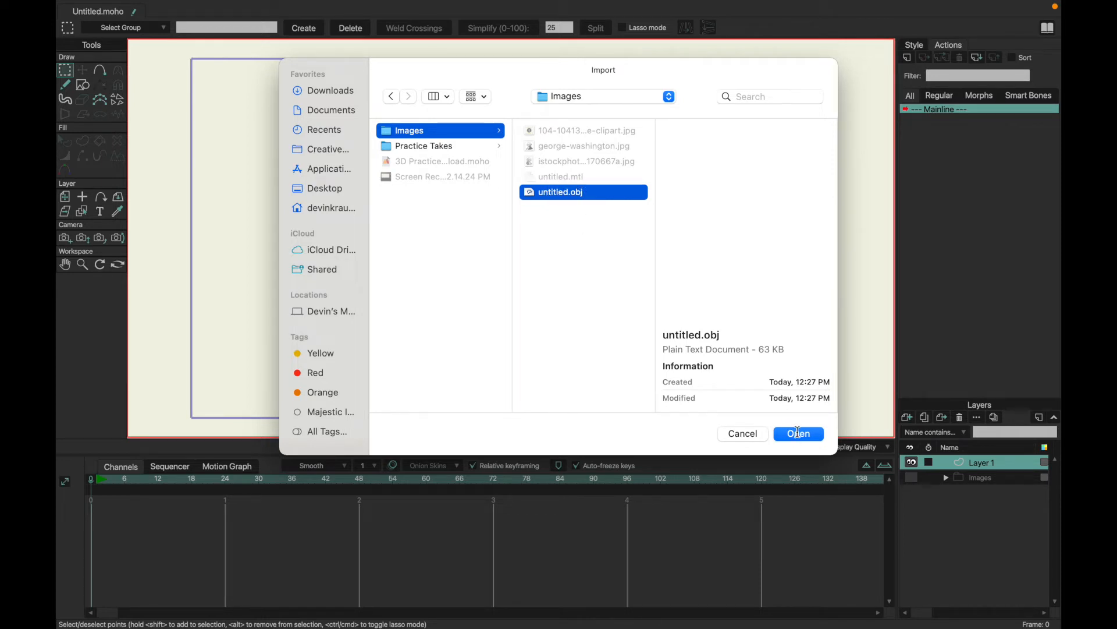
click(798, 433)
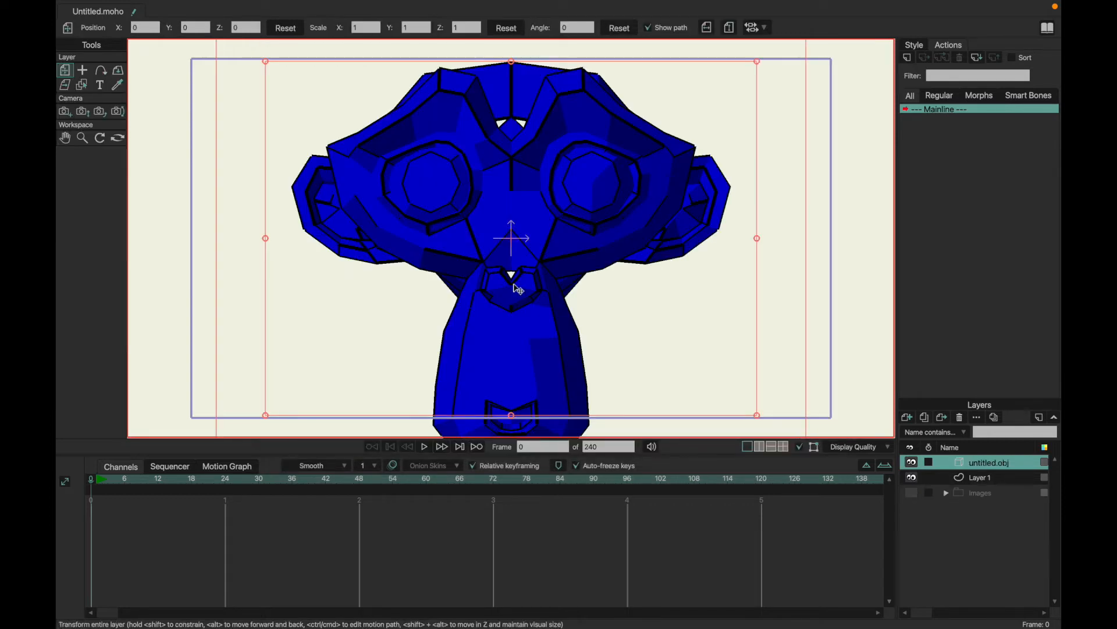
Step: Scale down the imported monkey, rotate it to about -2.99° X and 447.63° Y, and render a preview
drag(766, 419, 705, 381)
click(117, 70)
drag(357, 180, 749, 243)
key(super+r)
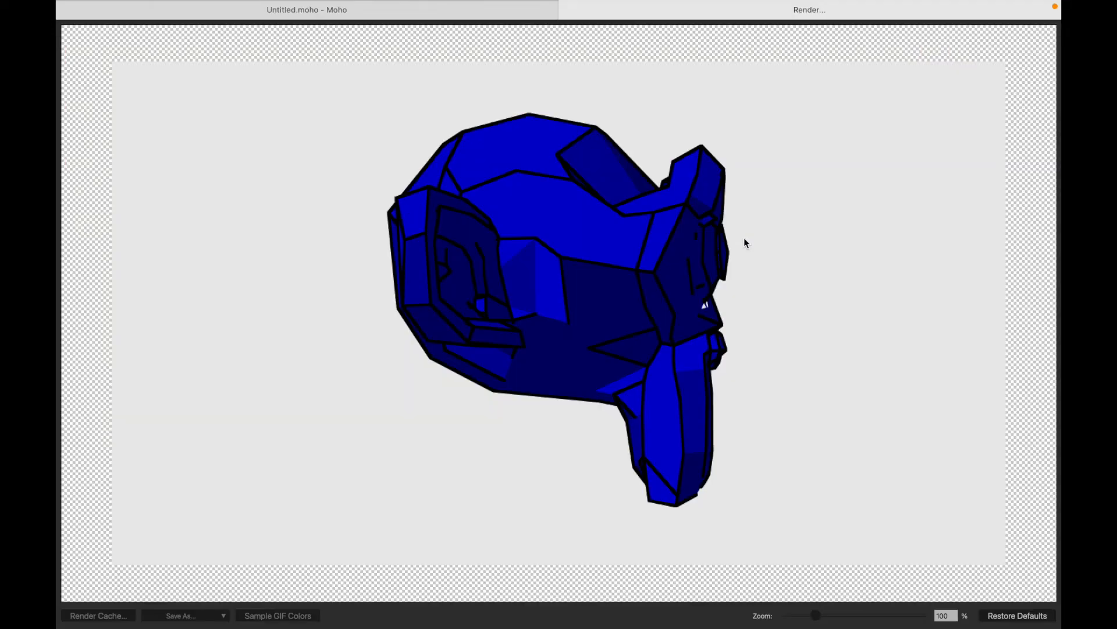
click(438, 16)
Step: Set the untitled.obj layer's 3D shading to Smooth
double_click(959, 481)
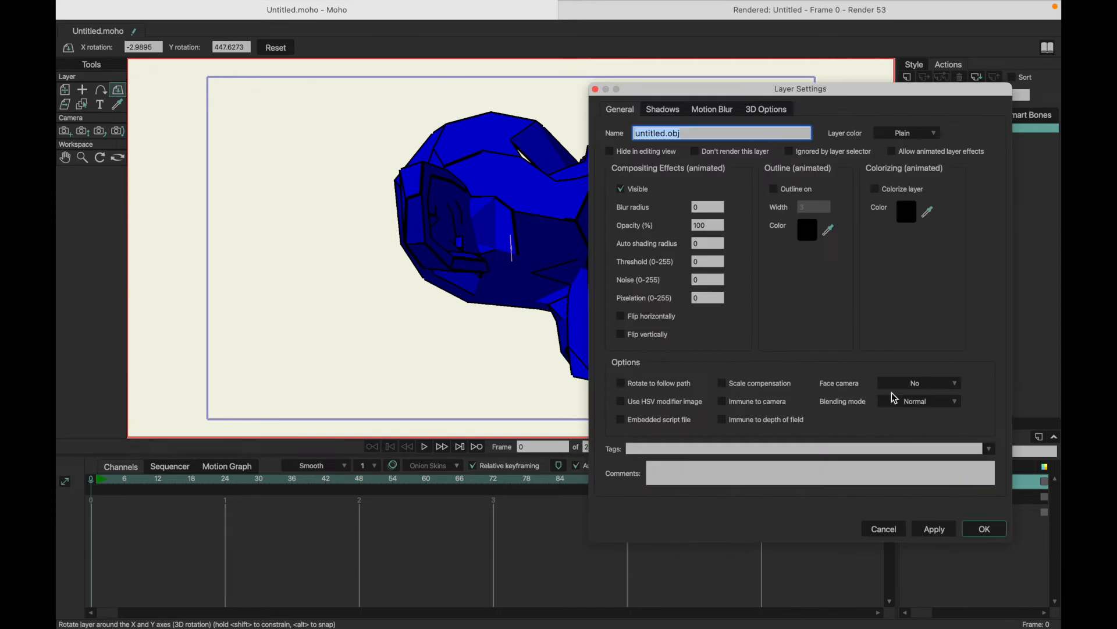
click(771, 108)
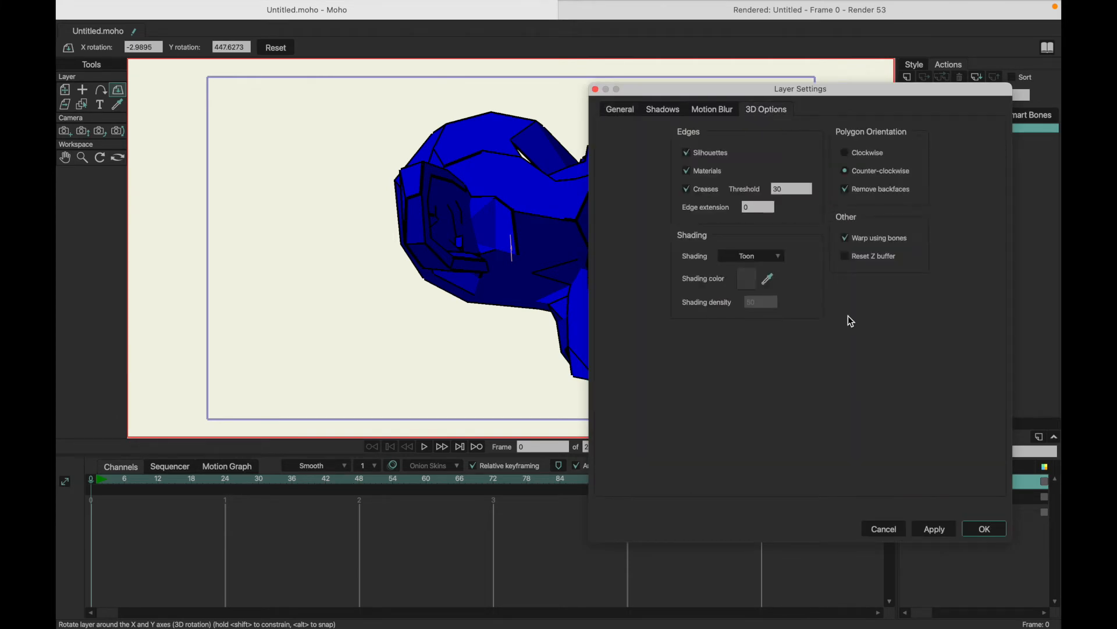
click(750, 256)
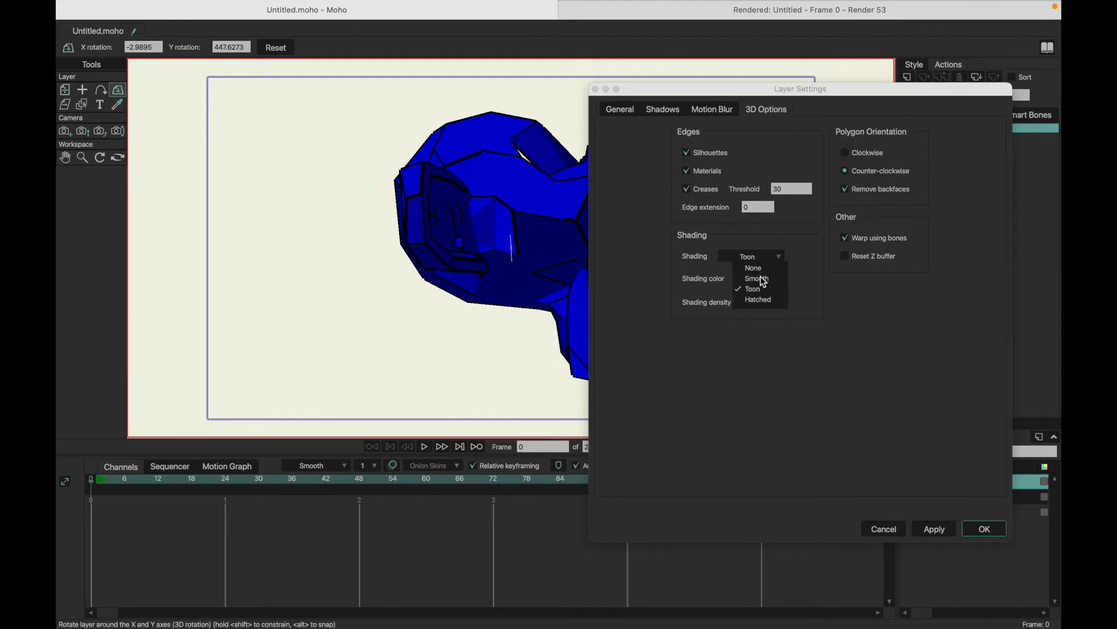
click(755, 270)
click(935, 529)
click(980, 530)
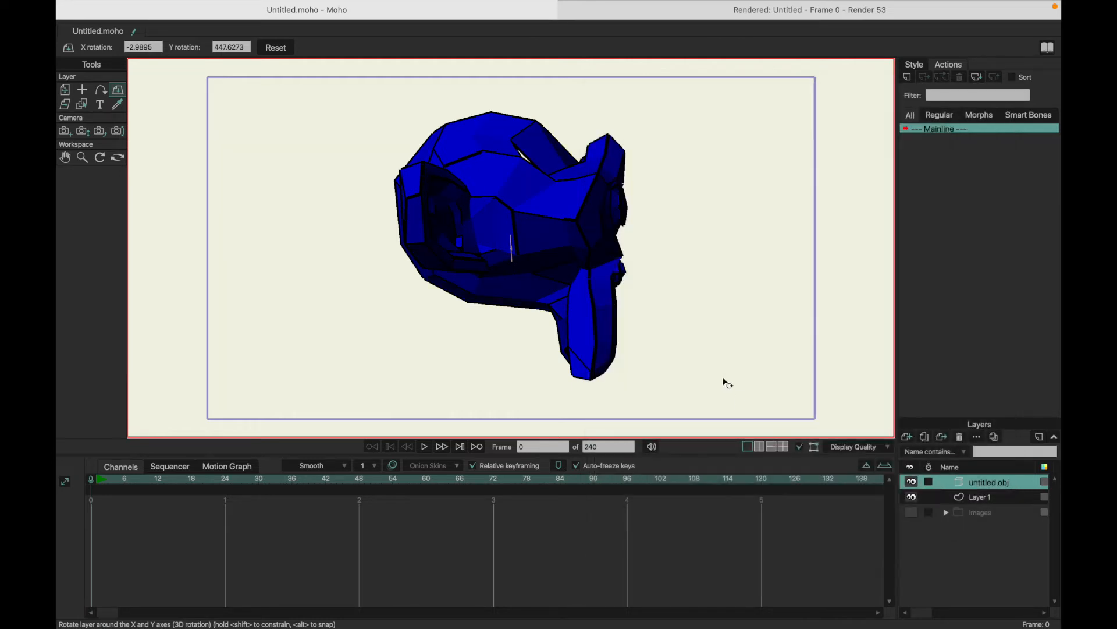
Step: Rotate the smooth-shaded monkey to about 314.35° Y and render a preview of the frame
drag(709, 293, 495, 328)
key(super+r)
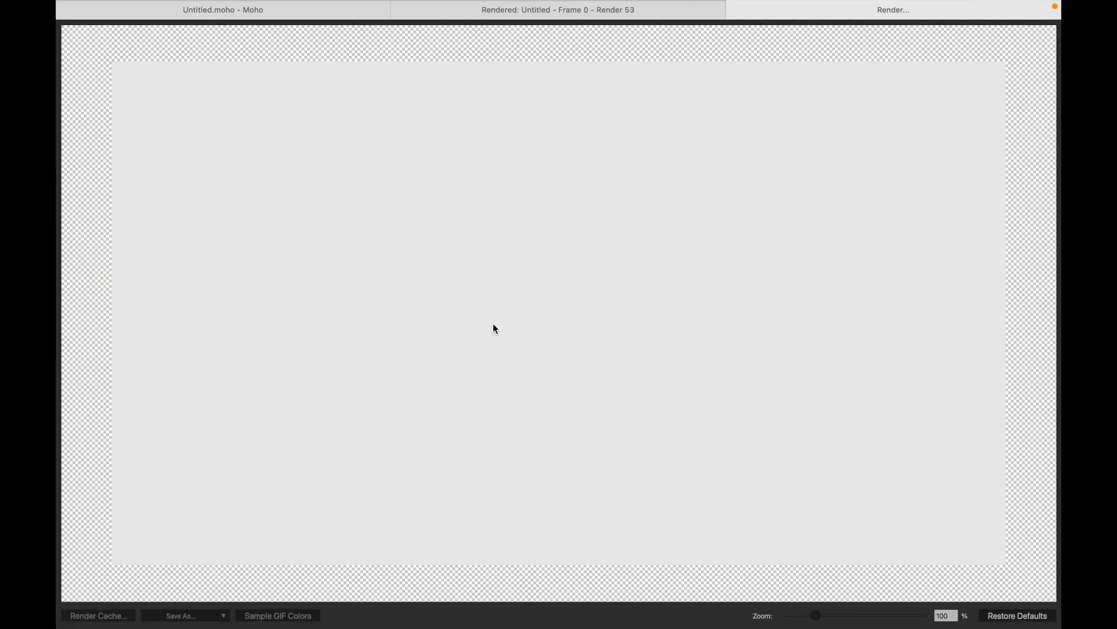
click(483, 17)
click(345, 13)
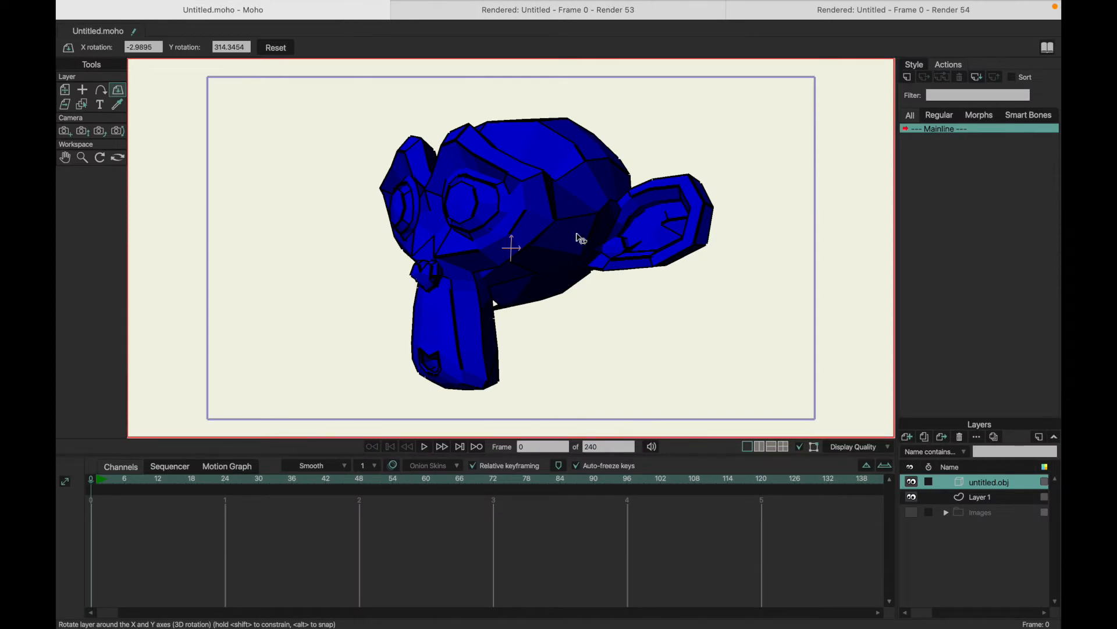
Step: Rotate the monkey through several angles to a frontal view at about -10.77° X and 359.02° Y
drag(626, 237, 693, 239)
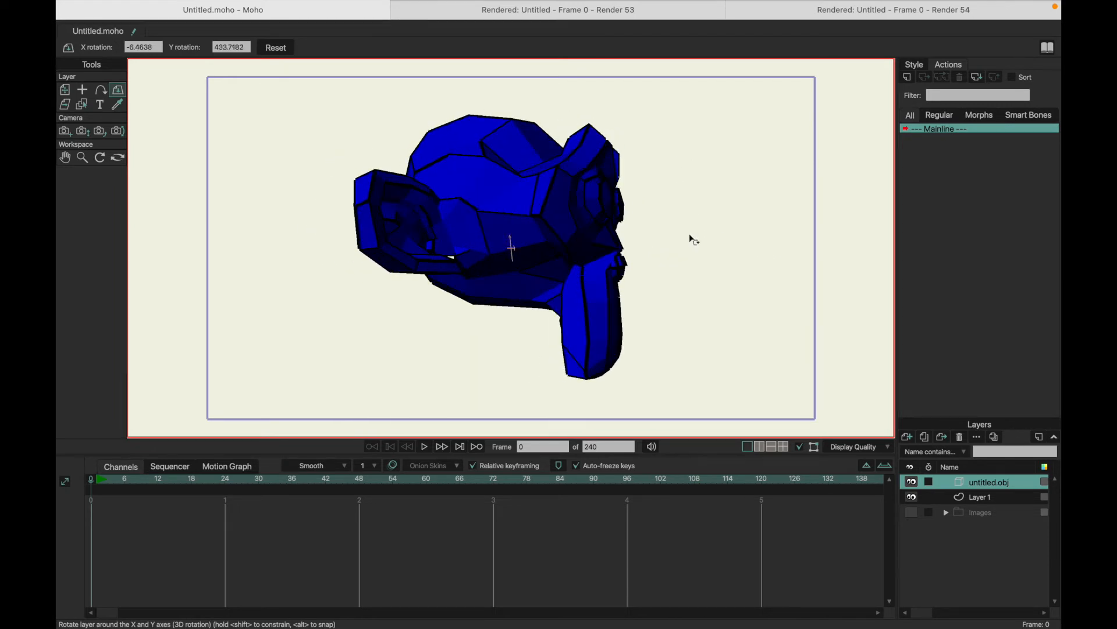
mouse_move(499, 247)
mouse_down()
mouse_move(298, 246)
mouse_move(312, 256)
mouse_move(631, 291)
mouse_move(359, 280)
mouse_move(509, 256)
mouse_up()
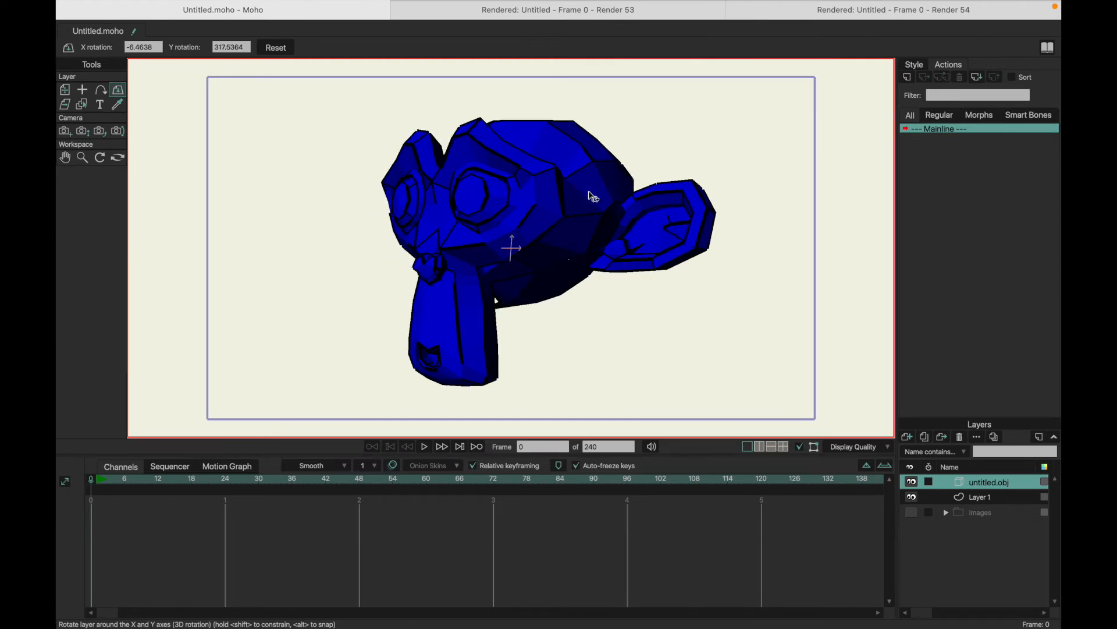
drag(612, 359, 766, 252)
drag(501, 251, 703, 249)
drag(522, 242, 569, 243)
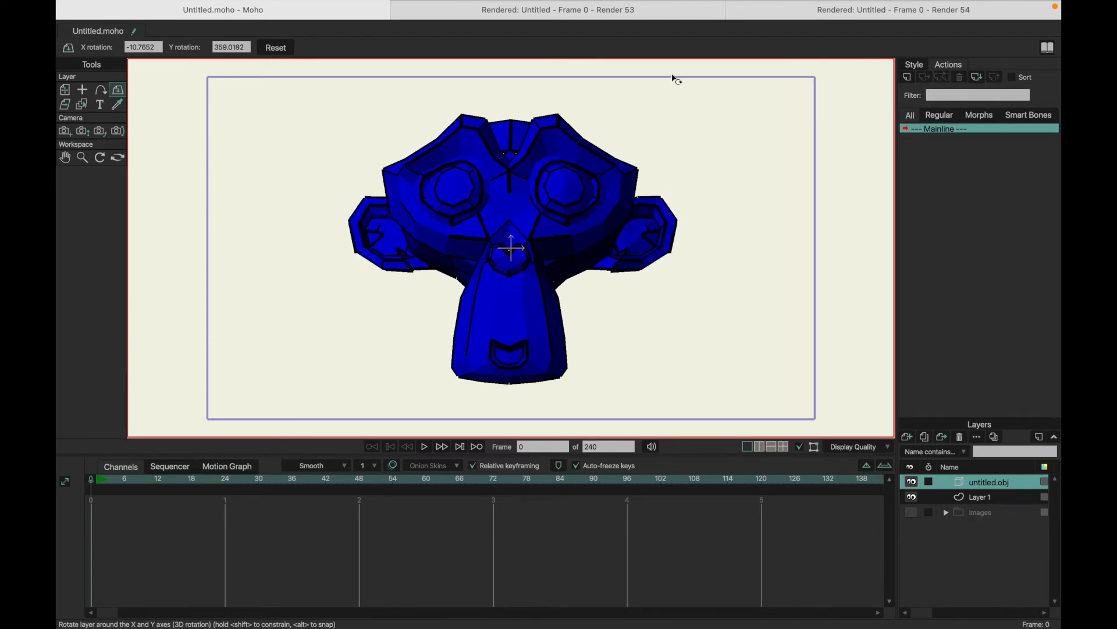
Step: Start a new Moho document and check Layer 1's layer settings without changing them
key(super+n)
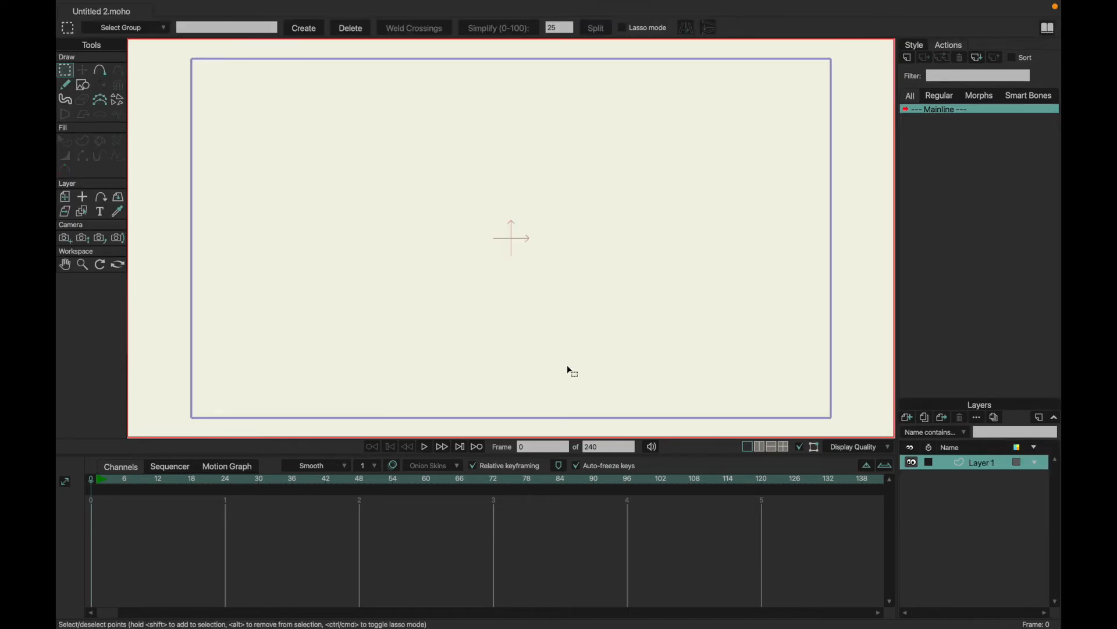
double_click(952, 469)
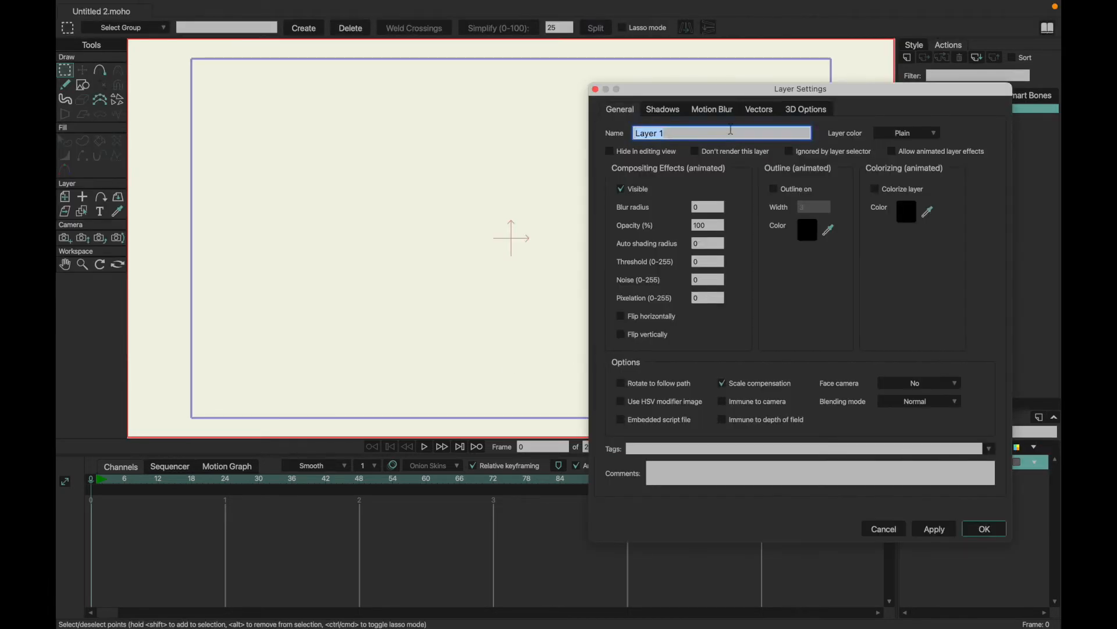
click(886, 527)
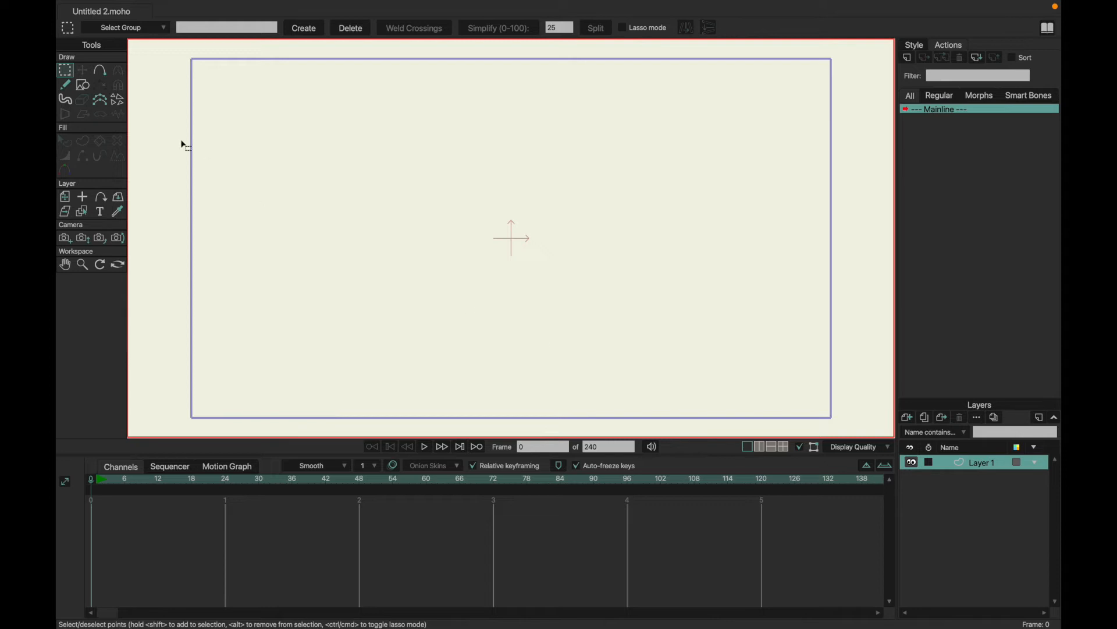
Step: Draw a square on Layer 1 and center it at position X 0, Y 0
click(83, 85)
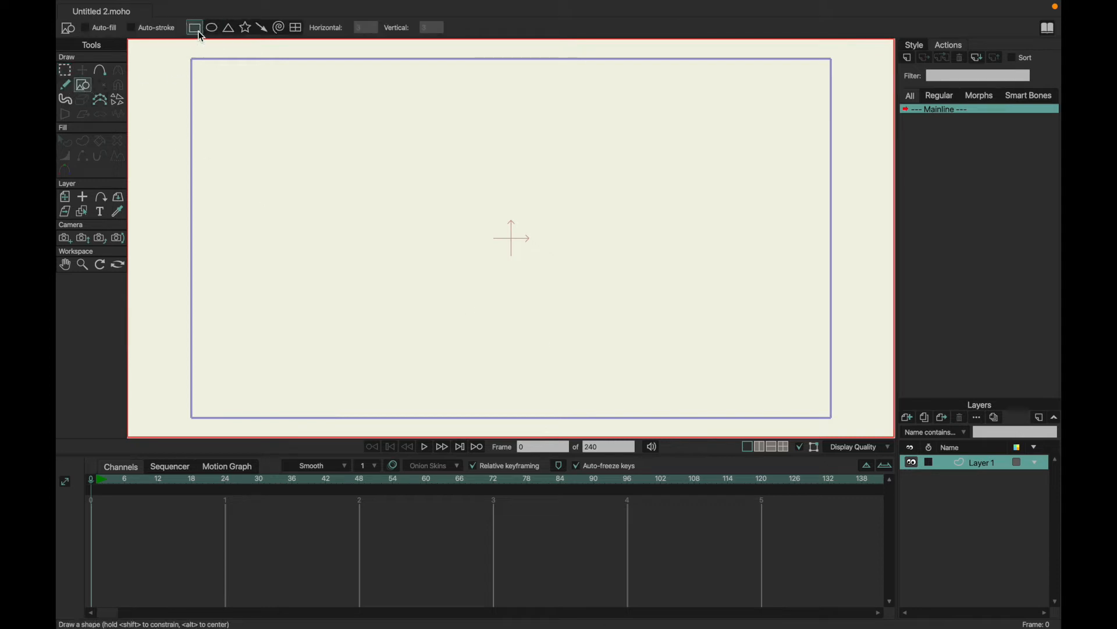
drag(433, 164, 589, 371)
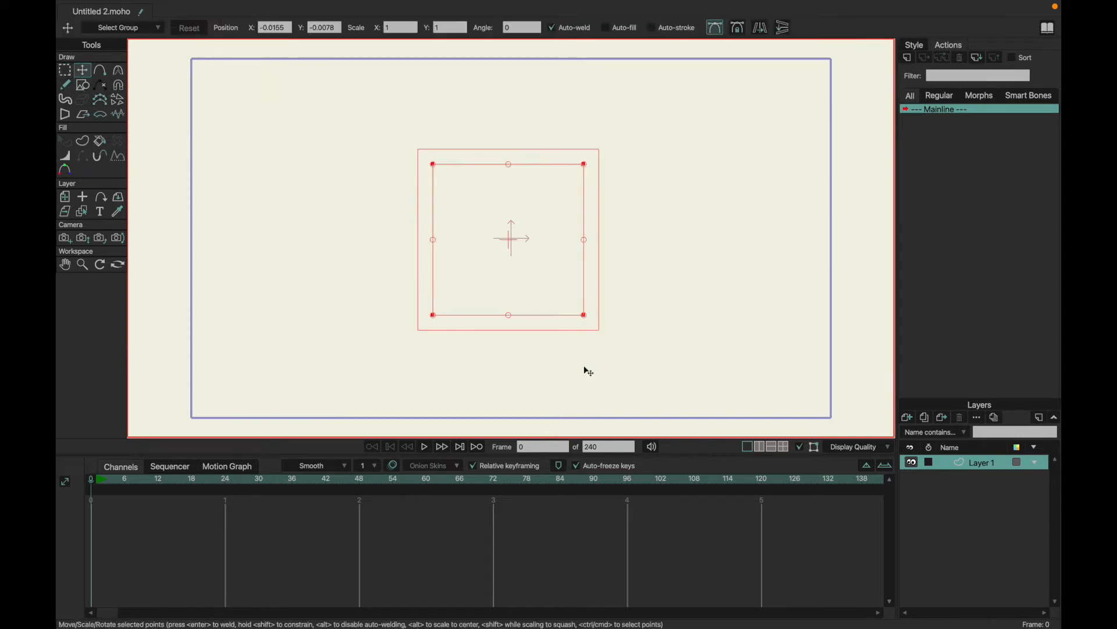
drag(289, 27, 207, 32)
text(0)
key(Return)
drag(340, 28, 310, 28)
text(0)
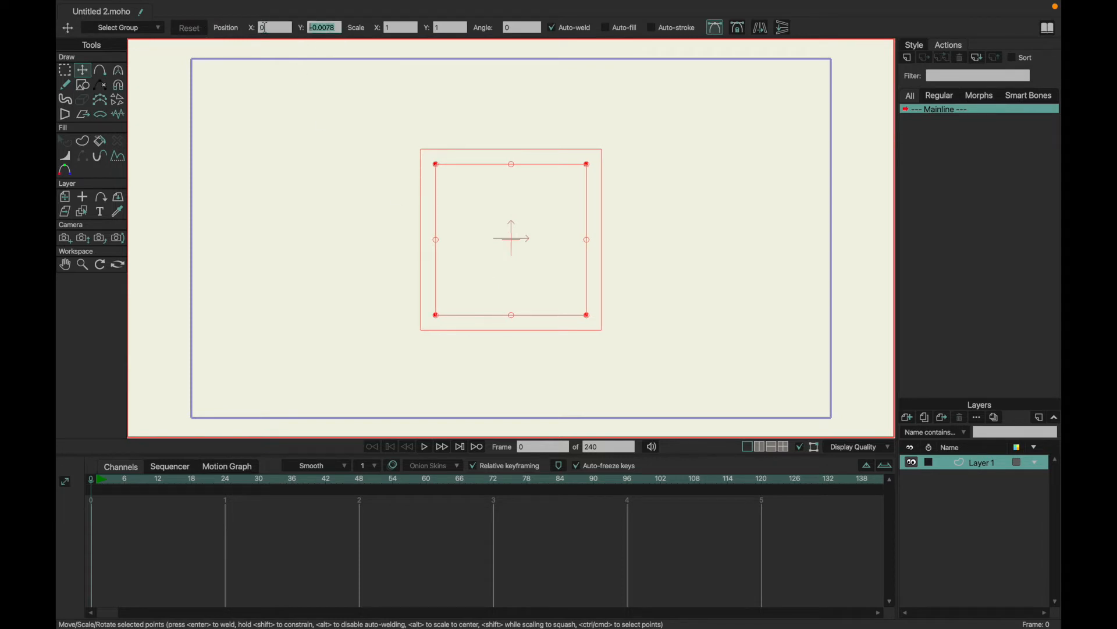
key(Return)
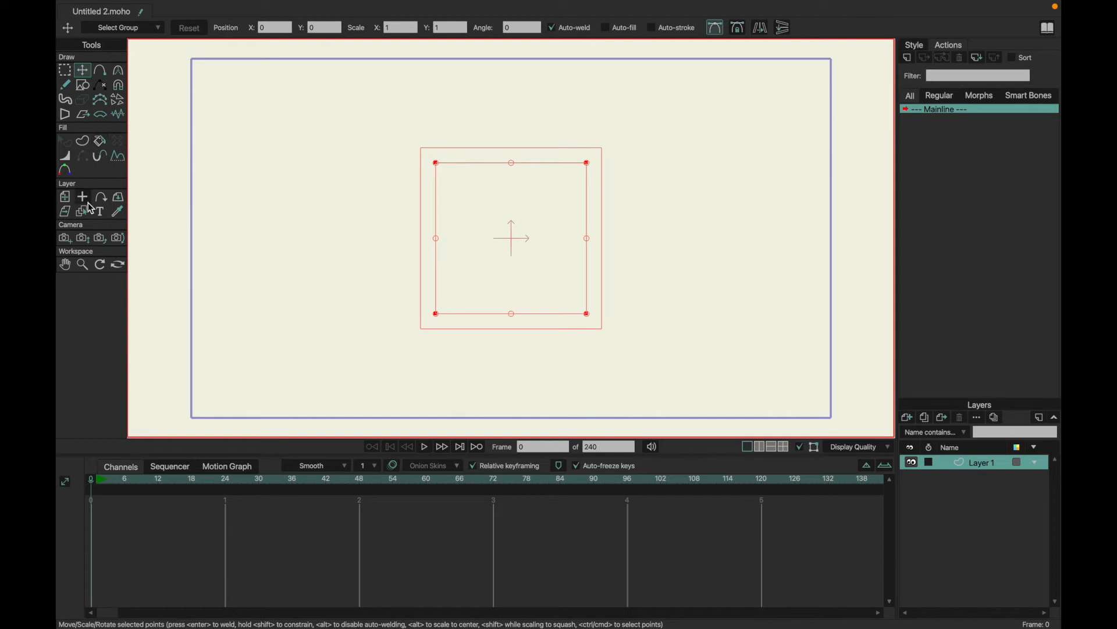
Step: Fill the centered square with solid white, without a stroke, and activate the Select Shape tool
key(p)
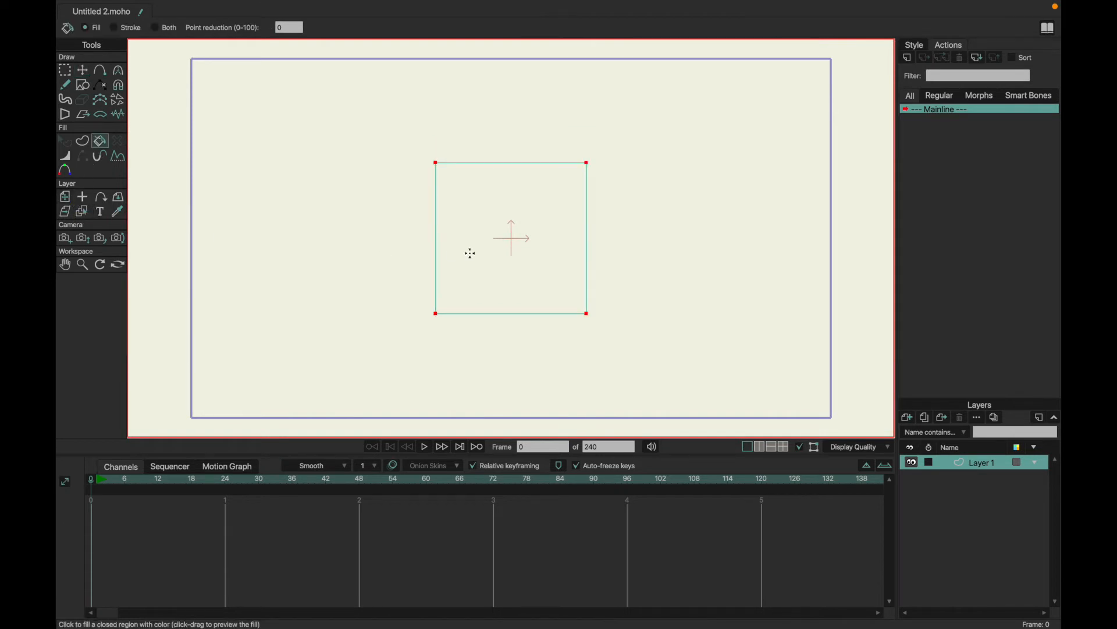
click(470, 256)
key(q)
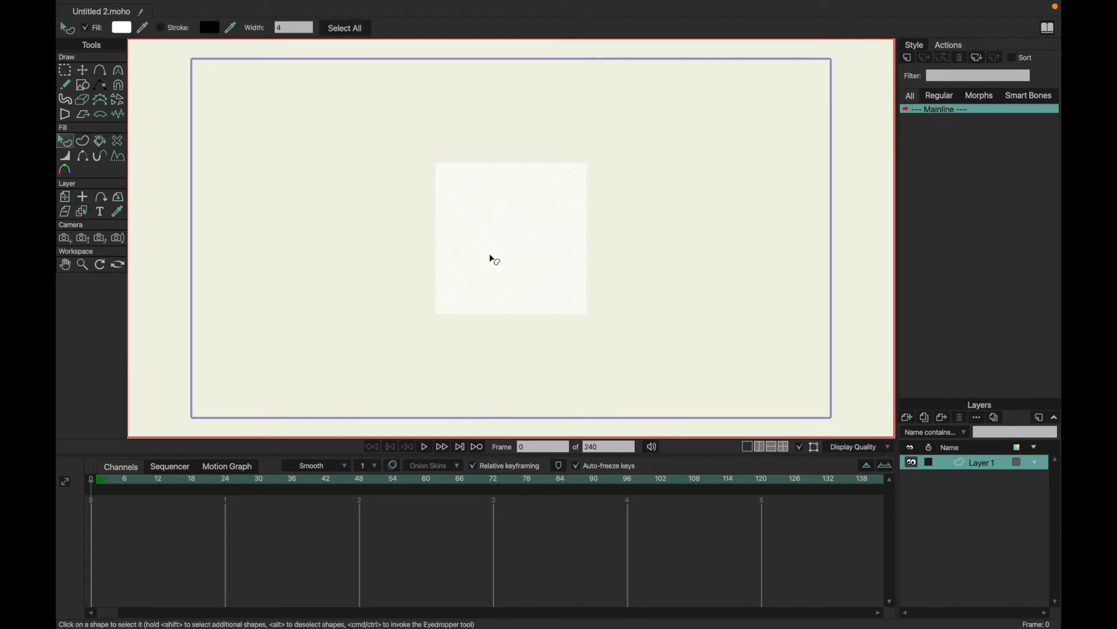
Step: Fill the white square with cyan, turn on its black stroke, and deselect the shape
click(915, 45)
click(910, 166)
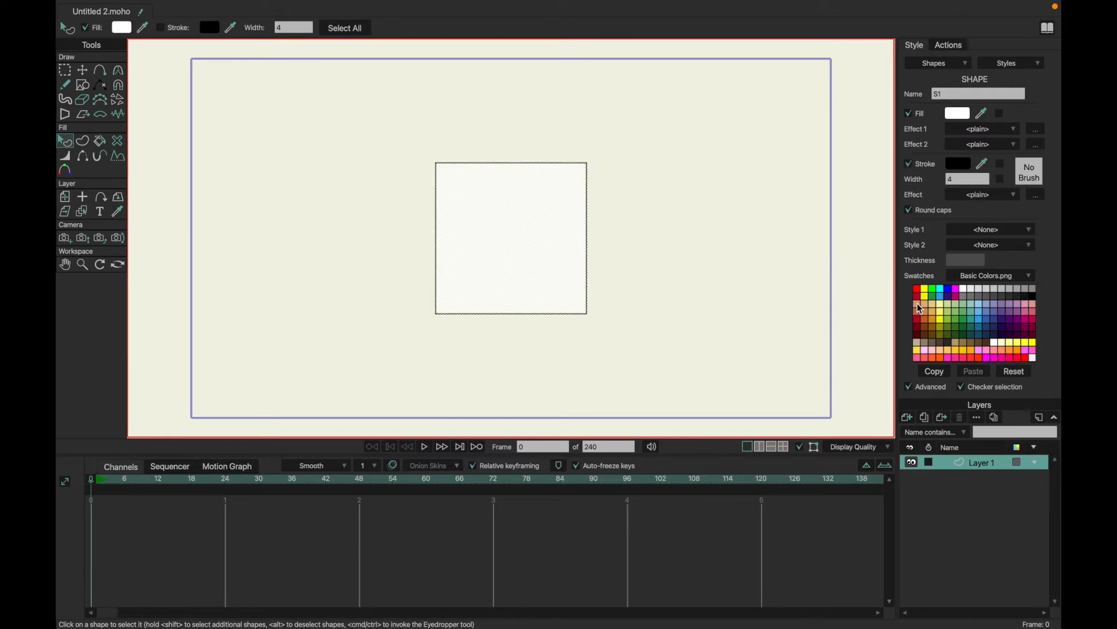
click(944, 290)
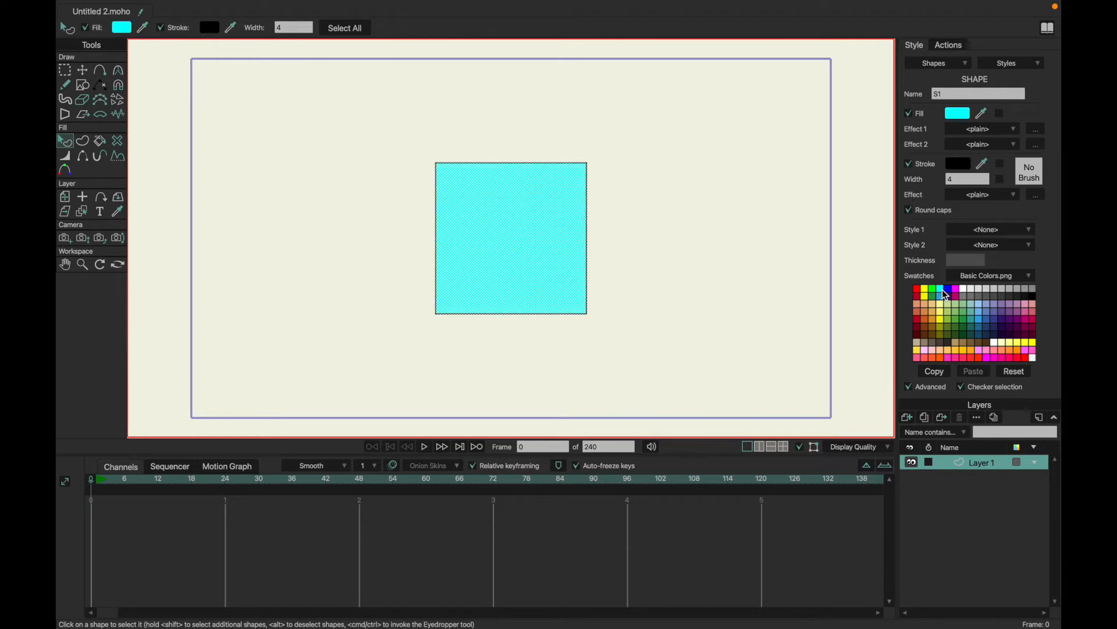
click(781, 347)
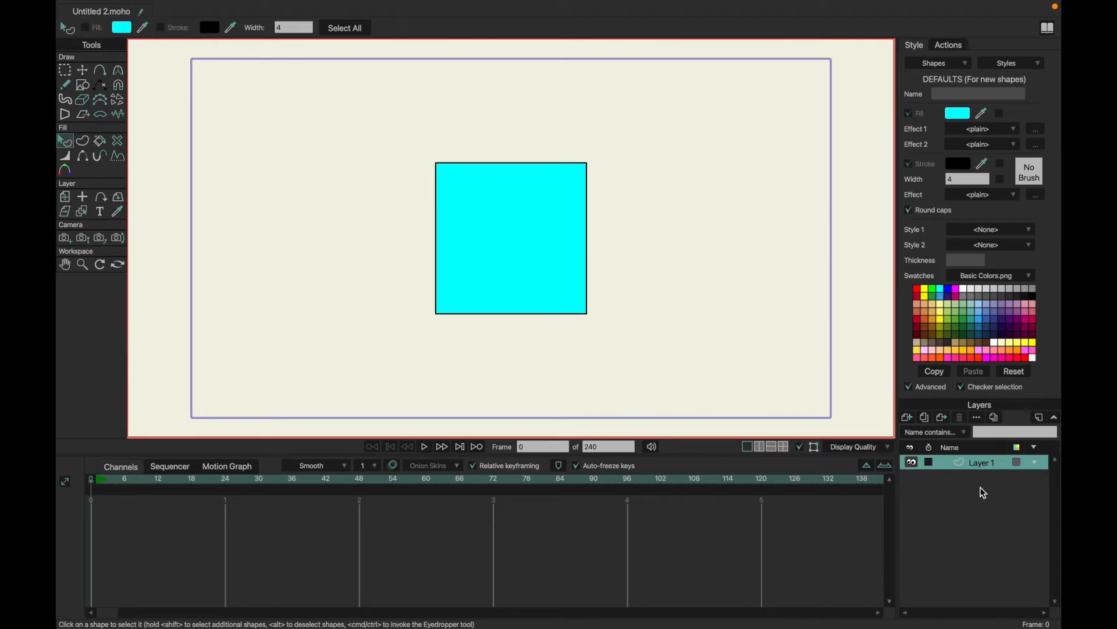
Step: Put Layer 1 in a group layer and enable Sort layers by depth and Sort by true distance for the group
click(909, 418)
click(969, 472)
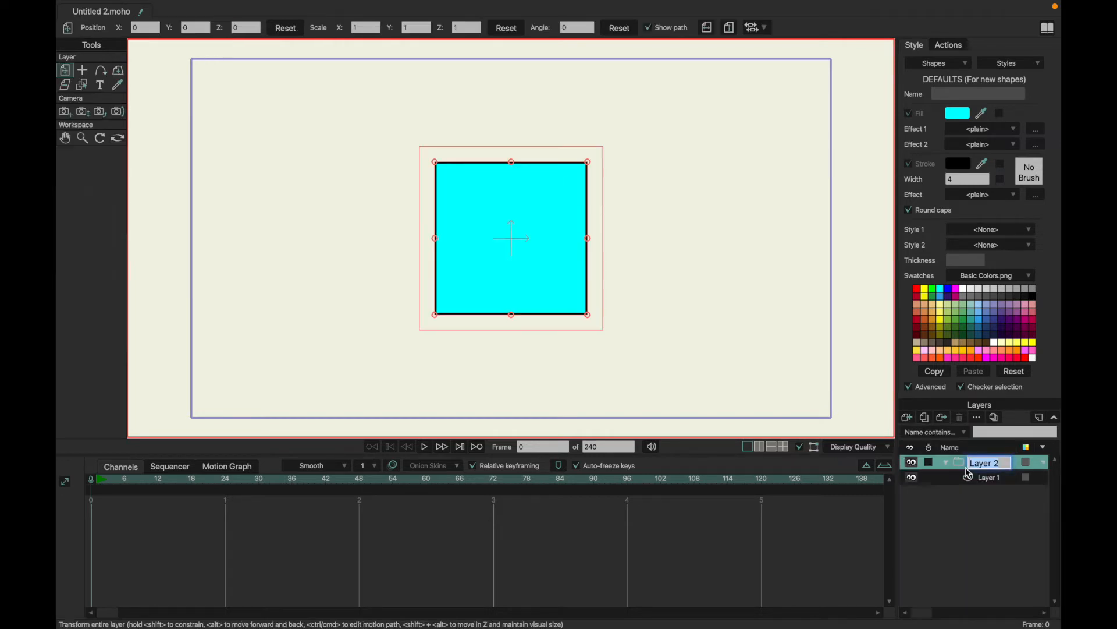
double_click(967, 466)
click(845, 109)
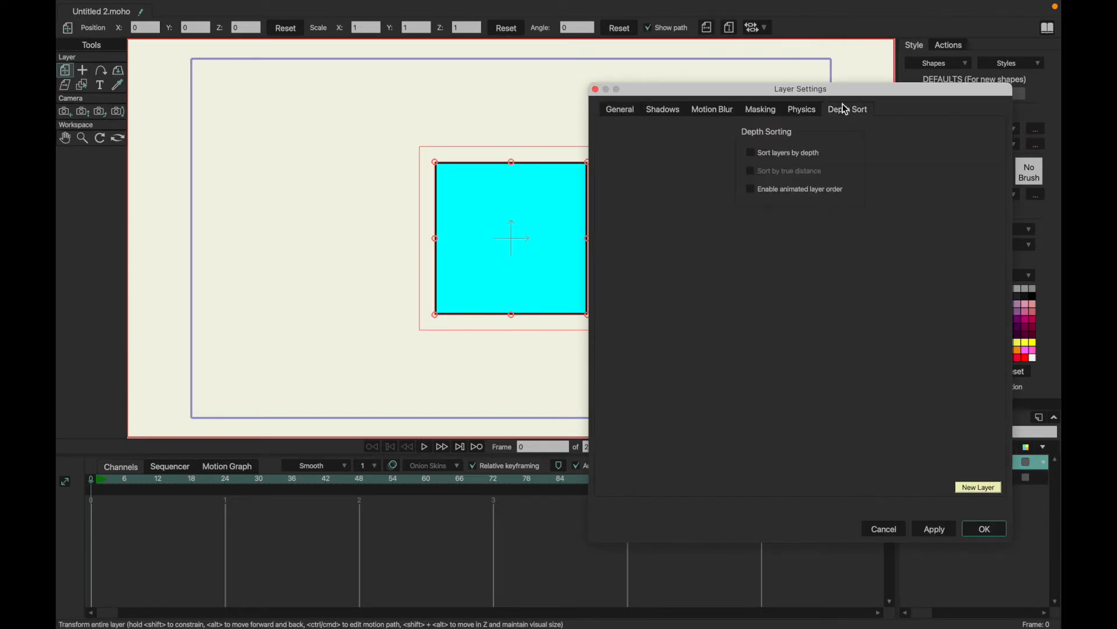
click(751, 153)
click(751, 172)
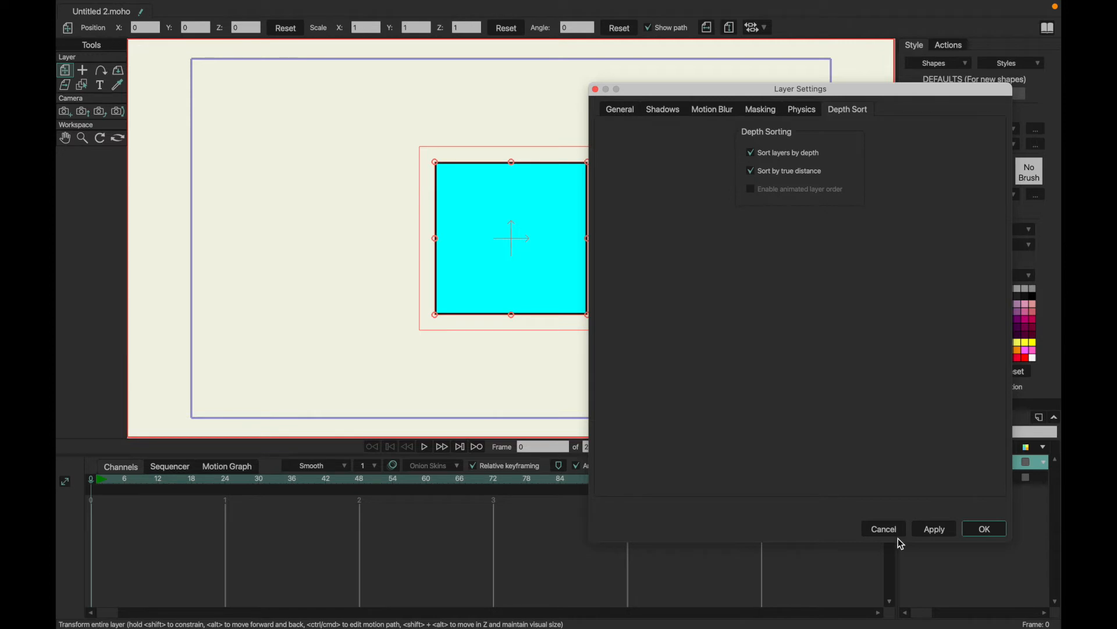
click(967, 530)
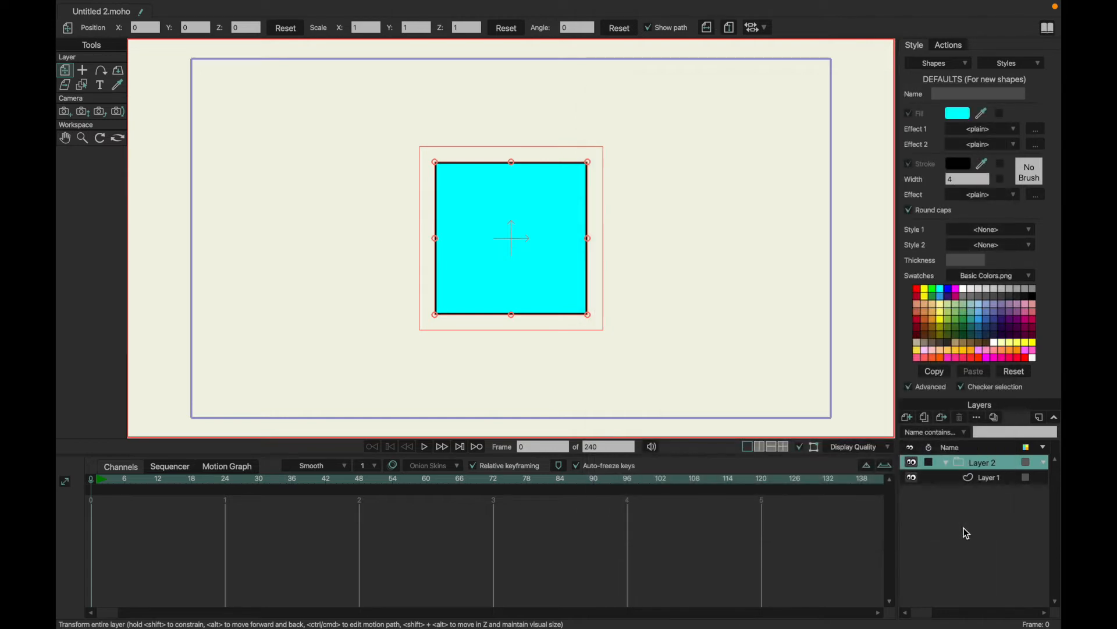
Step: Rename Layer 1, the square inside the group, as Front
double_click(977, 479)
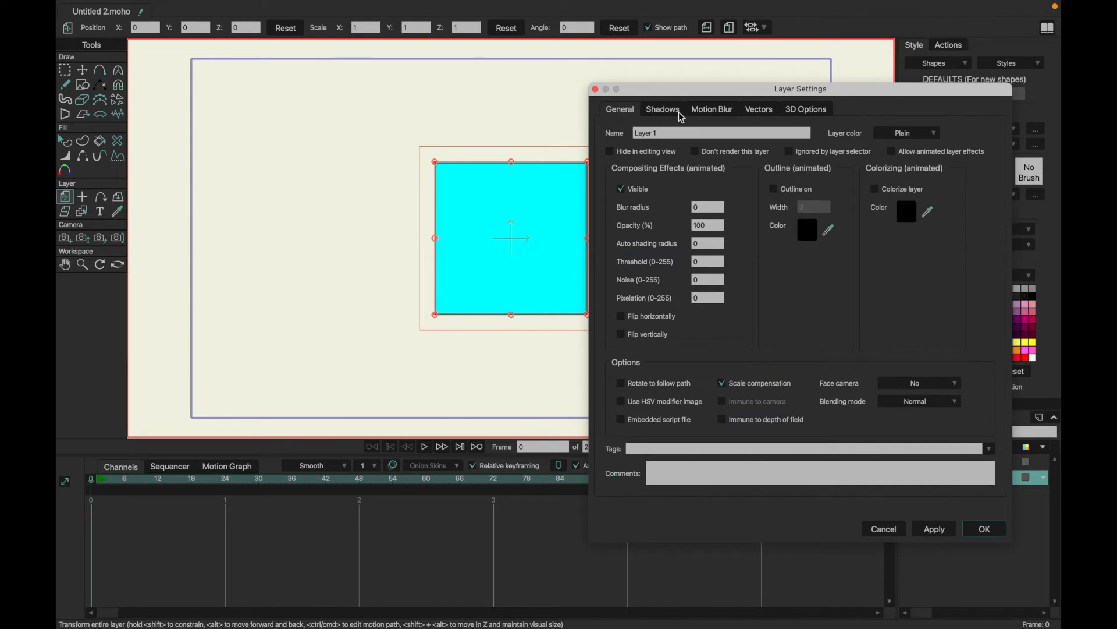
triple_click(662, 130)
text(Front)
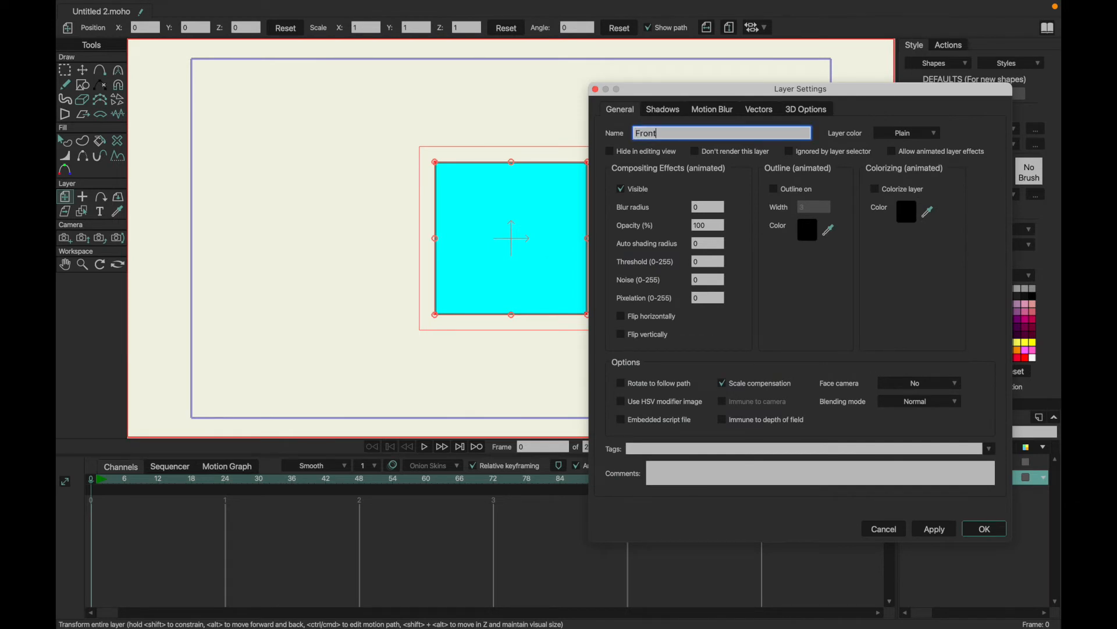
key(Return)
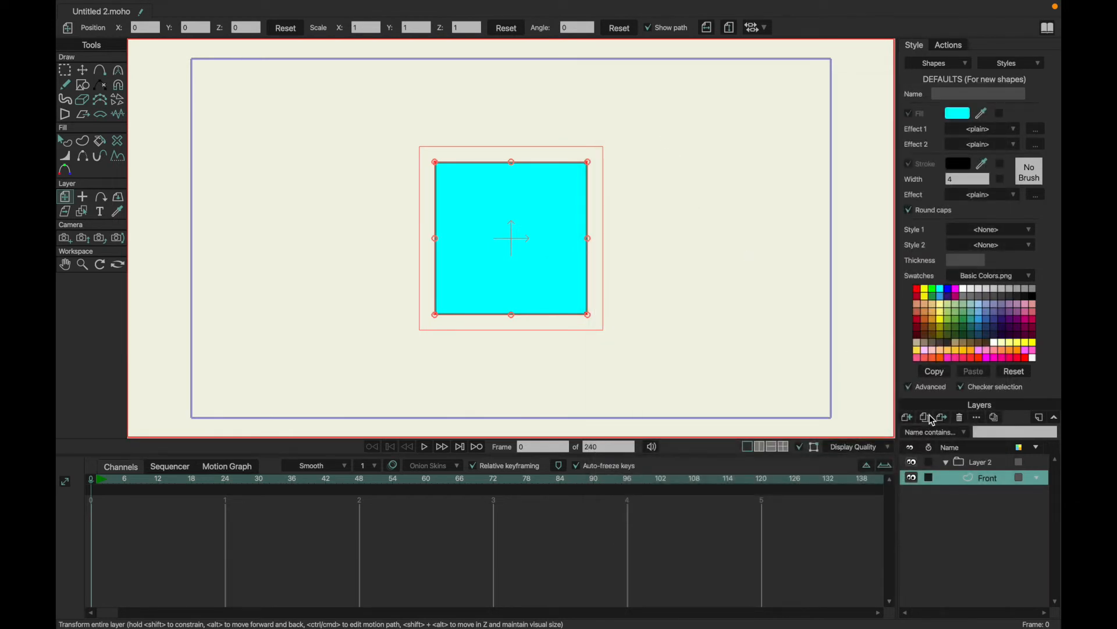
Step: Duplicate the Front layer and name the copy Left
click(928, 418)
double_click(973, 482)
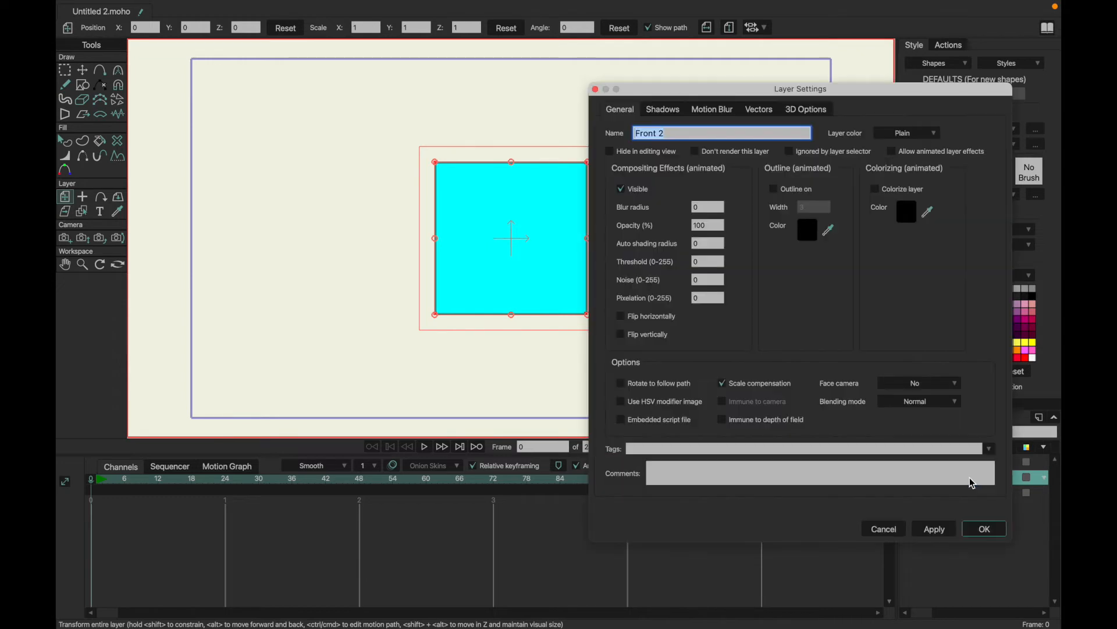
text(Left)
key(Return)
Step: Rotate the Left layer 90° about X and rename it Top
click(117, 198)
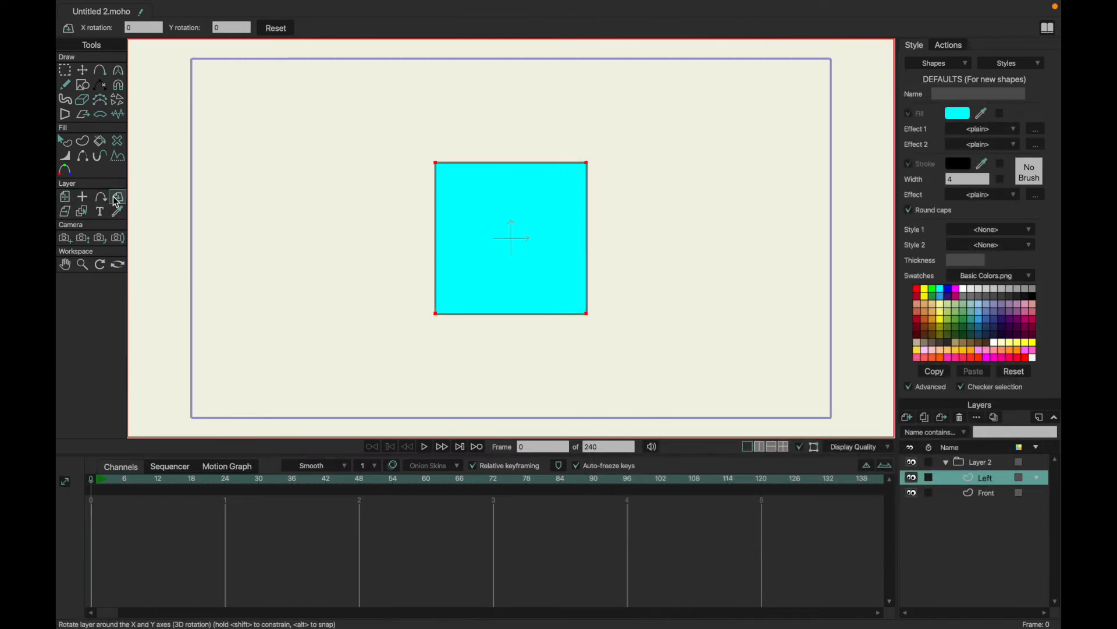
click(151, 27)
text(90)
key(Return)
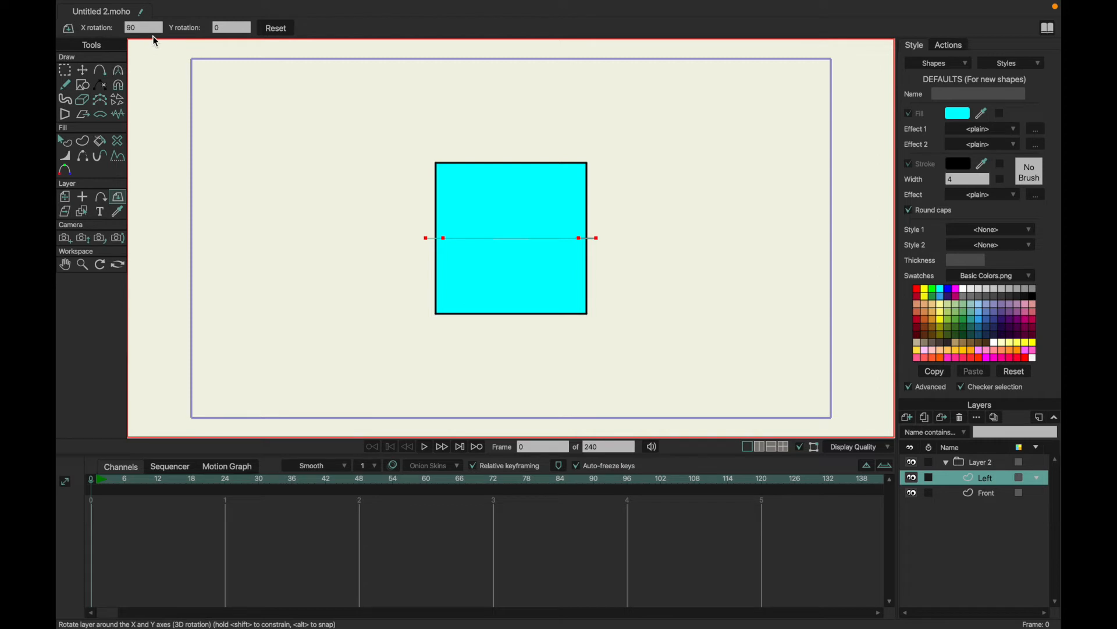
double_click(988, 479)
text(Top)
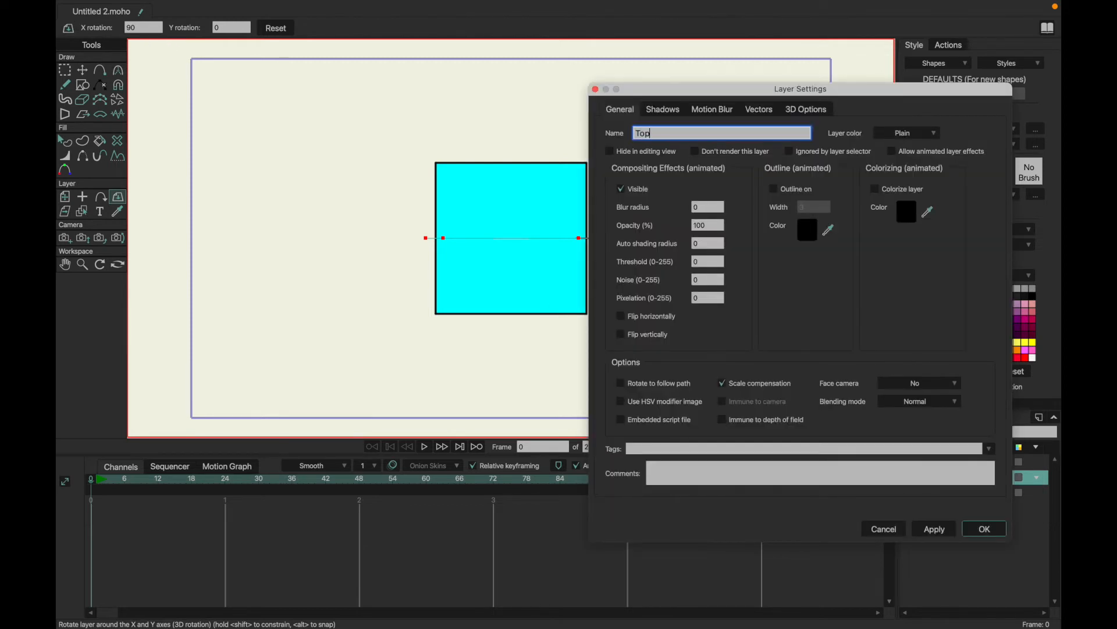
key(Return)
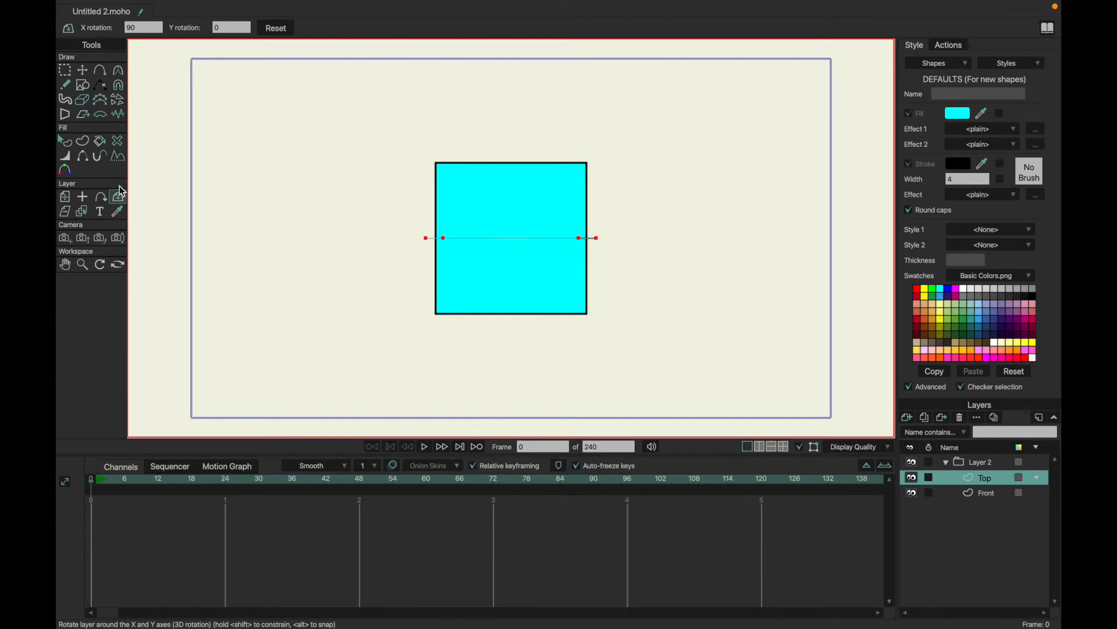
Step: Tilt the Layer 2 group about its X axis to show both squares at an angle
double_click(984, 464)
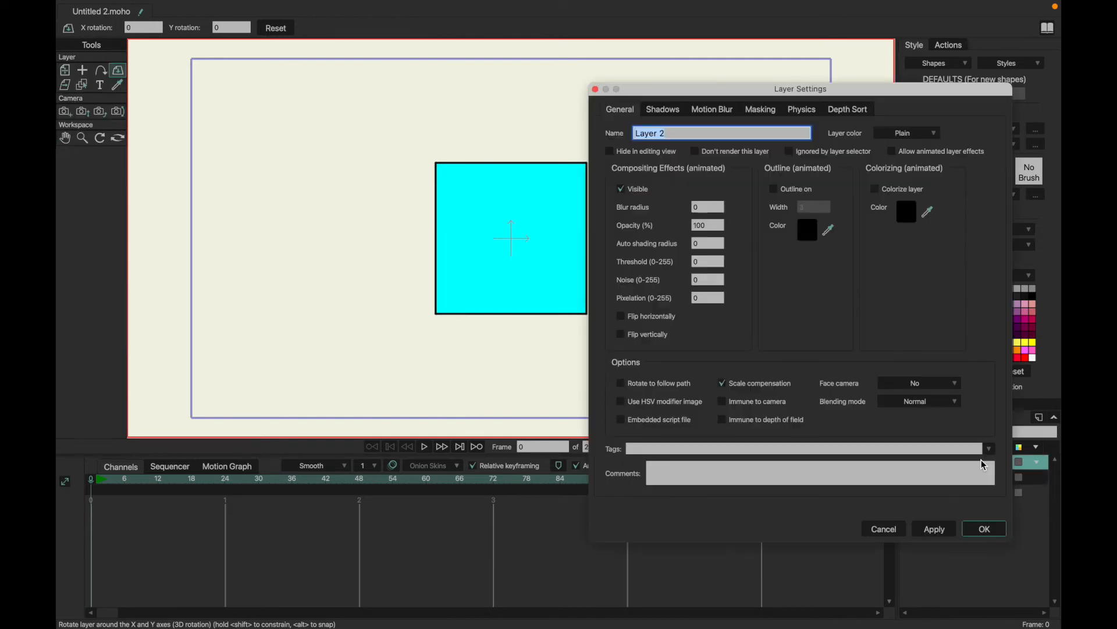
click(878, 531)
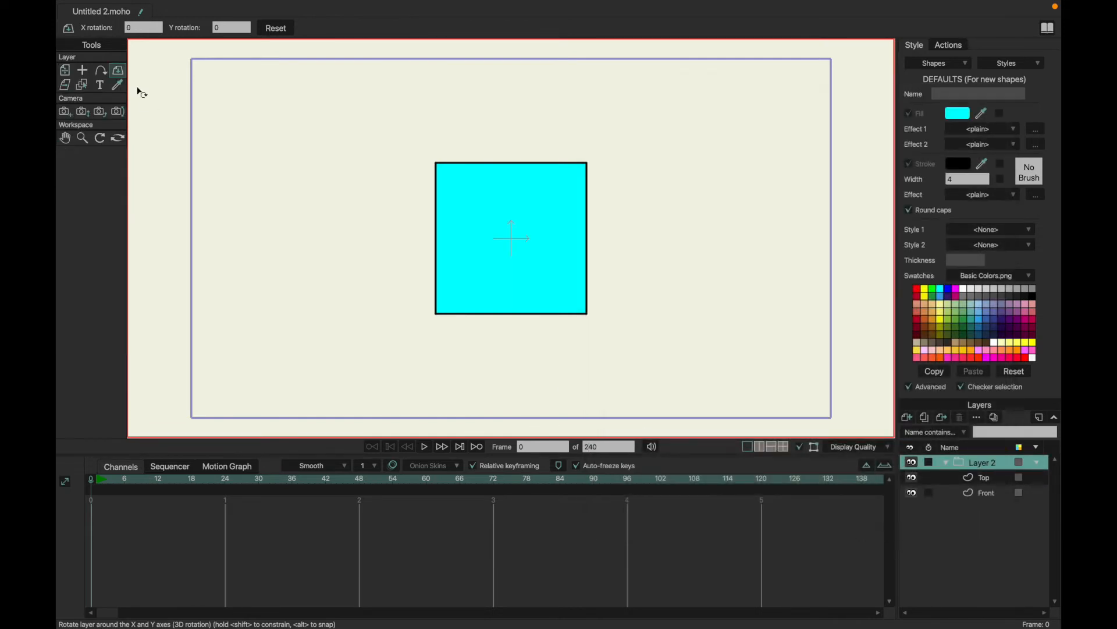
drag(306, 197, 320, 411)
drag(155, 28, 58, 29)
text(90)
key(Return)
drag(545, 377, 545, 234)
Step: Set the Top layer's Z scale to 0.85 and shift its Z position to -0.70
click(983, 477)
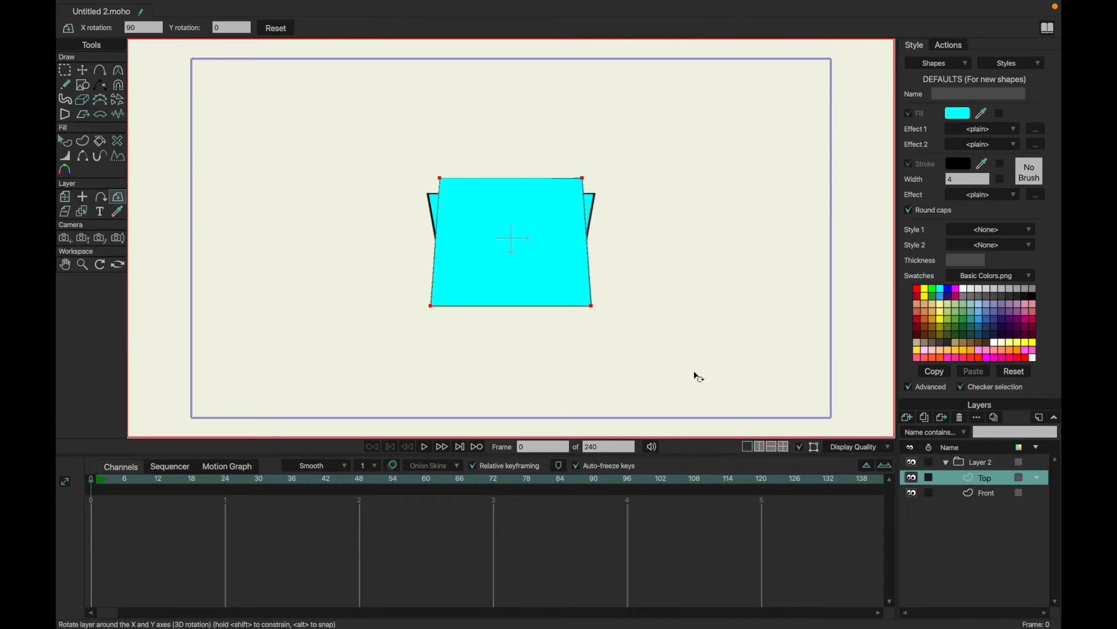
click(67, 198)
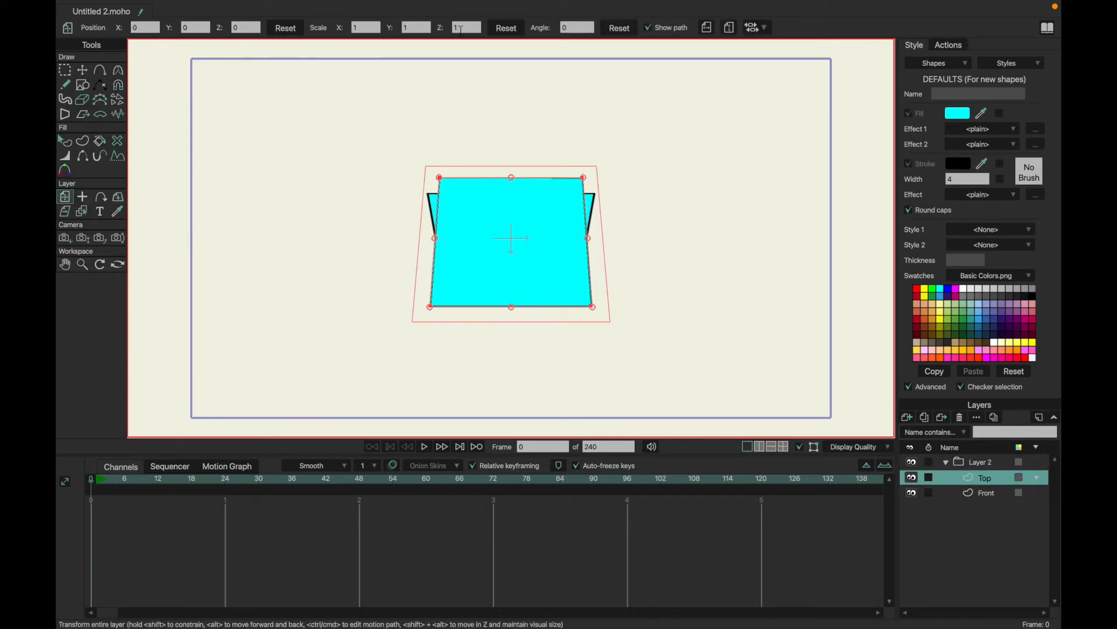
scroll(461, 29, up, 5)
scroll(244, 28, up, 4)
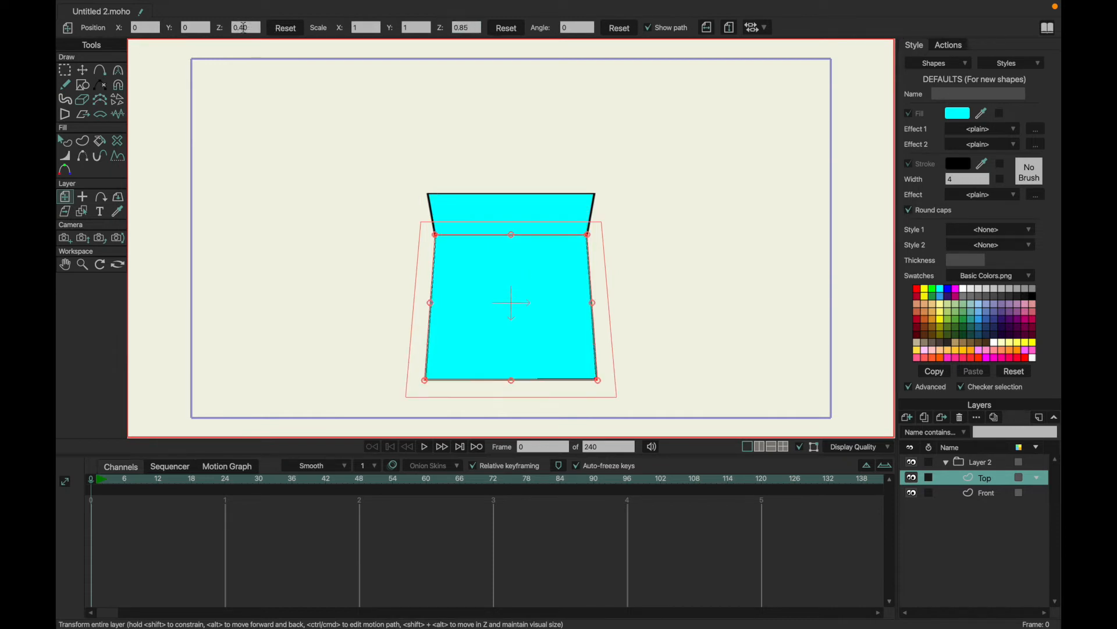
scroll(244, 27, down, 12)
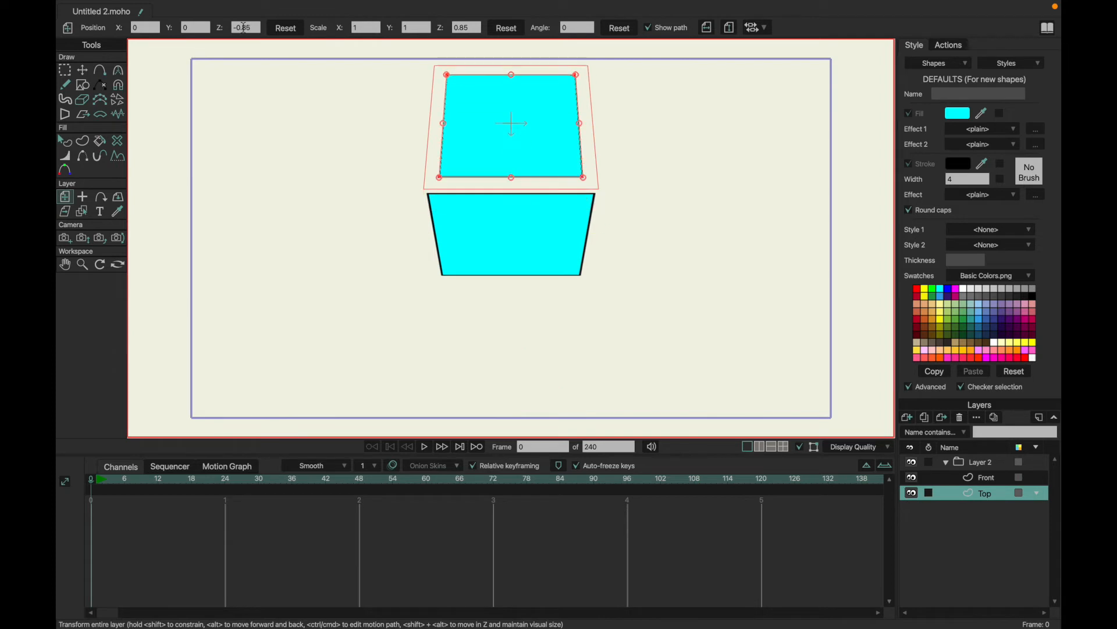
scroll(243, 28, up, 2)
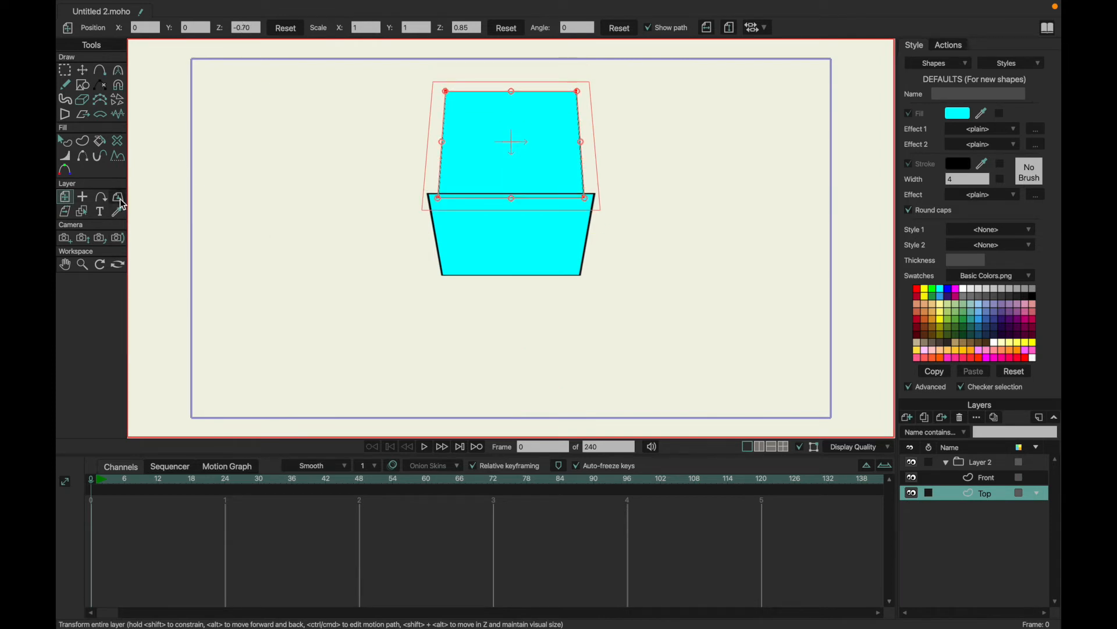
Step: Rotate the Layer 2 group to a side view at about 44.53° X and 81.16° Y
click(983, 463)
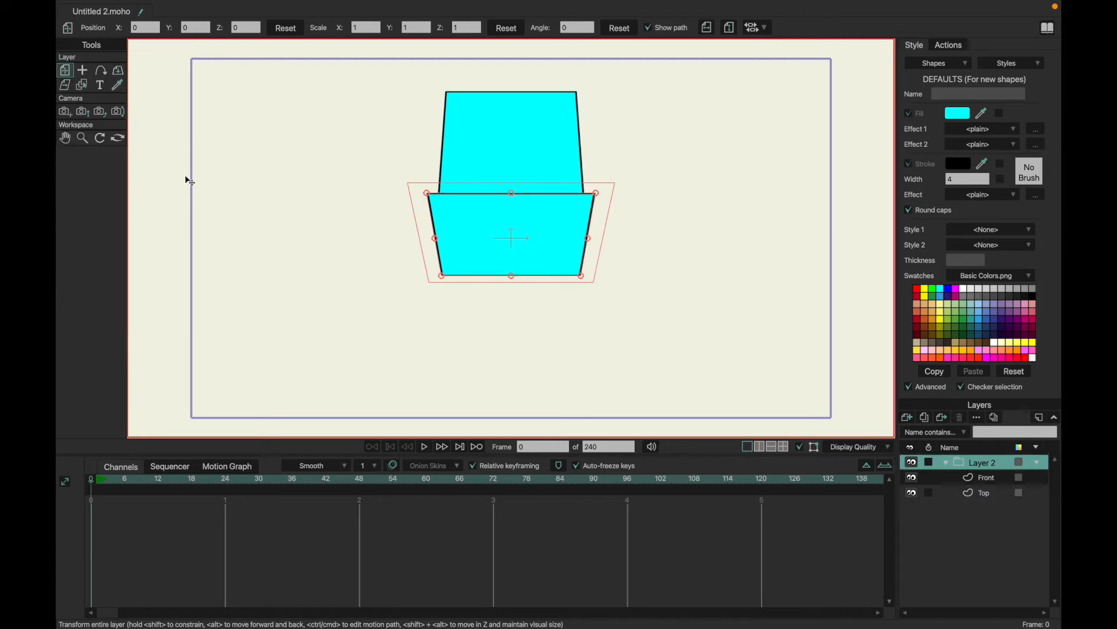
click(118, 71)
drag(289, 186, 793, 185)
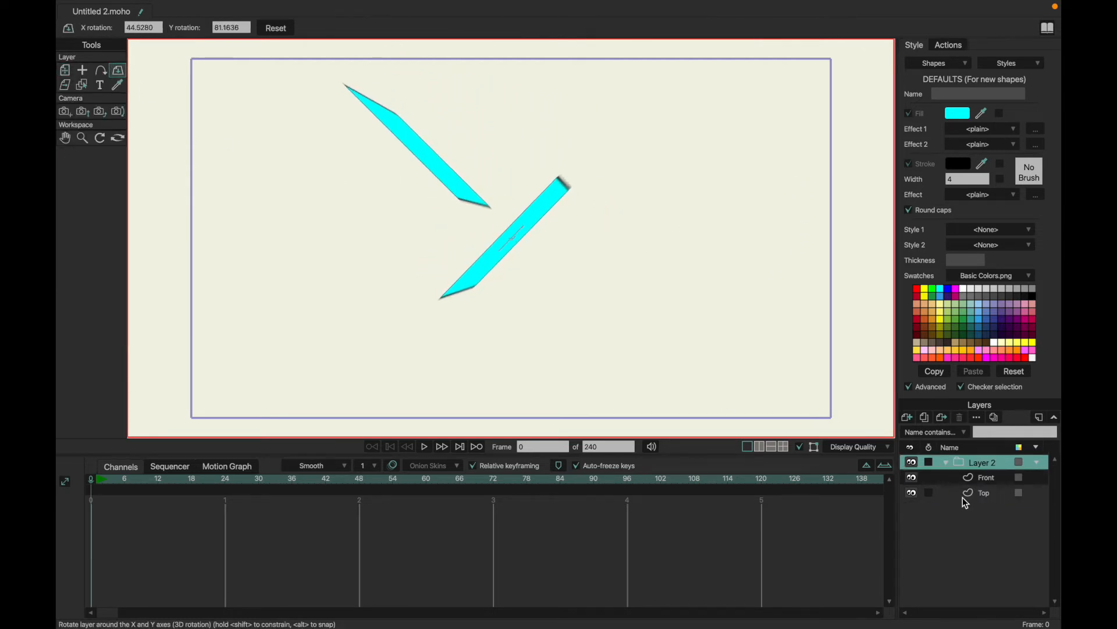
Step: Adjust the Top layer's Z position toward the Front square, settling on -0.40
click(983, 492)
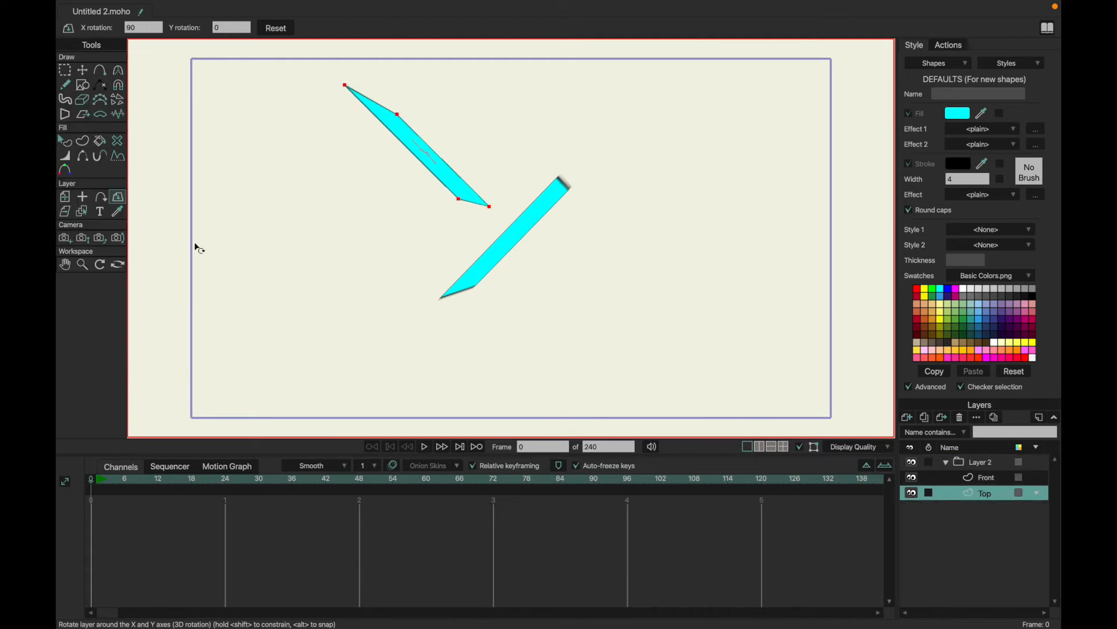
click(65, 196)
click(257, 28)
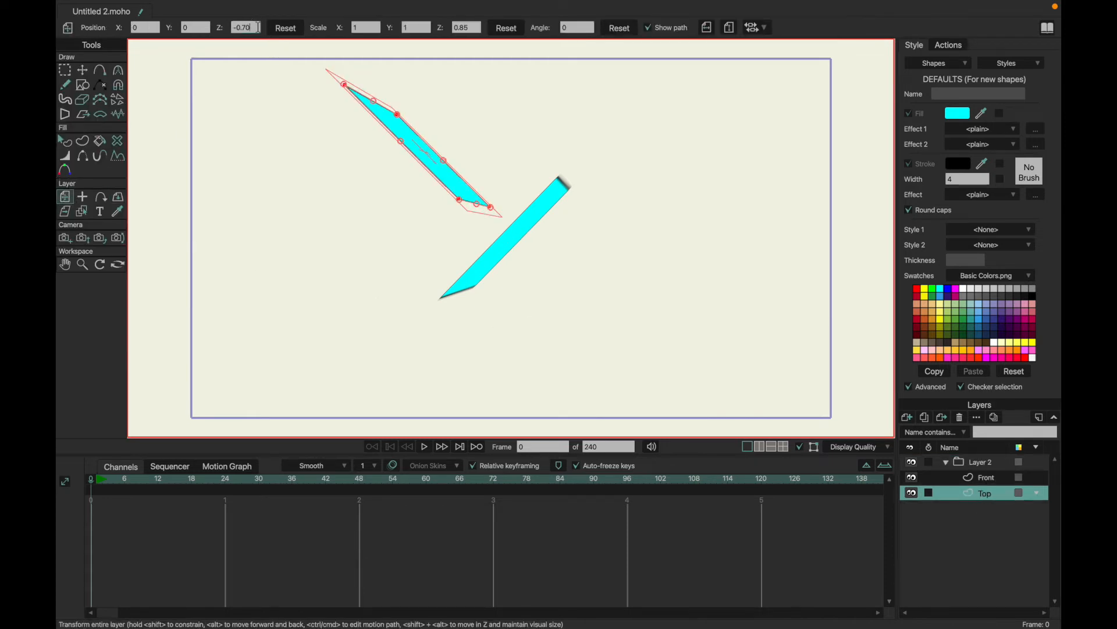
text(20)
key(Return)
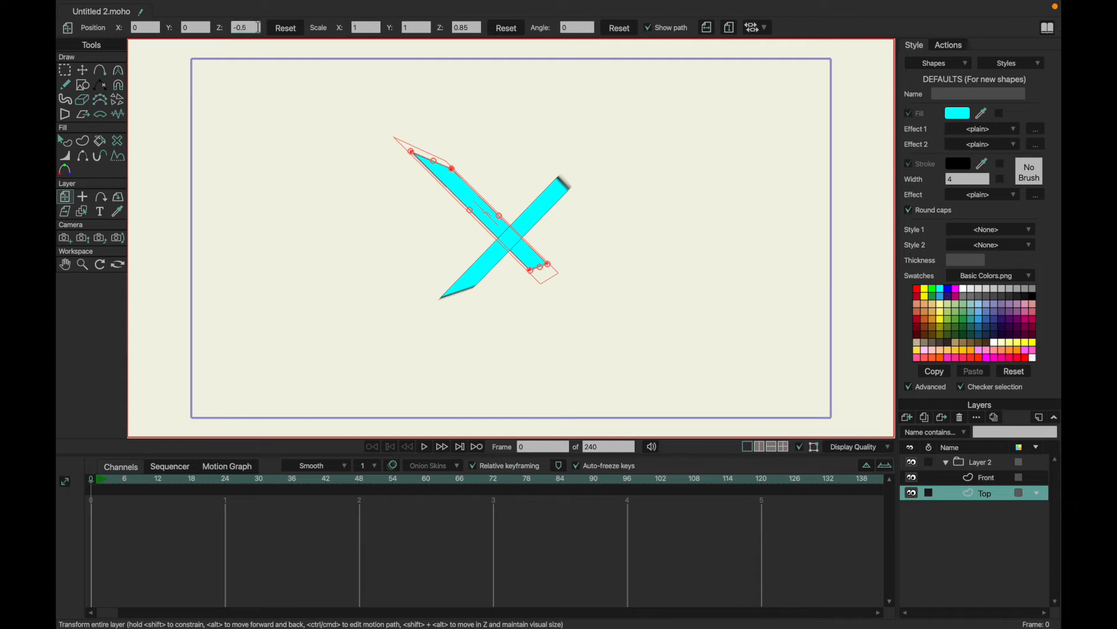
text(50)
key(Return)
click(252, 29)
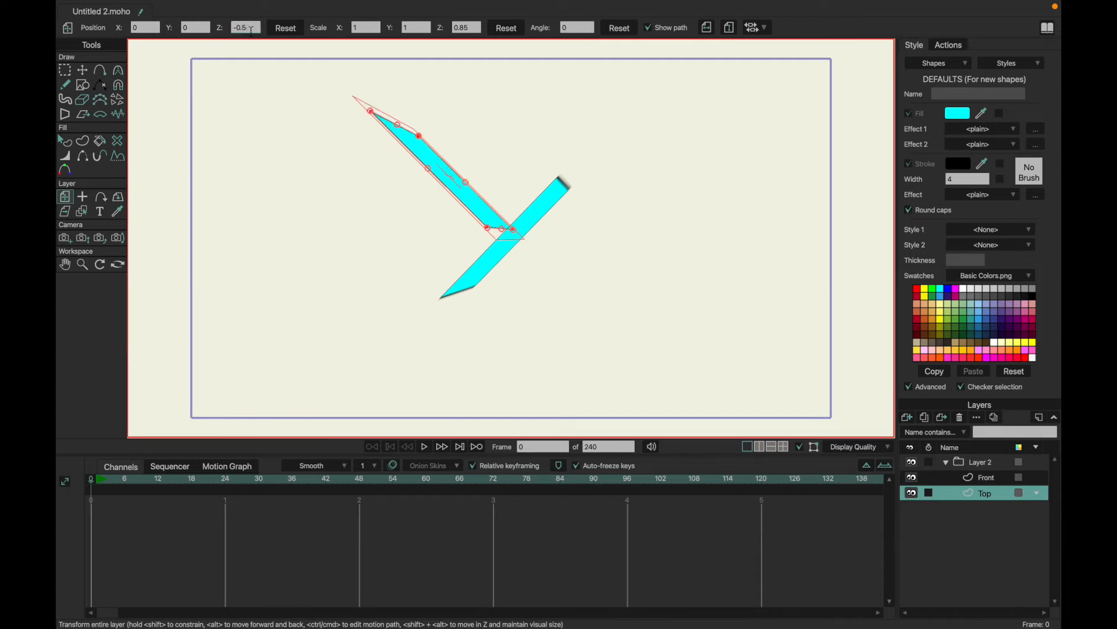
text(40)
key(Return)
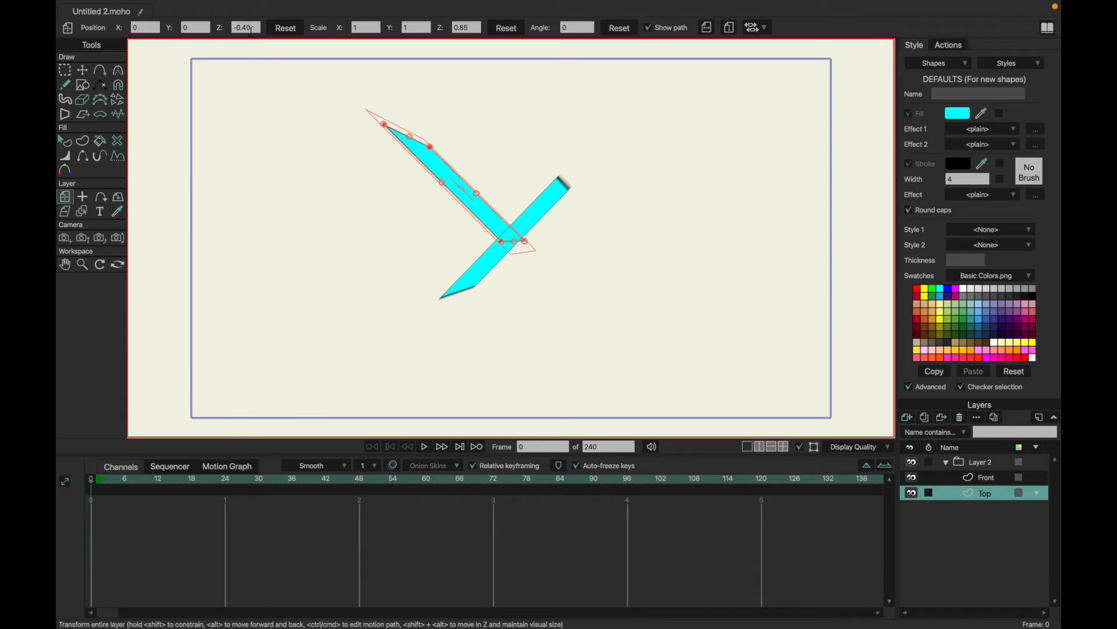
Step: Rotate the Layer 2 group to about 47.99° X and 69.38° Y
click(977, 464)
click(118, 70)
drag(289, 182, 196, 201)
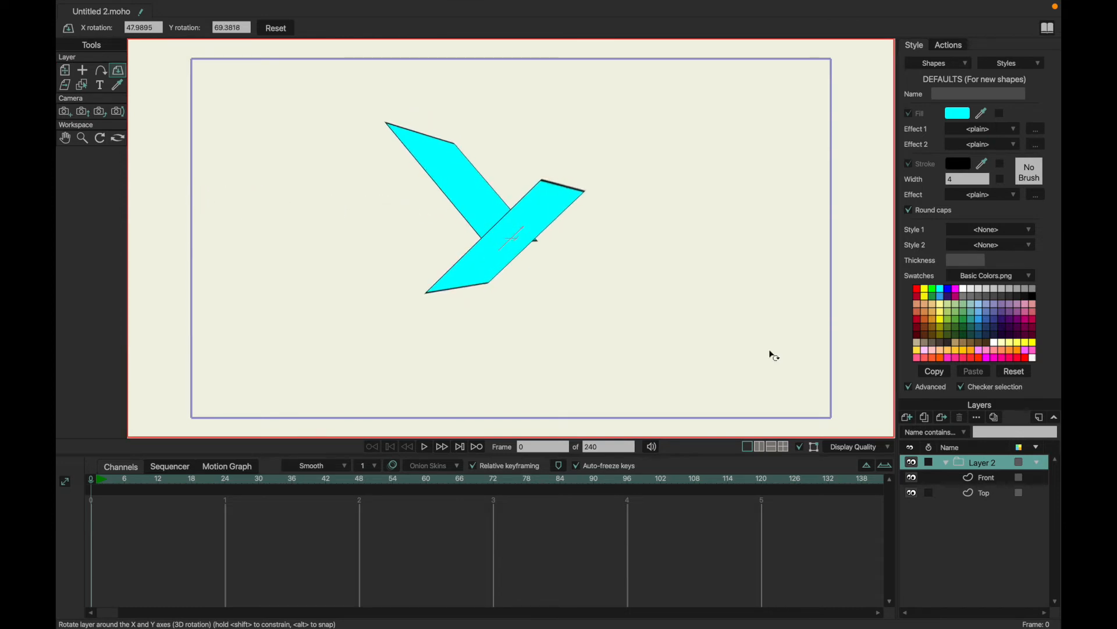
Step: Try the Top layer at X position 0.25, and return its X position to 0
click(986, 476)
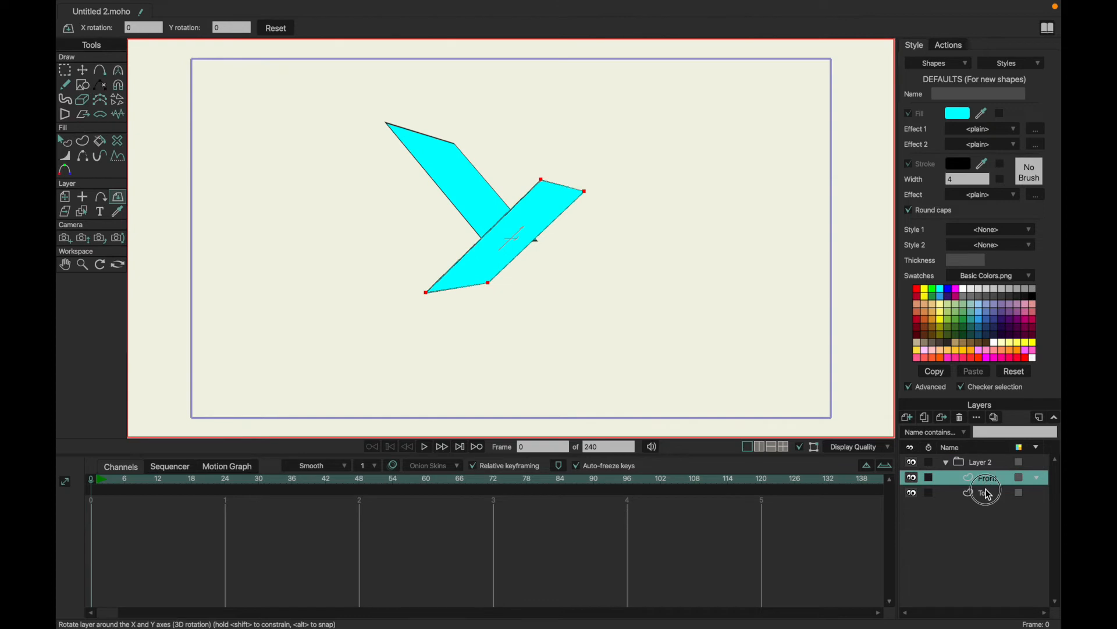
click(988, 493)
click(65, 197)
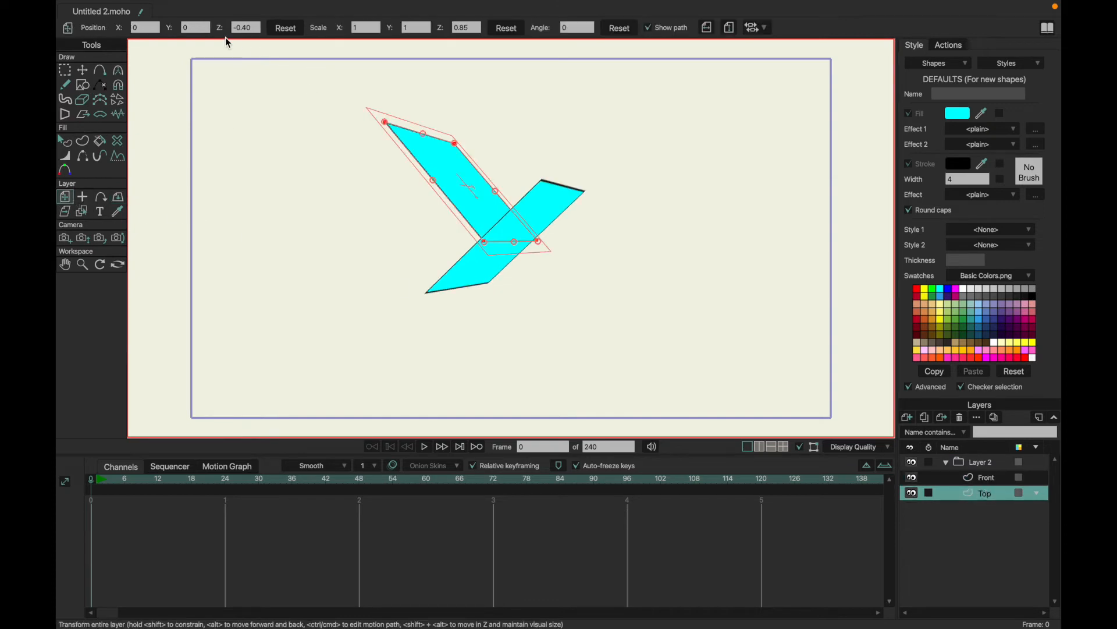
click(146, 28)
text(0.25)
key(Return)
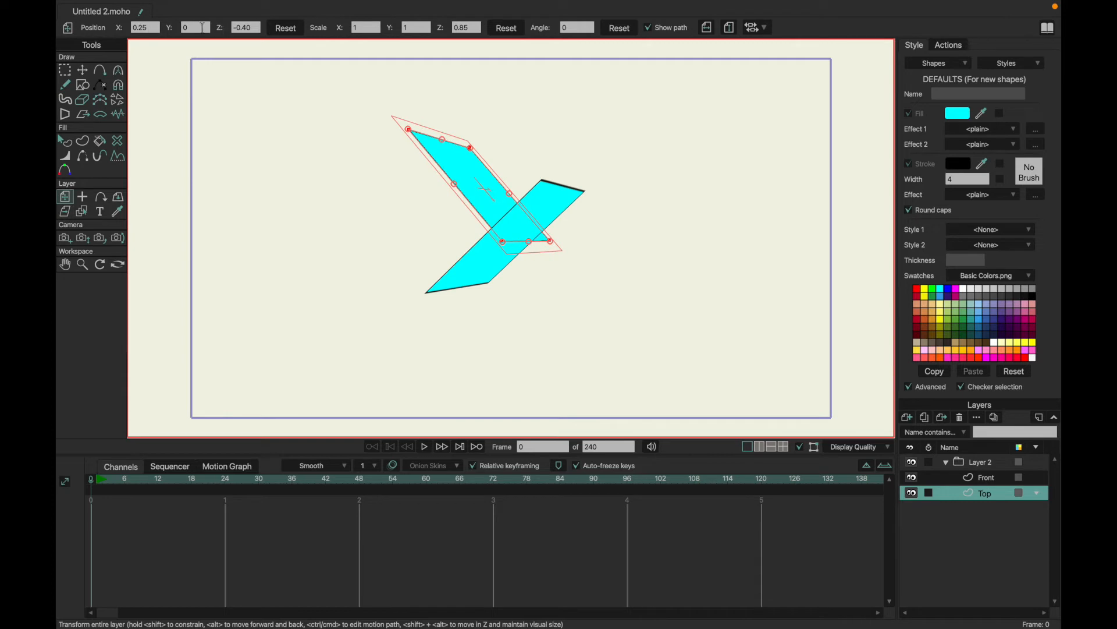
drag(153, 27, 90, 23)
text(0)
key(Return)
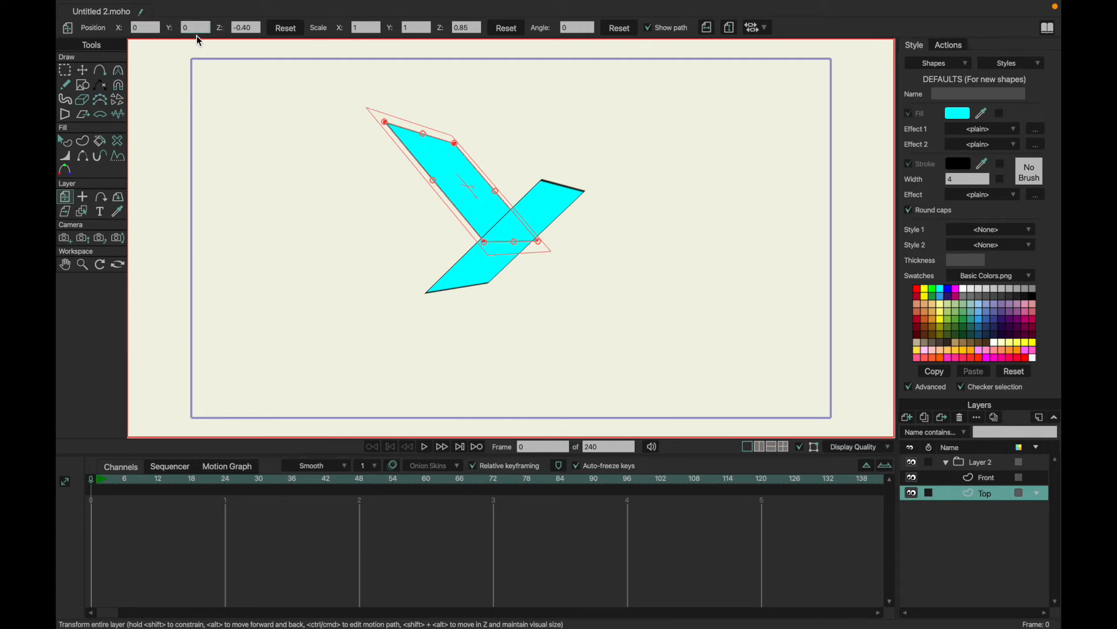
Step: Adjust the Top layer's Y position until it meets the Front square's upper edge, settling on 0.40
text(.175)
key(Return)
scroll(200, 28, up, 12)
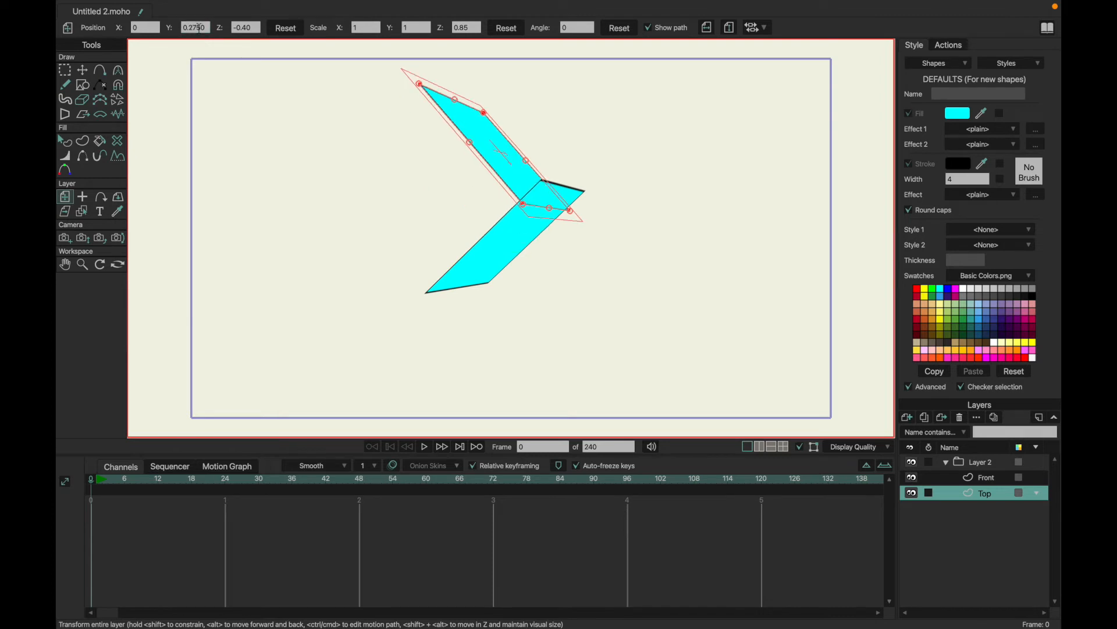
click(209, 28)
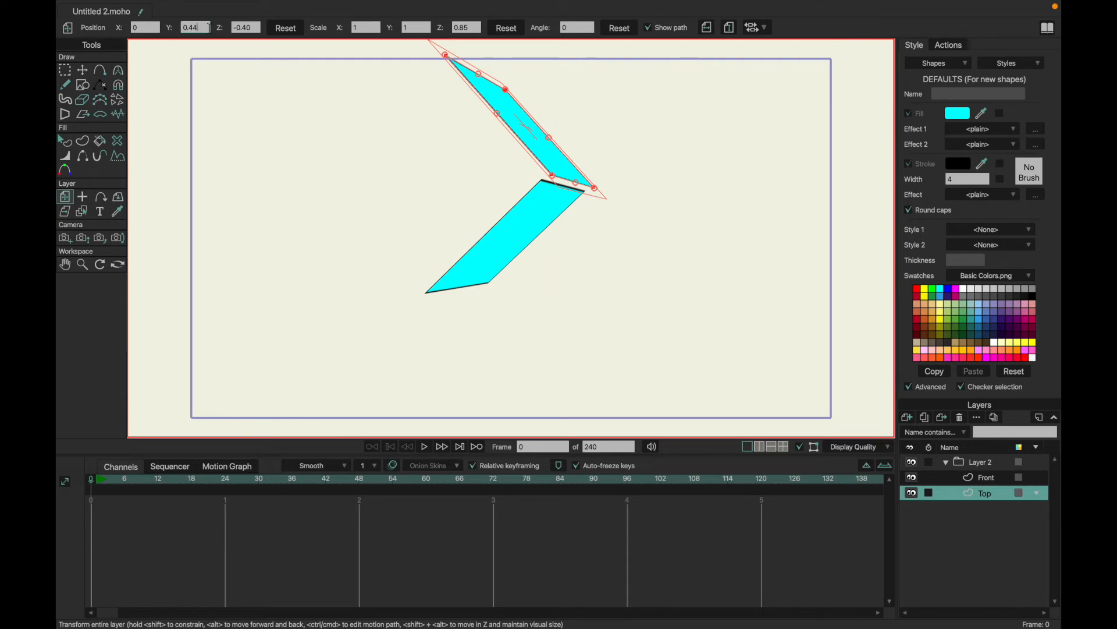
key(Return)
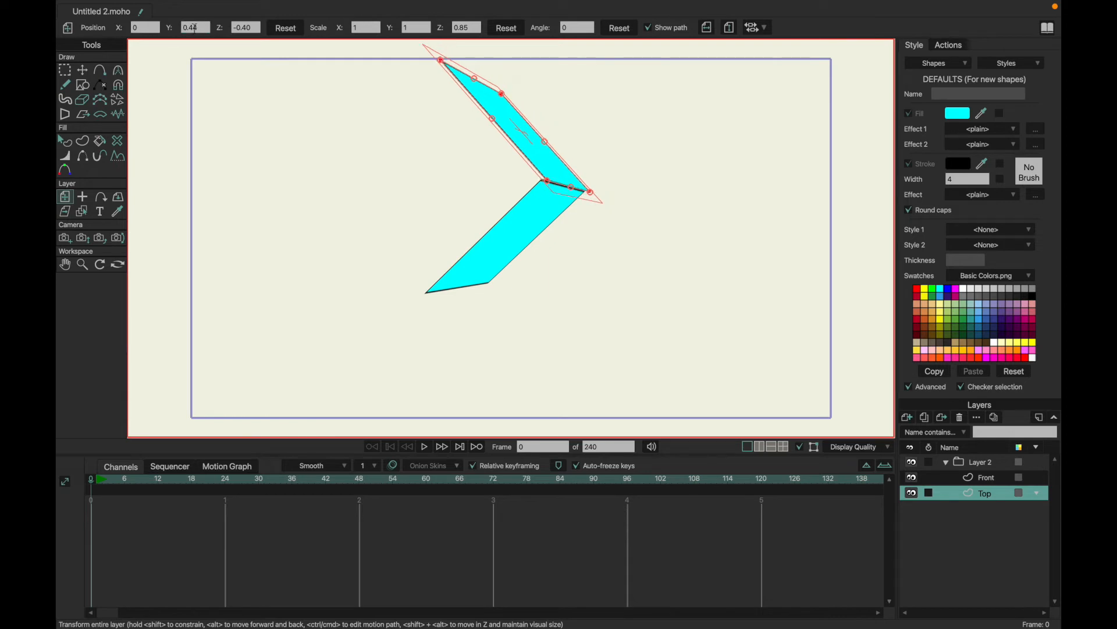
key(BackSpace)
key(Return)
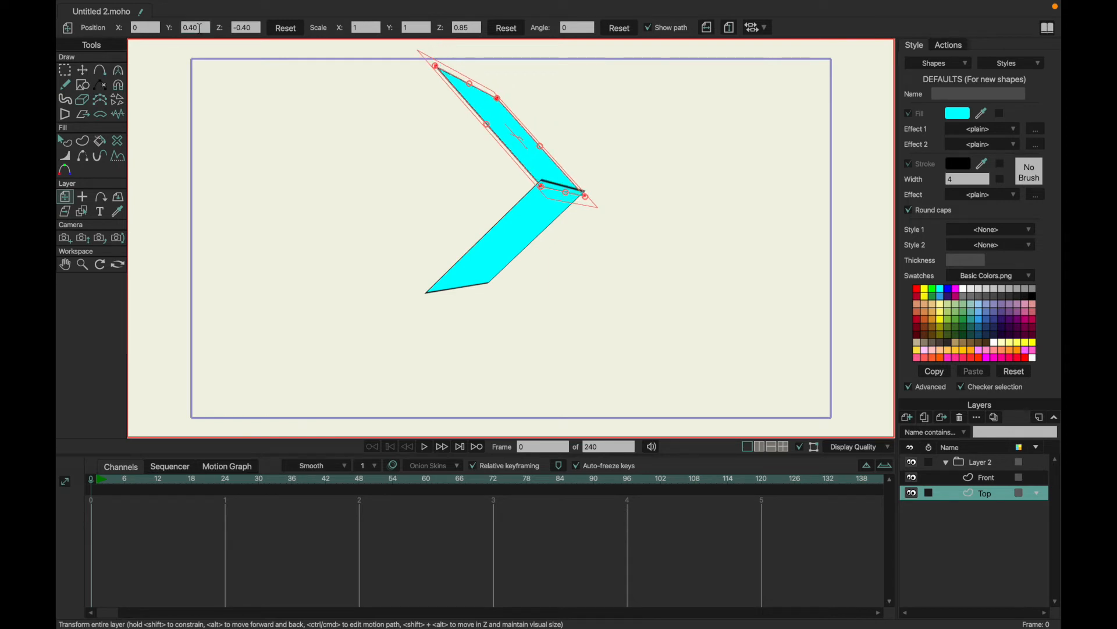
Step: Rotate the Layer 2 group to a nearly frontal view at about 38.08° X and -11.70° Y
click(972, 467)
click(117, 70)
drag(323, 133, 320, 226)
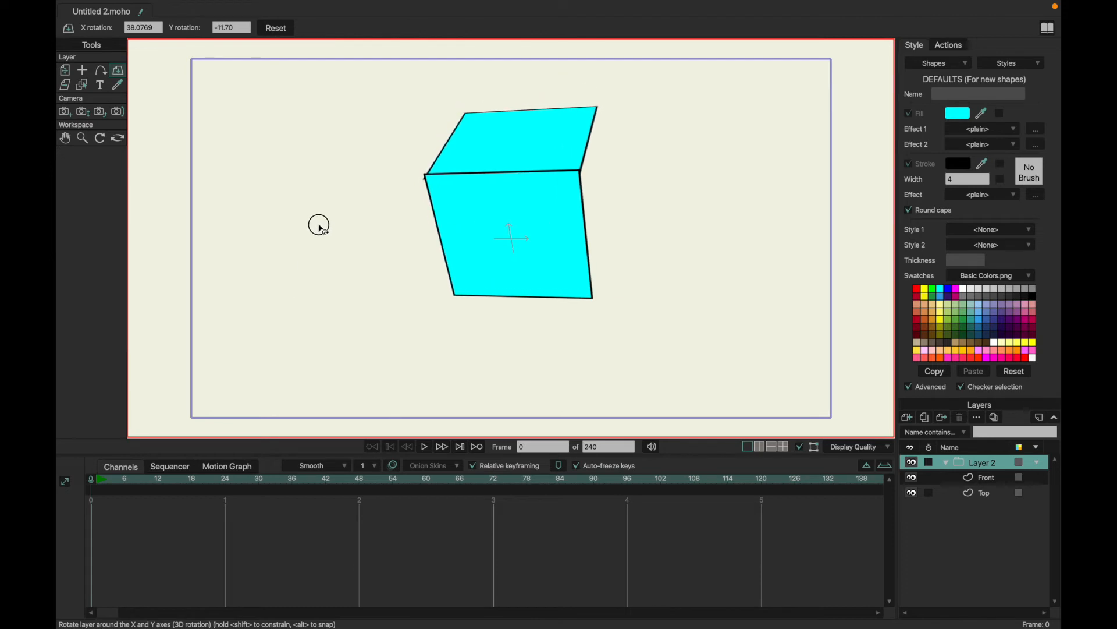
Step: Set the Top layer's Y position to 0.41 and its Z position to -0.41
click(986, 492)
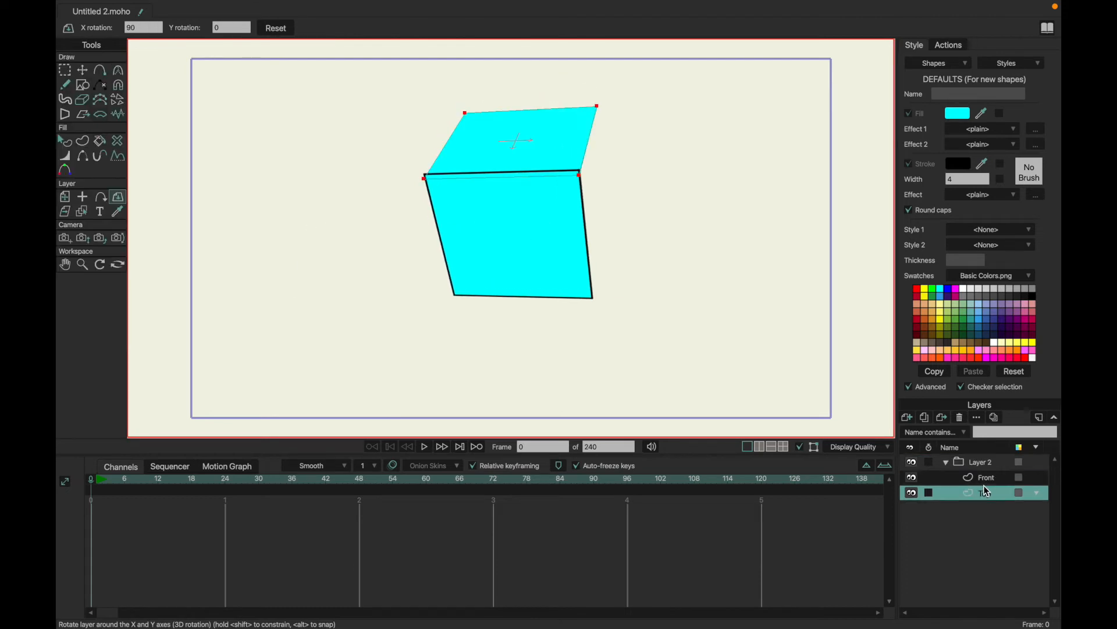
click(64, 196)
click(200, 28)
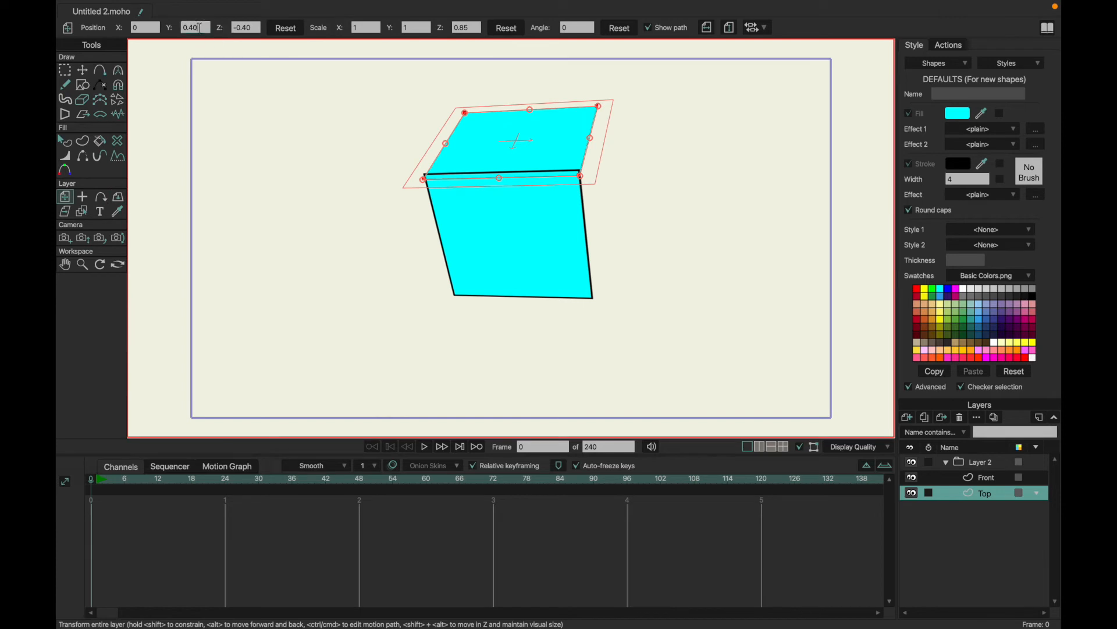
key(Return)
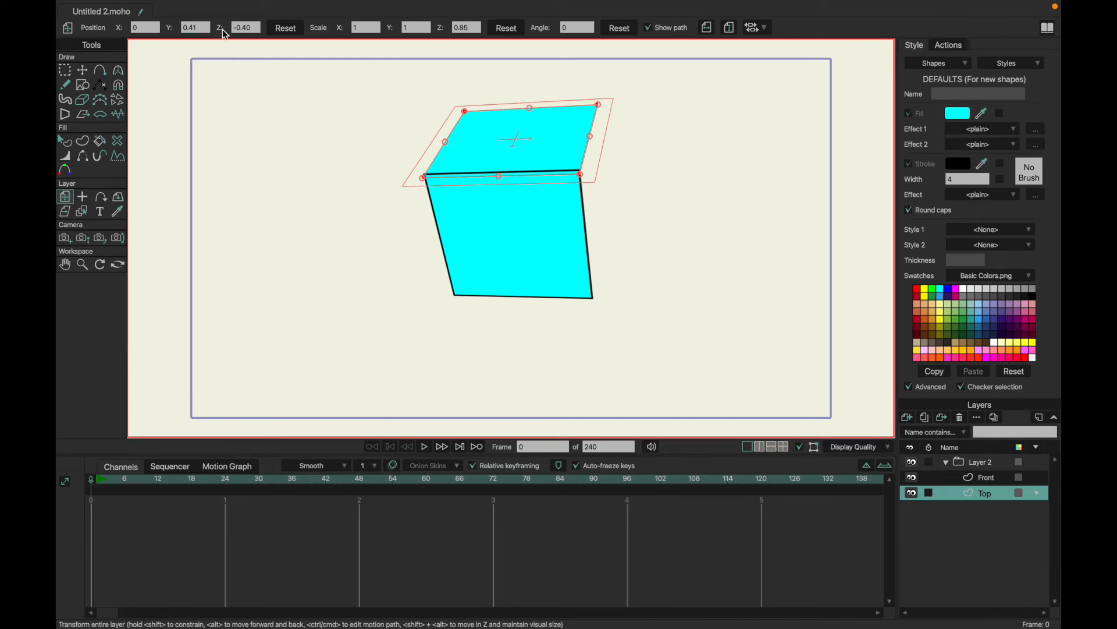
click(253, 28)
key(Return)
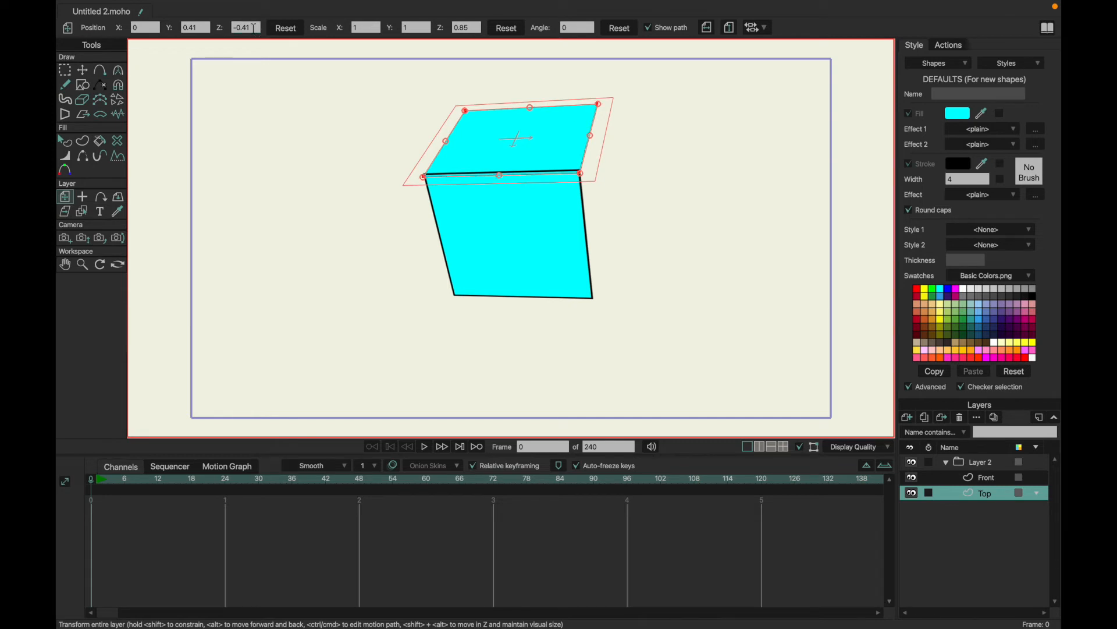
Step: Rotate the Layer 2 group to about 46.42° X and -65.05° Y
click(983, 462)
click(117, 69)
drag(324, 169, 882, 488)
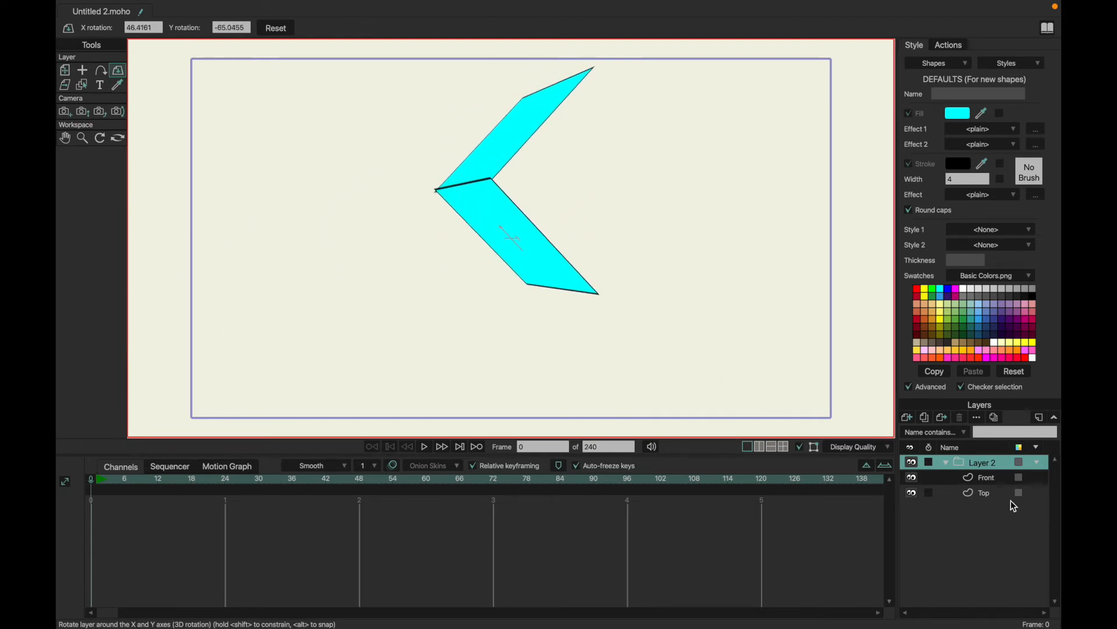
Step: Set the Top layer's Y position to 0.42 and its Z position to -0.42
click(990, 479)
click(989, 493)
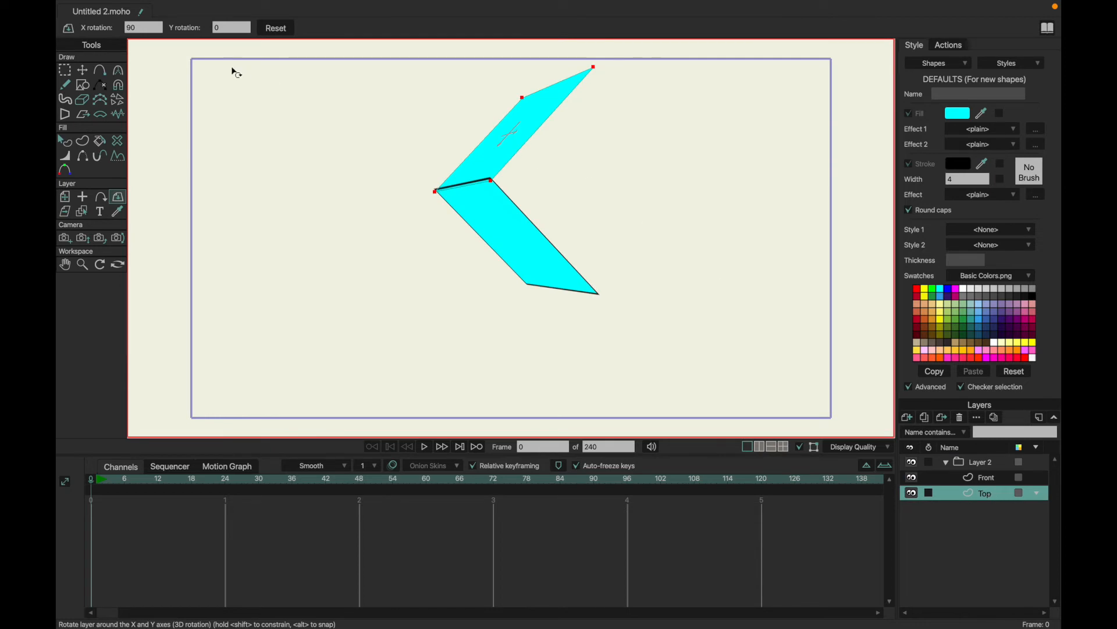
click(63, 199)
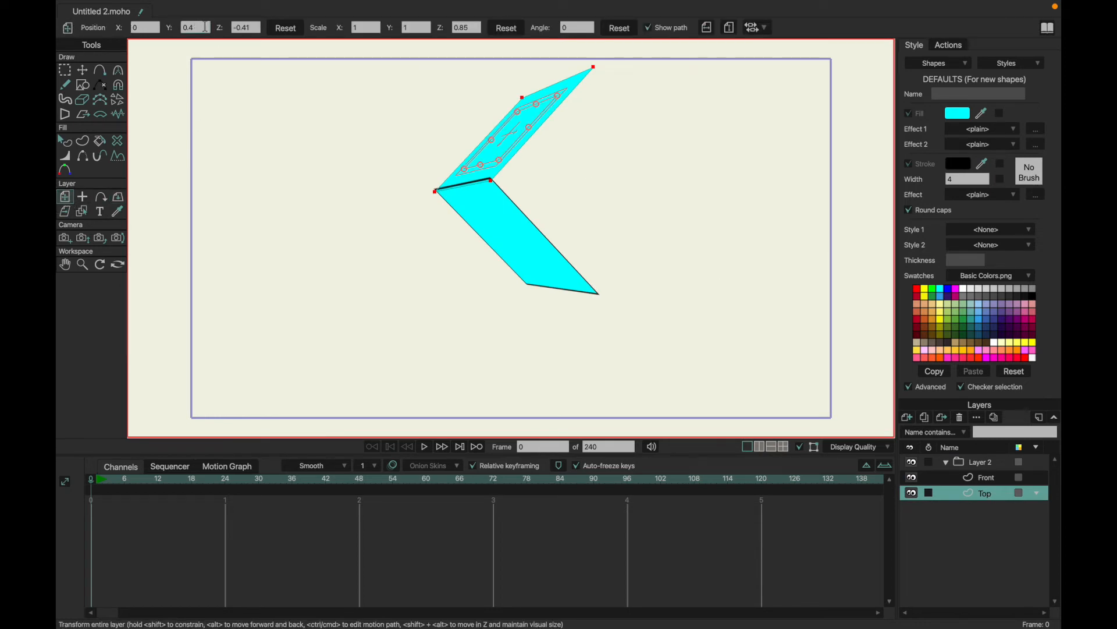
text(2)
key(Return)
click(258, 27)
key(Return)
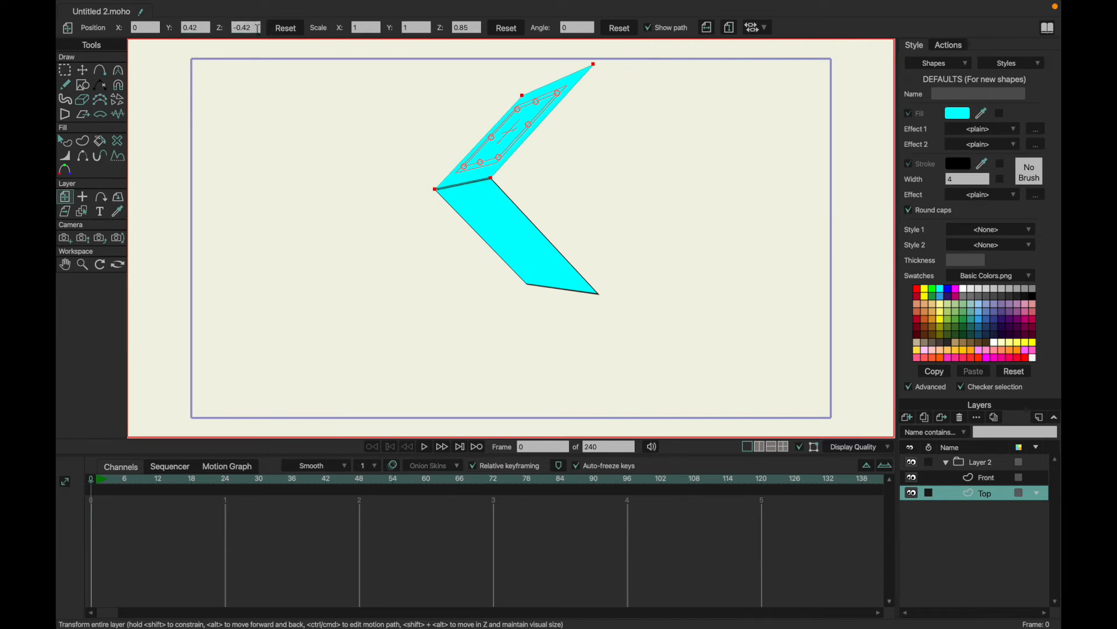
Step: Rotate the Layer 2 group to about 35.87° X and -47.37° Y
click(976, 465)
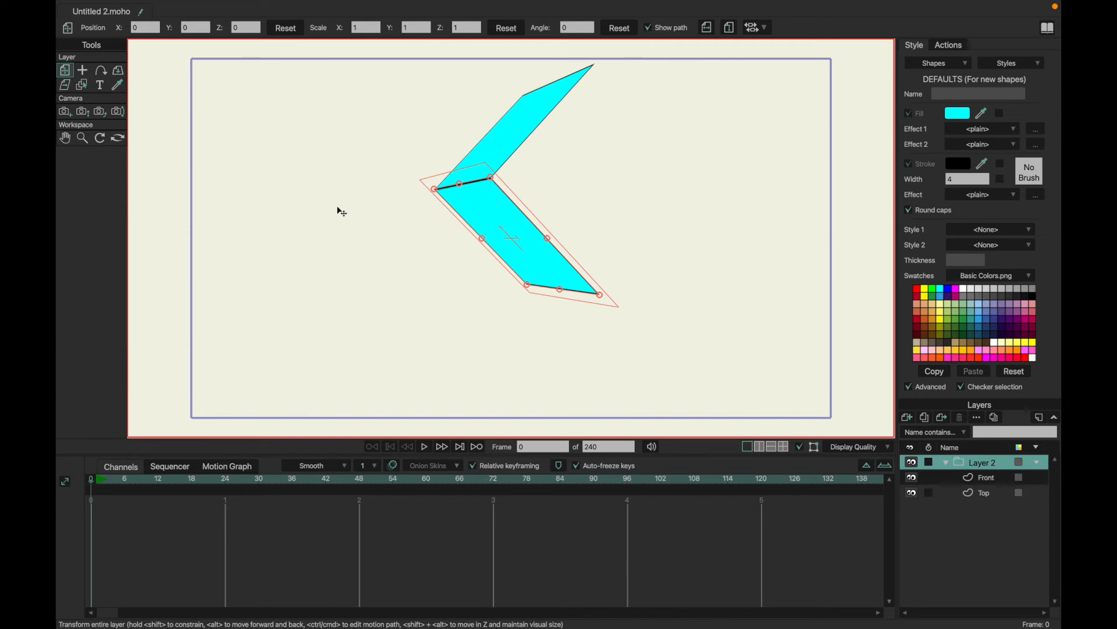
click(118, 70)
drag(267, 157, 664, 216)
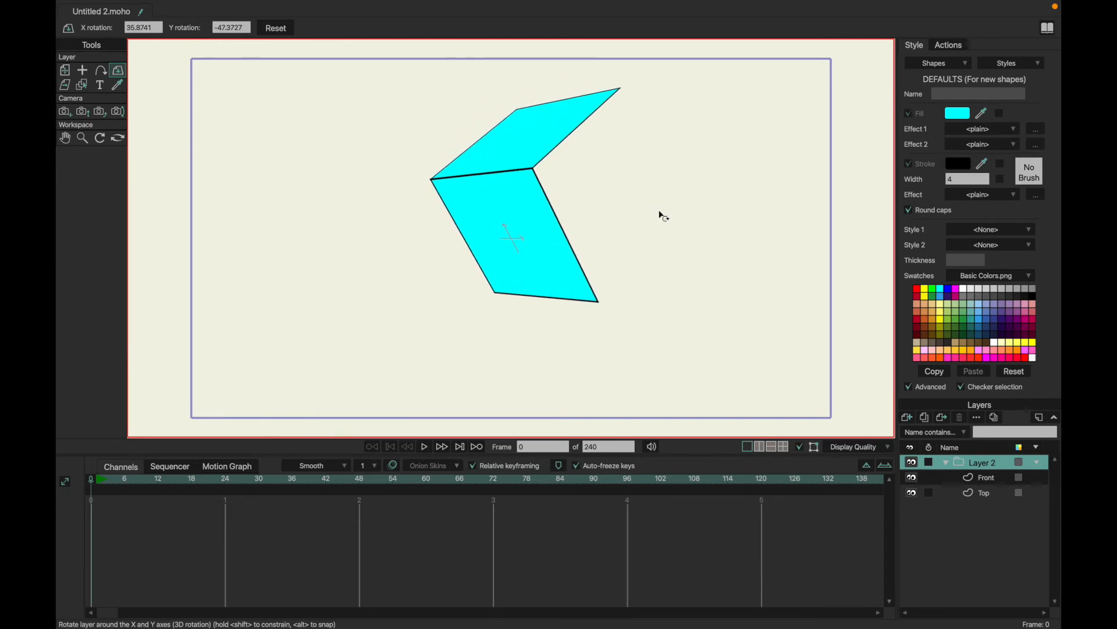
Step: Duplicate the Top layer as Bottom and set the copy's Y position to -0.42
click(987, 493)
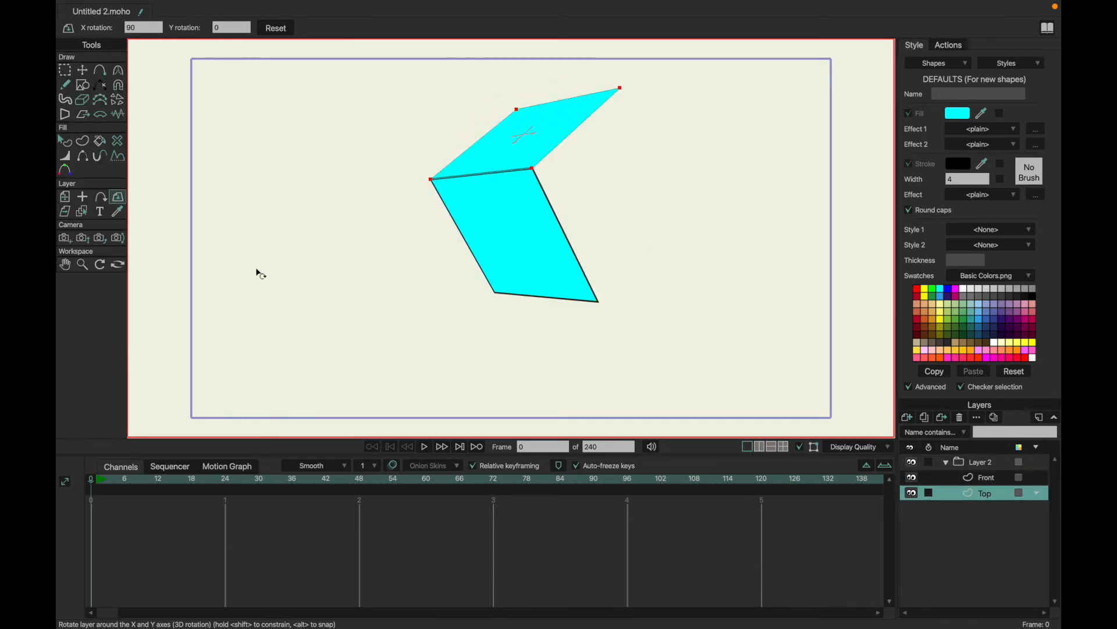
click(926, 418)
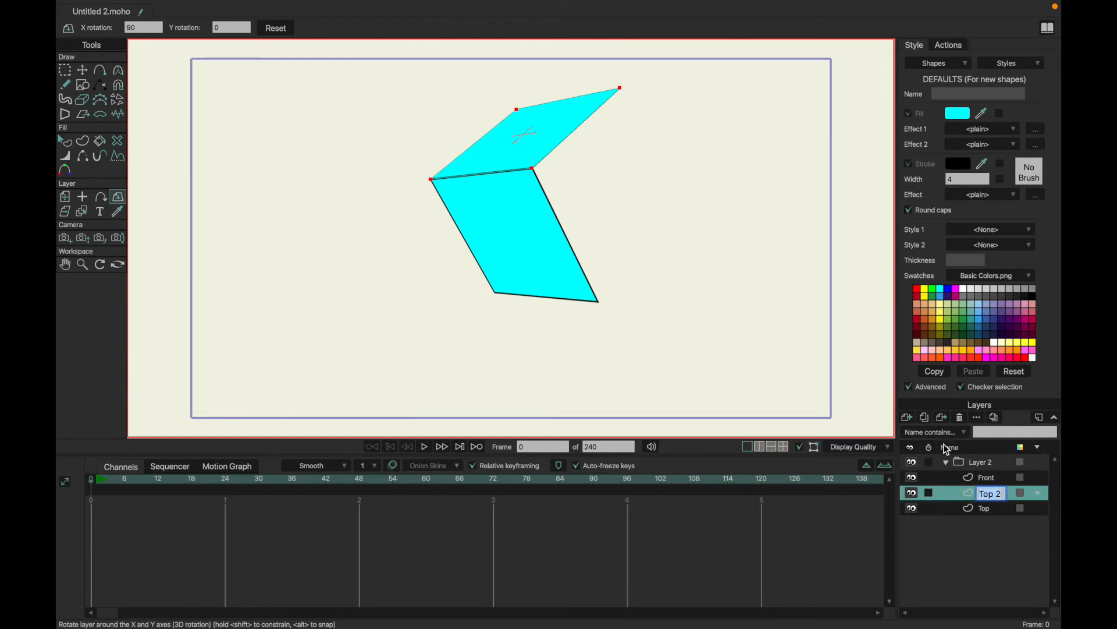
text(Bottom)
key(Return)
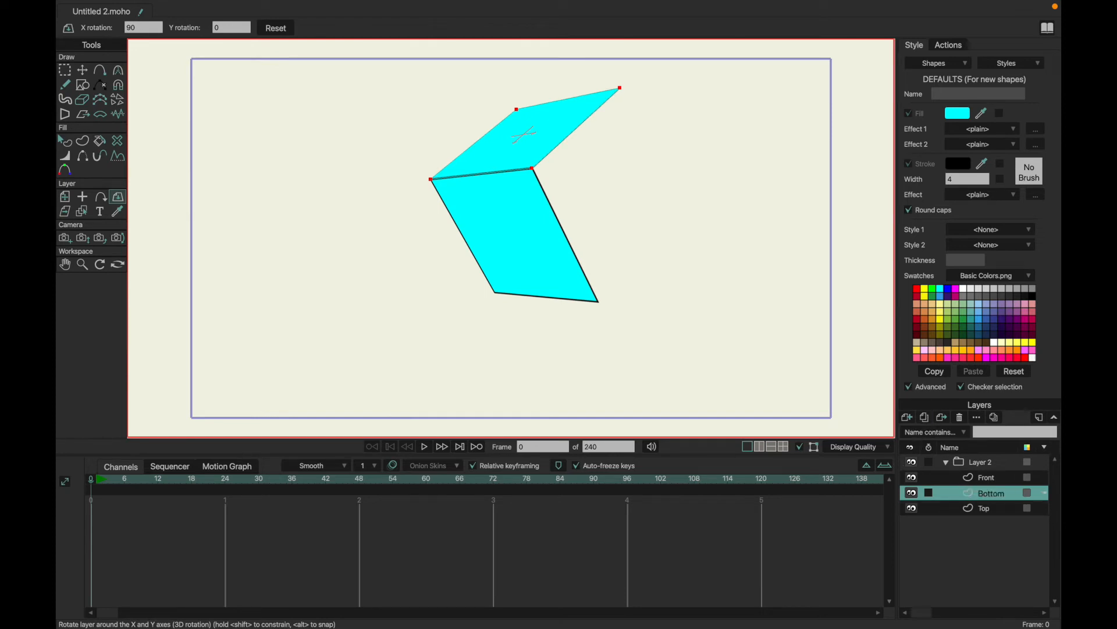
click(67, 196)
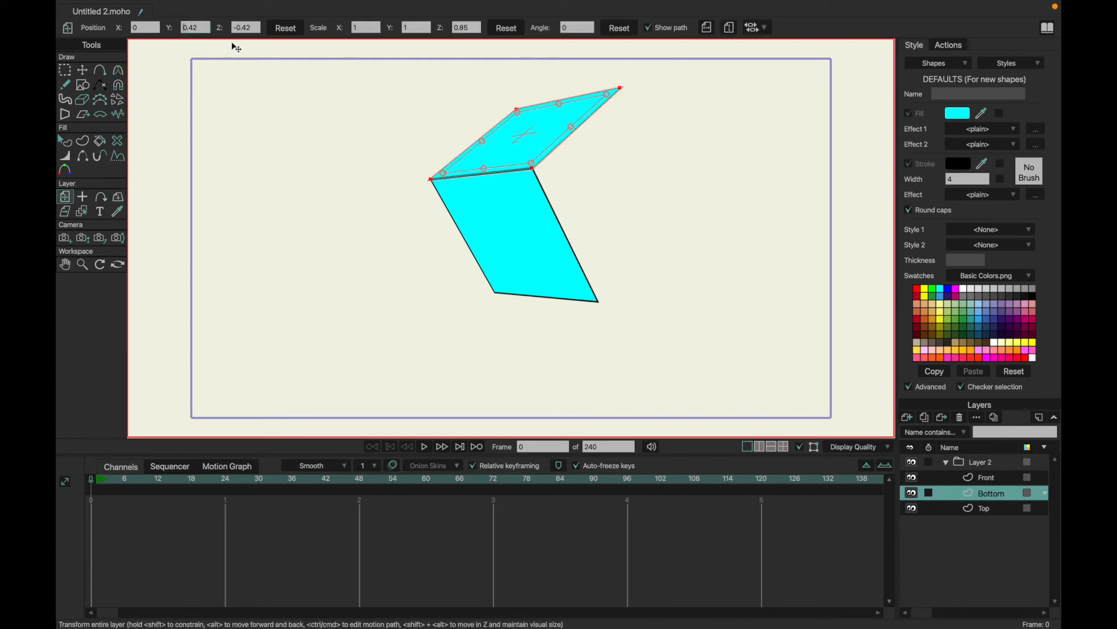
key(Return)
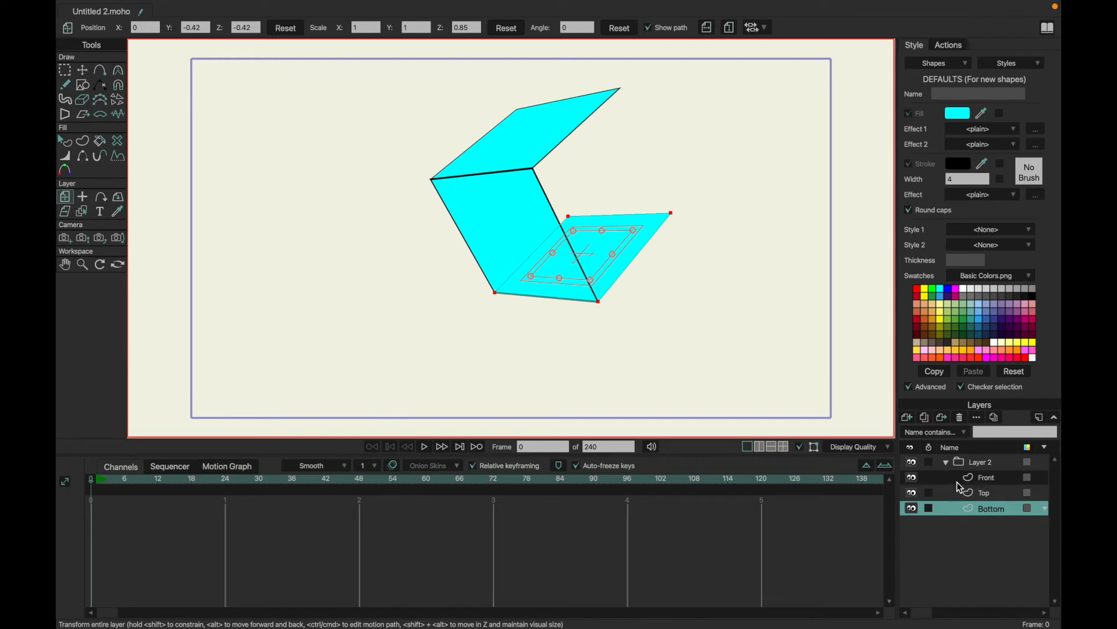
Step: Duplicate the Front layer and name the copy Back
click(988, 482)
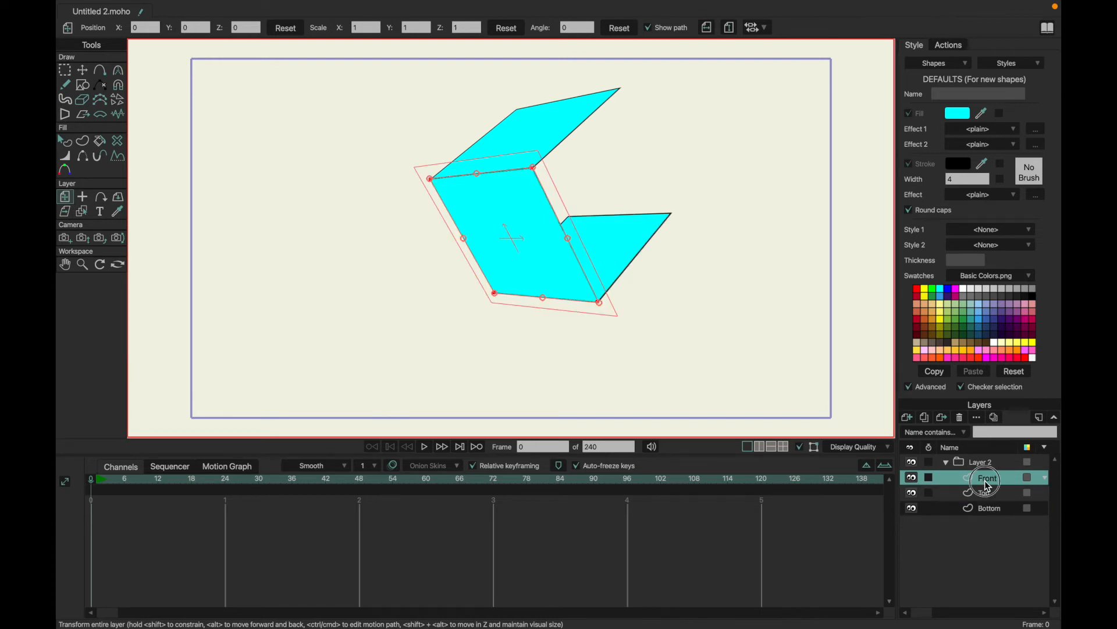
double_click(988, 486)
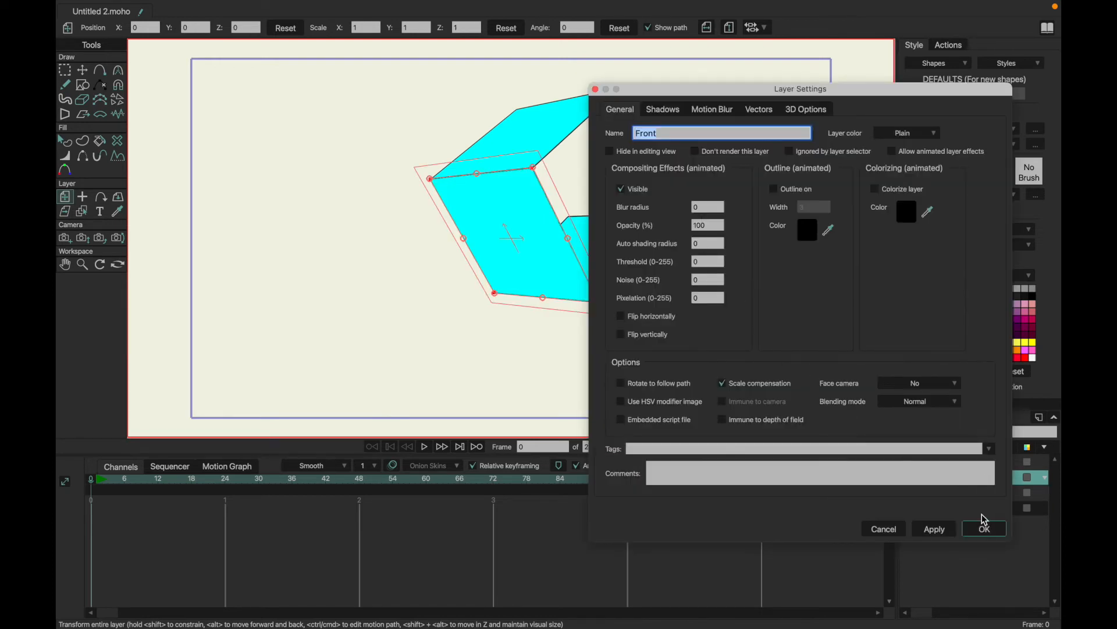
click(901, 527)
double_click(963, 483)
text(B)
key(Return)
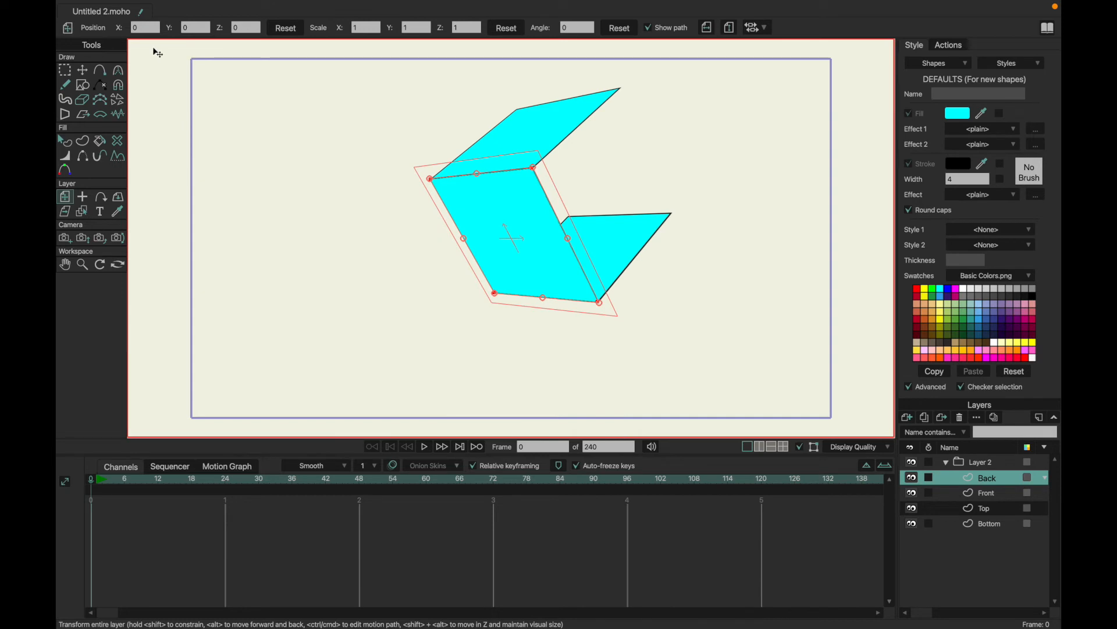
Step: Move the Back layer away from the Front square to Z position -0.8250
click(240, 28)
text(-0.3250)
key(Return)
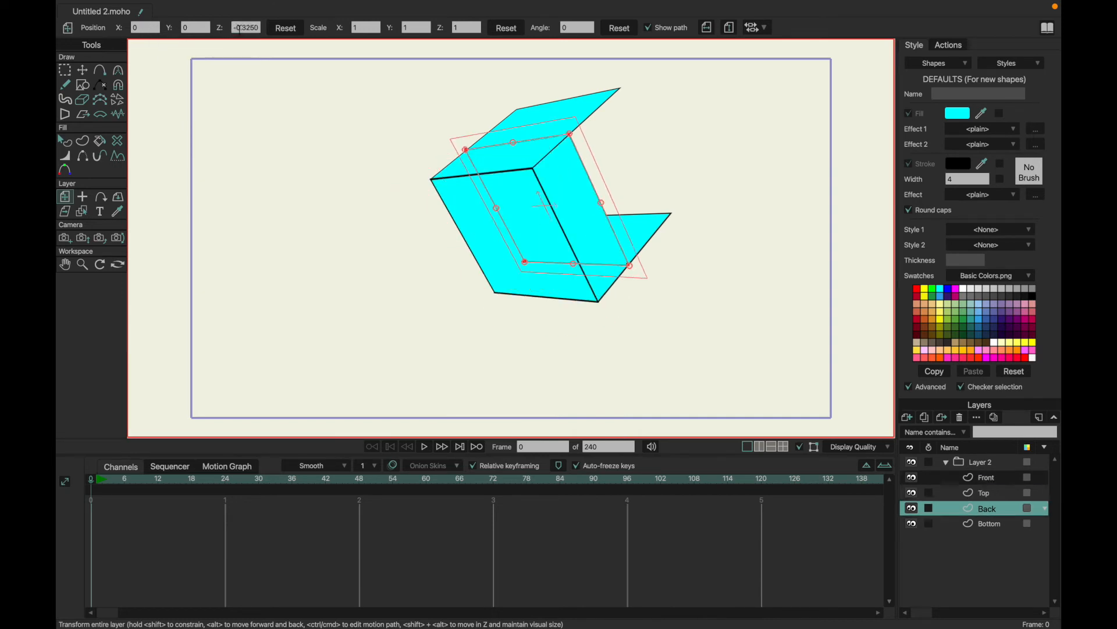
scroll(239, 29, down, 20)
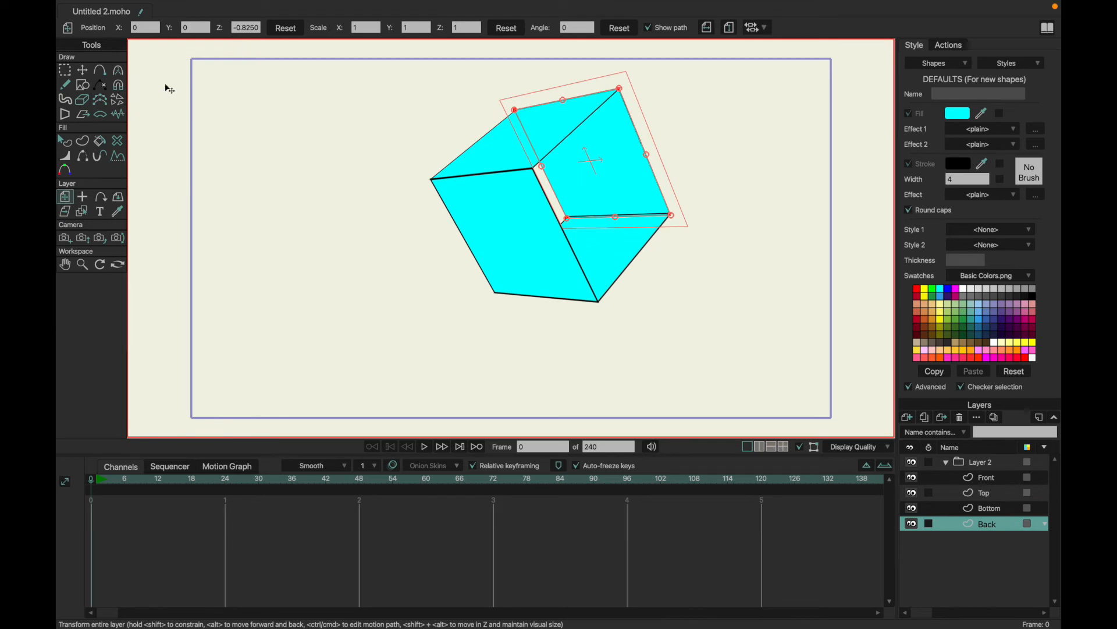
Step: Rotate the Layer 2 group to a side view looking through the open side between the four squares
click(975, 464)
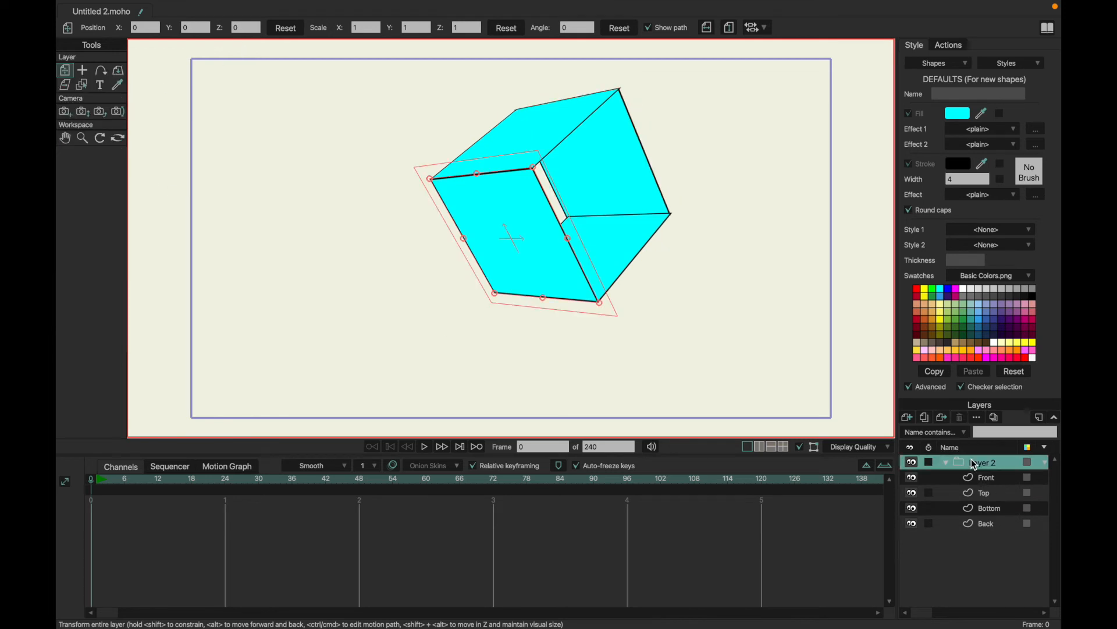
click(118, 70)
drag(499, 257, 419, 182)
drag(765, 351, 754, 420)
Step: Set the Back layer's Z position to -0.84
click(981, 521)
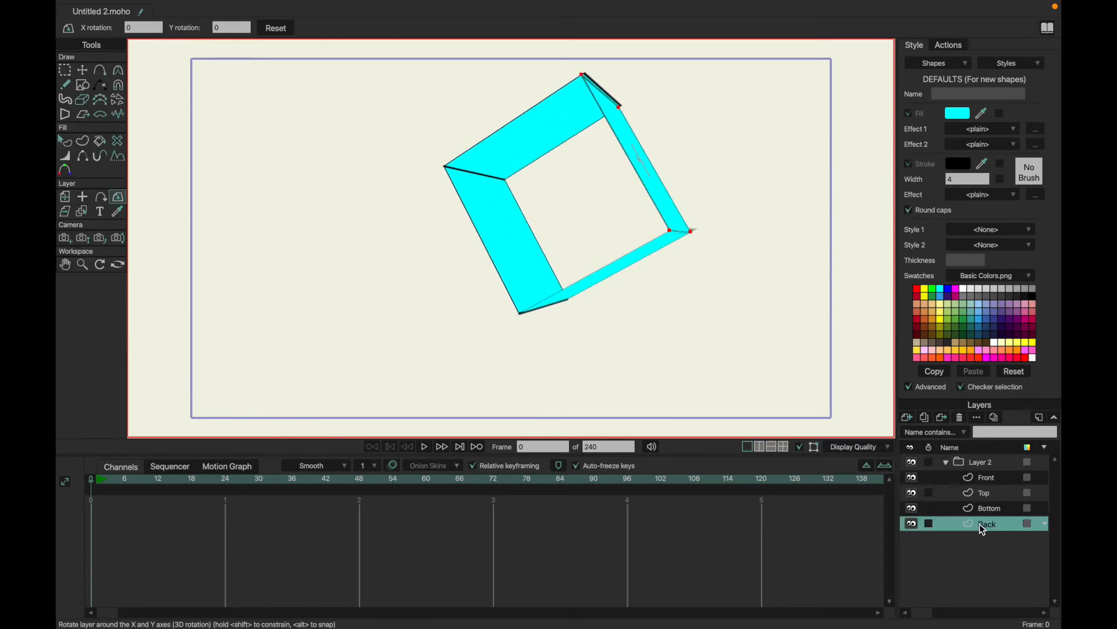
click(67, 200)
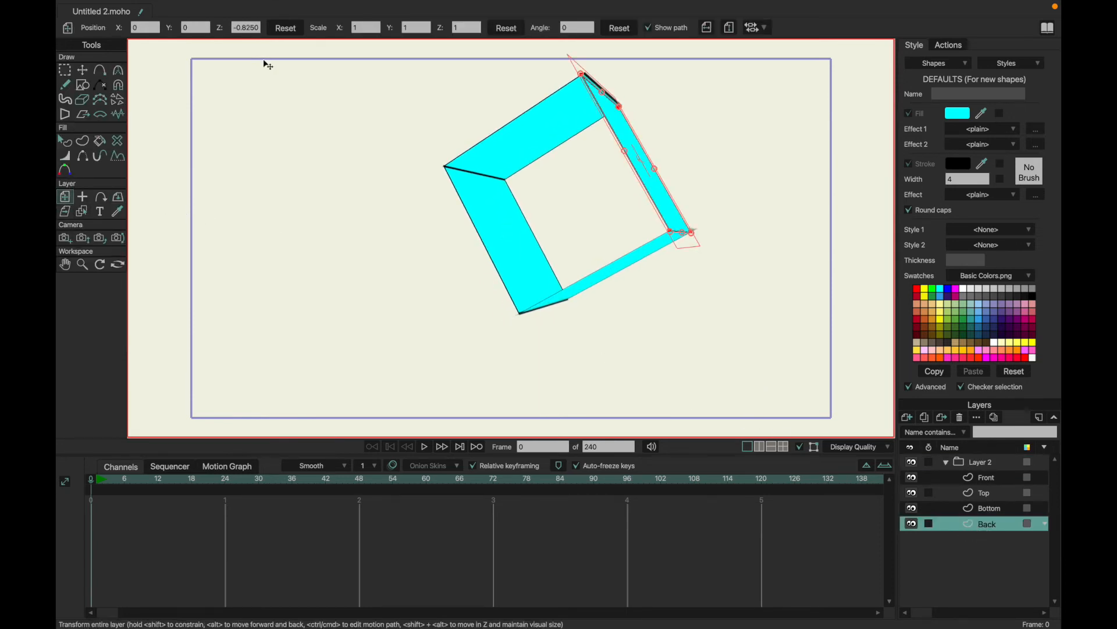
click(258, 29)
key(Return)
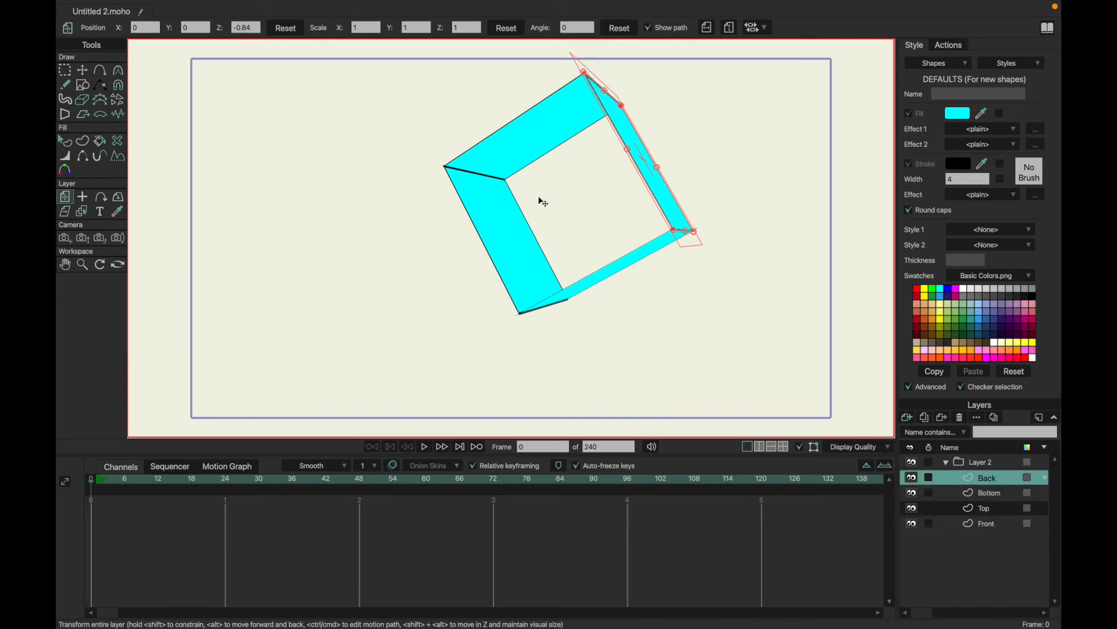
Step: Rotate the Layer 2 group through several views to check the four sides, ending at about 29.90° X and 48.76° Y
click(978, 463)
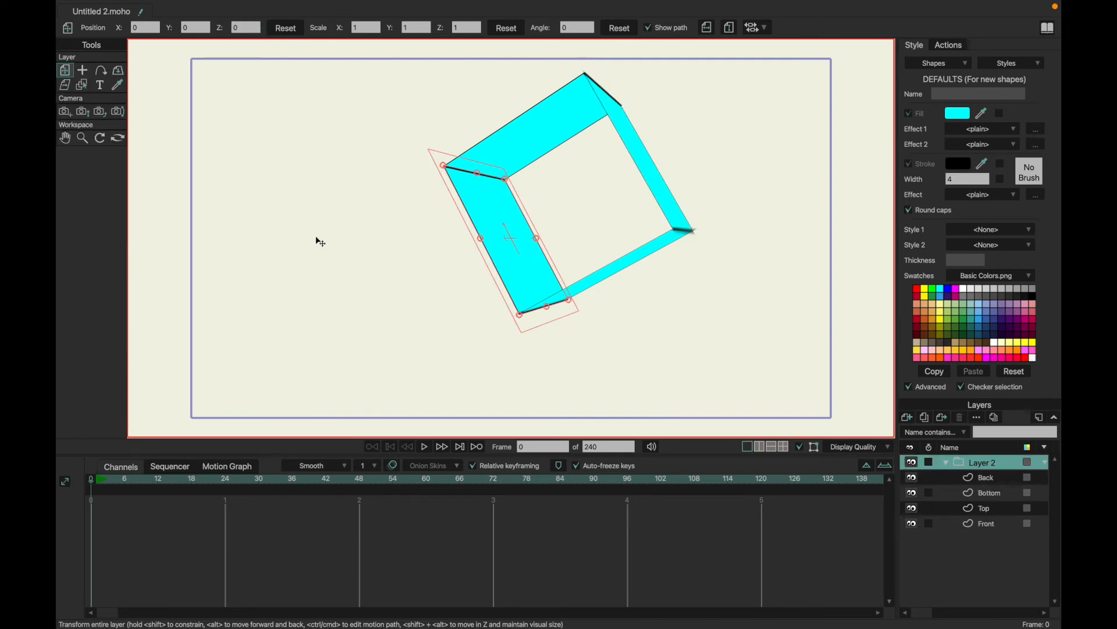
click(118, 70)
drag(361, 206, 483, 301)
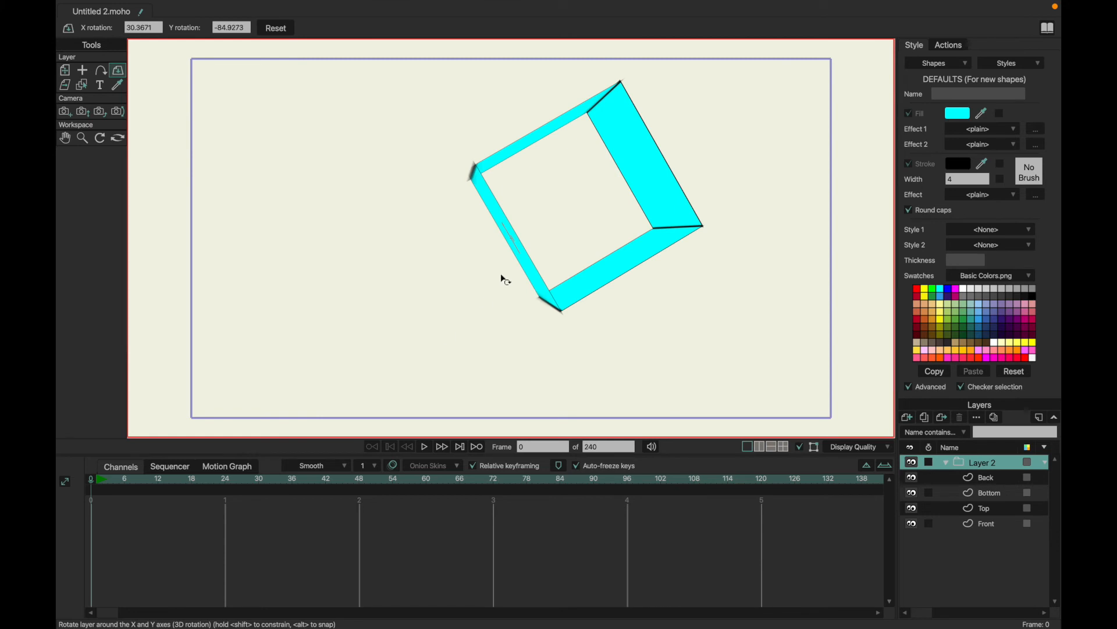
drag(443, 271, 392, 244)
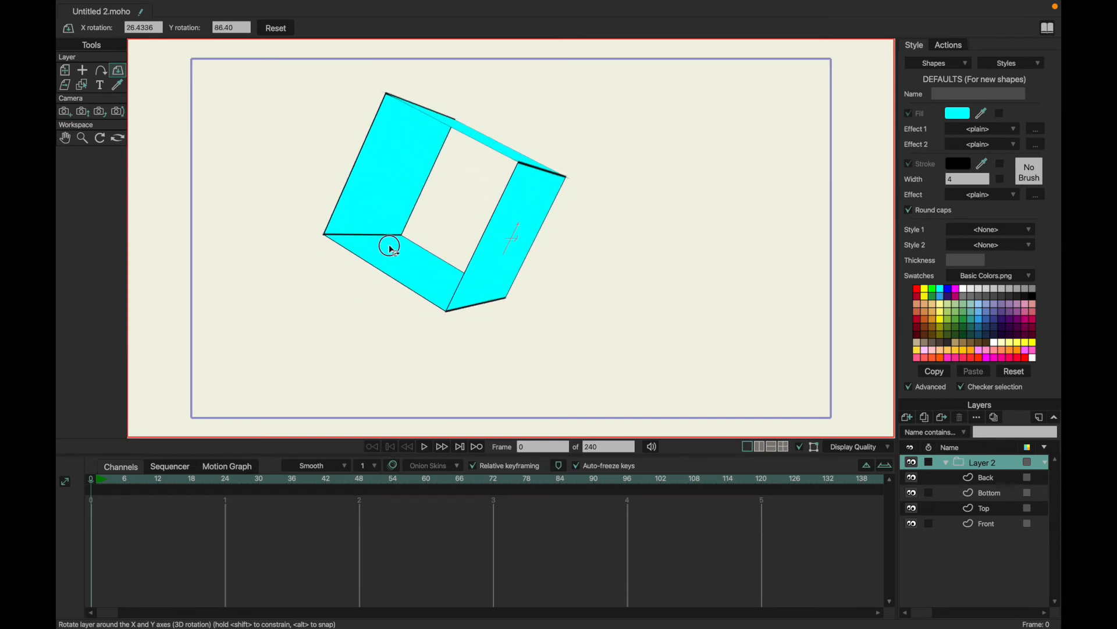
drag(564, 259, 364, 277)
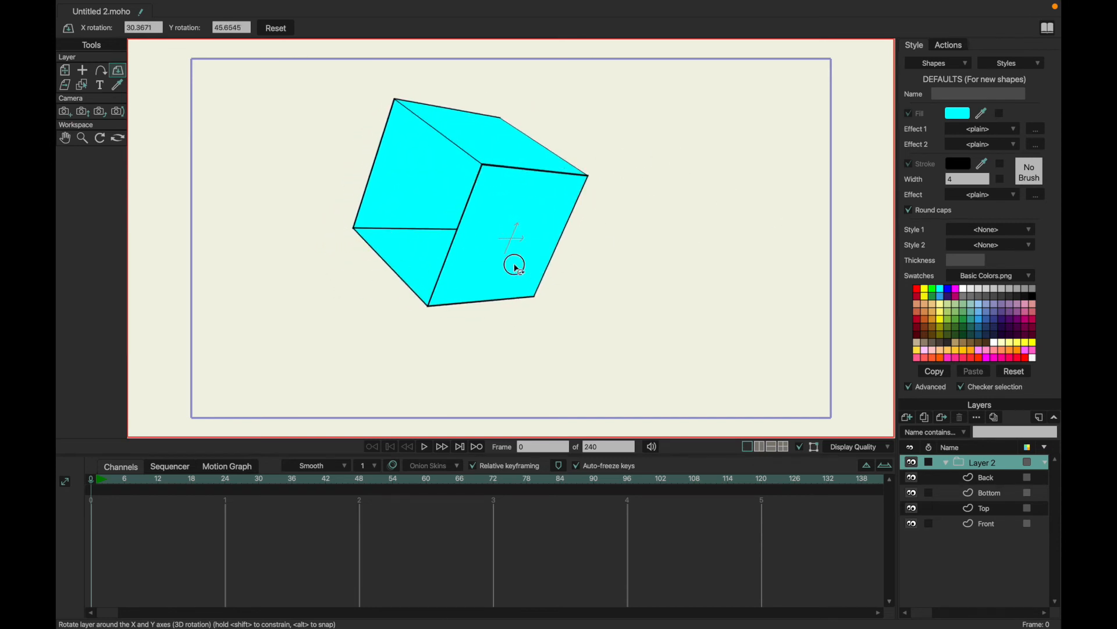
drag(515, 265, 482, 248)
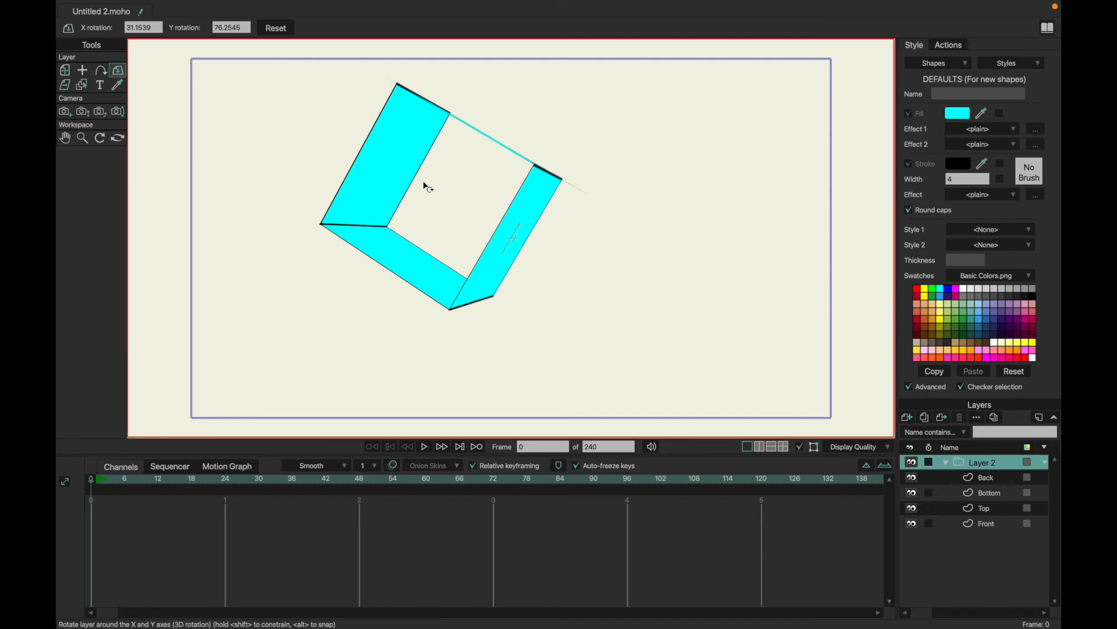
drag(590, 305, 492, 198)
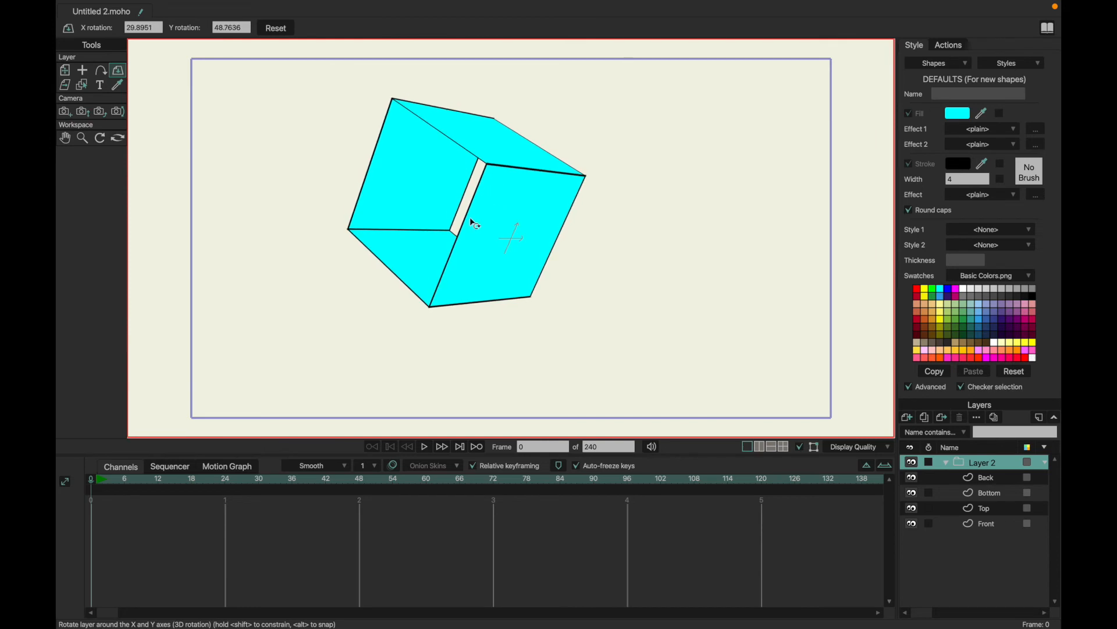
Step: Save the project as "3D tutorial" in the 3D Tutorial folder
key(super+s)
click(605, 113)
drag(605, 112, 507, 116)
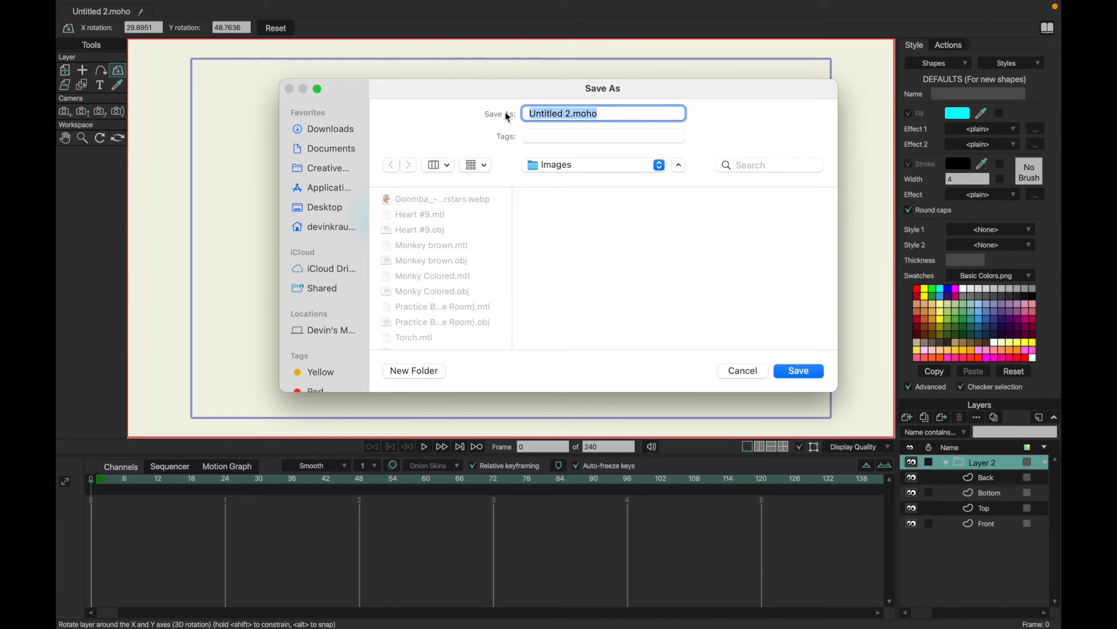
text(#)
key(BackSpace)
text(3D t)
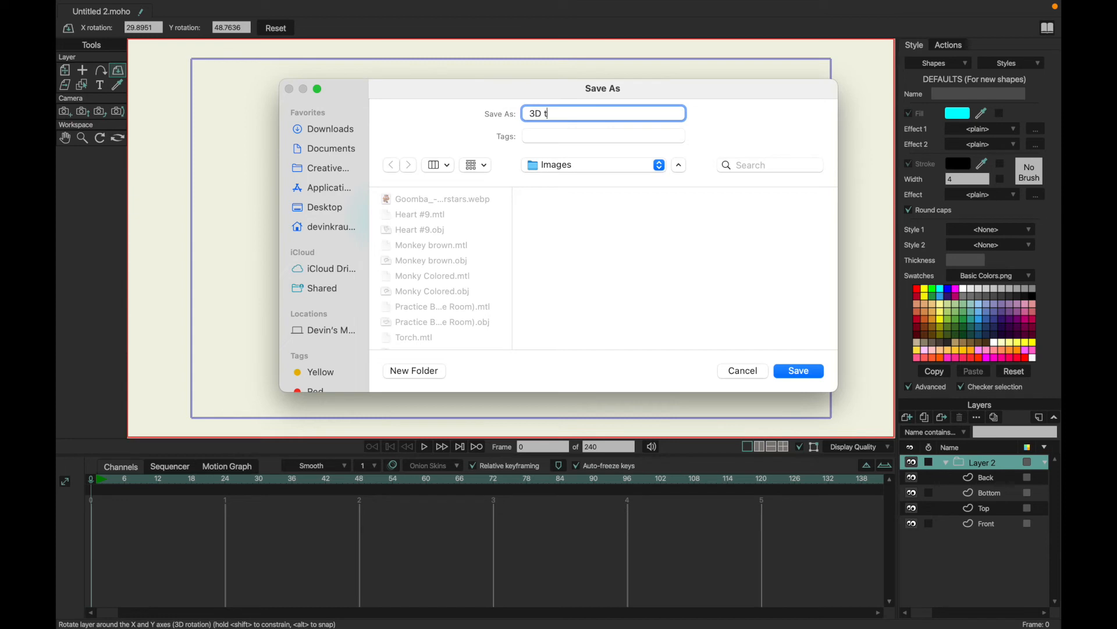
text(utorial)
click(582, 166)
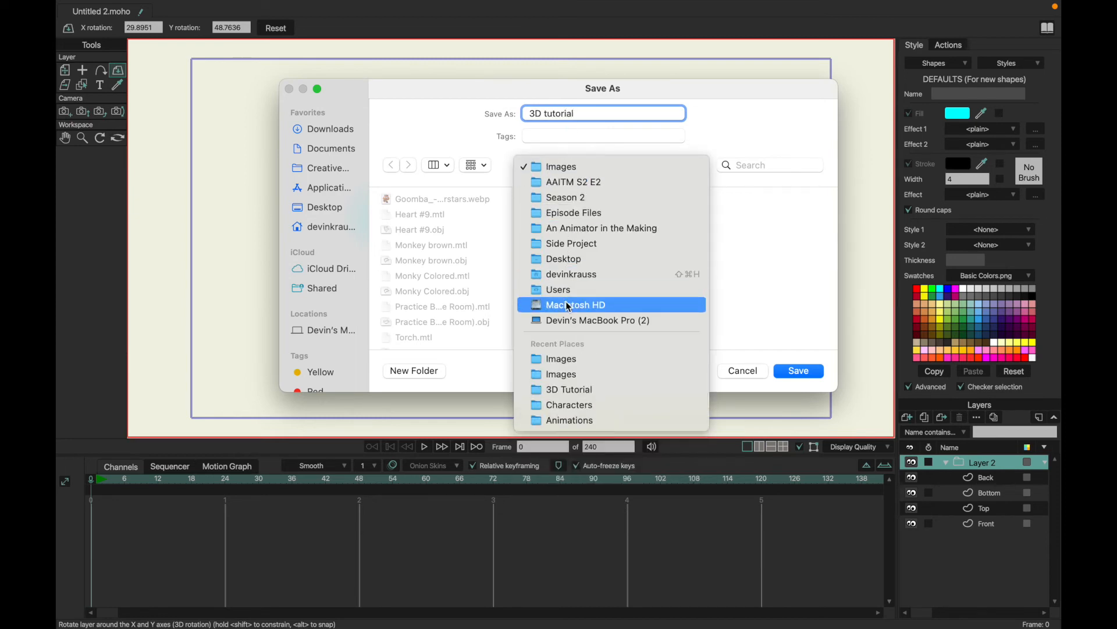
click(568, 389)
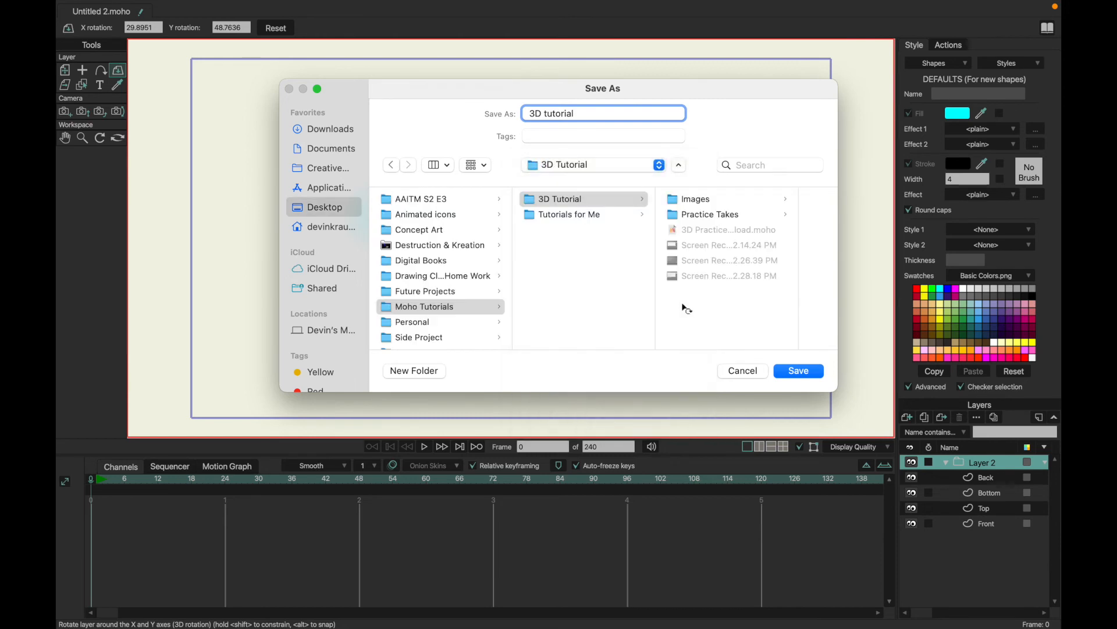
click(798, 372)
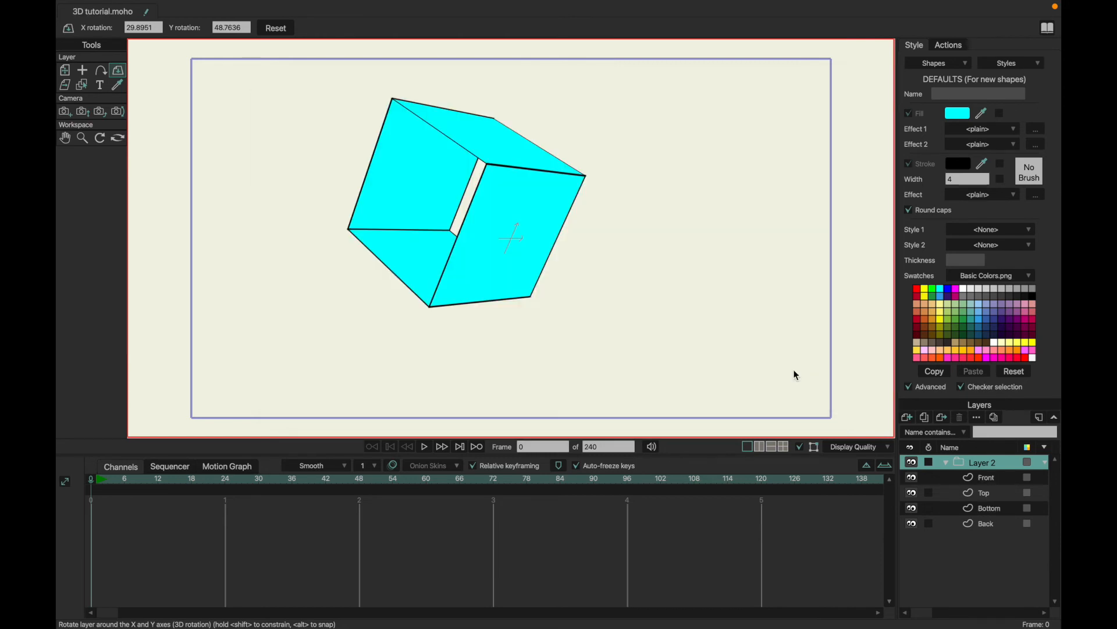
Step: Duplicate the Back layer and name the copy Left
click(986, 512)
click(990, 497)
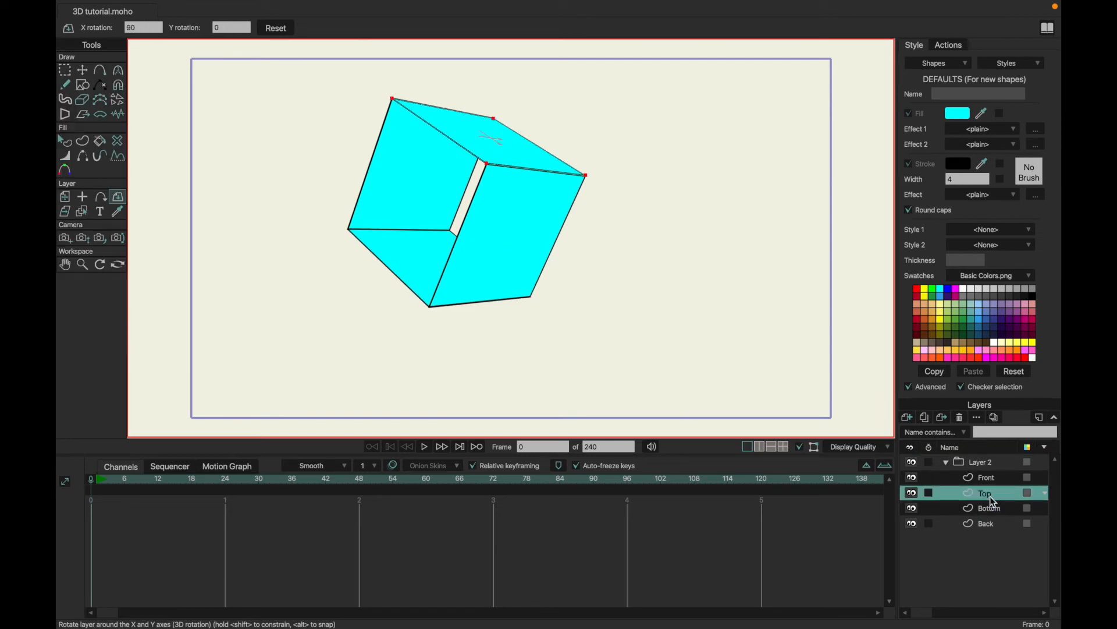
key(Up)
click(986, 527)
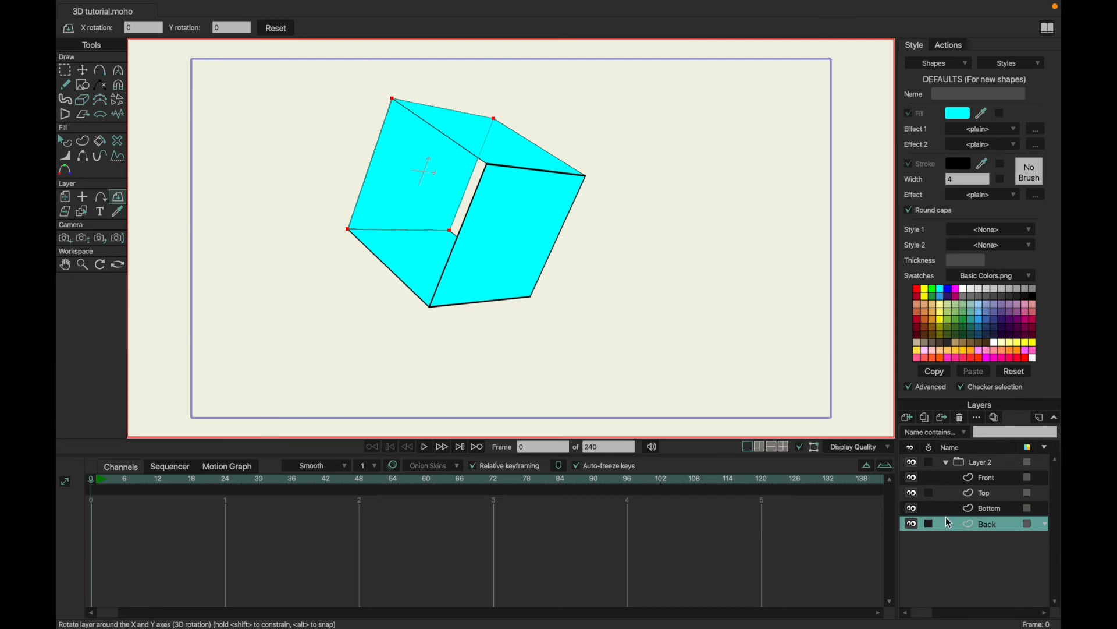
click(925, 419)
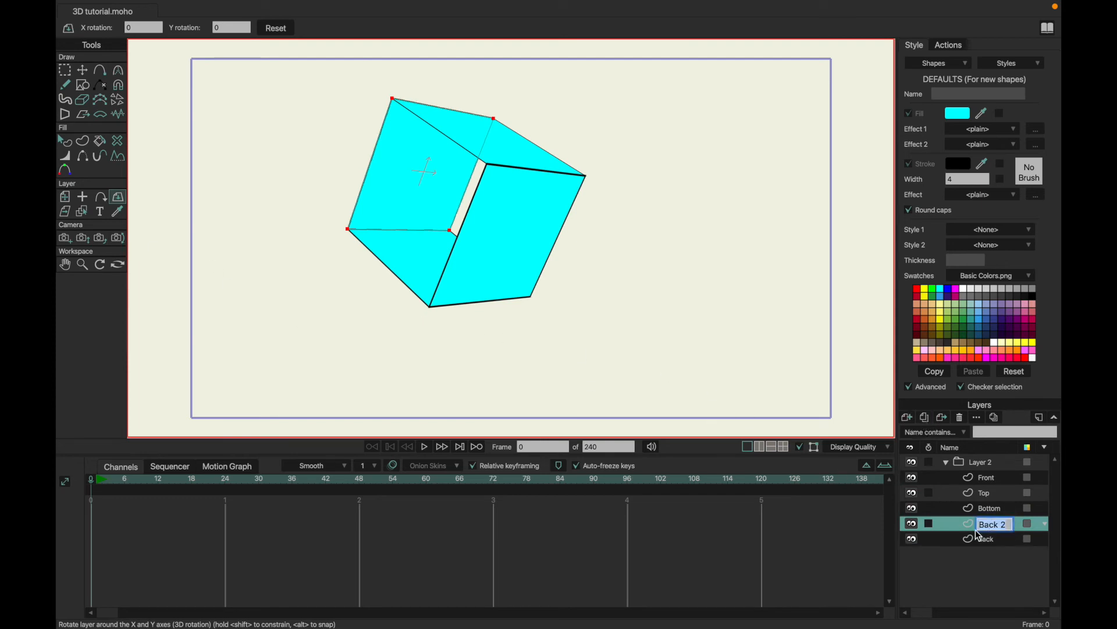
text(Left)
key(Return)
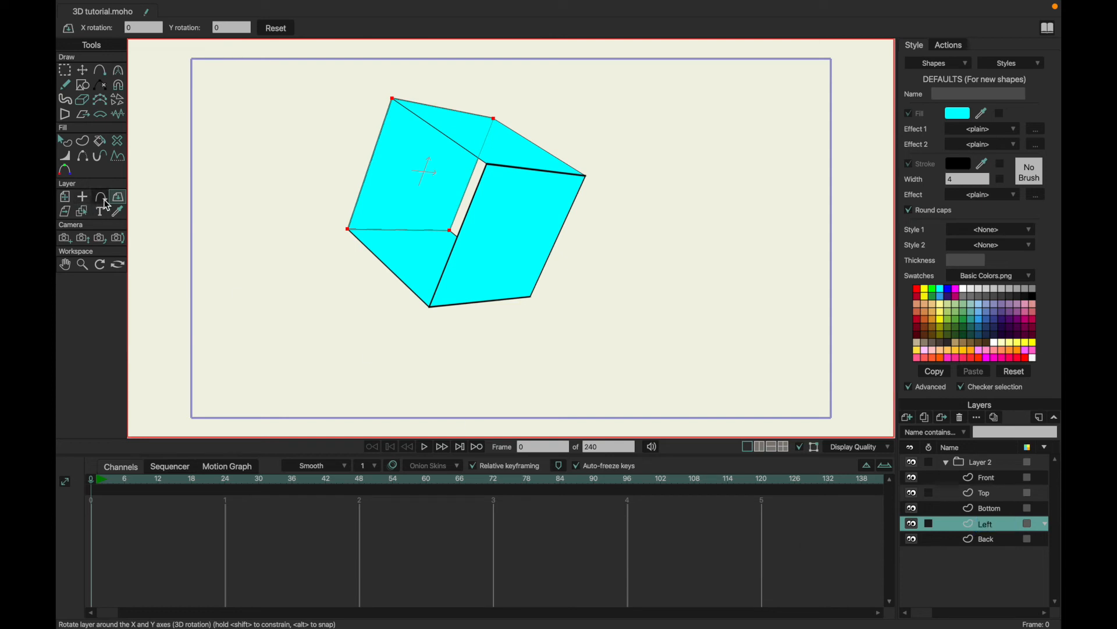
Step: Set the Left layer's Y rotation to 90 and rotate the Layer 2 group to about 41.22° X and 28.72° Y
double_click(233, 27)
text(90)
key(Return)
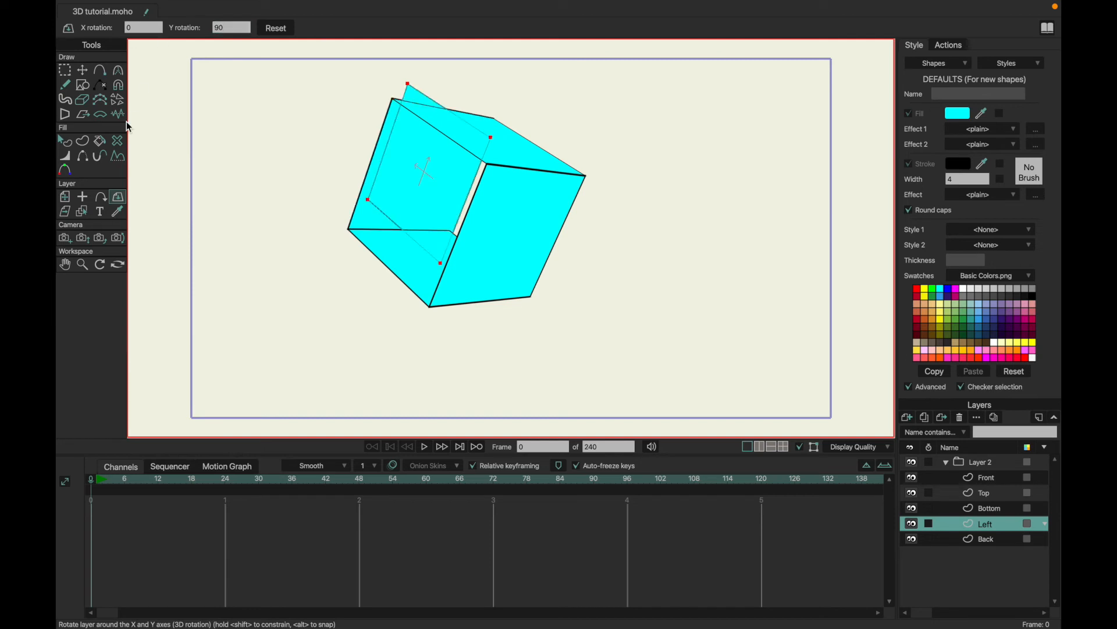
click(983, 464)
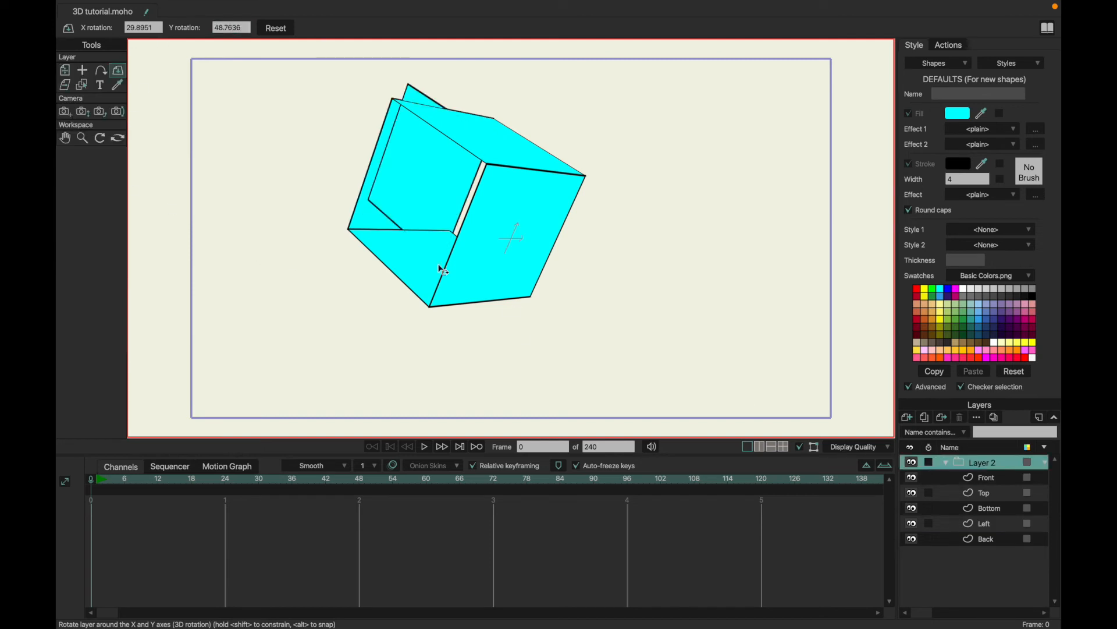
drag(184, 147, 425, 357)
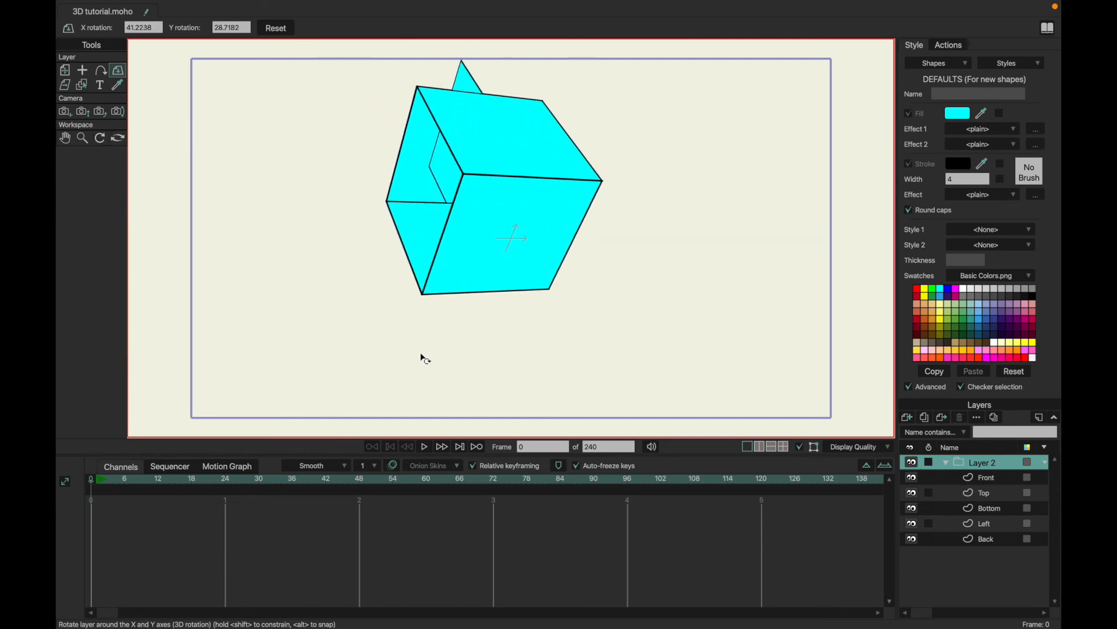
Step: Change the fill colour of the Left layer's square to yellow
click(993, 529)
key(q)
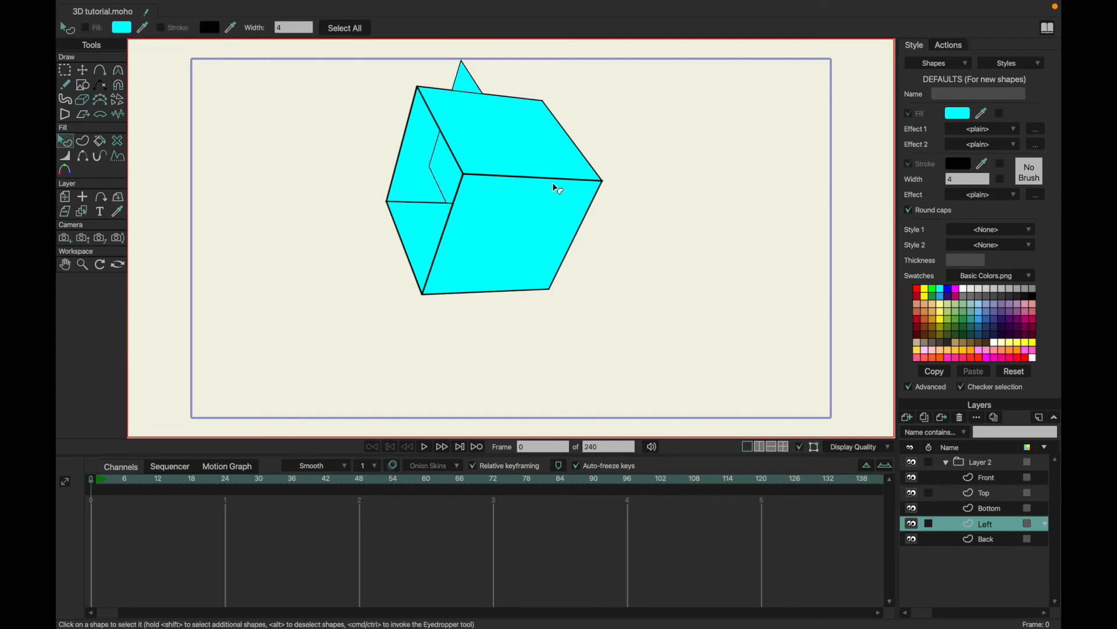
click(463, 151)
click(932, 295)
click(710, 301)
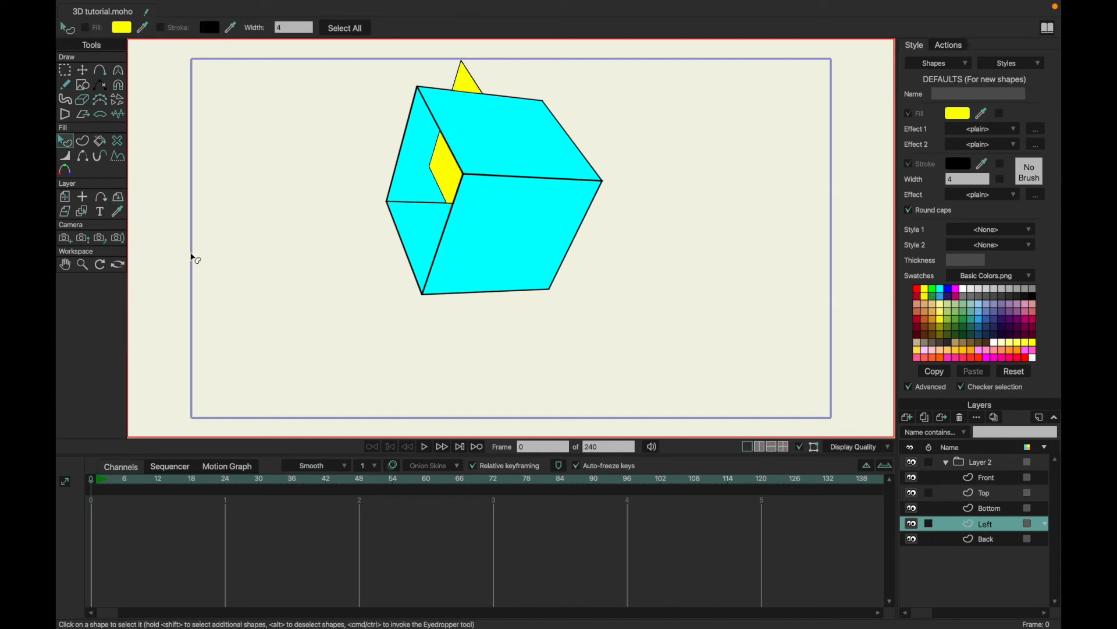
Step: Move the Left layer toward the cube's open side, to position X -0.3250, Y -0.2250 and Z -0.6650
click(65, 199)
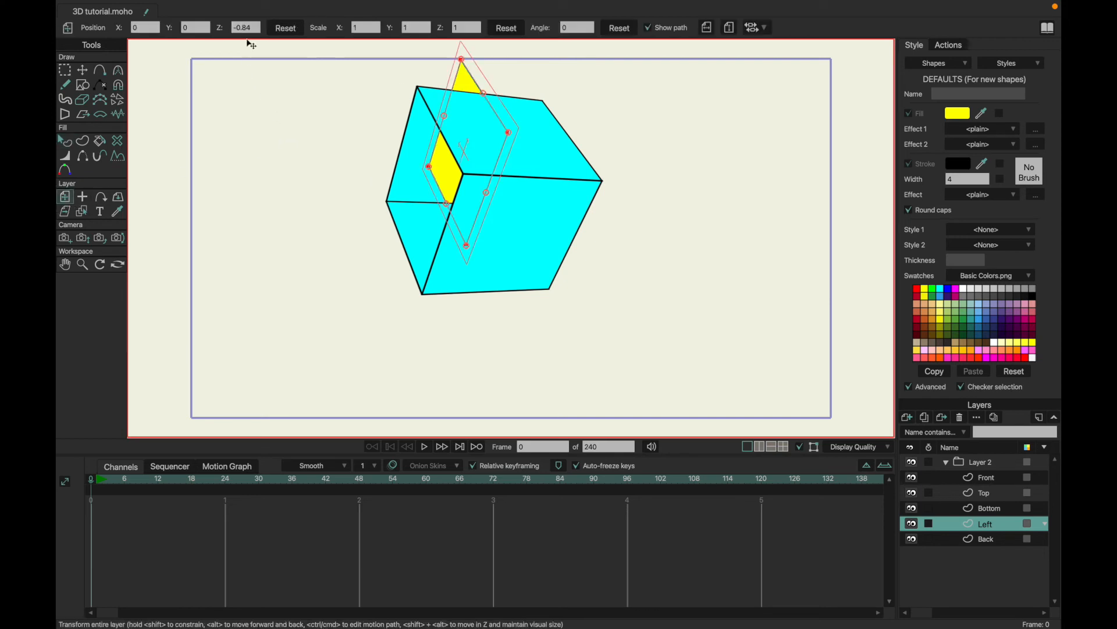
click(194, 28)
click(154, 28)
scroll(153, 28, up, 5)
scroll(153, 28, down, 12)
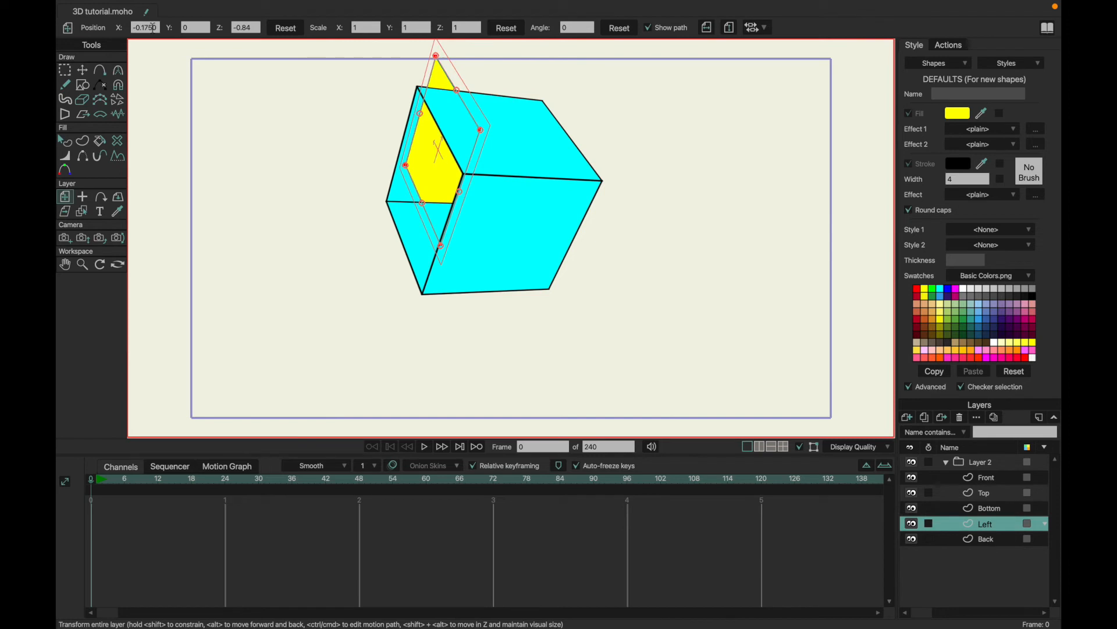
scroll(153, 28, down, 6)
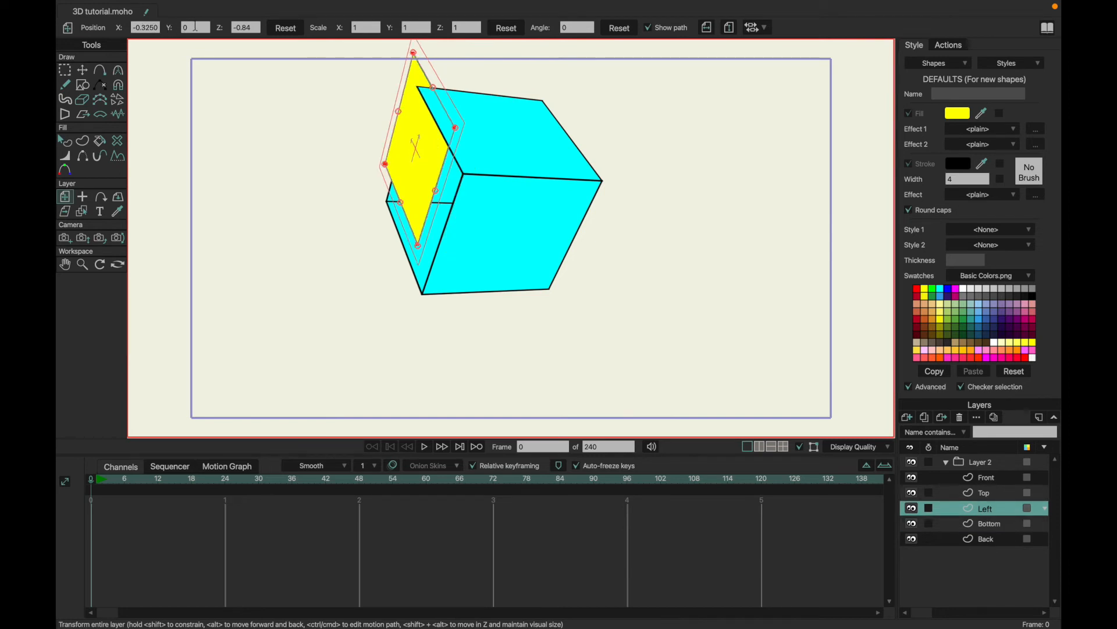
scroll(194, 27, up, 10)
scroll(195, 27, down, 19)
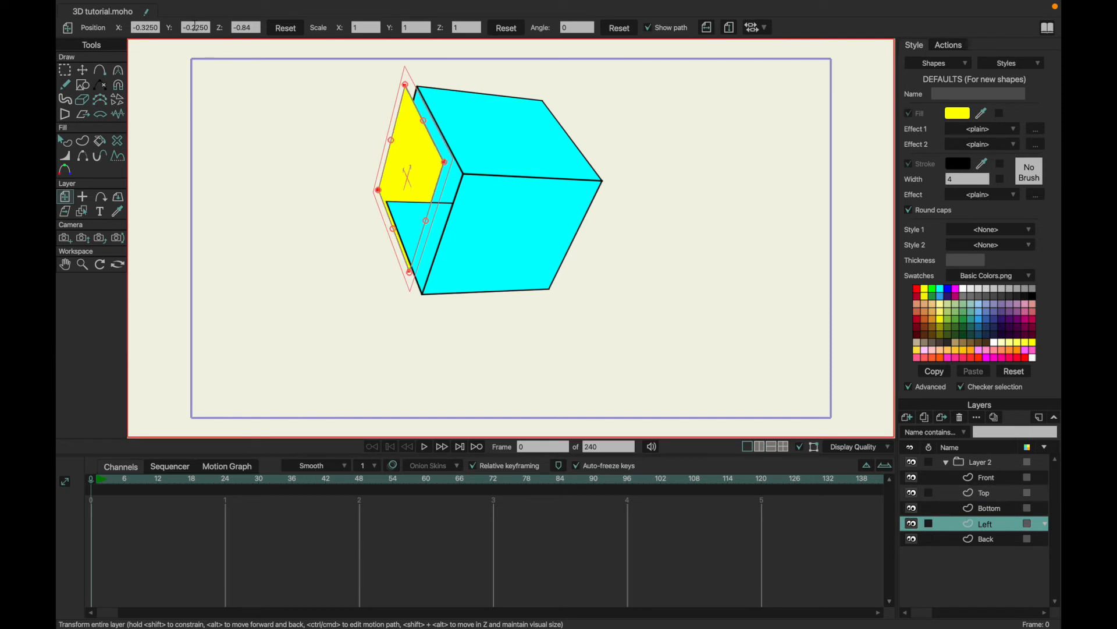
click(254, 31)
scroll(256, 28, up, 7)
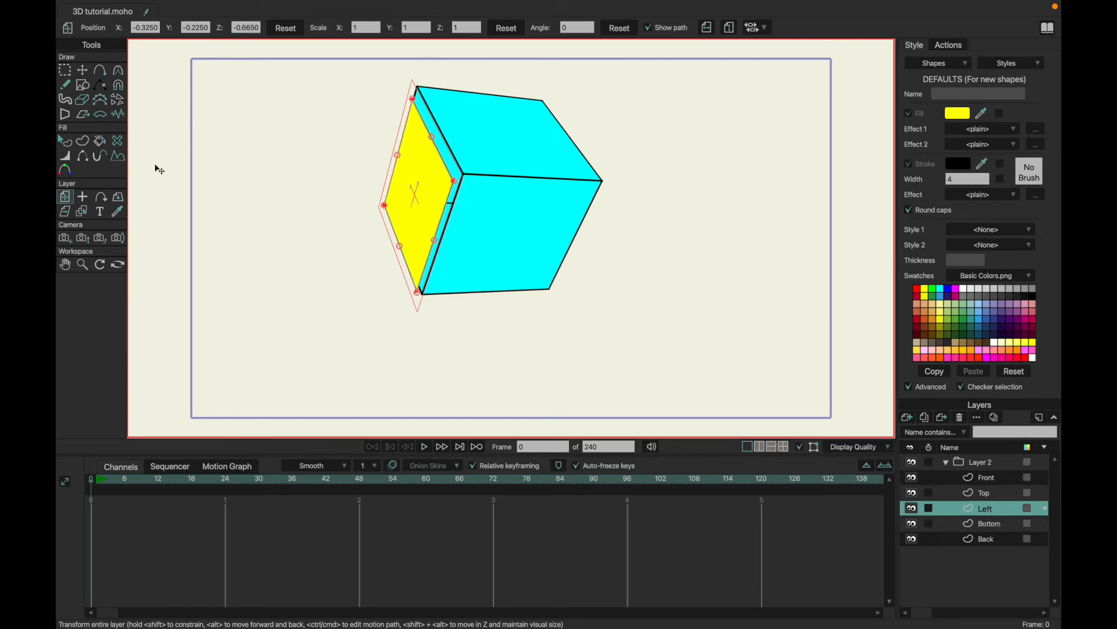
Step: Rotate the Layer 2 group to about 90.47° X and 17.84° Y to check how the Left square lines up
click(985, 466)
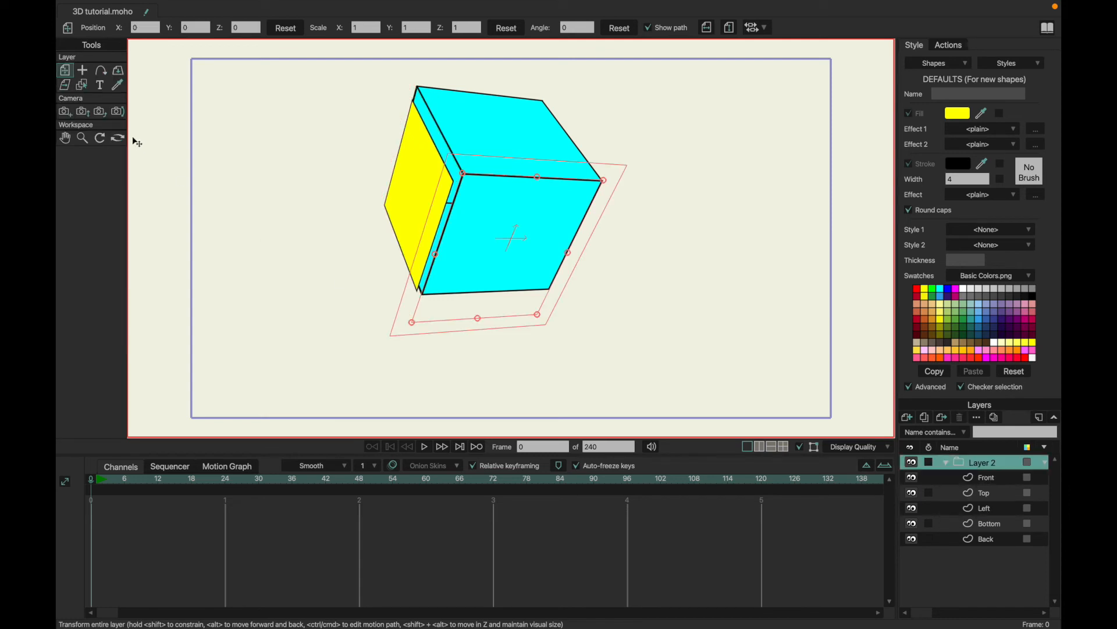
click(118, 70)
drag(286, 179, 243, 319)
drag(431, 217, 417, 317)
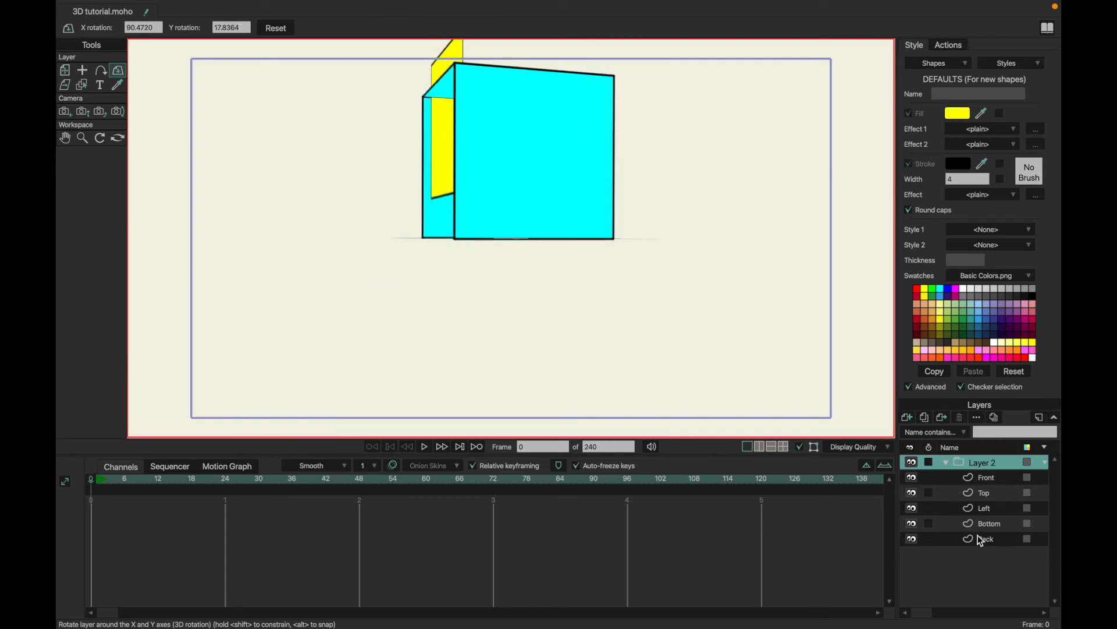
Step: Adjust the Left layer's position to Z -0.5650 and X -0.4250
click(989, 509)
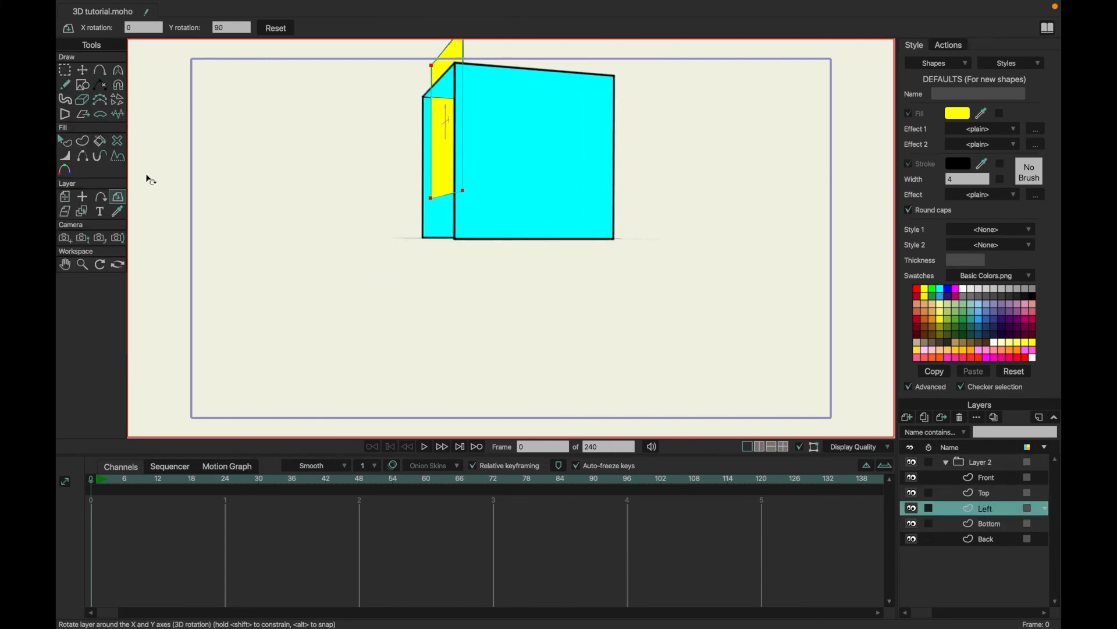
click(65, 197)
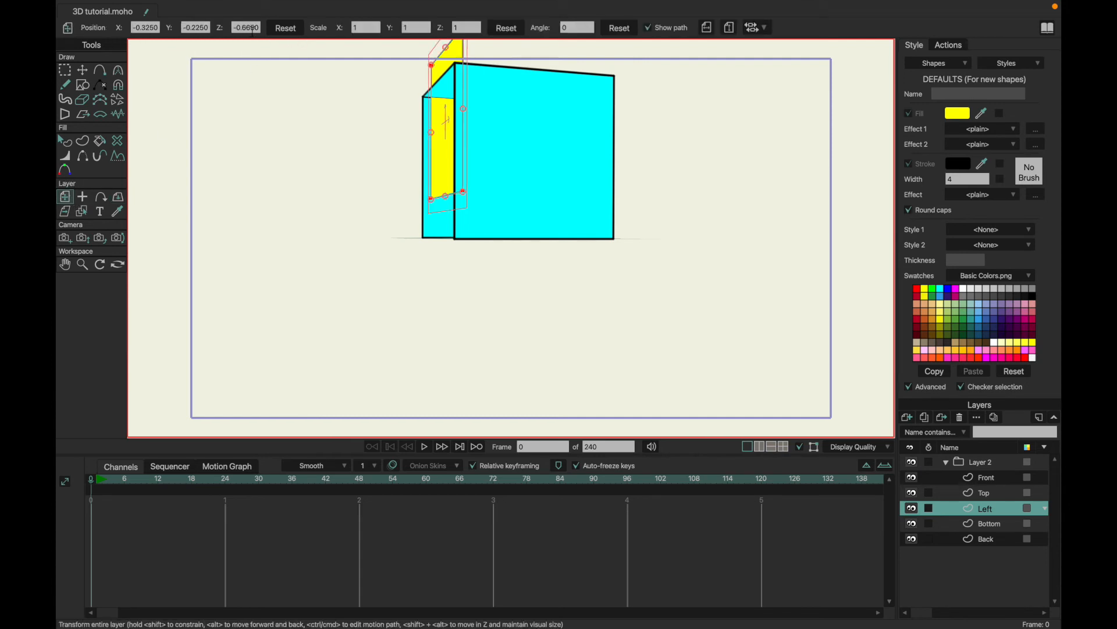
scroll(254, 30, up, 4)
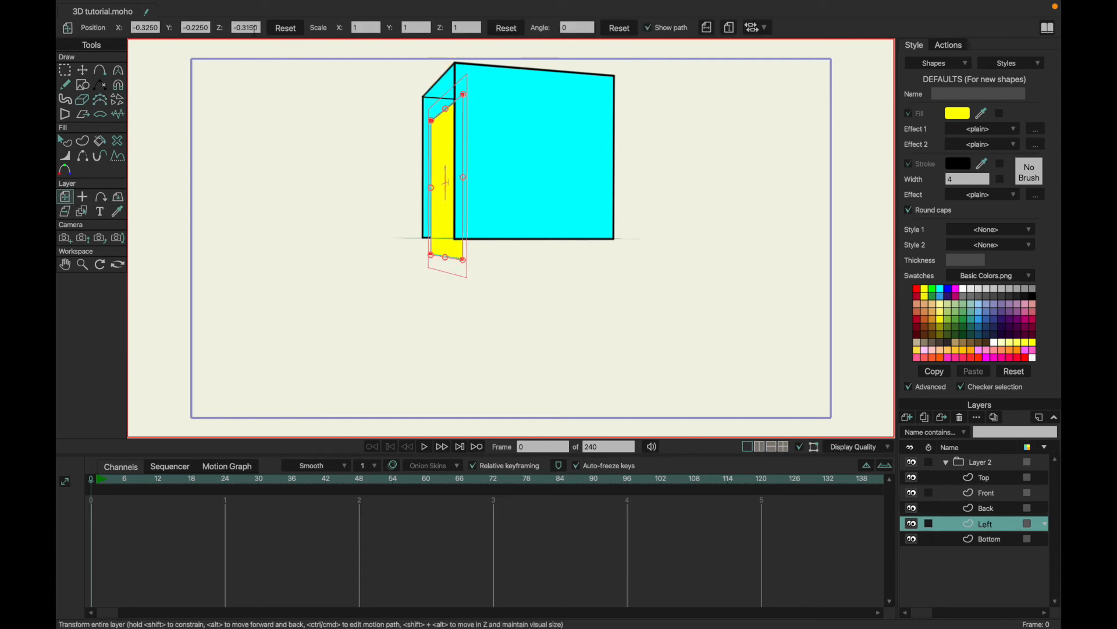
scroll(254, 29, down, 3)
scroll(255, 29, down, 3)
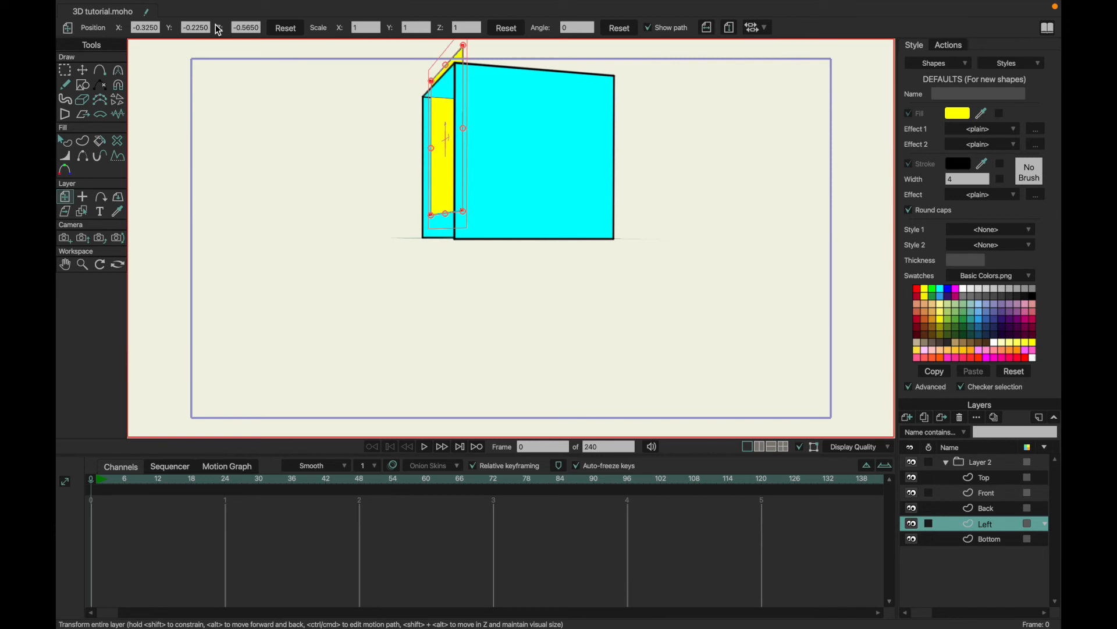
scroll(156, 28, up, 2)
scroll(156, 28, down, 4)
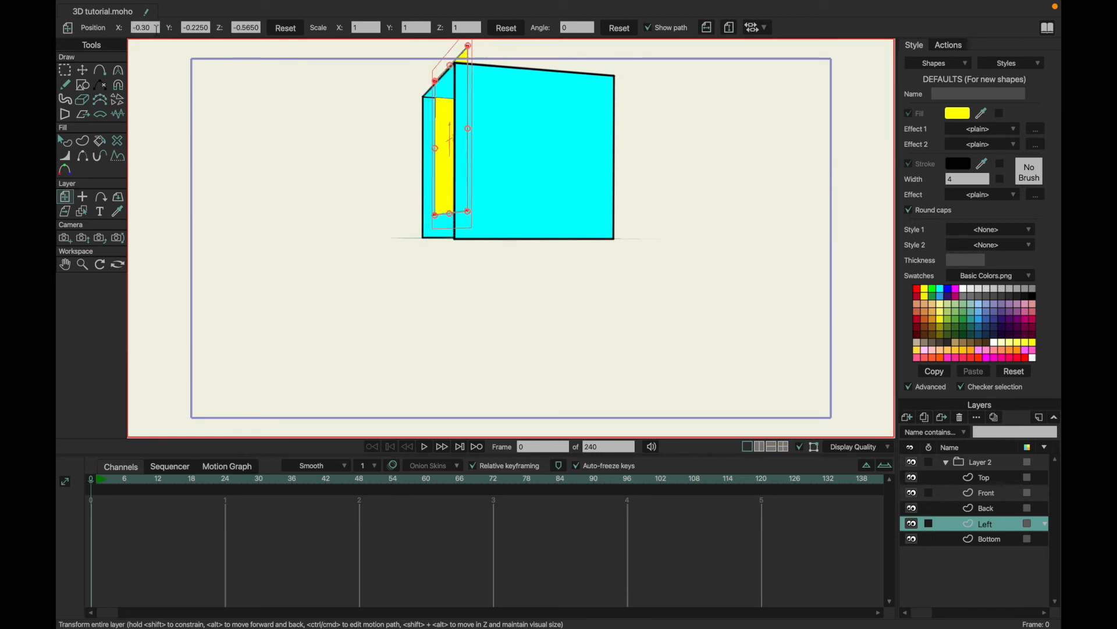
scroll(156, 28, down, 4)
scroll(156, 27, up, 4)
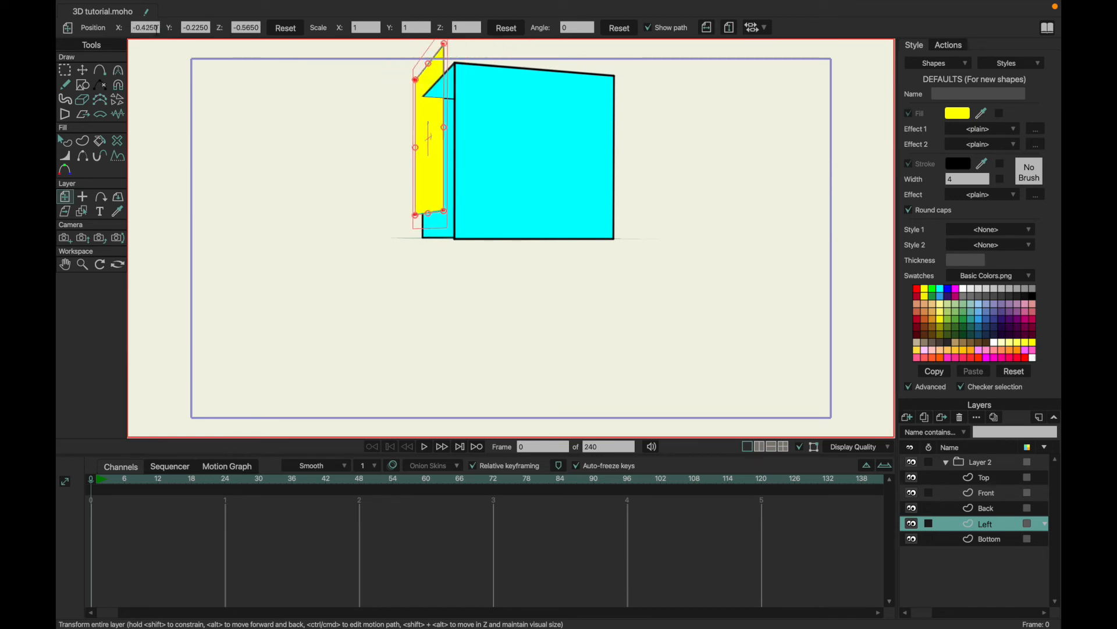
Step: Rotate the Layer 2 group to about 117.85° X and 40.66° Y to view the yellow square's offset
click(987, 465)
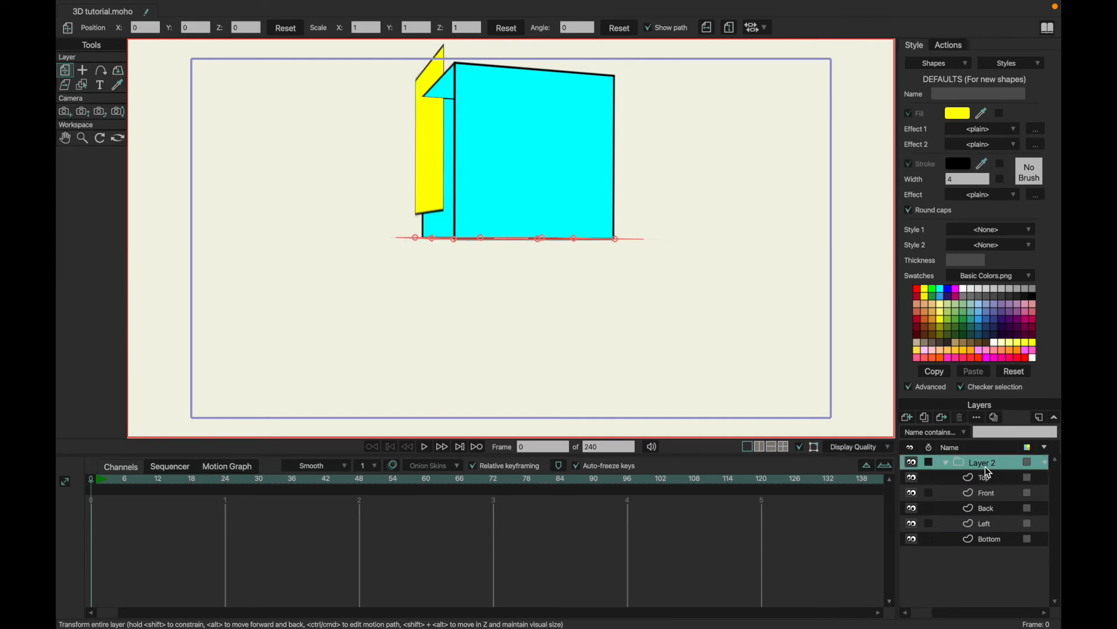
click(119, 70)
drag(383, 145, 524, 236)
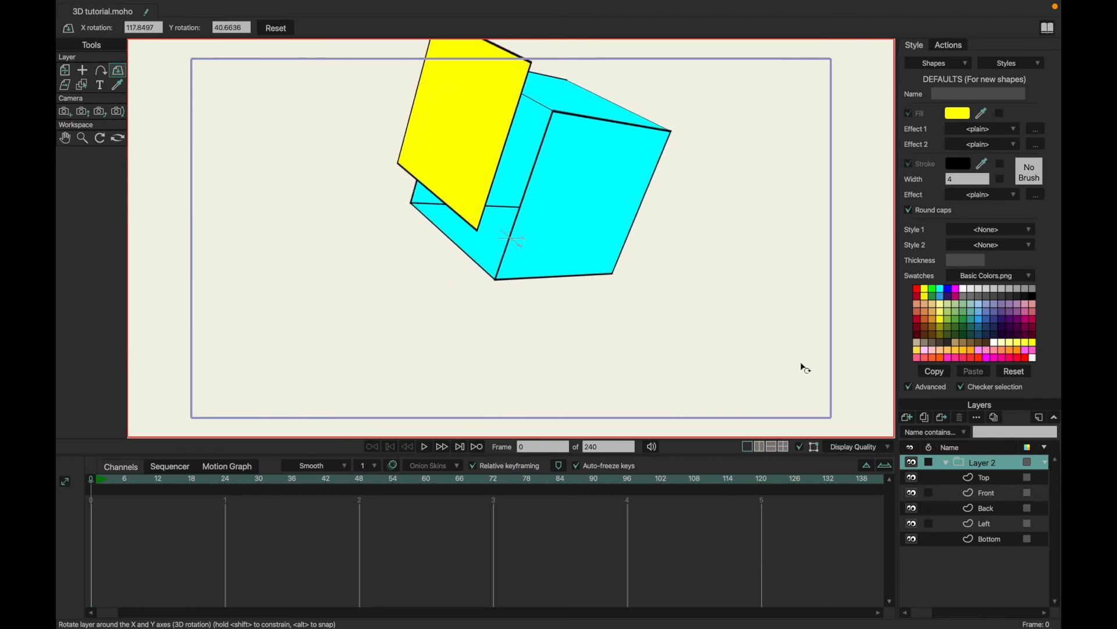
Step: Set the Left layer's X position to -0.50, trying positions inside and outside the cube
click(989, 526)
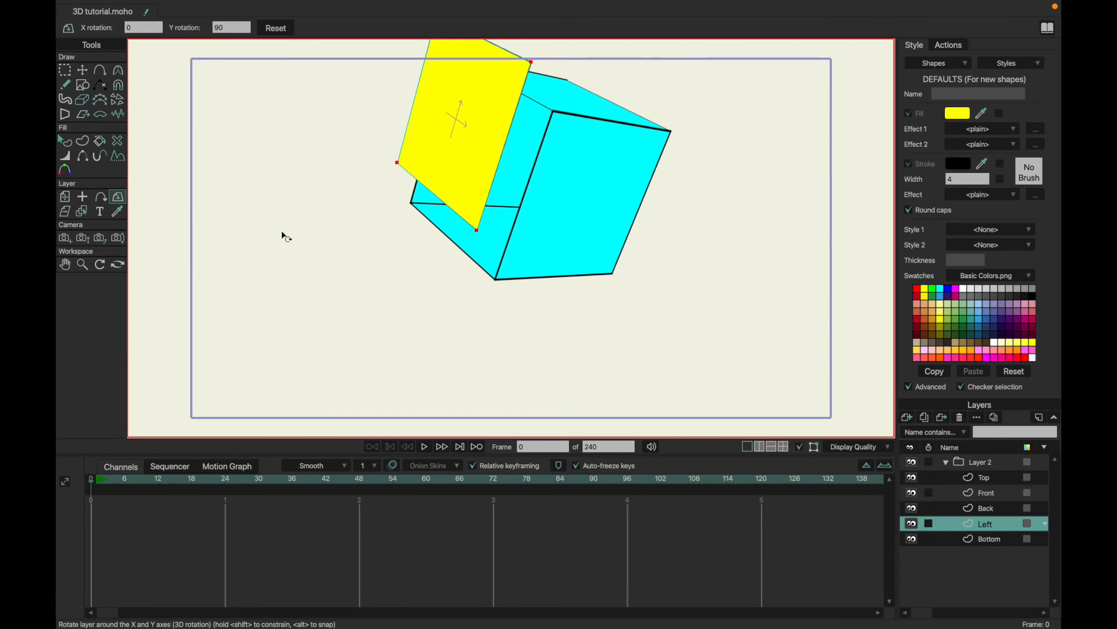
click(63, 199)
click(156, 27)
scroll(156, 28, up, 9)
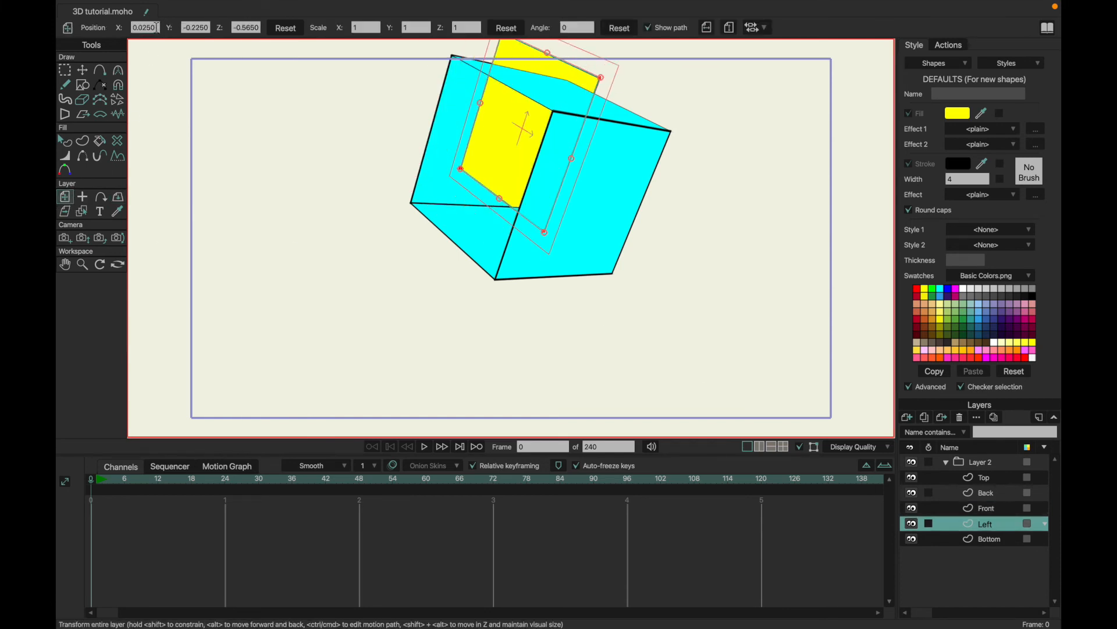
scroll(156, 27, down, 10)
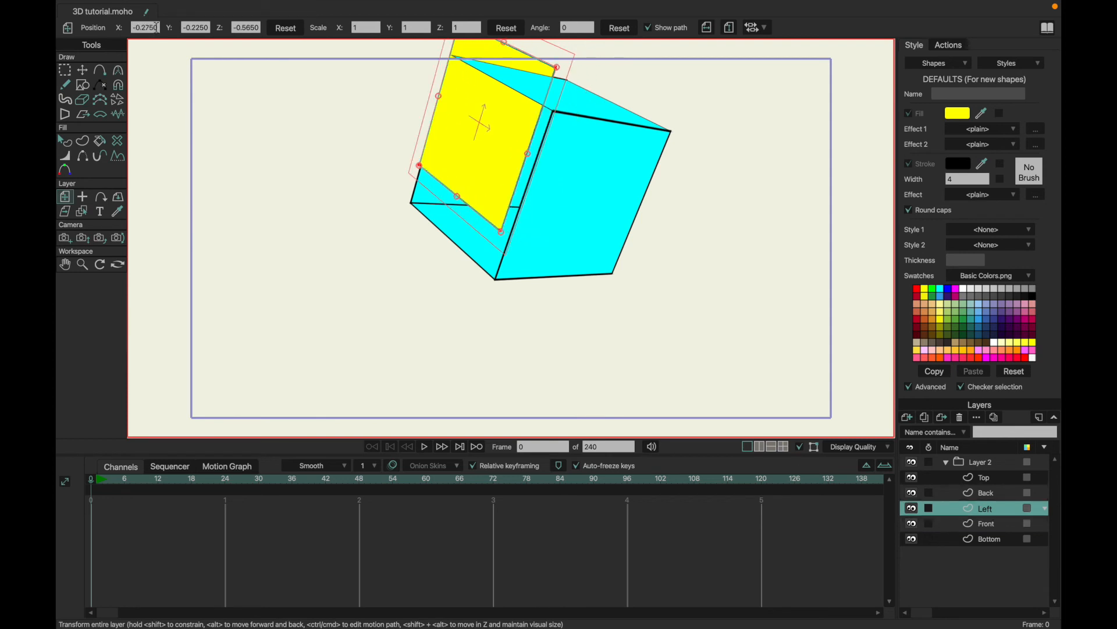
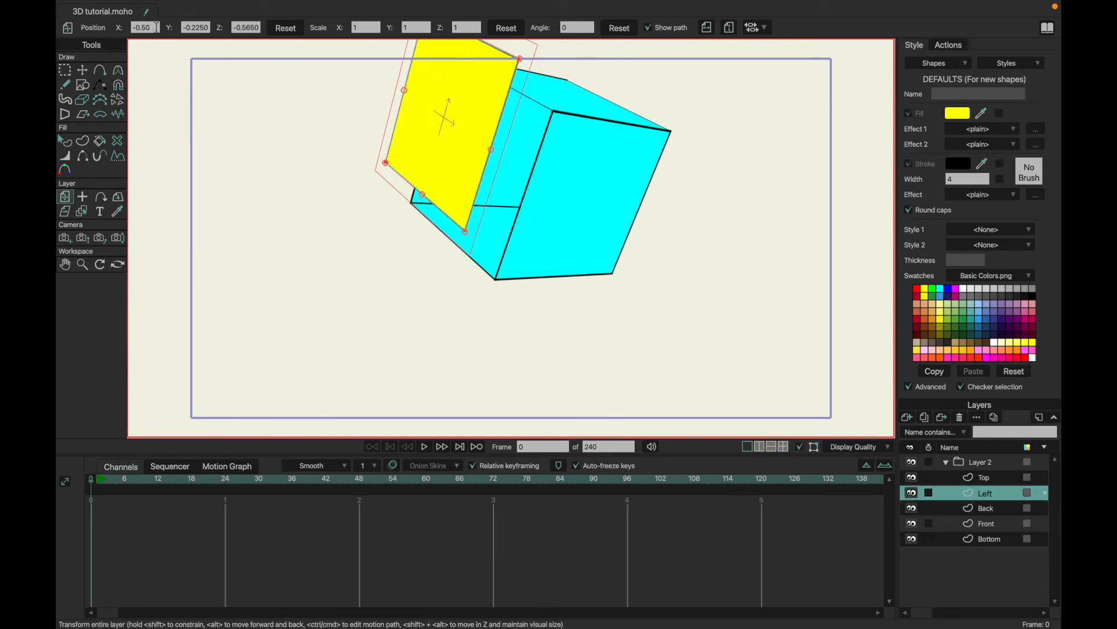
Step: Rotate the Layer 2 group to about 118.32° X and 7.28° Y to see the Left square edge-on, and select the Front layer
click(971, 463)
click(118, 70)
drag(379, 183, 297, 232)
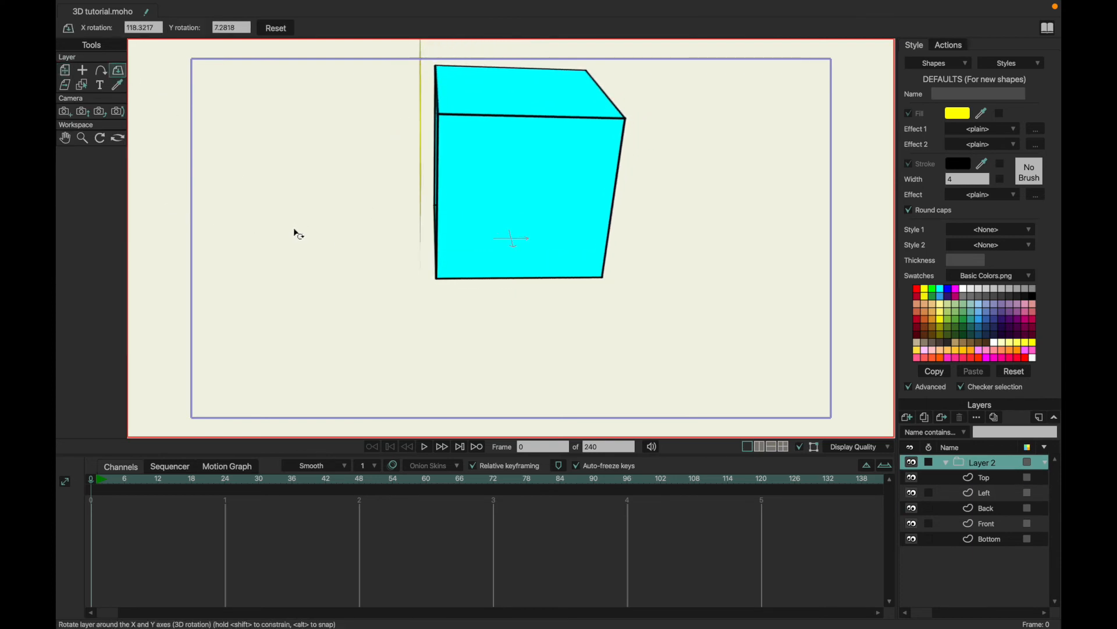
click(988, 512)
click(989, 518)
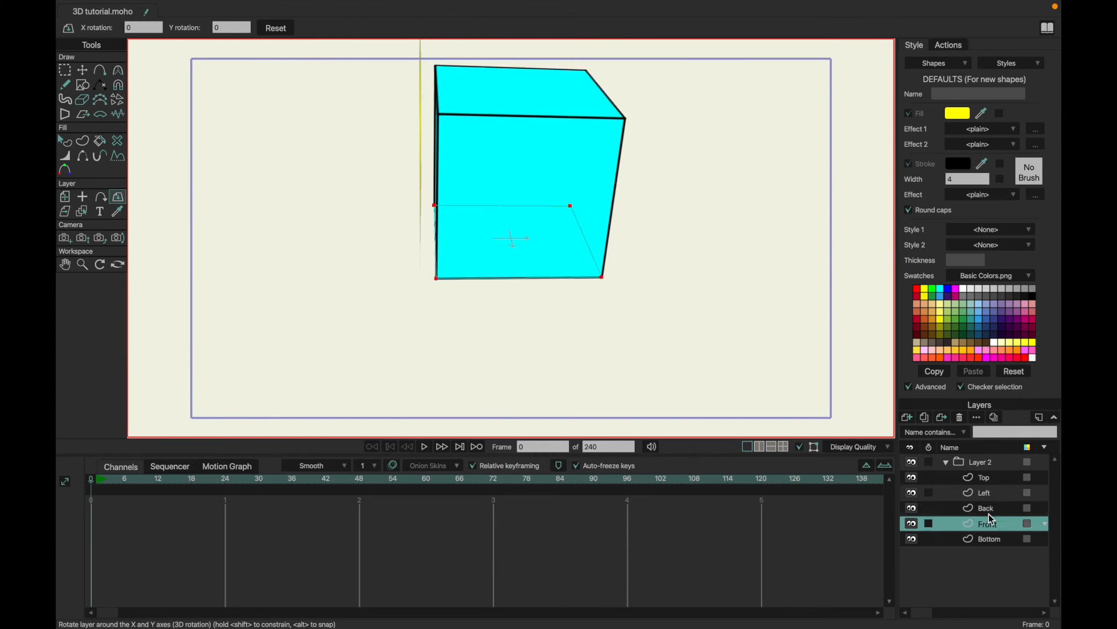
Step: Set the Left layer's X position to -0.42, lining it up with the cube's edge
click(994, 494)
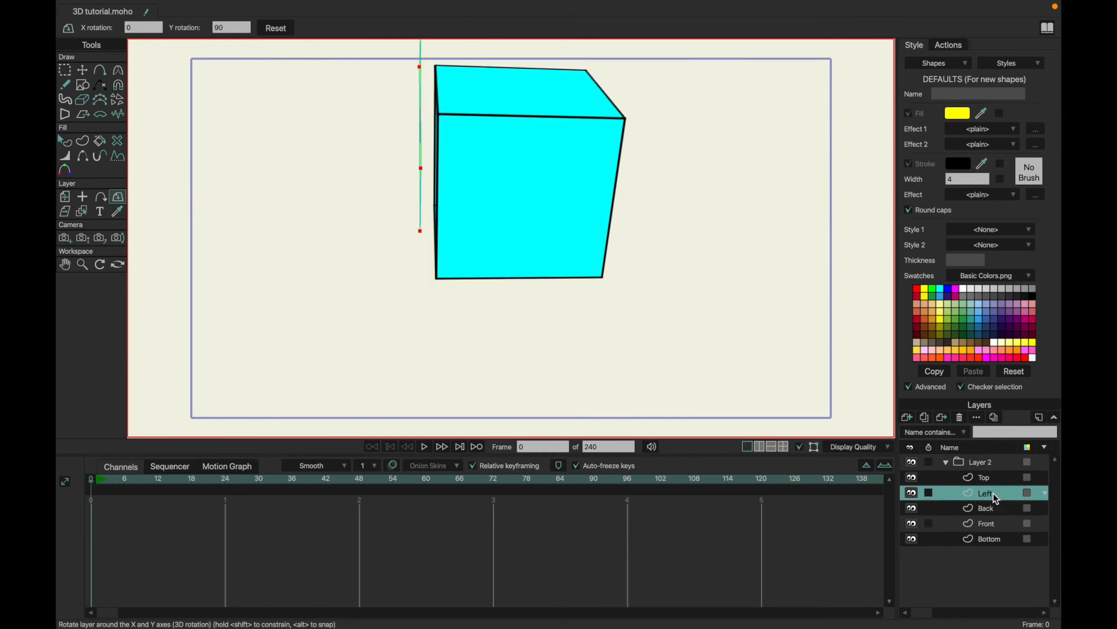
click(64, 197)
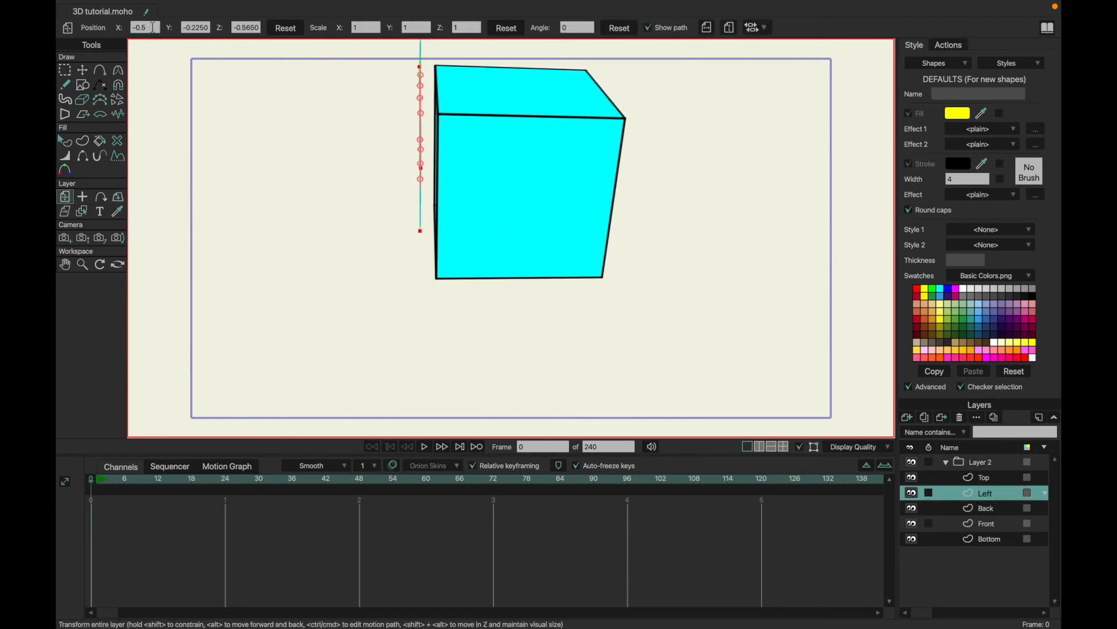
key(Return)
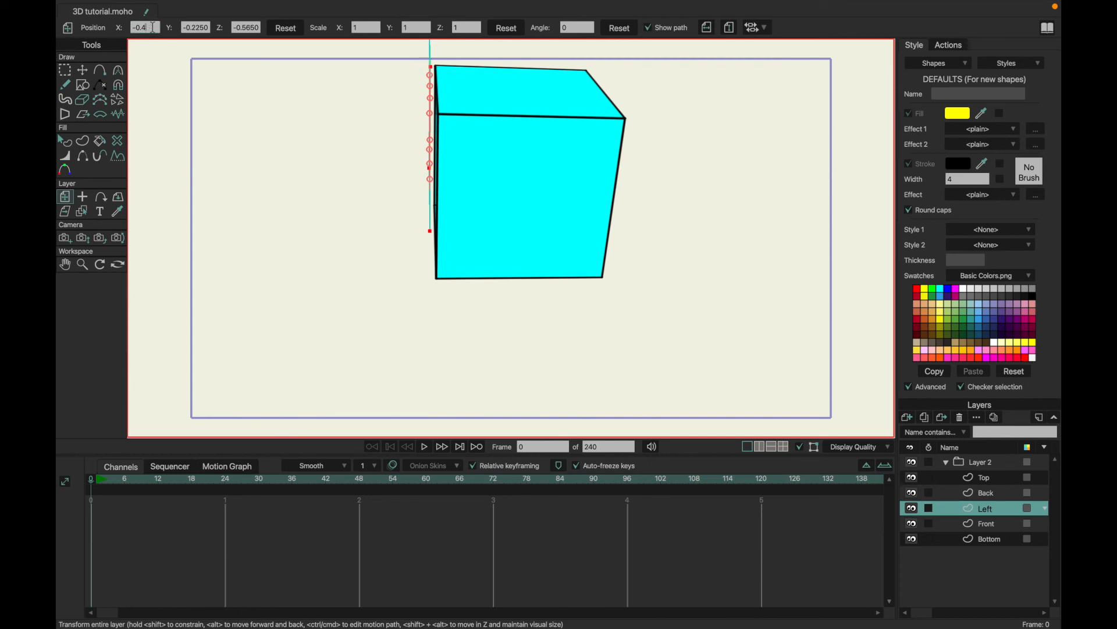
text(0)
key(Return)
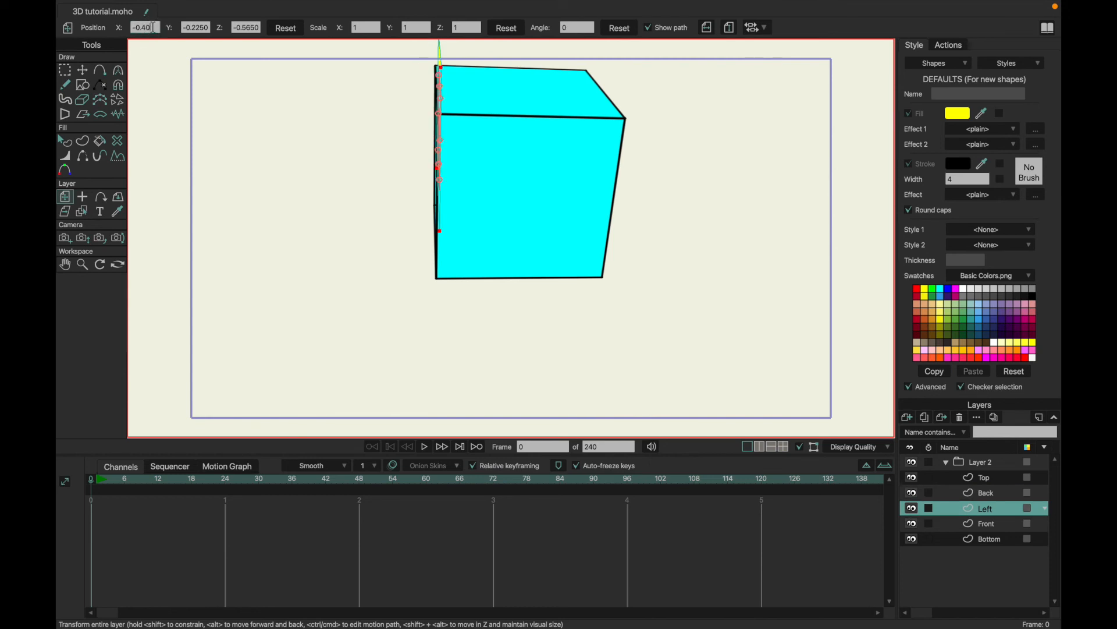
text(2)
key(Return)
click(206, 28)
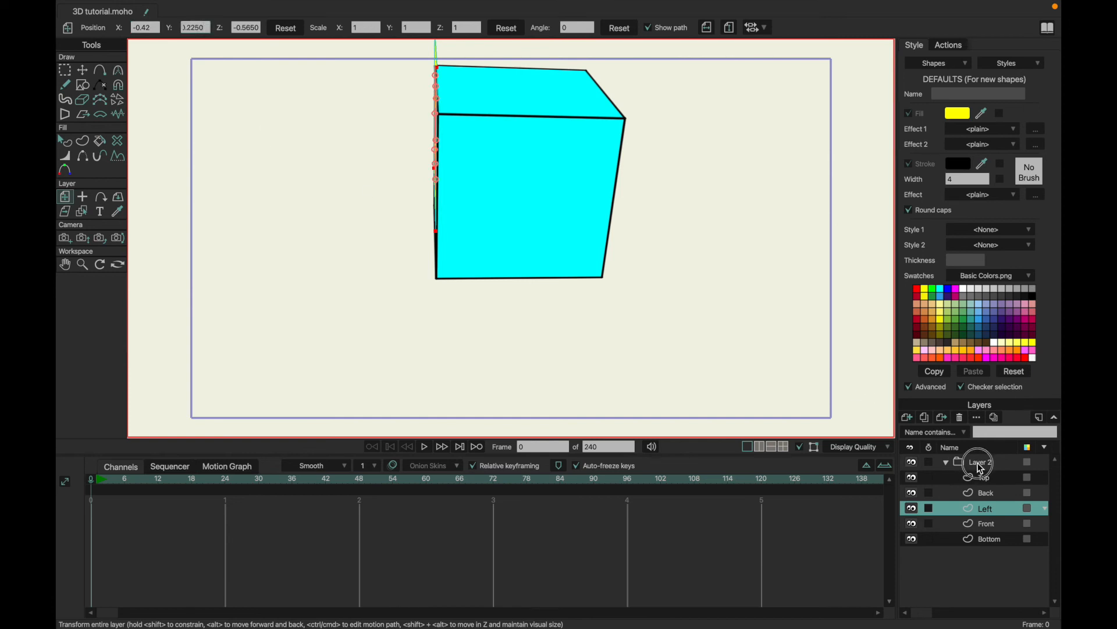
Step: Rotate the Layer 2 group to bring the yellow Left square's face into view beside the cube
click(980, 465)
click(118, 70)
drag(287, 180, 479, 192)
Step: Set the Left layer's position to Z -0.3650 and Y -0.05
click(998, 512)
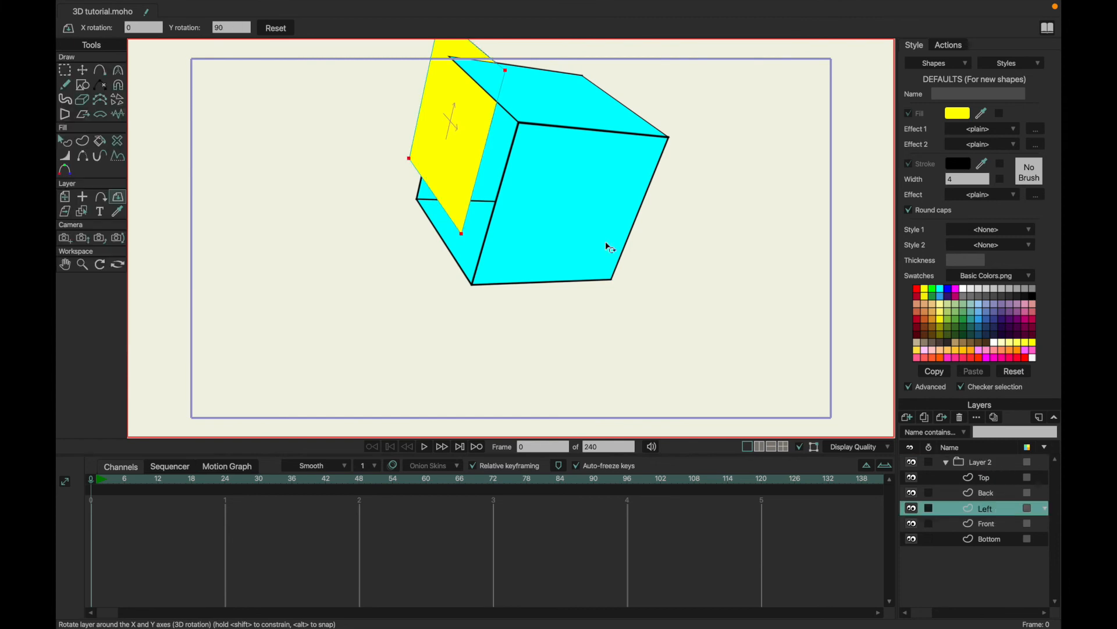
click(65, 198)
click(256, 28)
text(-0.39)
key(Return)
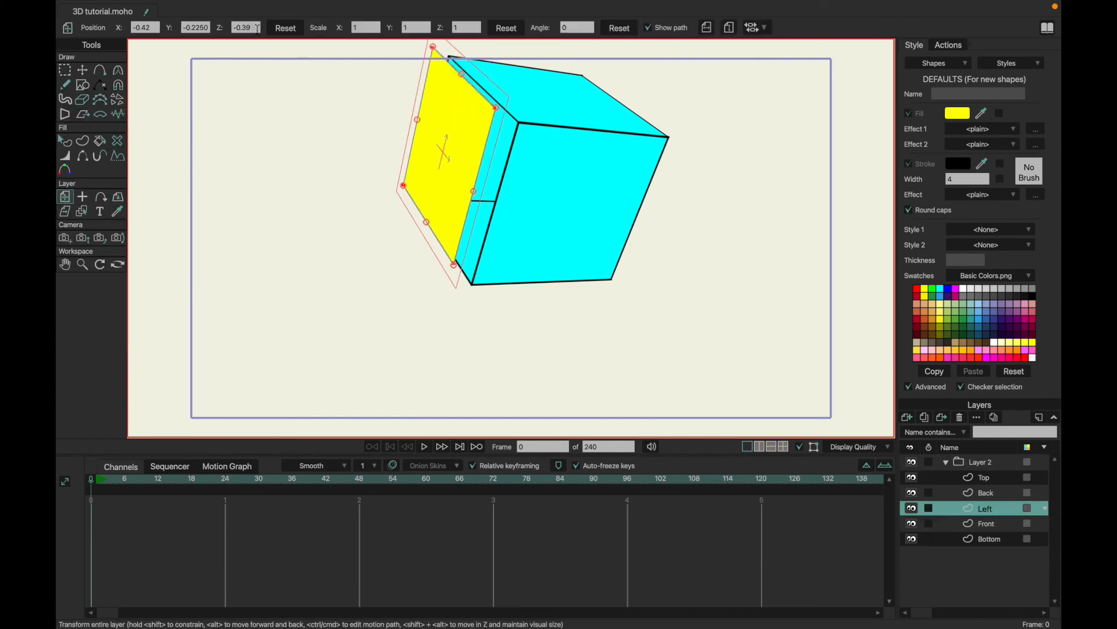
scroll(258, 28, down, 5)
scroll(258, 29, up, 6)
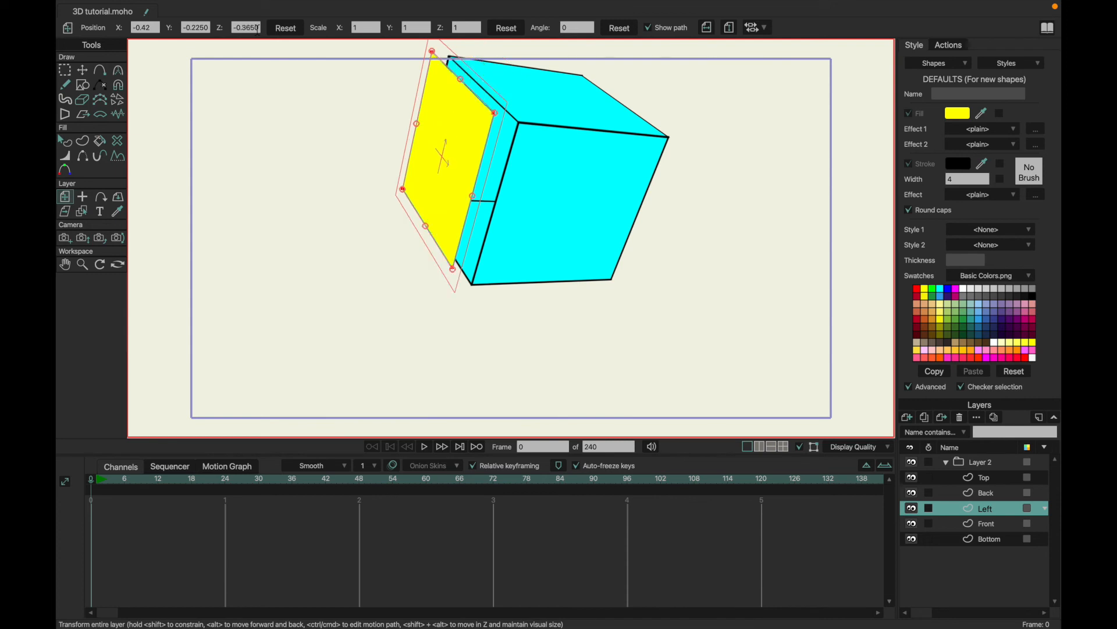
click(208, 27)
text(-0.05)
key(Return)
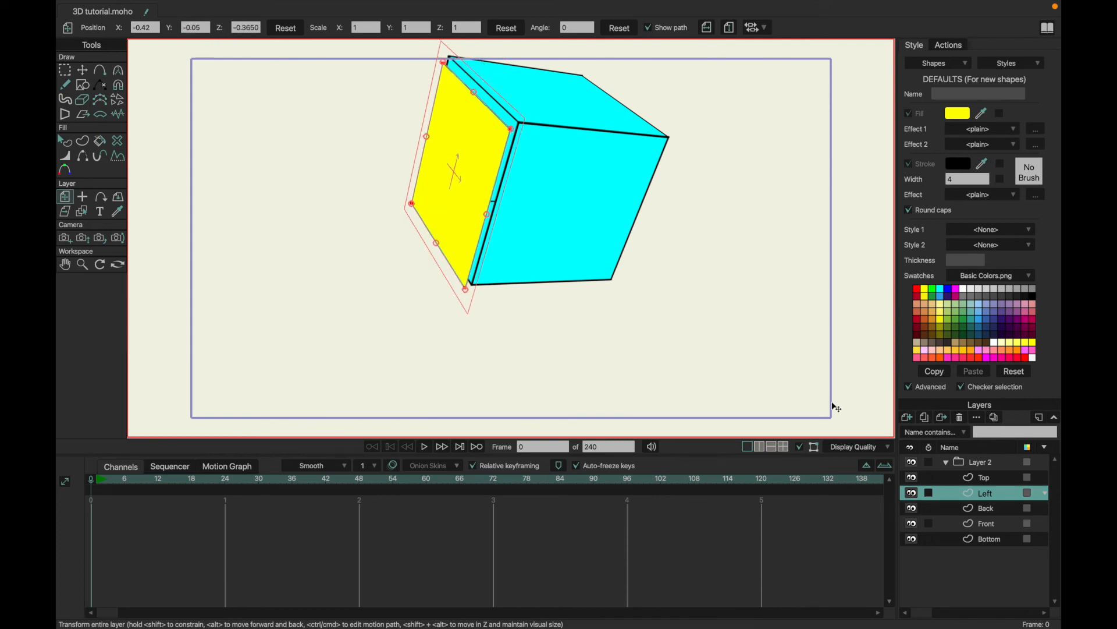
Step: Rotate the Layer 2 group to about 90.47° X and 88.45° Y to view the Left square face-on
click(967, 462)
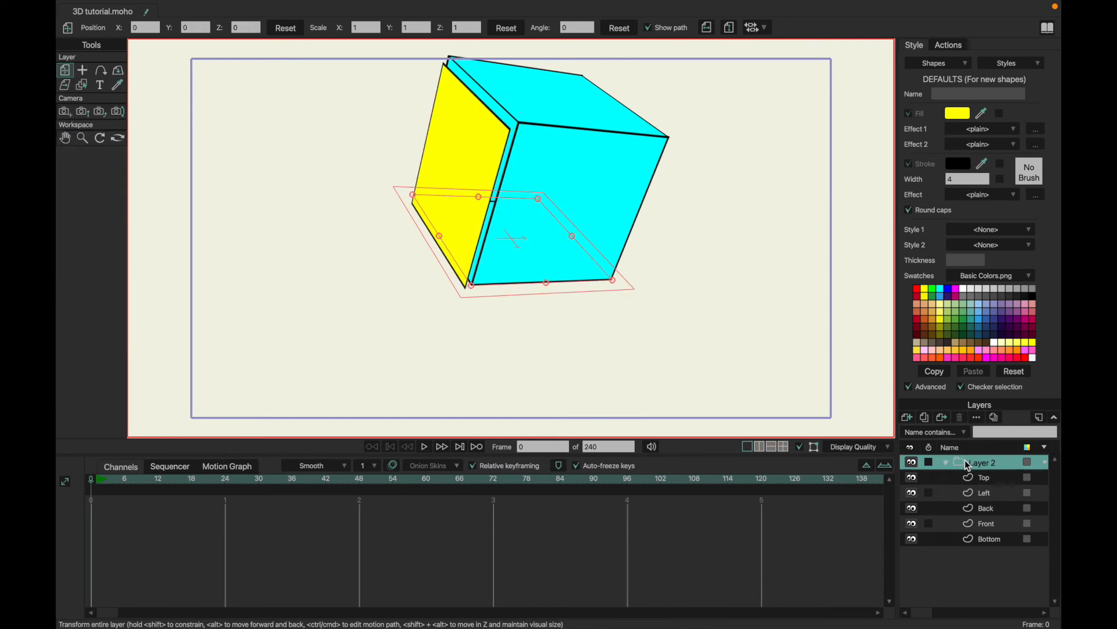
click(119, 72)
drag(353, 139, 474, 212)
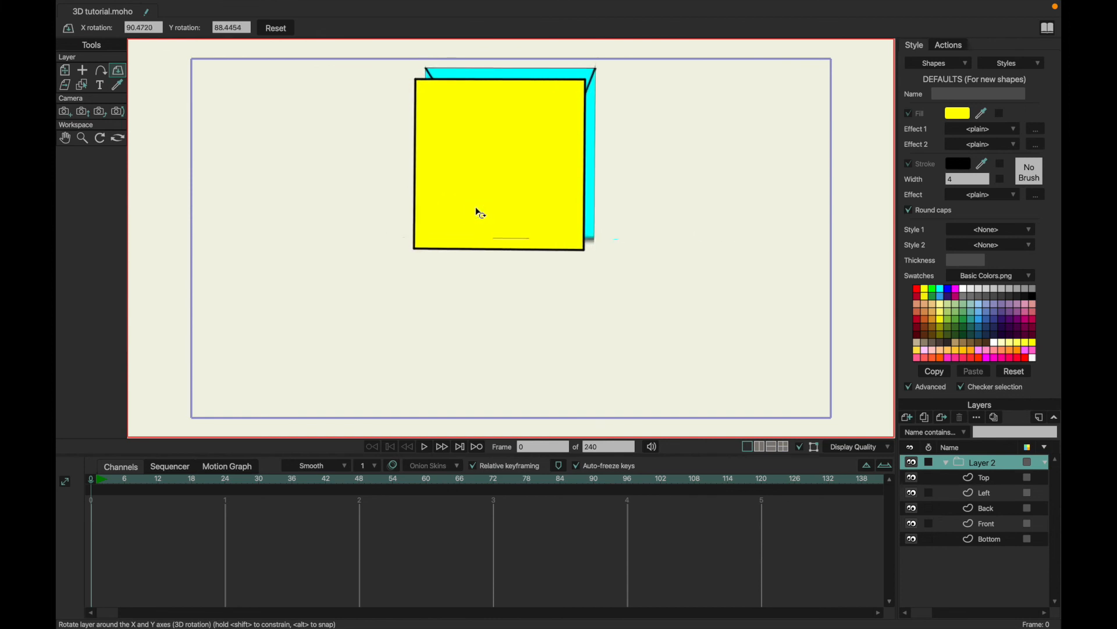
Step: Set the Left layer's Y position to 0
click(994, 512)
click(988, 495)
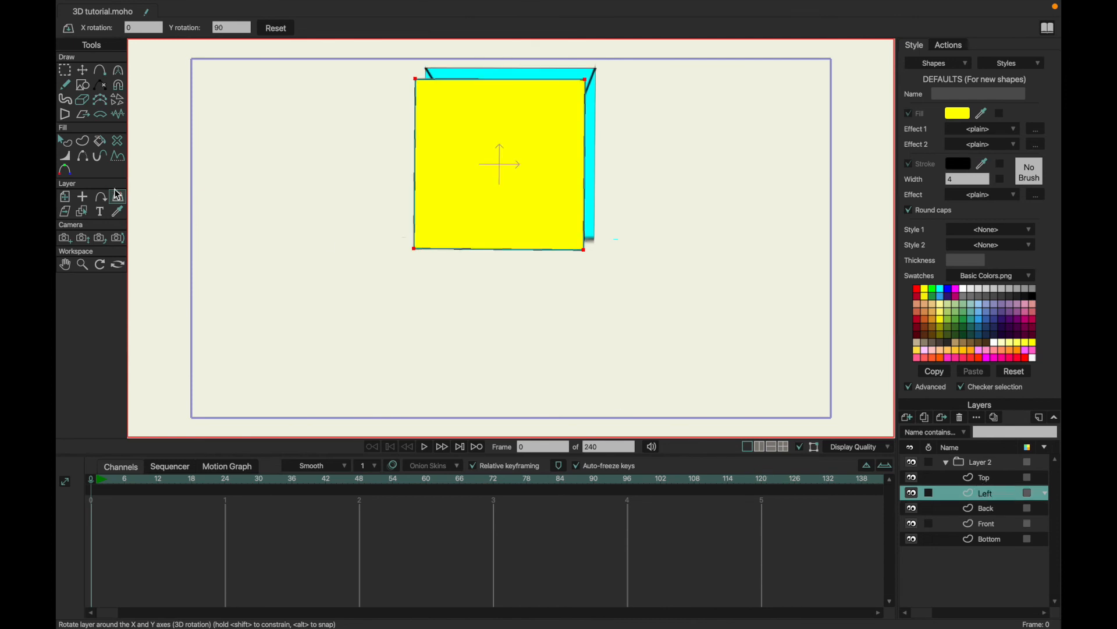
click(65, 196)
scroll(201, 27, up, 3)
double_click(202, 28)
text(0)
key(Return)
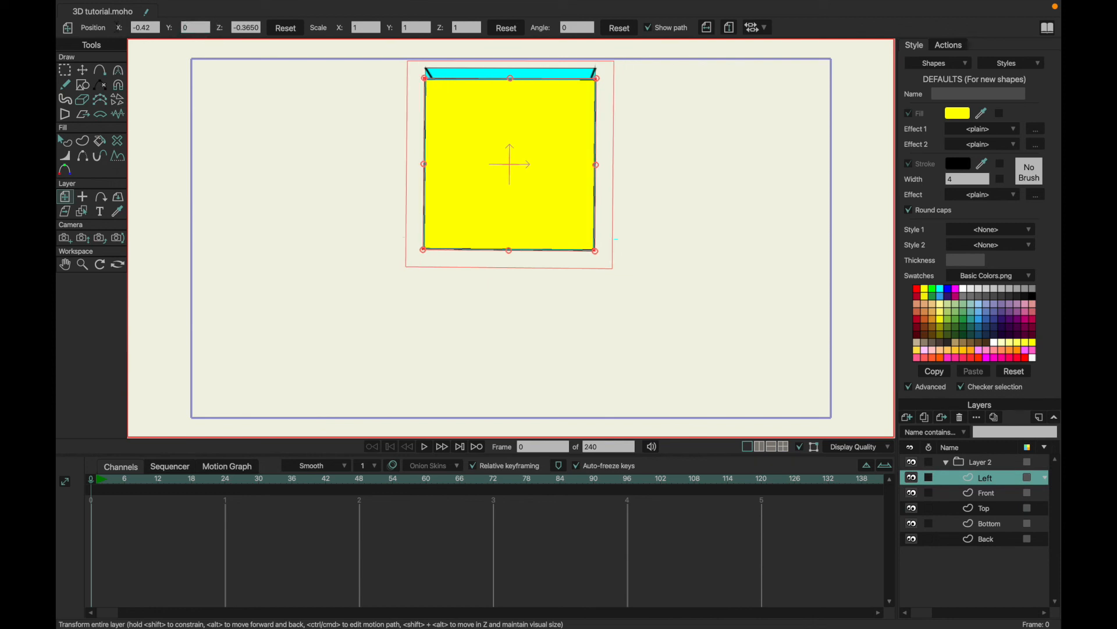
Step: Try the Left layer at Z position 0 and at offsets on either side, including 0.30
click(260, 28)
drag(258, 28, 177, 33)
text(0)
key(Return)
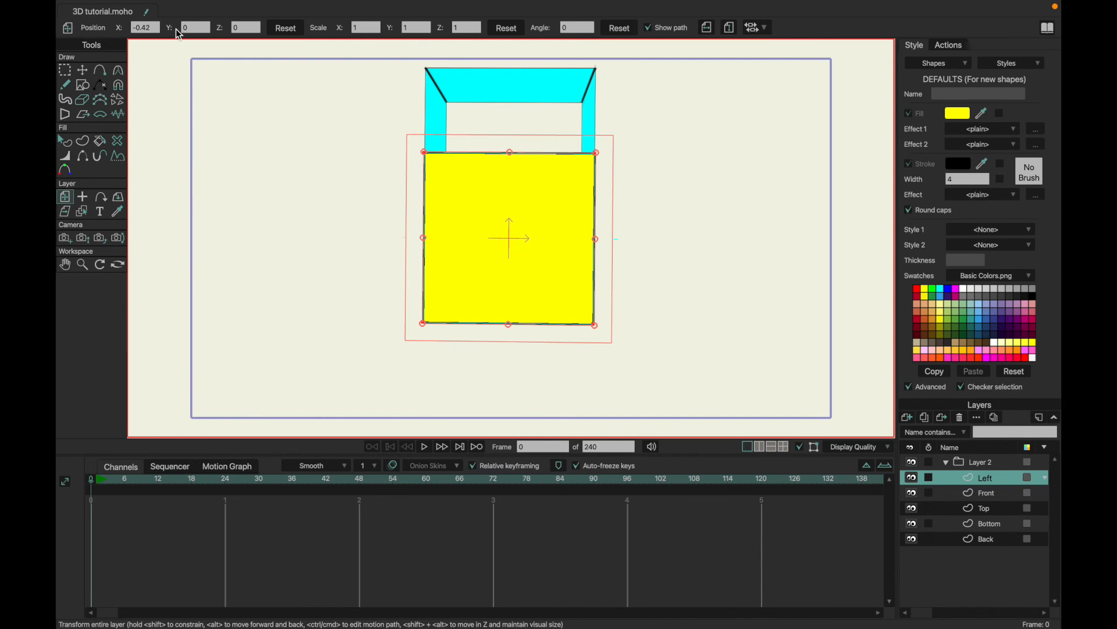
scroll(245, 28, up, 10)
scroll(245, 27, down, 17)
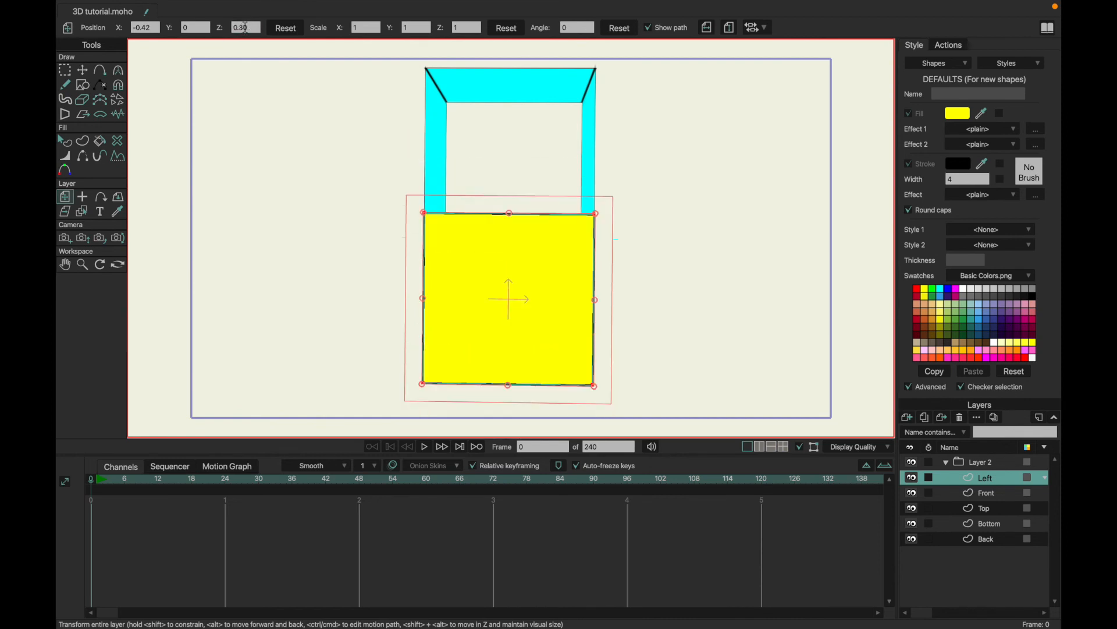
scroll(245, 28, down, 15)
Step: Set the Left layer's Z position to -0.42, trying -0.2, -0.4 and -0.45 on the way
click(252, 28)
key(BackSpace)
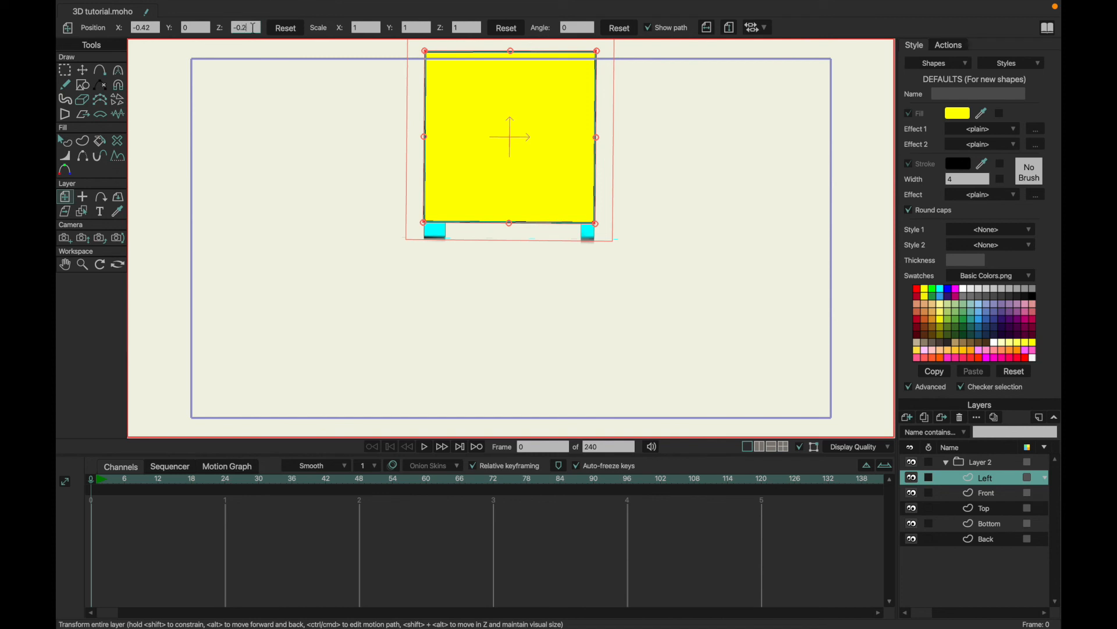
text(2)
key(Return)
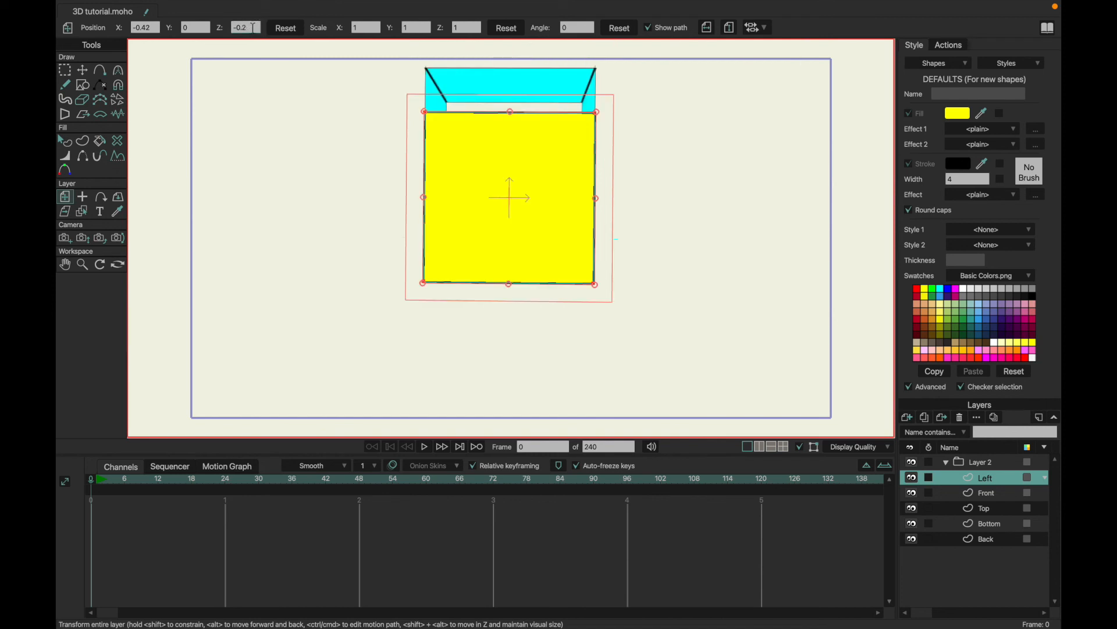
key(Return)
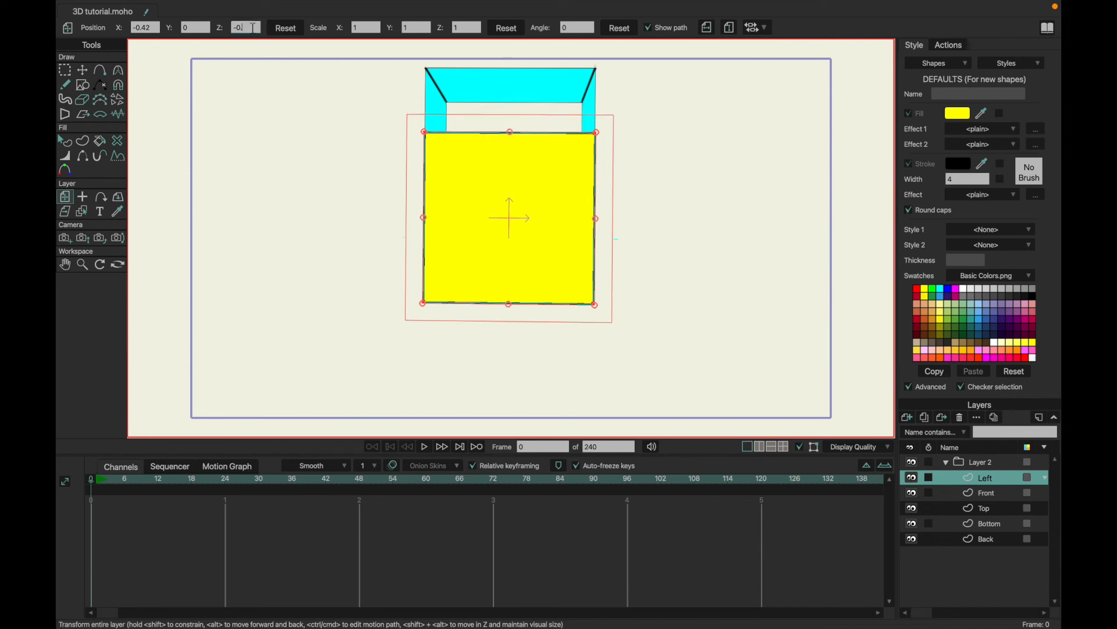
text(4)
key(Return)
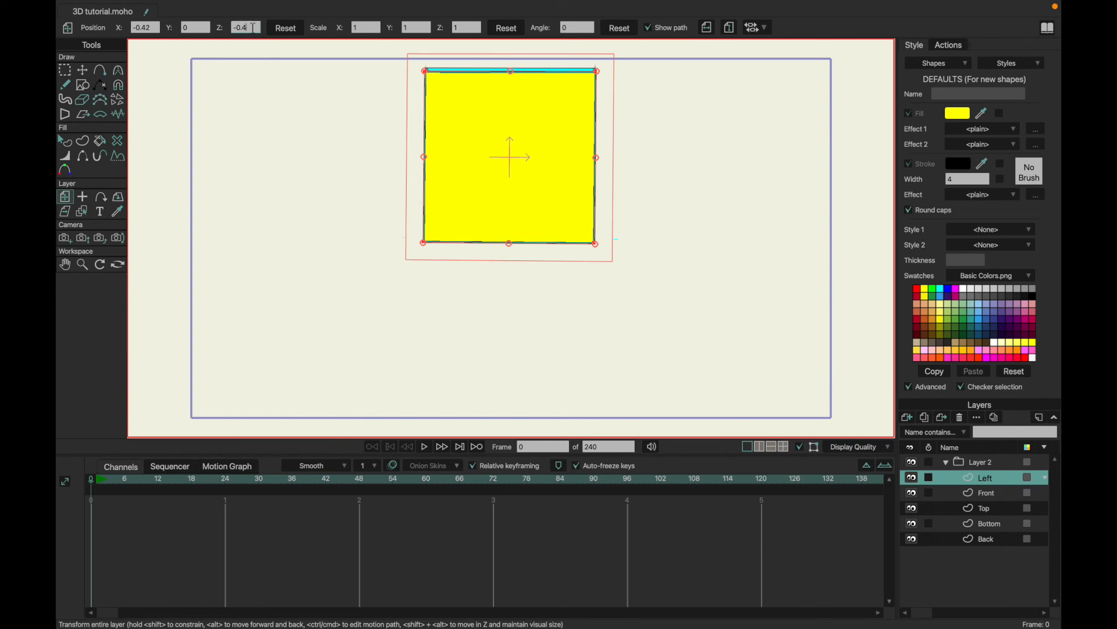
key(Return)
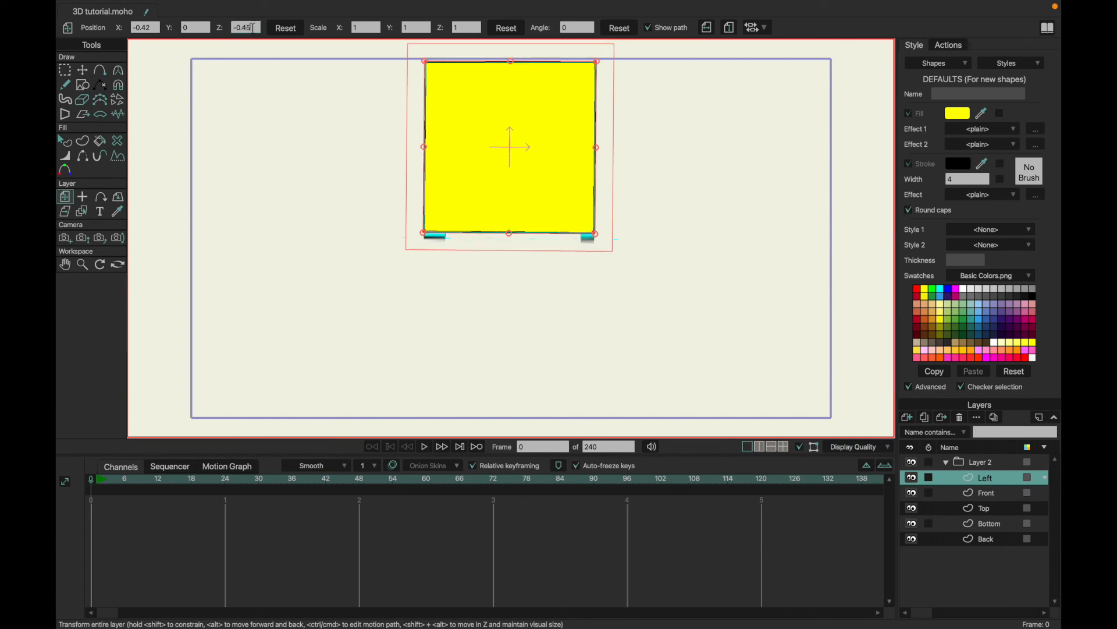
key(Return)
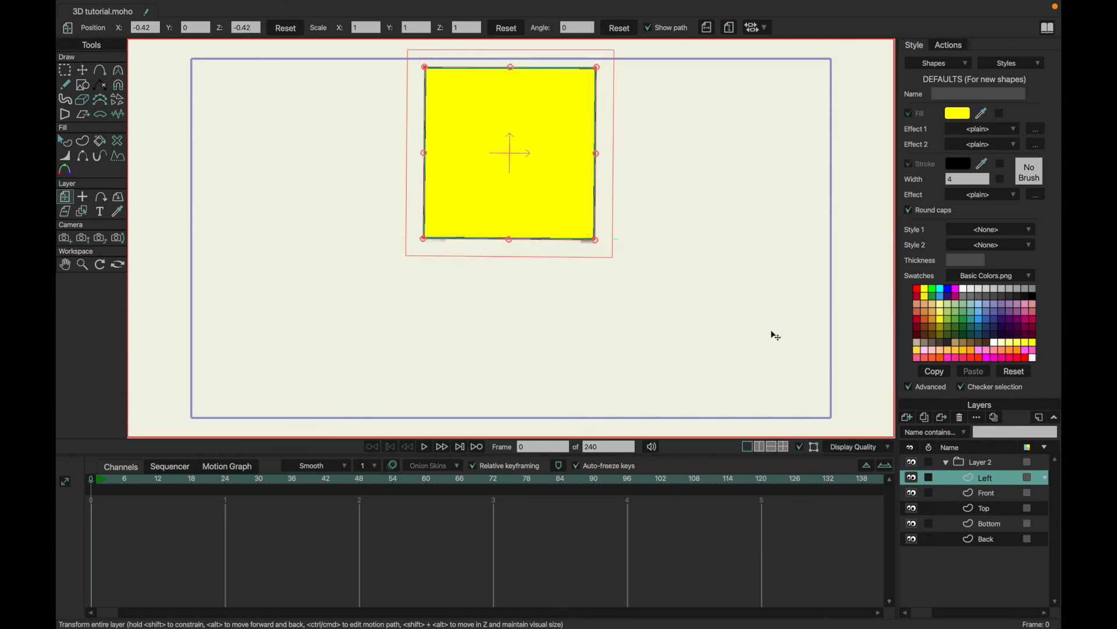
Step: Rotate the Layer 2 group to about 376.99° X and 20.62° Y to check the Left face's fit on the cube
click(994, 465)
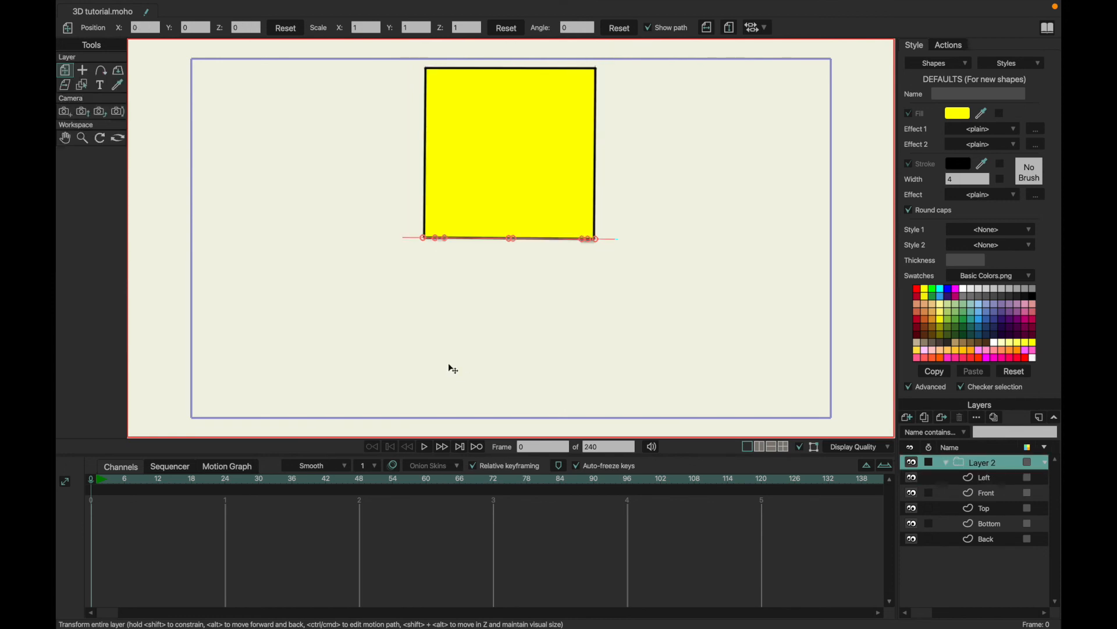
click(118, 69)
drag(347, 182, 509, 227)
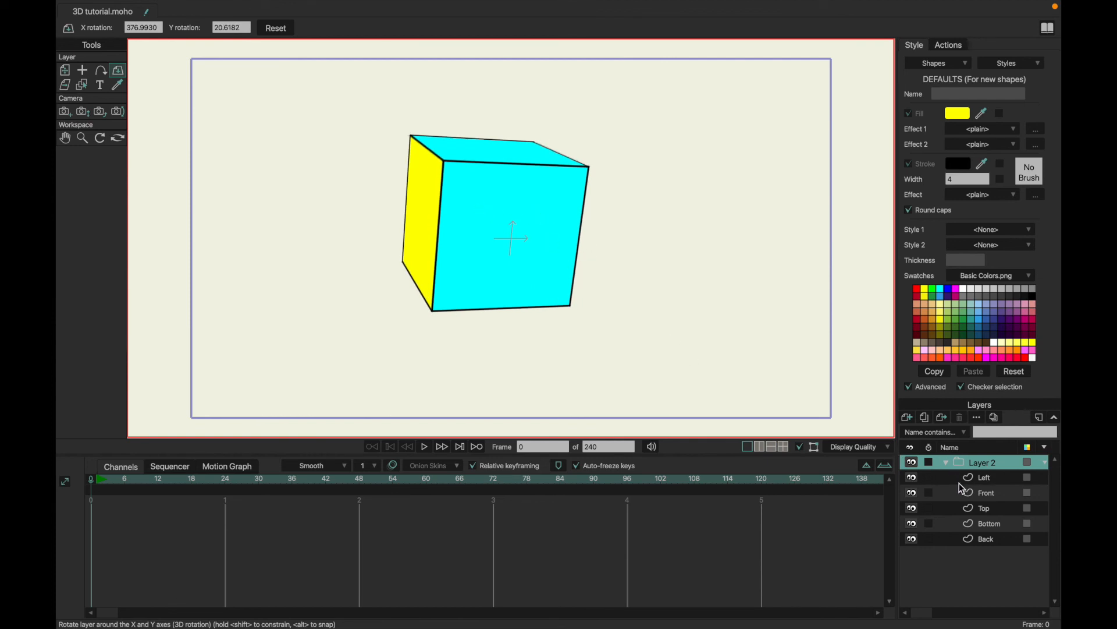
Step: Duplicate the Left layer and rename the copy Right
click(988, 481)
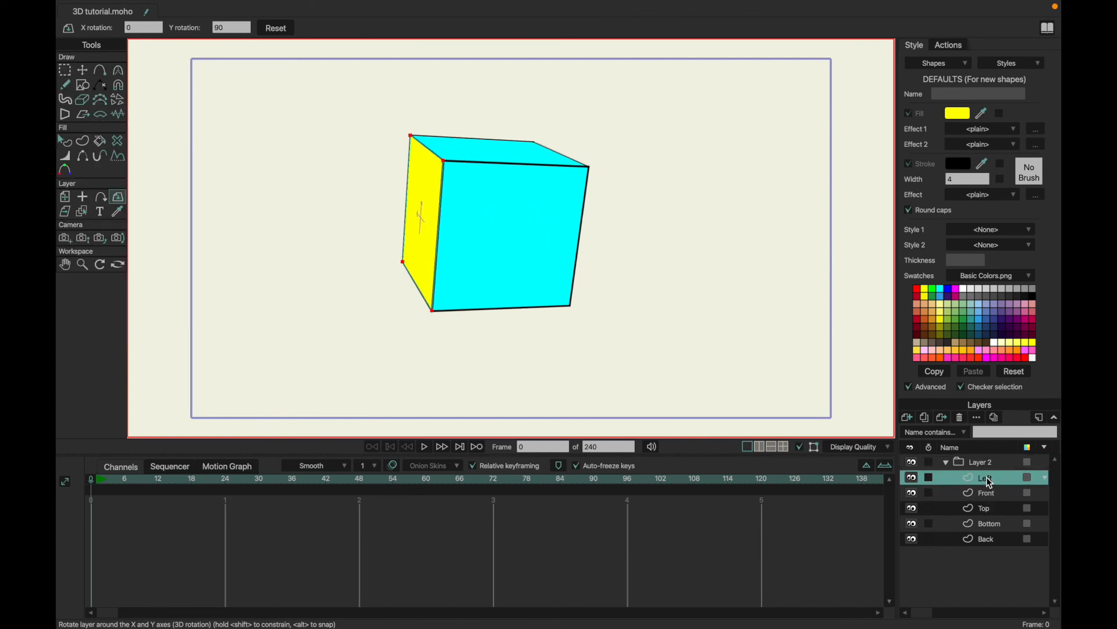
click(925, 417)
double_click(977, 494)
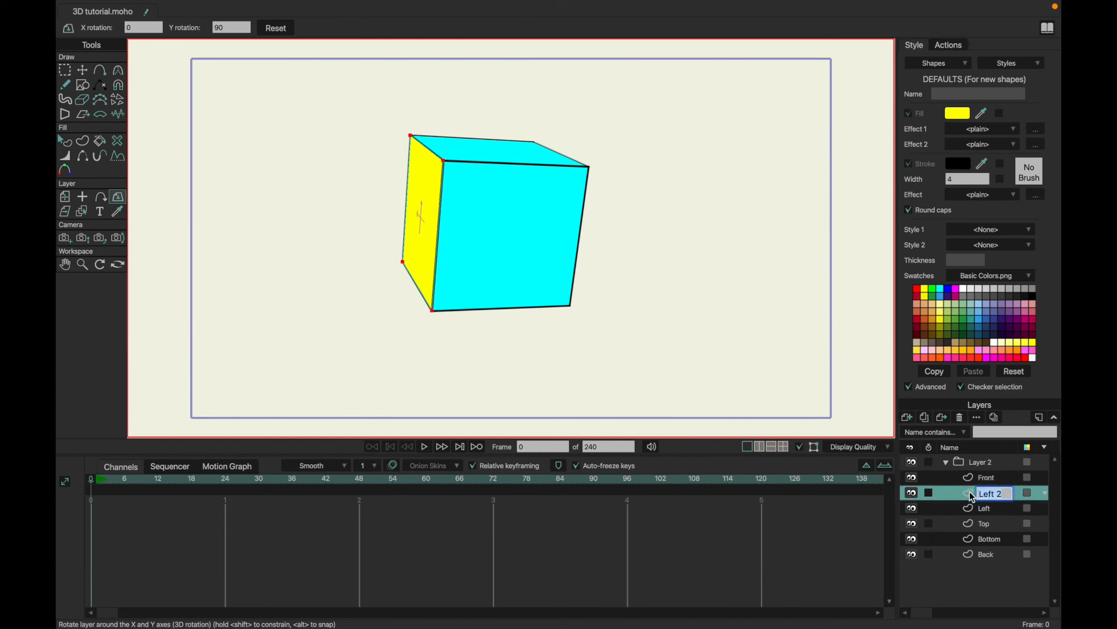
text(Ri)
key(Return)
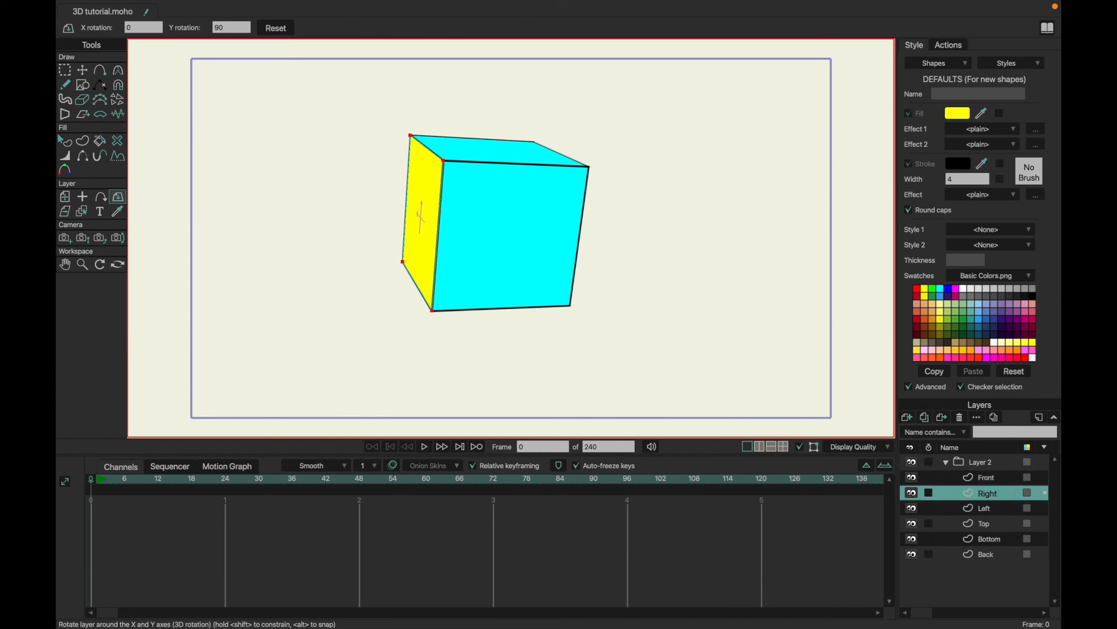
Step: Set the Right layer's X position to 0.42 to place it on the cube's opposite side
click(65, 197)
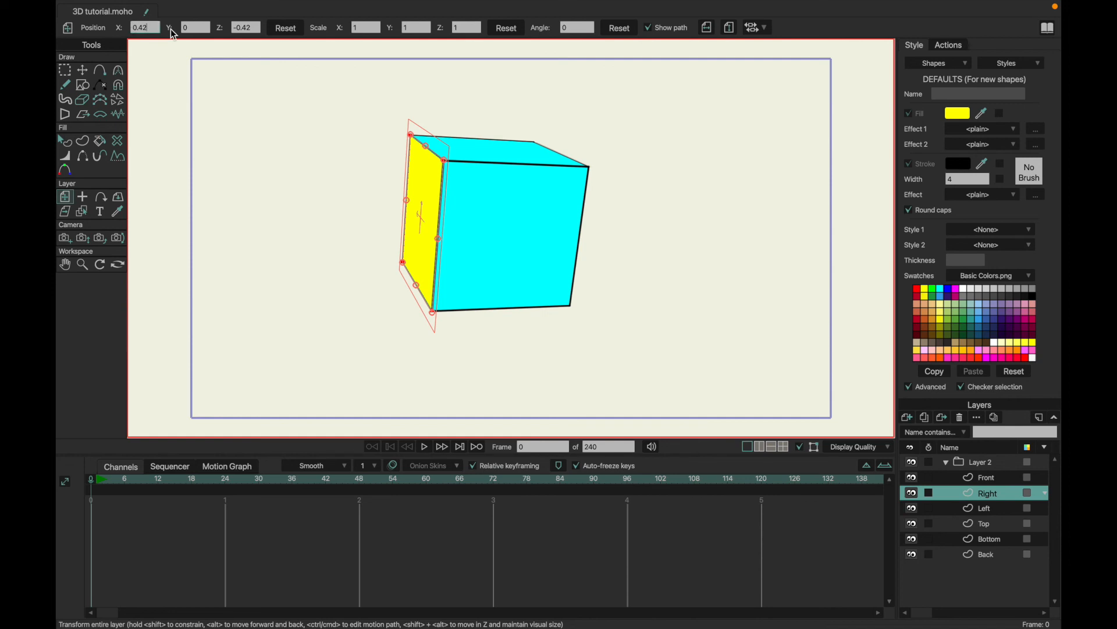
key(Return)
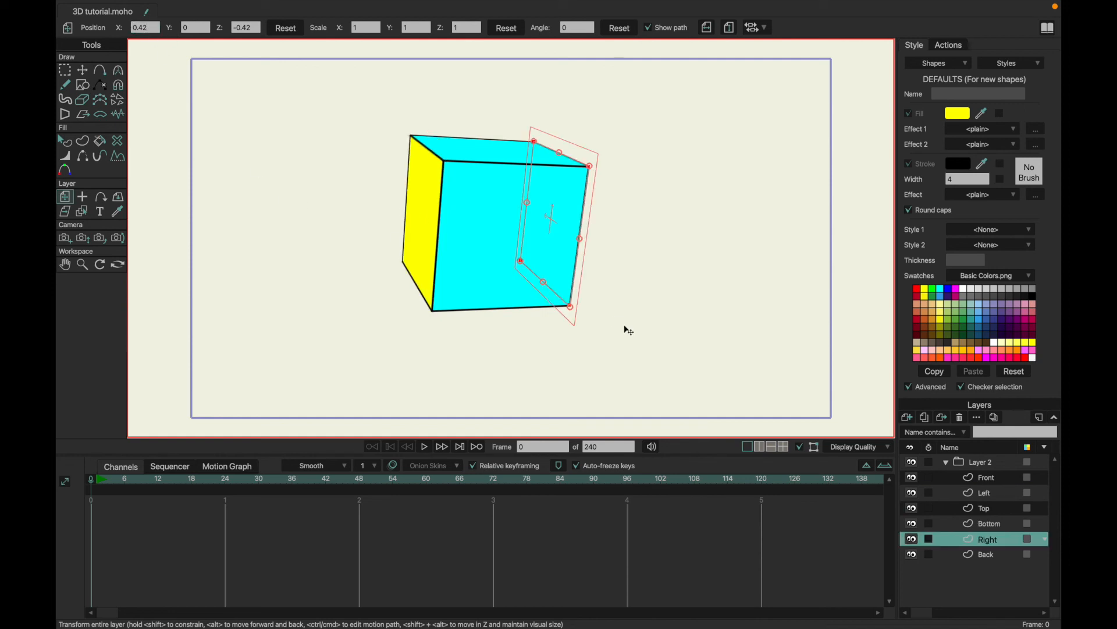
Step: Rotate the Layer 2 group to show the yellow side beside the Front and Top faces, and render the current frame
click(973, 463)
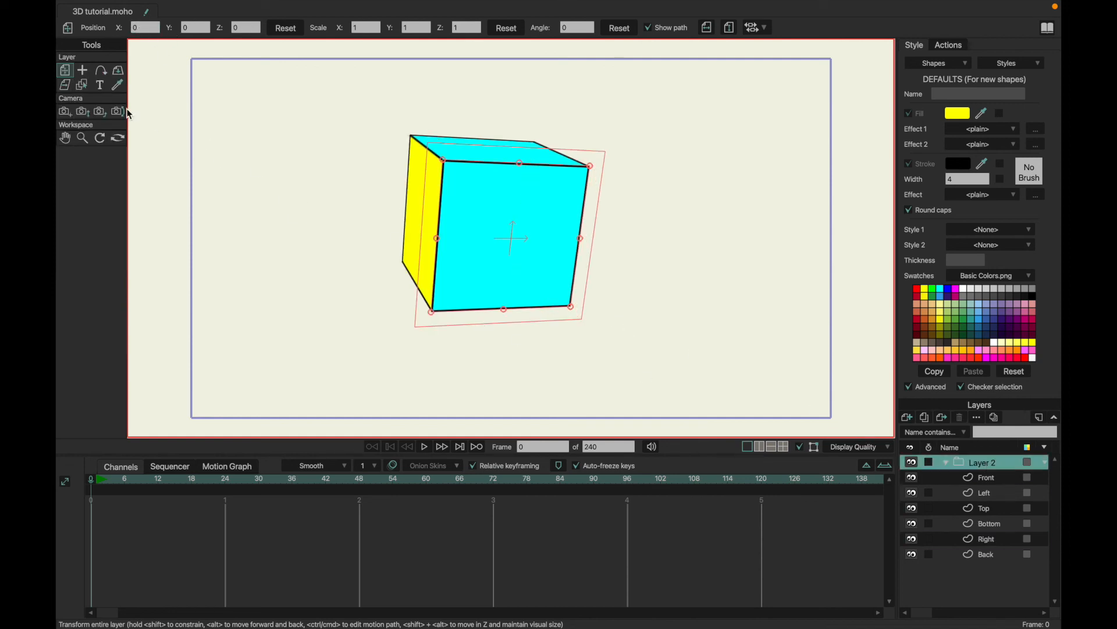
click(118, 70)
drag(585, 272, 580, 436)
drag(528, 303, 448, 158)
key(super+r)
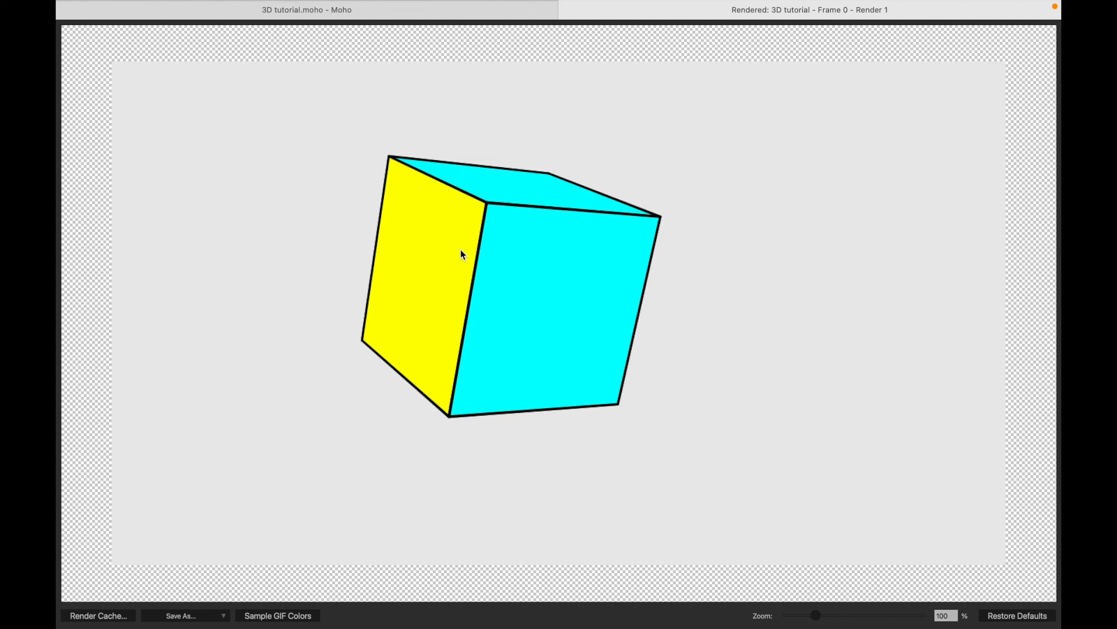
Step: Return to the 3D tutorial.moho document and rotate the Layer 2 group to about 398.23° X and 71.92° Y, inspecting the cube from several angles
click(402, 16)
drag(557, 315, 467, 197)
drag(634, 386, 384, 340)
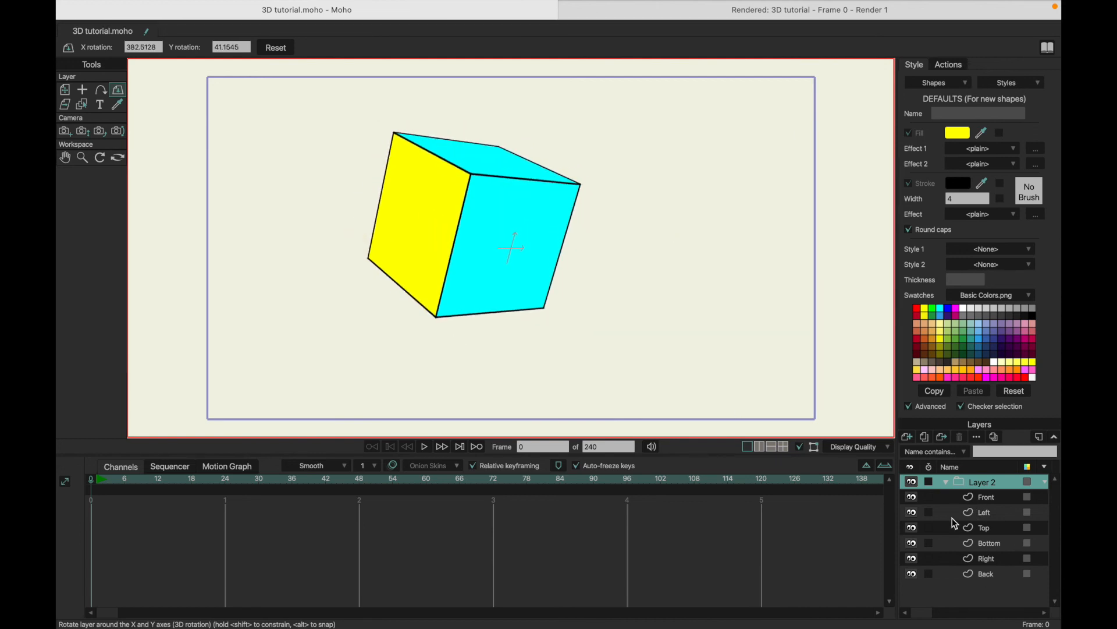
drag(687, 344, 675, 238)
drag(481, 227, 740, 146)
drag(539, 194, 518, 232)
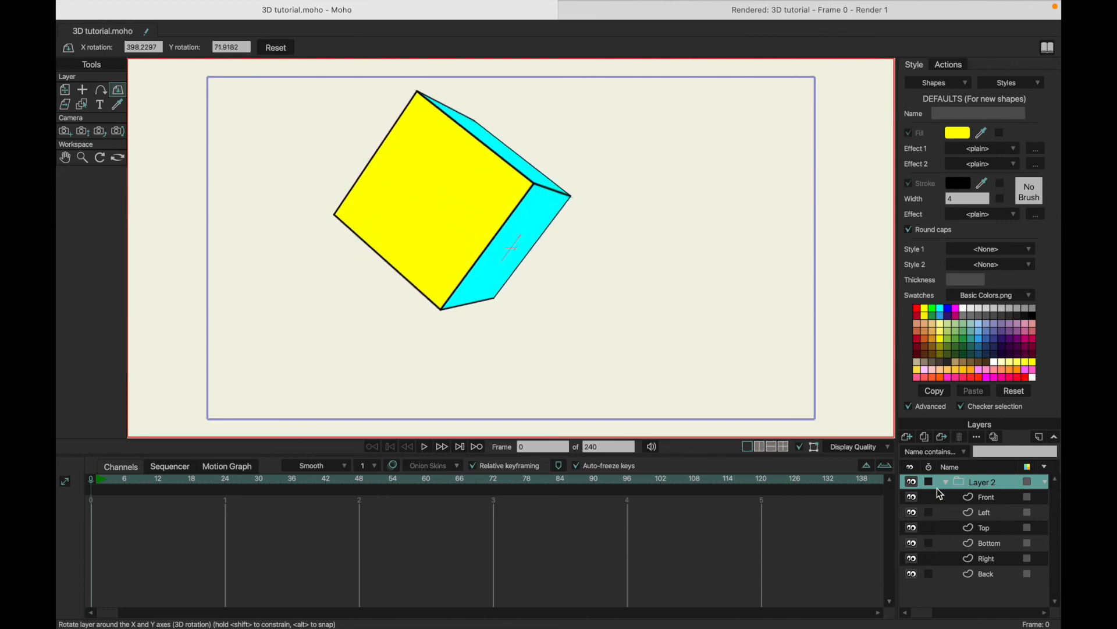